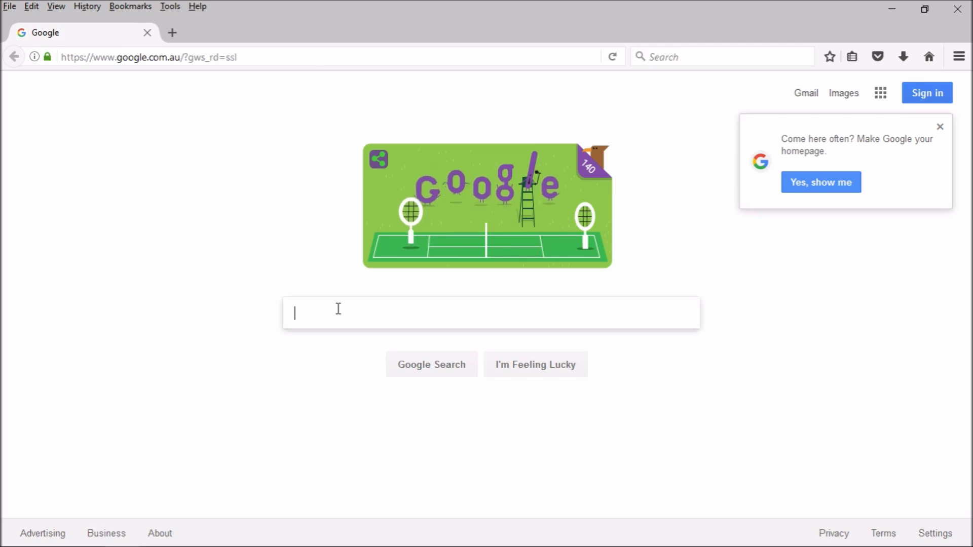
# Search the web for diptrace and open the official DipTrace website
pyautogui.write('diptrtace')
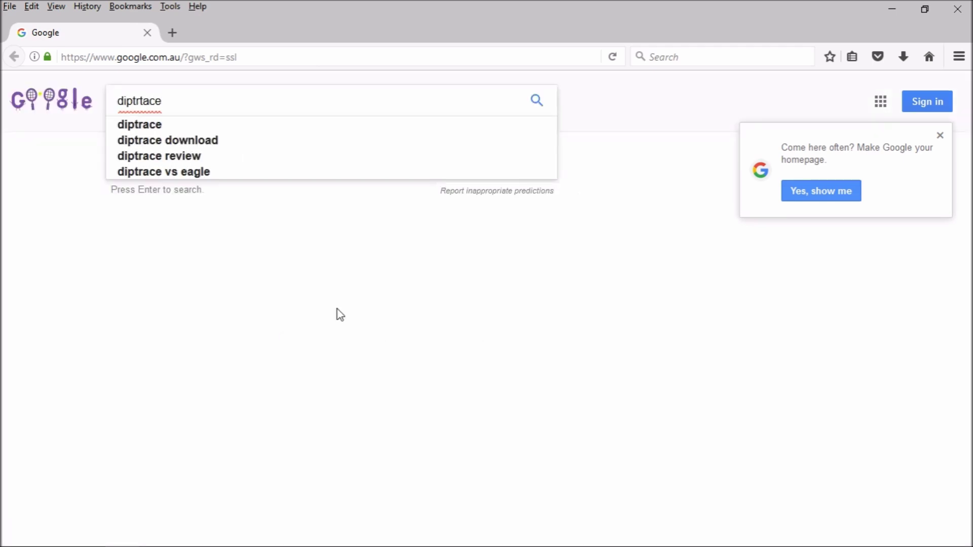
pyautogui.press('BackSpace')
pyautogui.press('BackSpace')
pyautogui.press('BackSpace')
pyautogui.press('BackSpace')
pyautogui.press('BackSpace')
pyautogui.press('BackSpace')
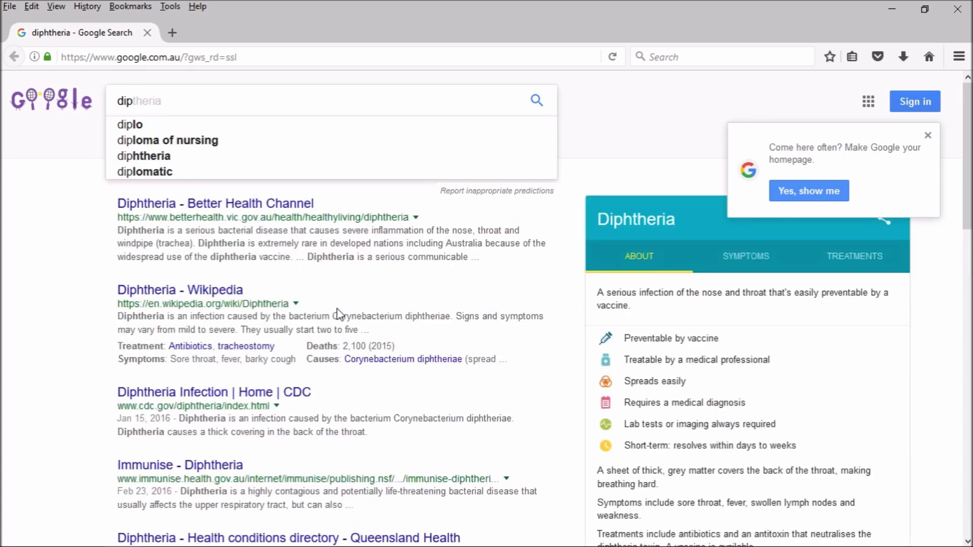
pyautogui.write('trace')
pyautogui.press('Return')
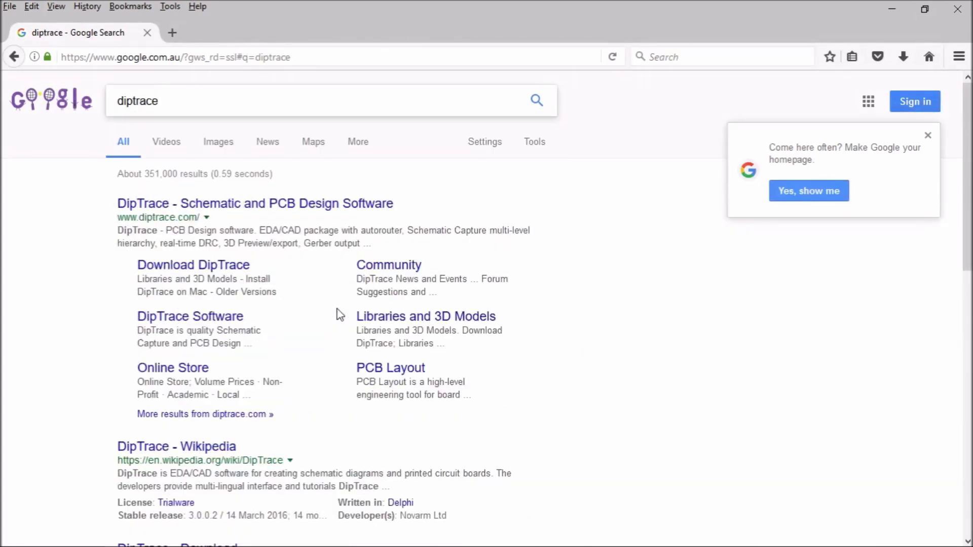
pyautogui.click(170, 218)
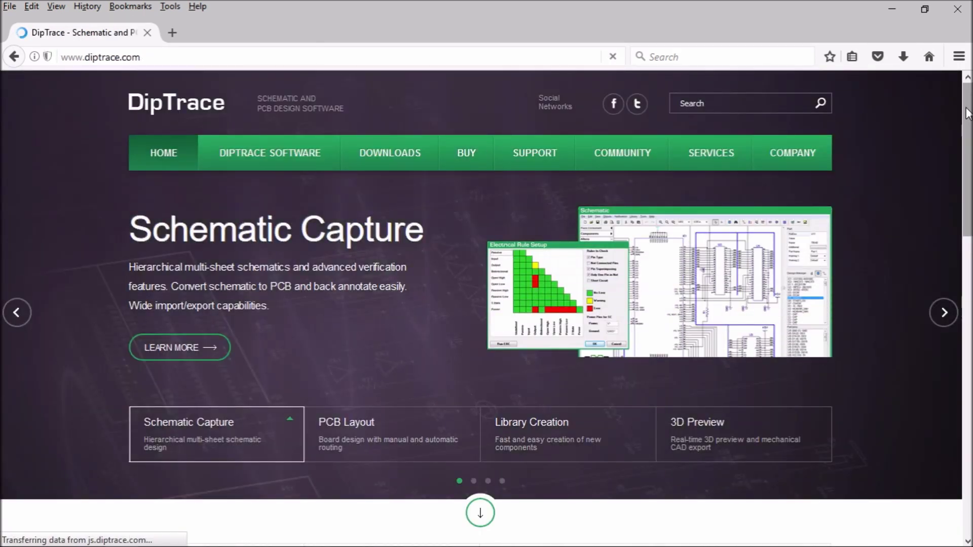
# Open the DipTrace download page and bring the table of available editions into view
pyautogui.moveTo(969, 146)
pyautogui.mouseDown()
pyautogui.moveTo(969, 163)
pyautogui.moveTo(969, 133)
pyautogui.mouseUp()
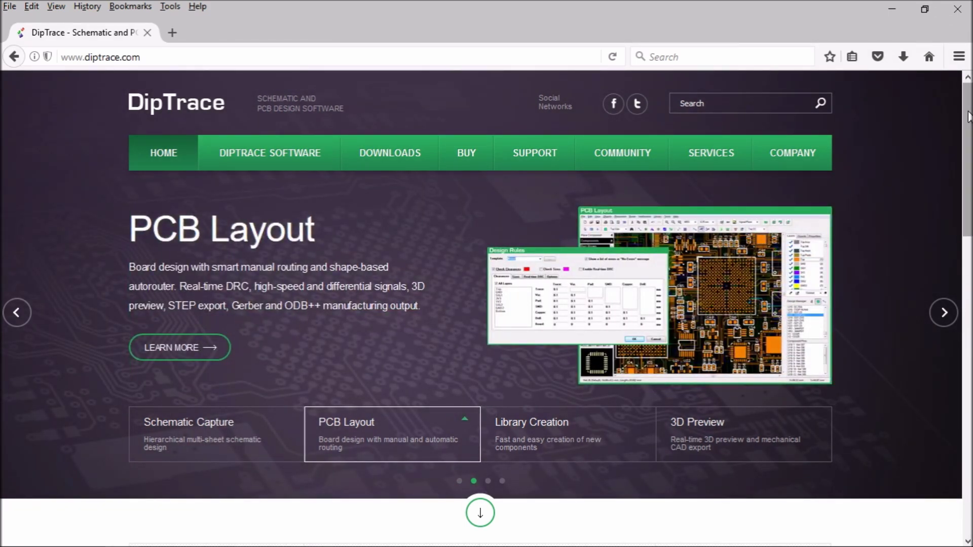
pyautogui.moveTo(970, 117)
pyautogui.mouseDown()
pyautogui.moveTo(970, 259)
pyautogui.moveTo(972, 115)
pyautogui.mouseUp()
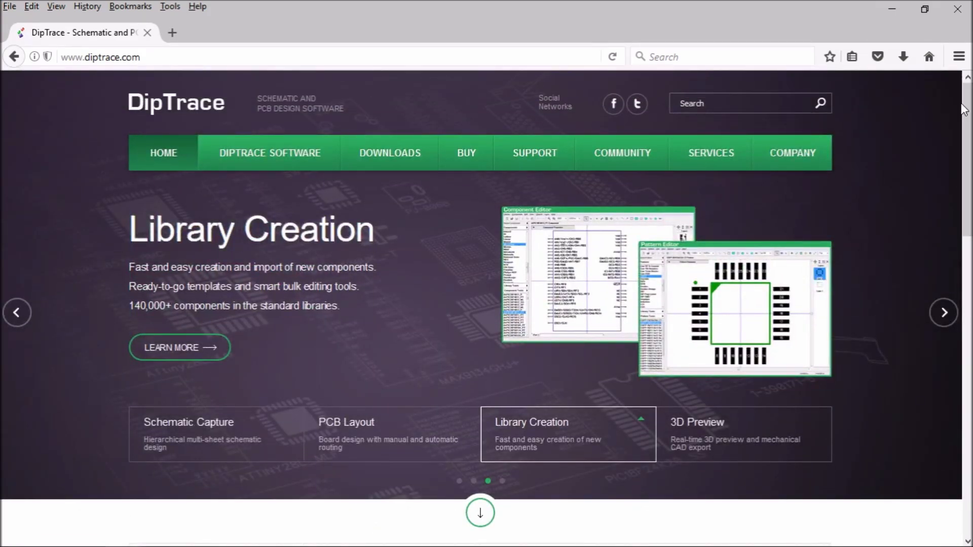
pyautogui.moveTo(967, 110)
pyautogui.mouseDown()
pyautogui.moveTo(970, 156)
pyautogui.moveTo(970, 106)
pyautogui.mouseUp()
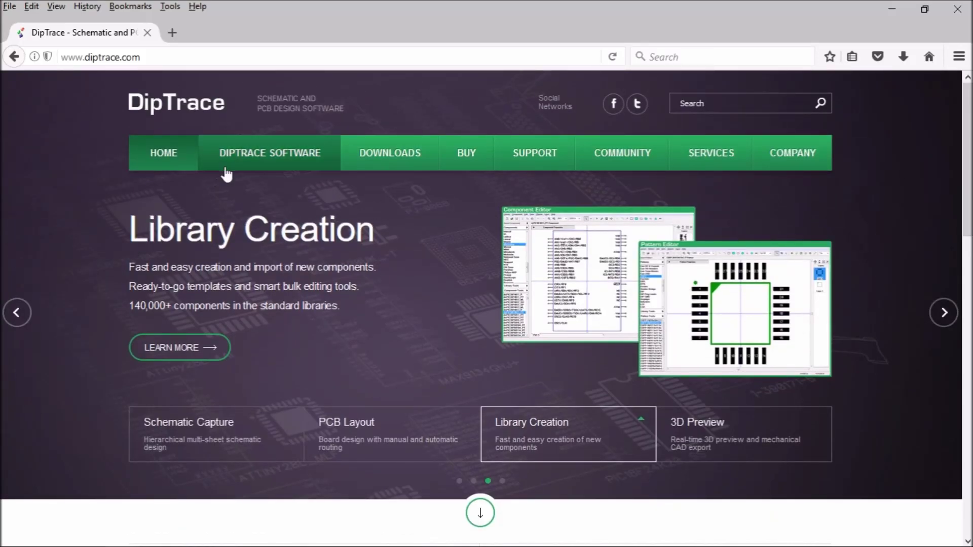
pyautogui.moveTo(234, 173)
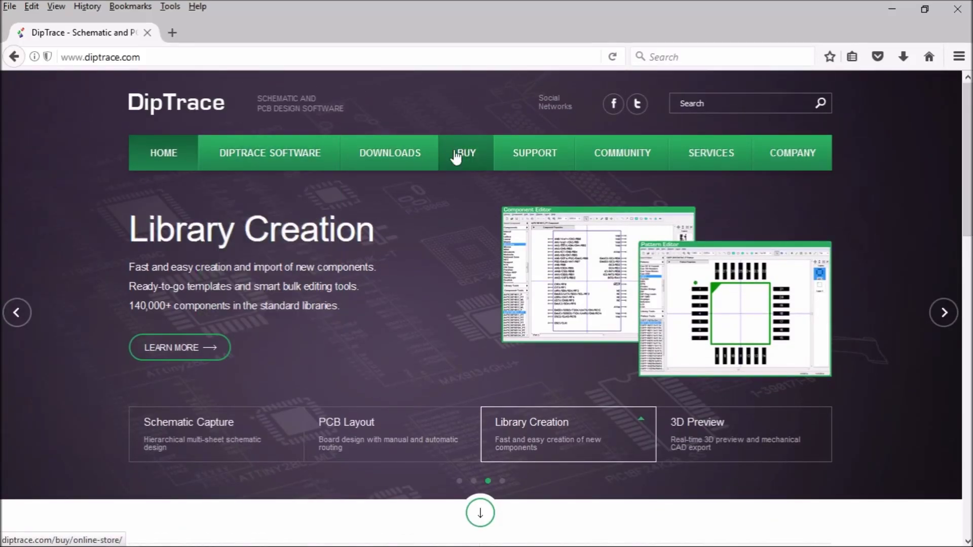
pyautogui.click(383, 157)
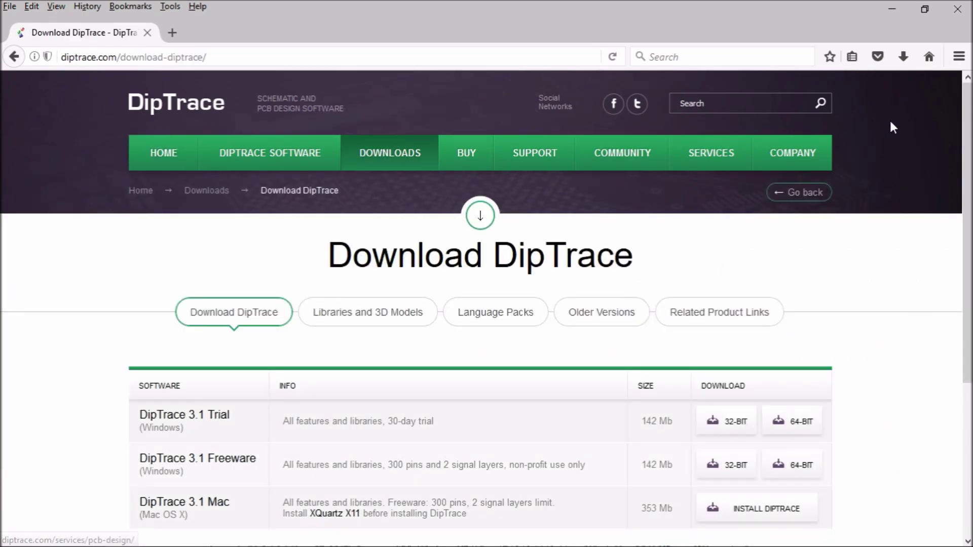
pyautogui.moveTo(967, 107); pyautogui.dragTo(965, 267)
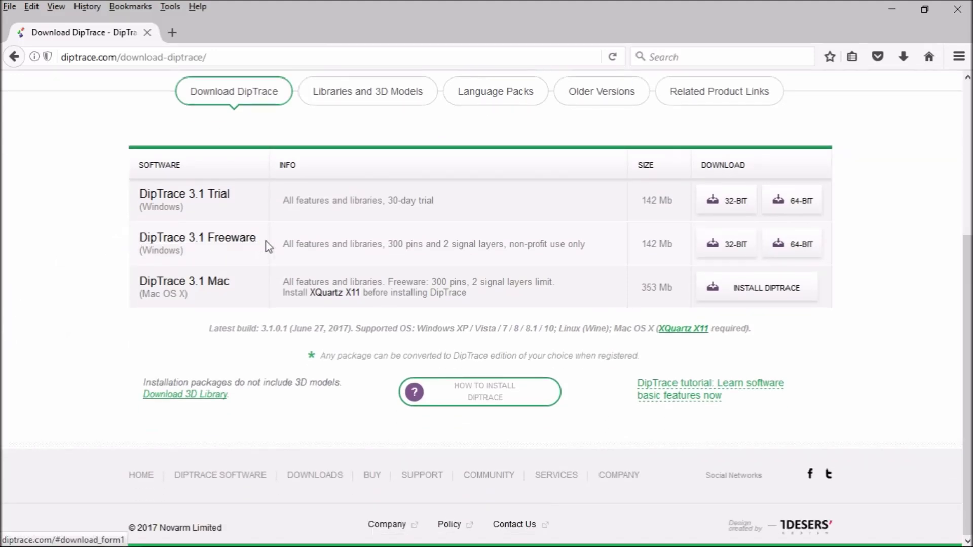
# Examine the pin, signal-layer and usage terms listed for the DipTrace 3.1 Freeware edition
pyautogui.moveTo(443, 244); pyautogui.dragTo(496, 244)
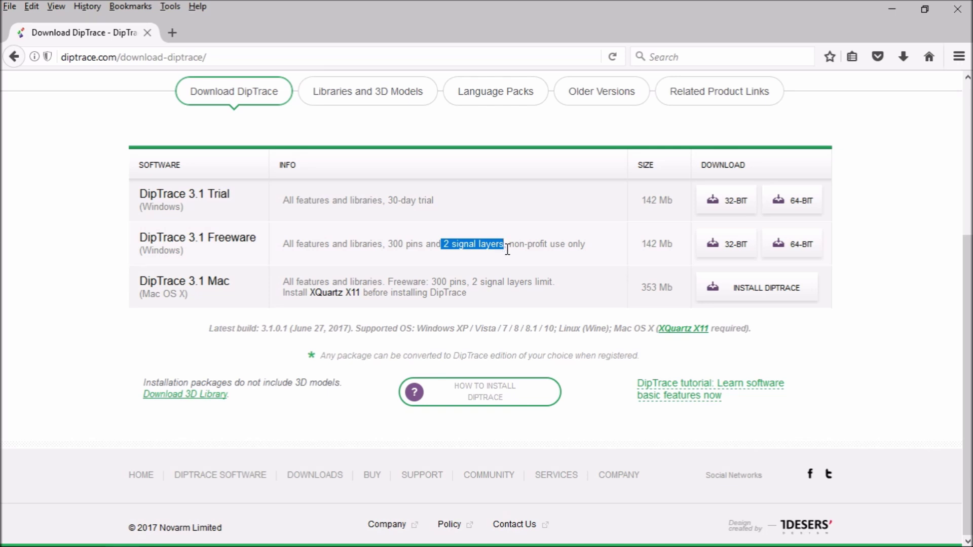
pyautogui.moveTo(506, 244); pyautogui.dragTo(583, 244)
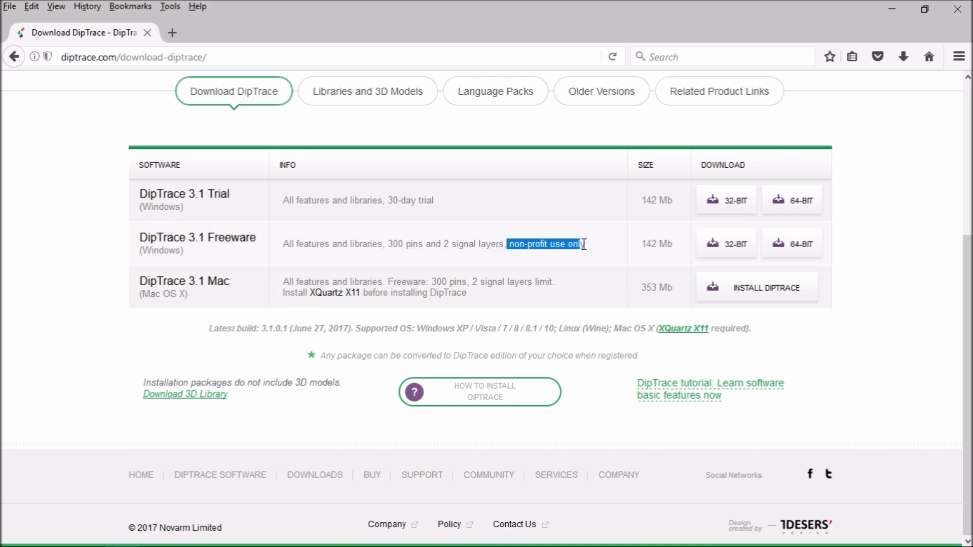
pyautogui.moveTo(386, 245); pyautogui.dragTo(413, 244)
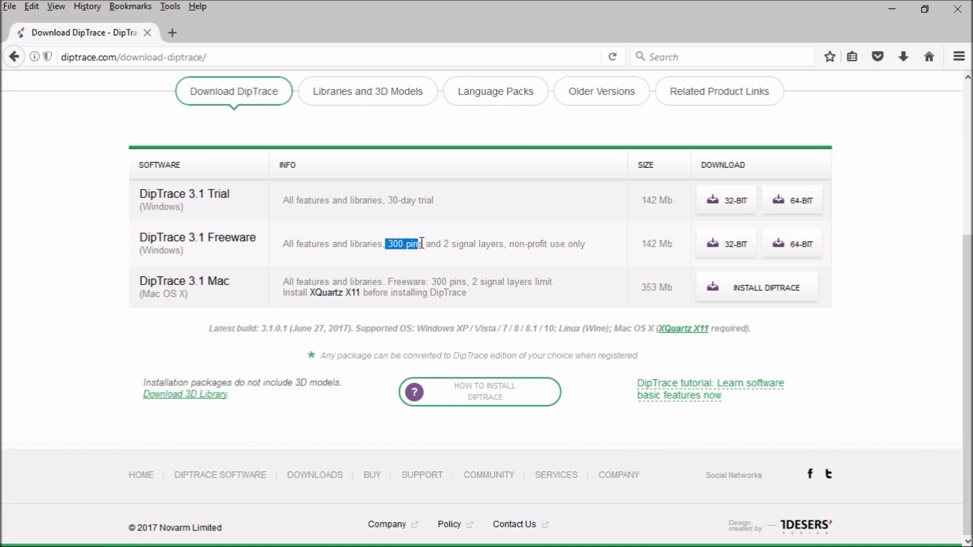
pyautogui.click(414, 247)
pyautogui.moveTo(424, 246); pyautogui.dragTo(388, 243)
pyautogui.click(325, 244)
pyautogui.moveTo(284, 243); pyautogui.dragTo(594, 248)
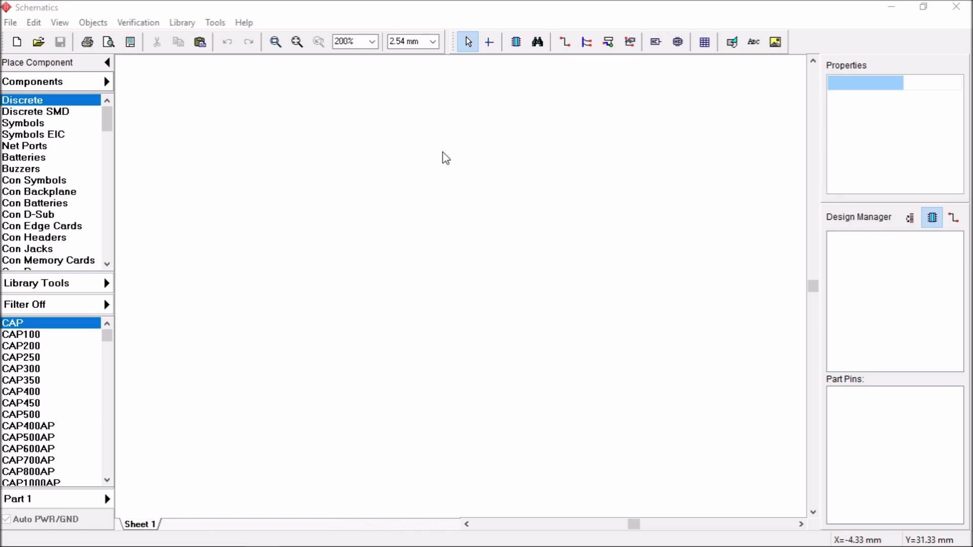
# Switch to DipTrace Schematics in a maximized window and examine the empty sheet's border and extents
pyautogui.doubleClick(736, 14)
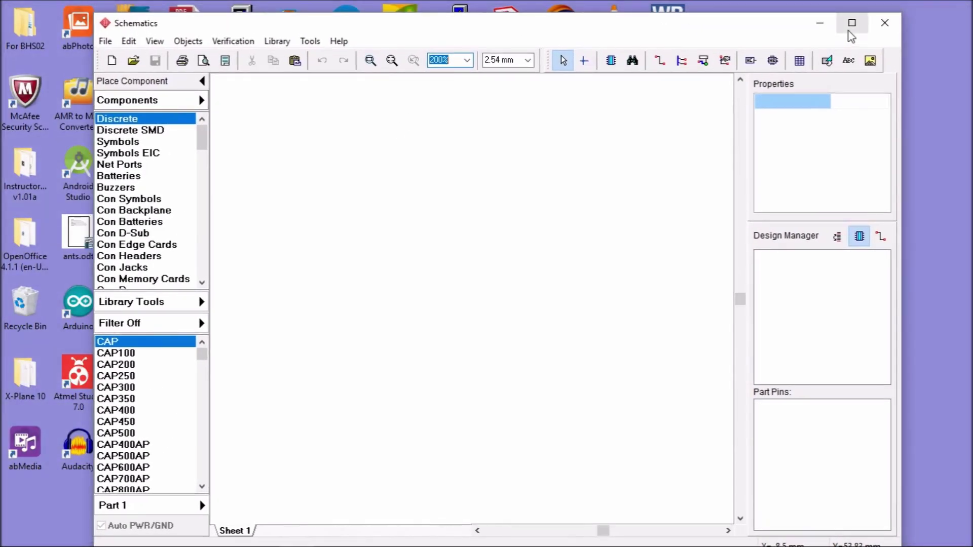
pyautogui.click(852, 23)
pyautogui.scroll(-5, 467, 219)
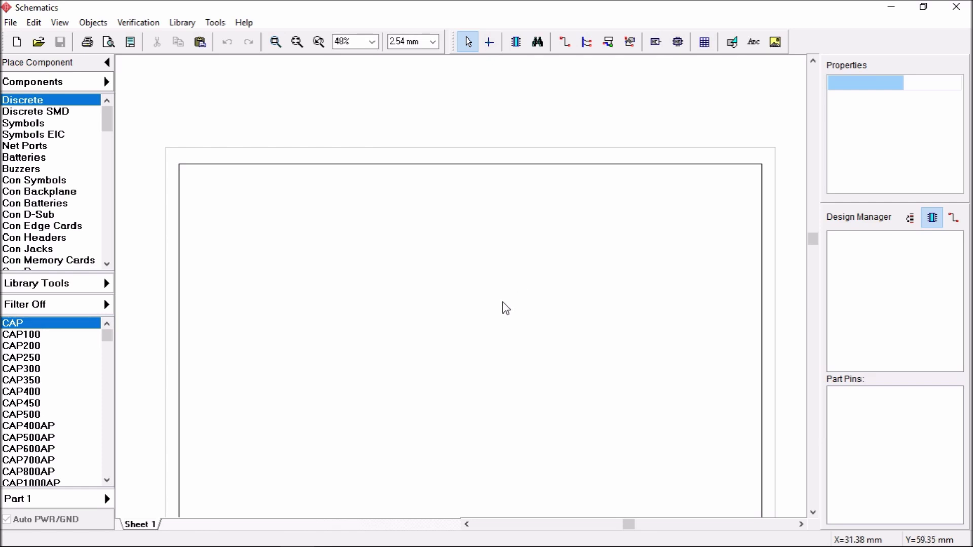
pyautogui.moveTo(813, 238); pyautogui.dragTo(814, 283)
pyautogui.scroll(-2, 441, 238)
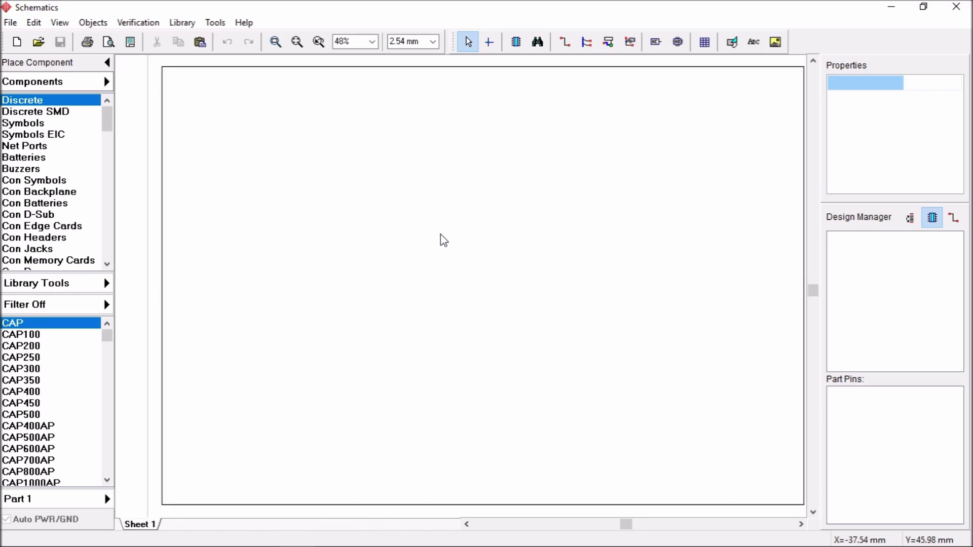
pyautogui.scroll(1, 439, 234)
pyautogui.scroll(-1, 440, 234)
pyautogui.scroll(1, 440, 234)
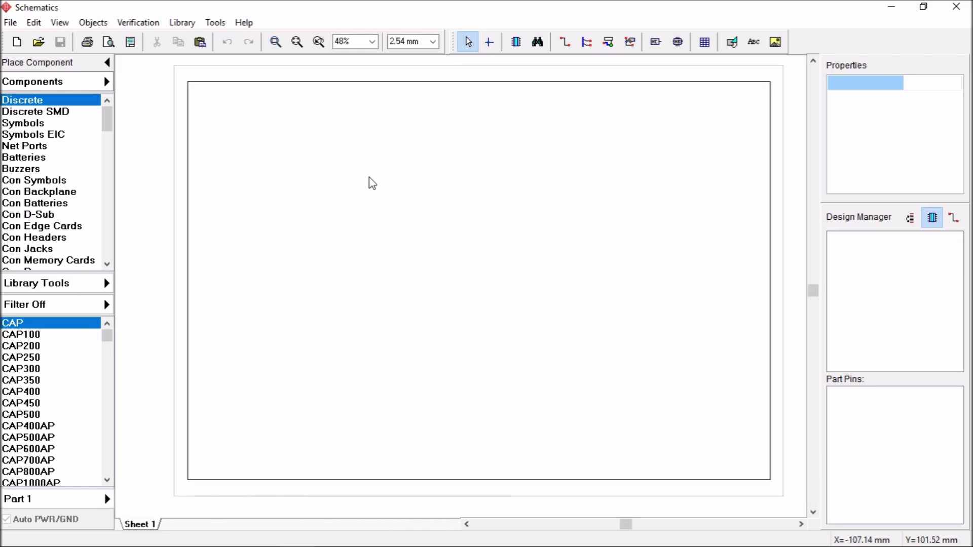
pyautogui.scroll(4, 373, 183)
pyautogui.scroll(-5, 374, 181)
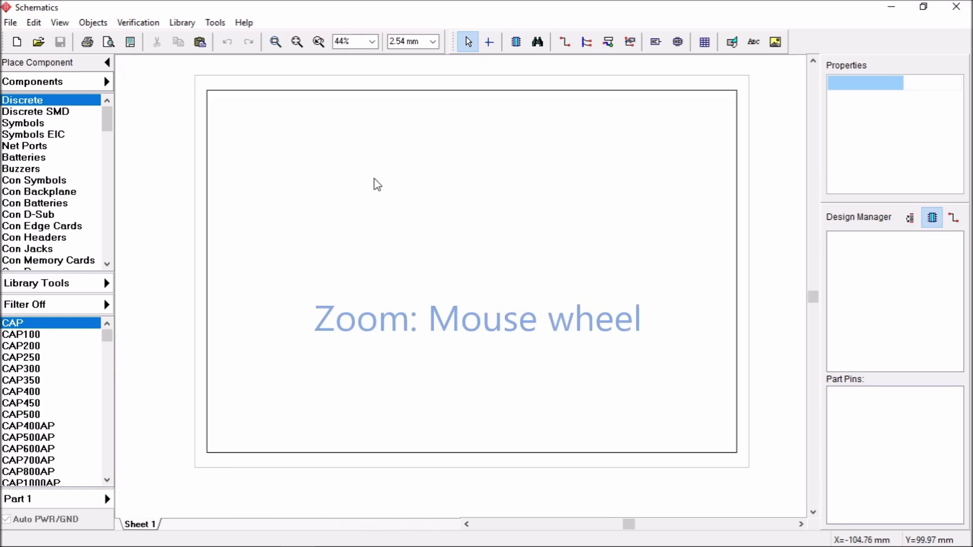
pyautogui.scroll(3, 541, 196)
pyautogui.moveTo(611, 156); pyautogui.dragTo(518, 144, button='middle')
pyautogui.moveTo(517, 144); pyautogui.dragTo(651, 199, button='right')
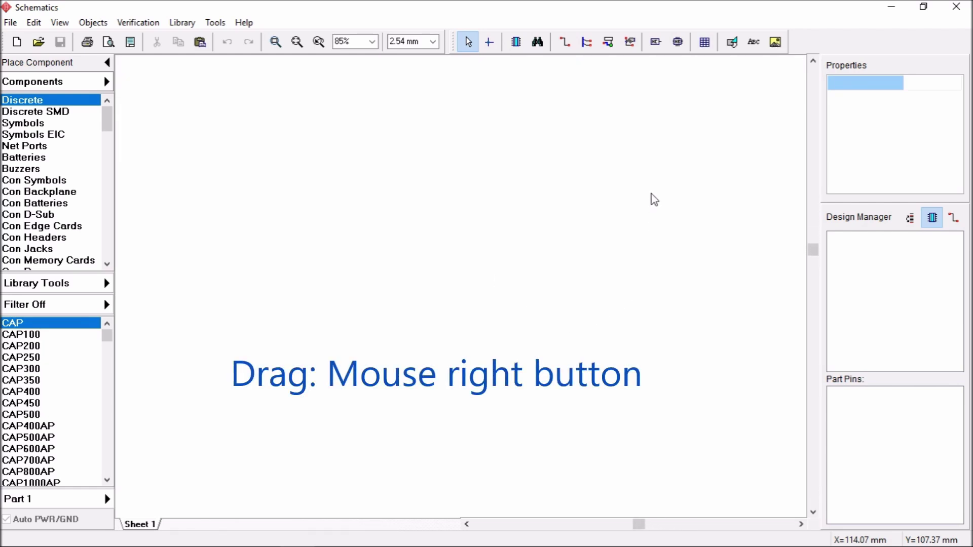
# Place a CAP component from the Discrete library on the schematic sheet
pyautogui.scroll(-1, 264, 186)
pyautogui.scroll(-3, 262, 185)
pyautogui.moveTo(29, 332); pyautogui.dragTo(309, 182)
pyautogui.scroll(5, 295, 174)
pyautogui.scroll(1, 342, 202)
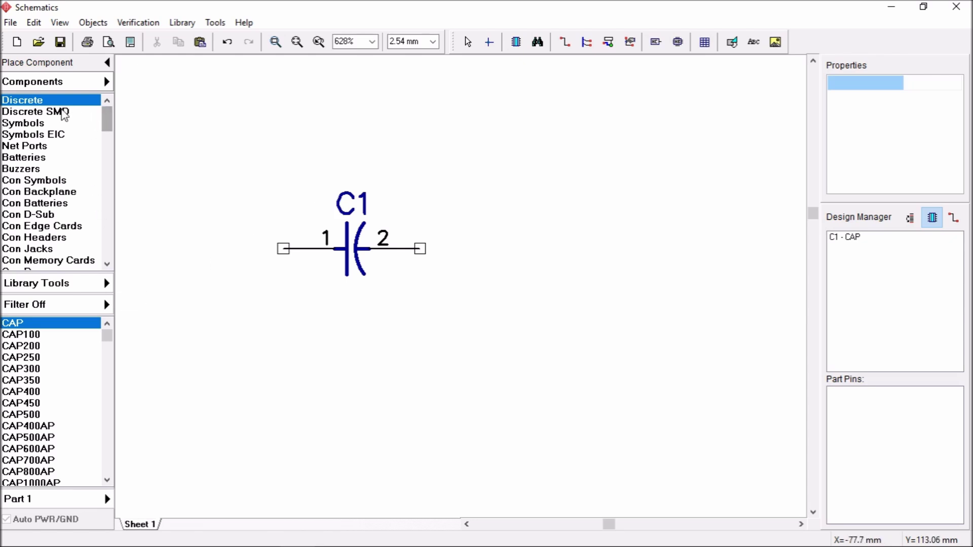
# Examine the component libraries for SMD parts, symbols, batteries and connectors, including D-Sub, jacks and headers
pyautogui.click(41, 112)
pyautogui.click(35, 101)
pyautogui.click(38, 112)
pyautogui.click(30, 135)
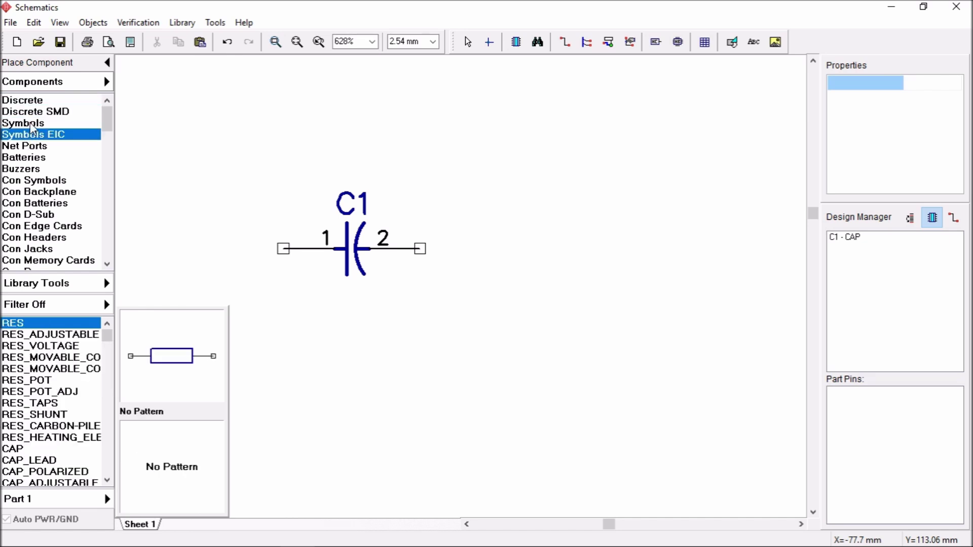
pyautogui.click(31, 124)
pyautogui.click(31, 157)
pyautogui.click(31, 180)
pyautogui.click(31, 215)
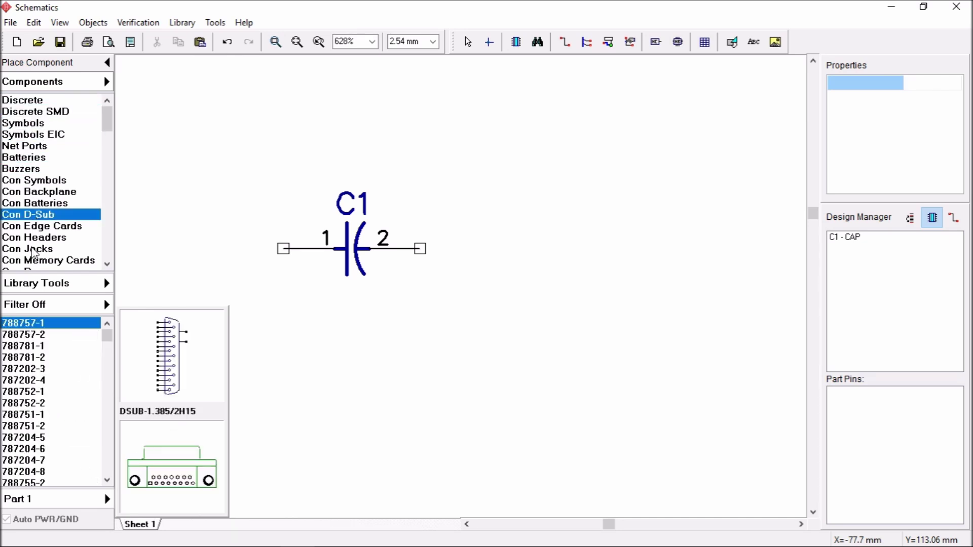
pyautogui.click(33, 250)
pyautogui.click(28, 239)
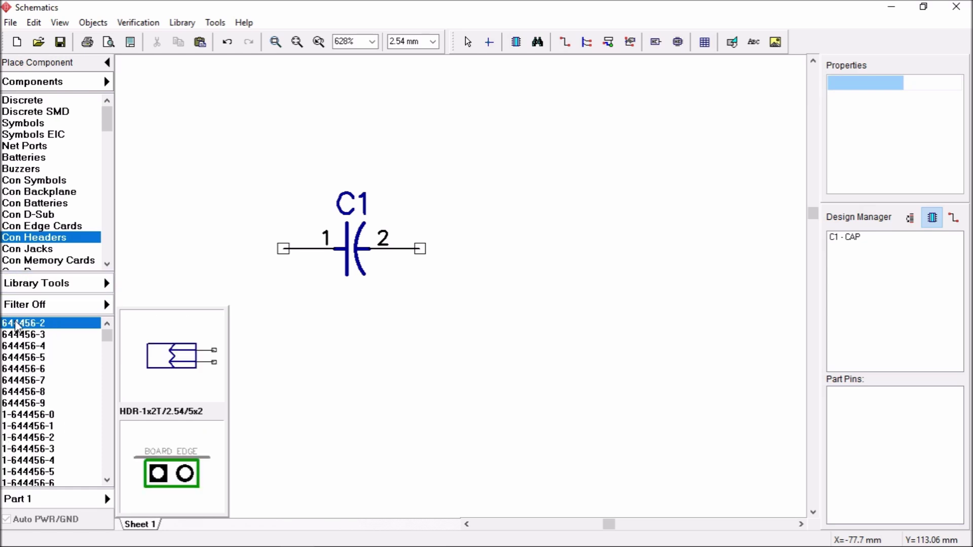
pyautogui.click(24, 215)
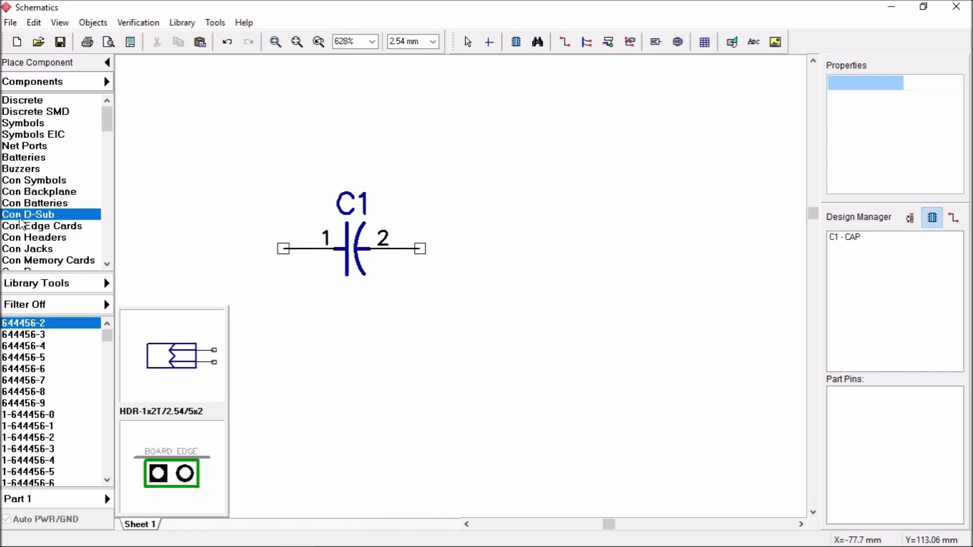
# Place a RES resistor from the Discrete library just above capacitor C1
pyautogui.click(33, 104)
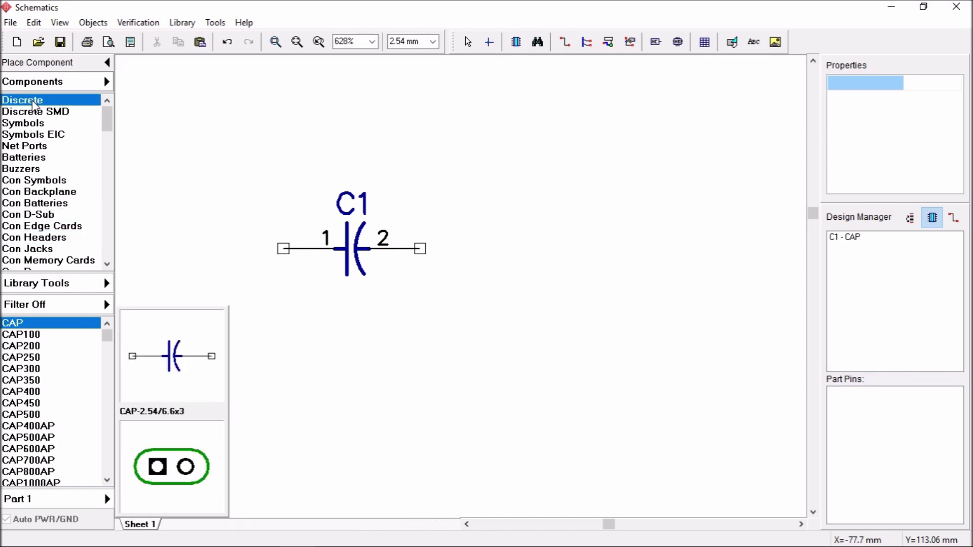
pyautogui.click(23, 335)
pyautogui.click(29, 380)
pyautogui.click(31, 404)
pyautogui.moveTo(107, 338); pyautogui.dragTo(107, 349)
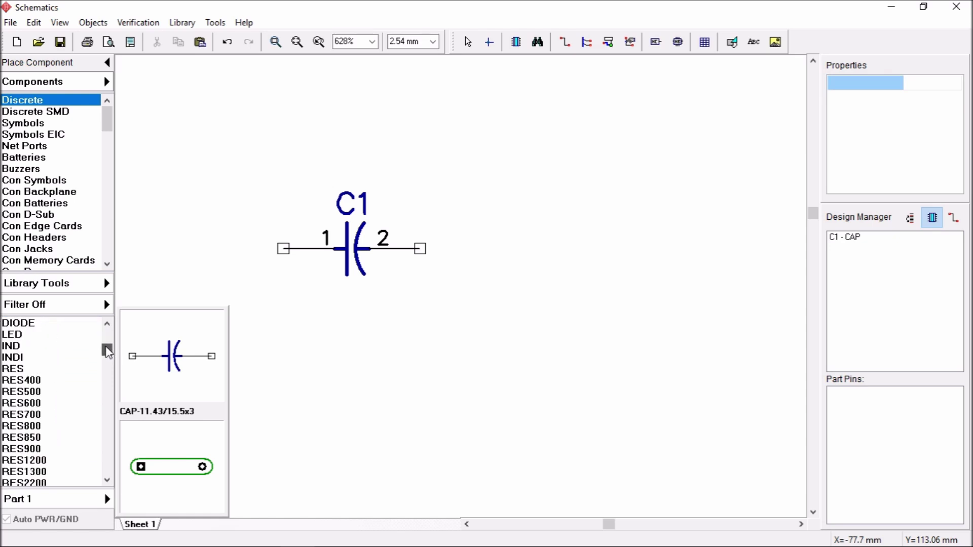
pyautogui.click(24, 370)
pyautogui.click(425, 176)
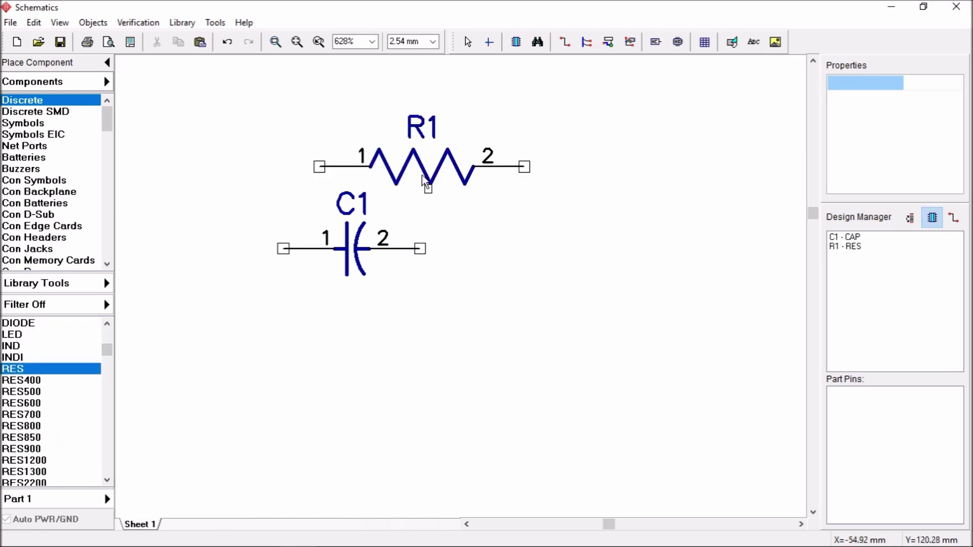
# Return to selection mode and move capacitor C1 farther below resistor R1, leaving nothing selected
pyautogui.moveTo(111, 355); pyautogui.dragTo(105, 411)
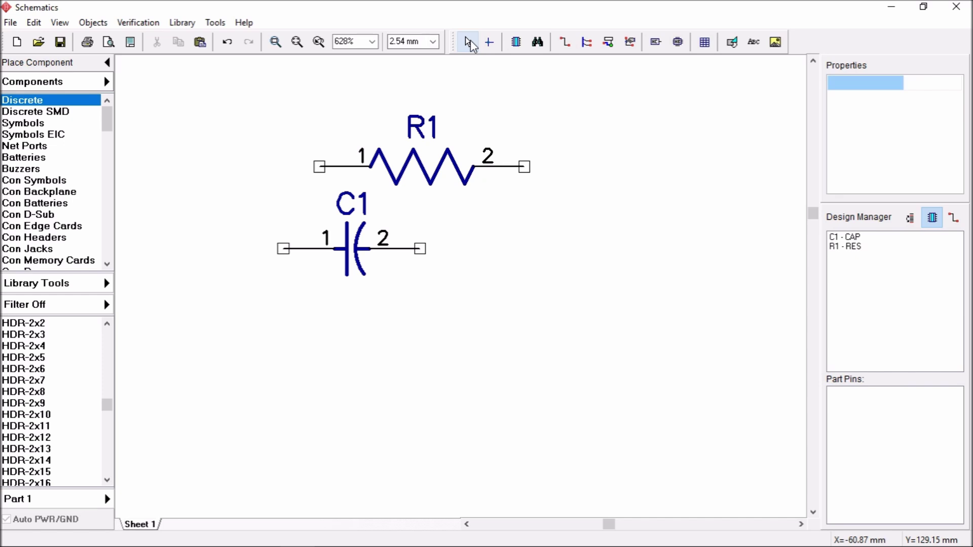
pyautogui.click(466, 38)
pyautogui.moveTo(346, 255); pyautogui.dragTo(439, 298)
pyautogui.scroll(-5, 379, 205)
pyautogui.scroll(9, 421, 259)
pyautogui.scroll(-4, 420, 178)
pyautogui.scroll(1, 419, 181)
pyautogui.scroll(-2, 451, 167)
pyautogui.moveTo(655, 266); pyautogui.dragTo(603, 233, button='middle')
pyautogui.scroll(1, 558, 218)
pyautogui.moveTo(558, 218)
pyautogui.mouseDown(button='middle')
pyautogui.moveTo(593, 206)
pyautogui.moveTo(574, 244)
pyautogui.moveTo(523, 278)
pyautogui.moveTo(536, 287)
pyautogui.moveTo(595, 226)
pyautogui.moveTo(549, 221)
pyautogui.mouseUp(button='middle')
pyautogui.click(545, 220)
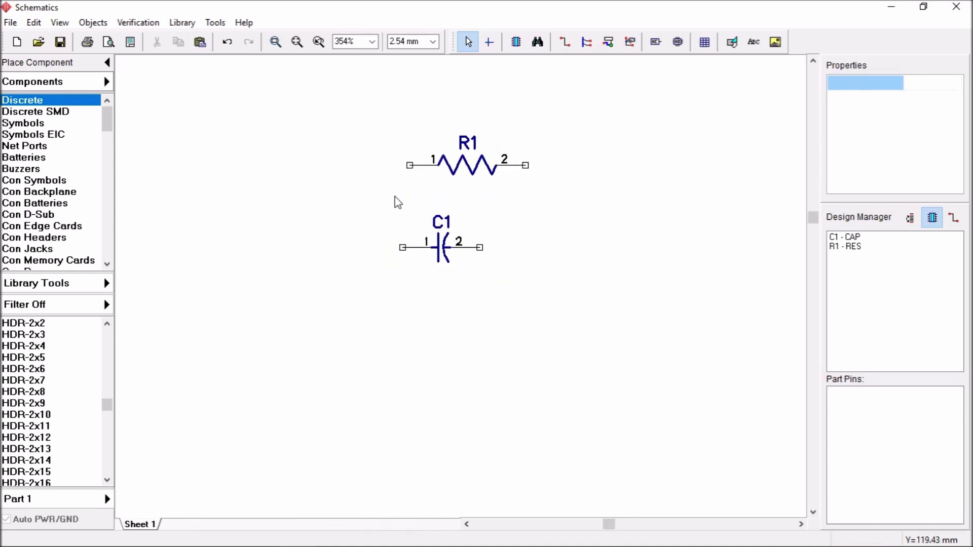
# Reposition resistor R1 beside capacitor C1 and finally above and to the right of it, leaving it deselected
pyautogui.moveTo(455, 166); pyautogui.dragTo(541, 252)
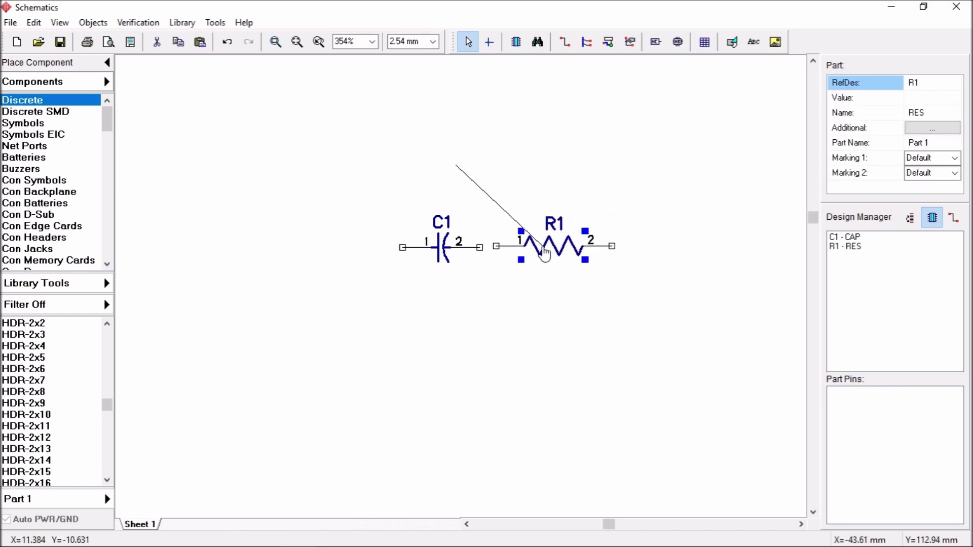
pyautogui.scroll(2, 518, 238)
pyautogui.scroll(-3, 534, 184)
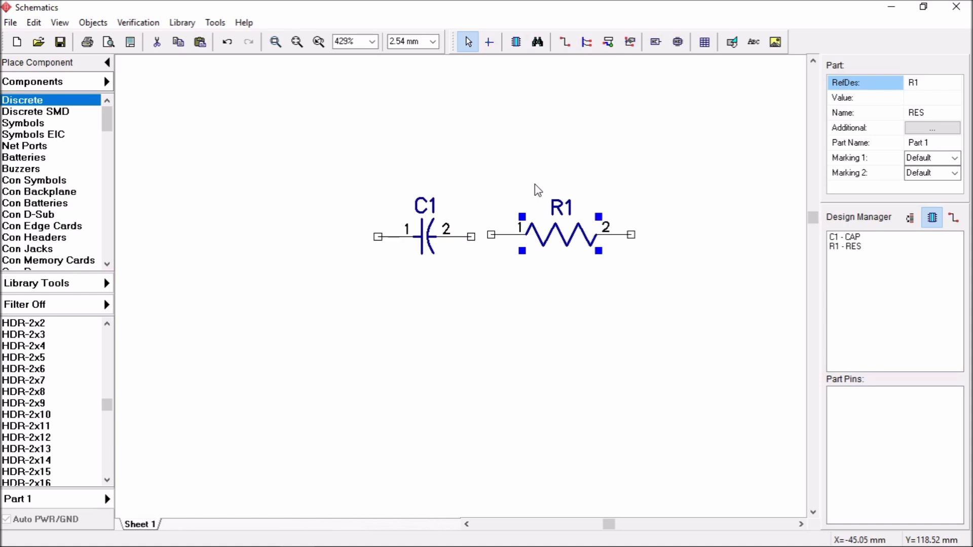
pyautogui.click(549, 269)
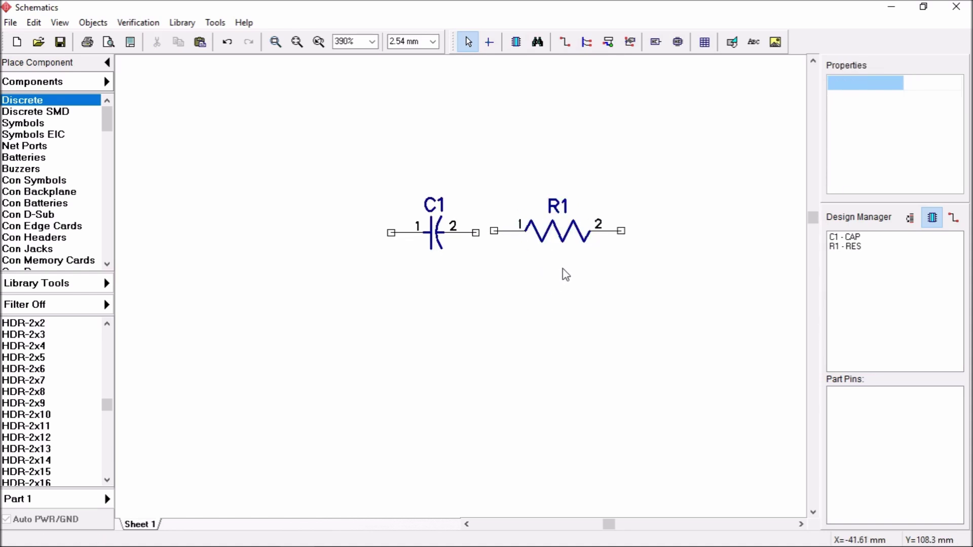
pyautogui.moveTo(559, 231); pyautogui.dragTo(559, 154)
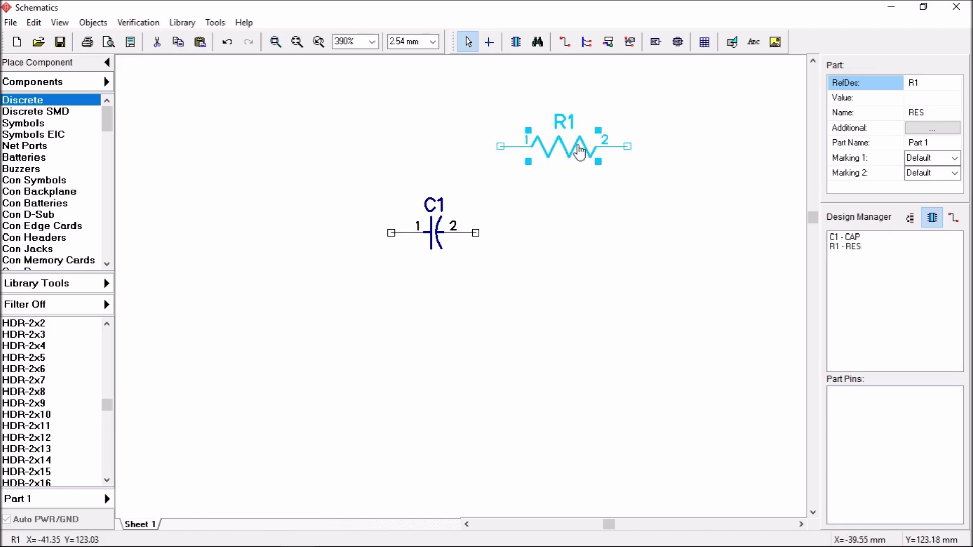
pyautogui.click(584, 200)
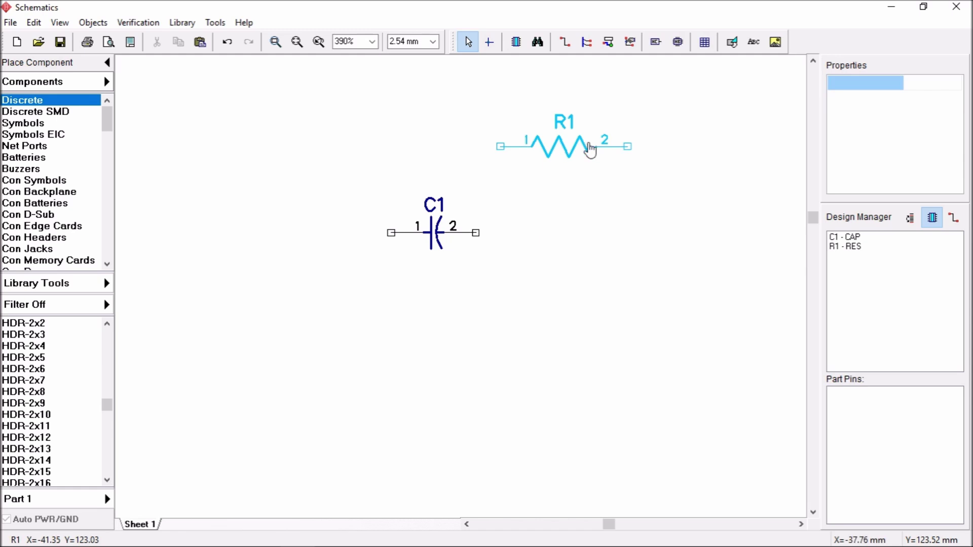
# Examine resistor R1's component properties, including its reference designator and value fields, and close them without changes
pyautogui.rightClick(568, 159)
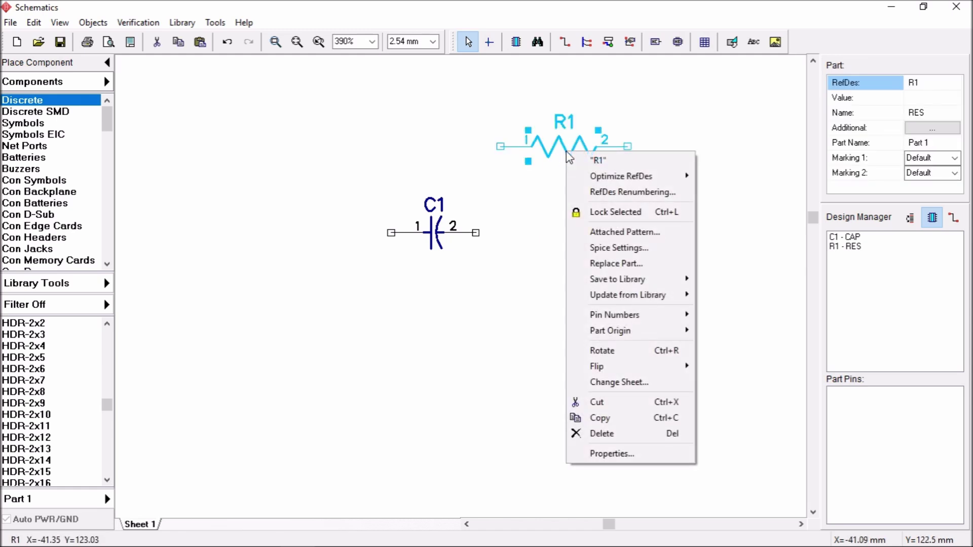
pyautogui.click(623, 453)
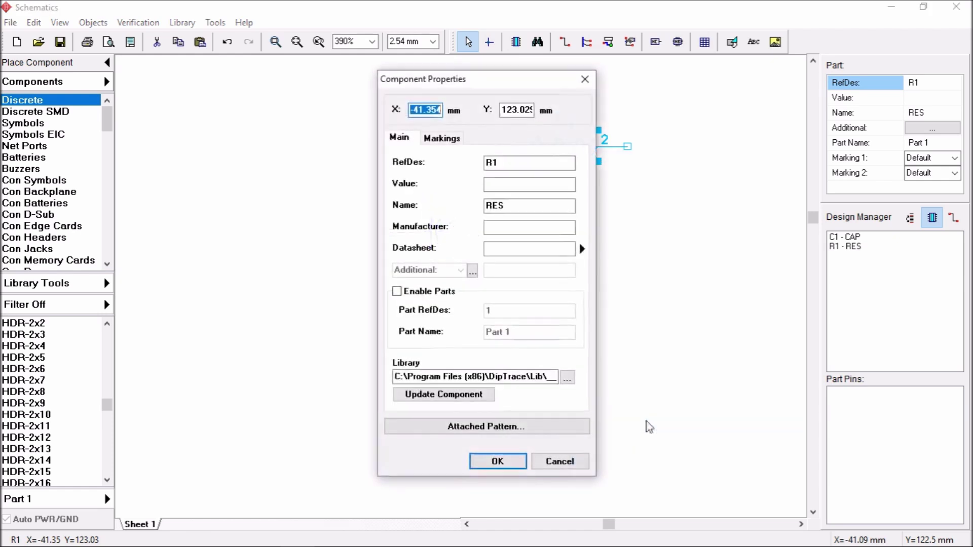
pyautogui.click(517, 184)
pyautogui.click(517, 163)
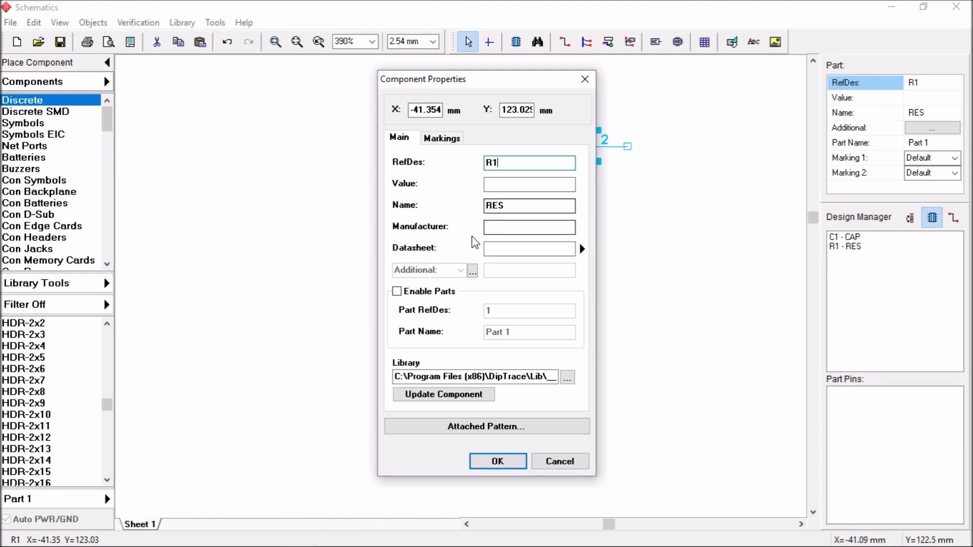
pyautogui.click(555, 466)
# Shift resistor R1 slightly, keeping it above and to the right of capacitor C1
pyautogui.moveTo(577, 178); pyautogui.dragTo(557, 154)
pyautogui.scroll(-1, 519, 195)
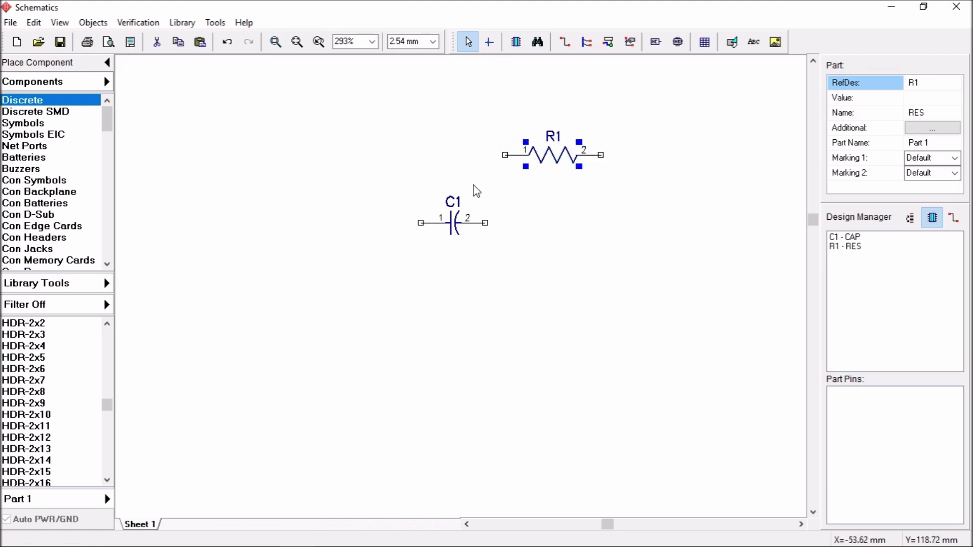
pyautogui.scroll(1, 465, 160)
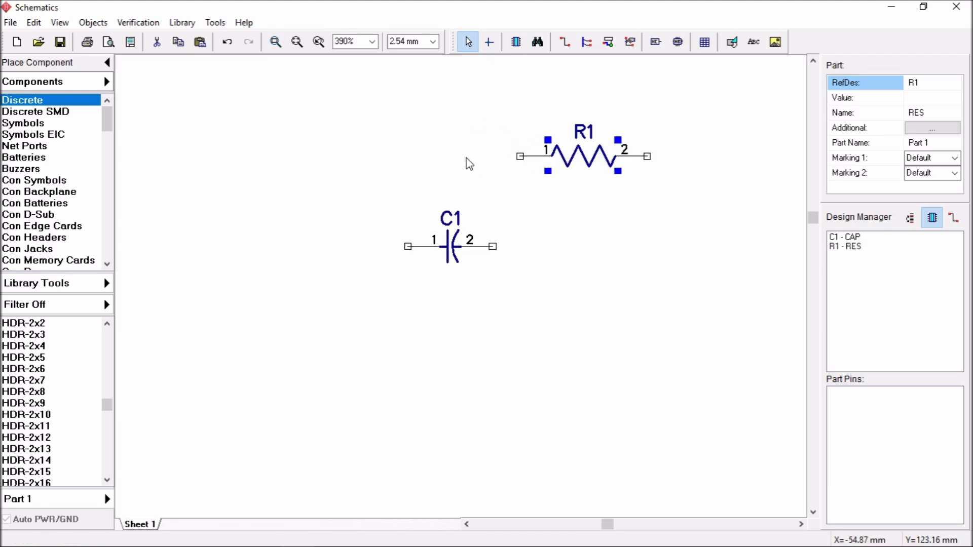
# Examine the editing commands available for resistor R1 and capacitor C1 without applying any
pyautogui.rightClick(587, 169)
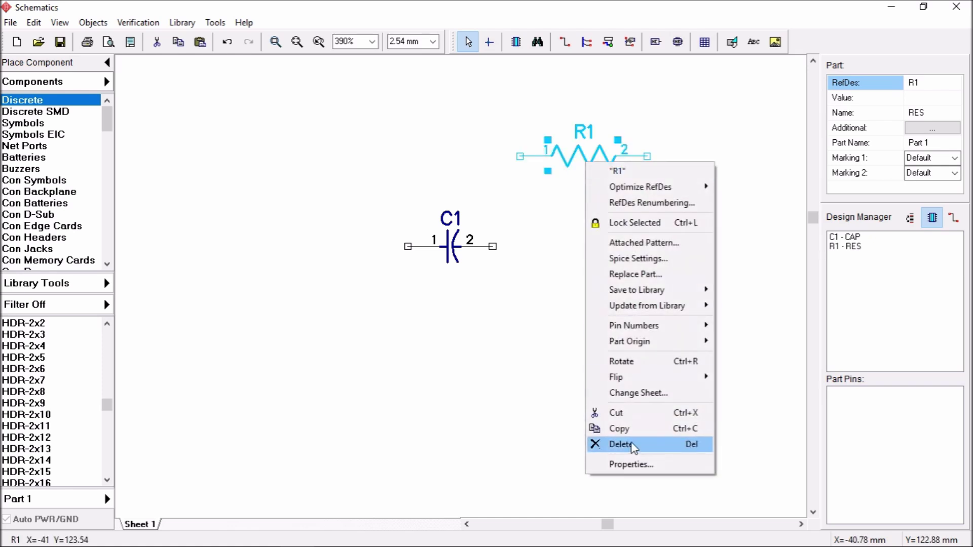
pyautogui.click(532, 307)
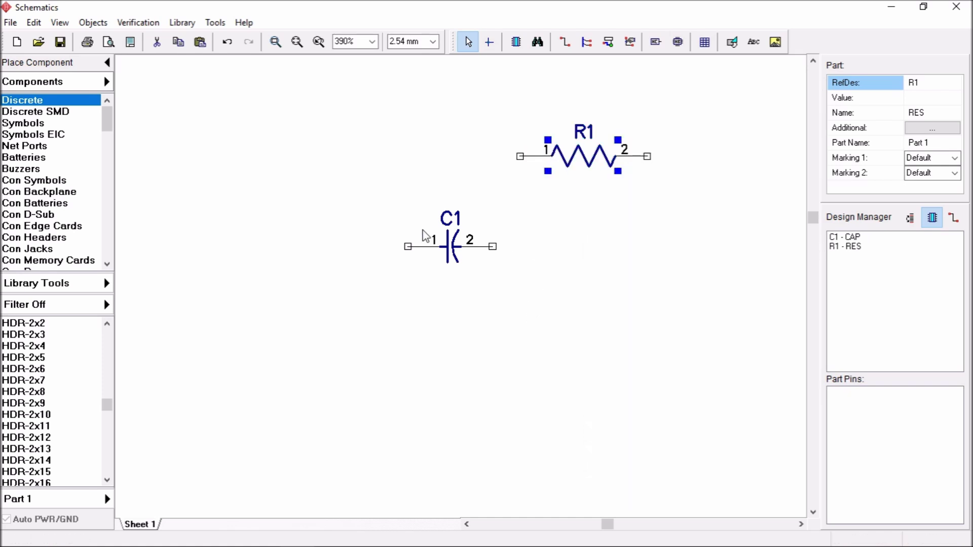
pyautogui.rightClick(448, 252)
pyautogui.click(385, 341)
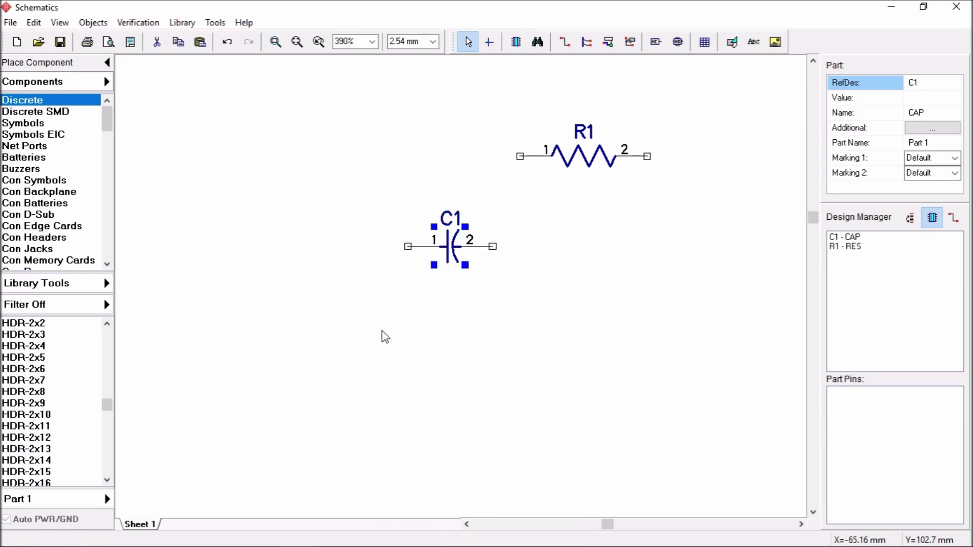
# Move resistor R1 slightly lower and wire its pin 1 to pin 2 of capacitor C1
pyautogui.moveTo(593, 172)
pyautogui.mouseDown()
pyautogui.moveTo(499, 149)
pyautogui.moveTo(565, 200)
pyautogui.moveTo(600, 256)
pyautogui.moveTo(567, 188)
pyautogui.moveTo(588, 191)
pyautogui.mouseUp()
pyautogui.click(629, 267)
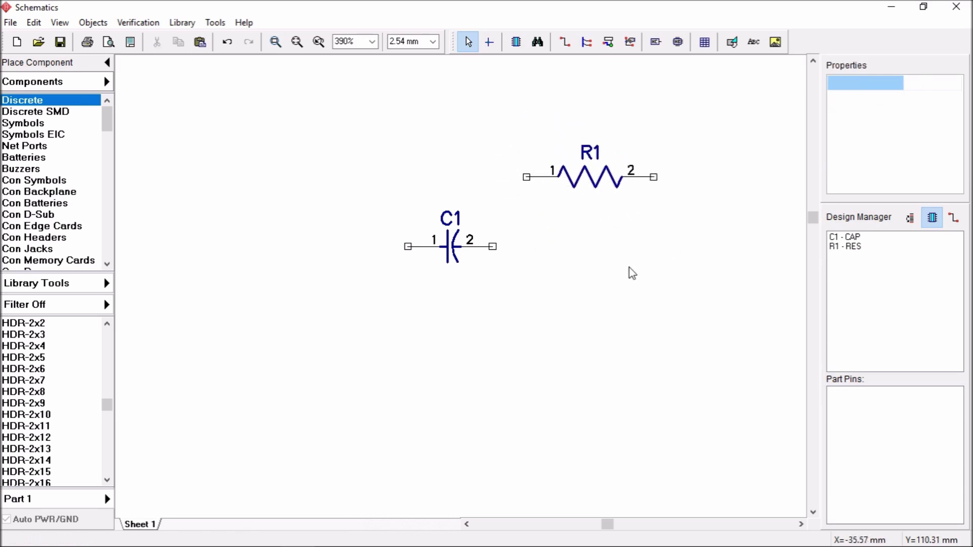
pyautogui.click(566, 43)
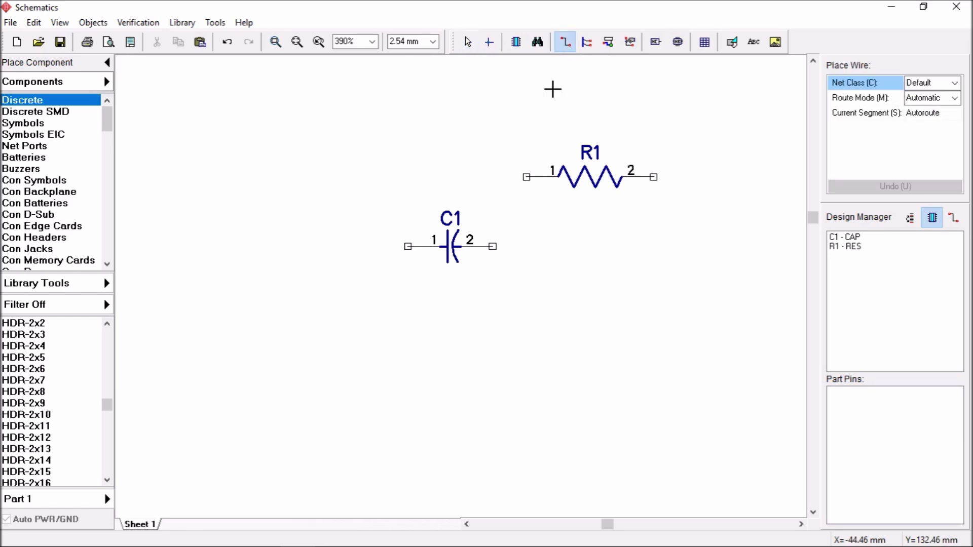
pyautogui.click(526, 177)
pyautogui.click(491, 247)
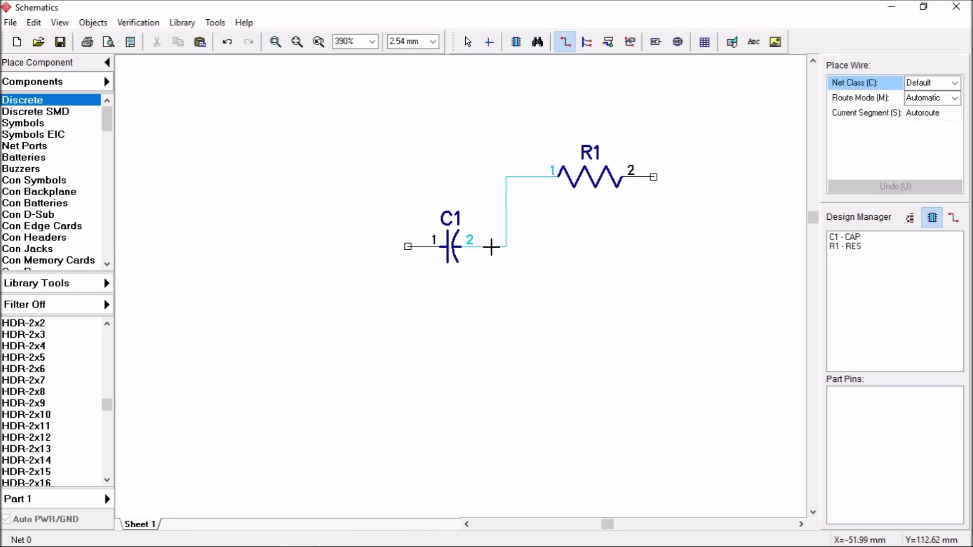
pyautogui.press('Escape')
# Move resistor R1 farther up and right, and capacitor C1 up and left, with the wire still attached
pyautogui.moveTo(591, 201); pyautogui.dragTo(623, 169)
pyautogui.click(641, 282)
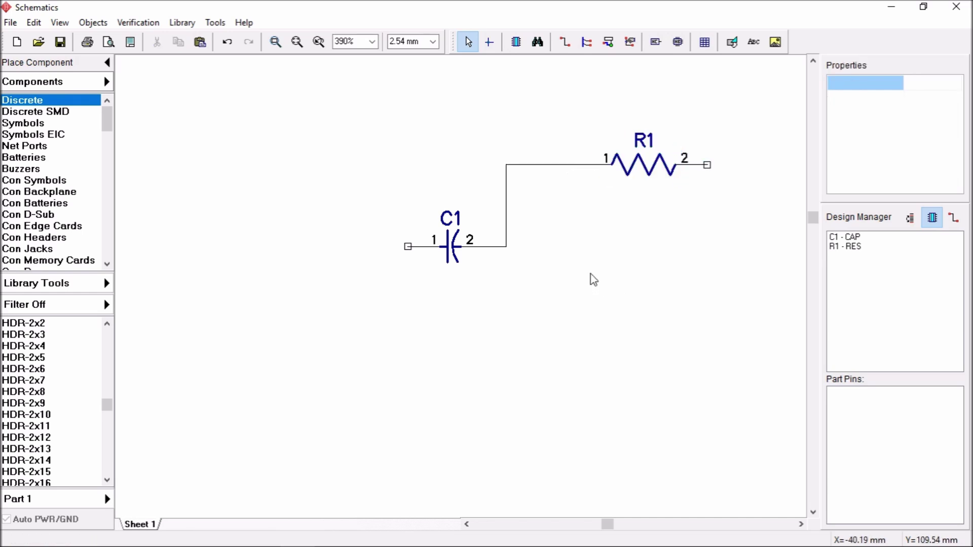
pyautogui.scroll(-1, 594, 279)
pyautogui.moveTo(479, 256); pyautogui.dragTo(429, 218)
pyautogui.click(460, 315)
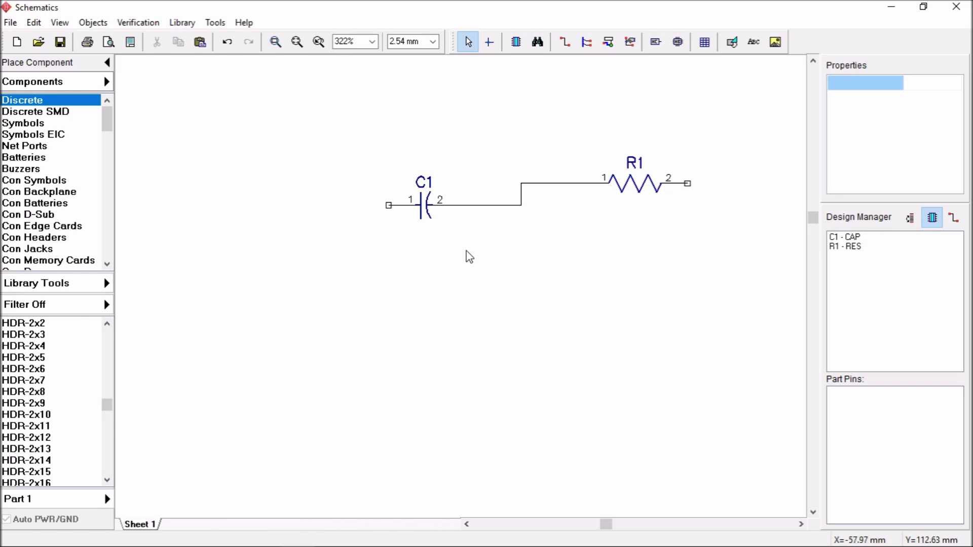
# Rotate capacitor C1 a quarter turn so it stands vertically with pin 2 up, and shift it slightly down and right
pyautogui.rightClick(431, 209)
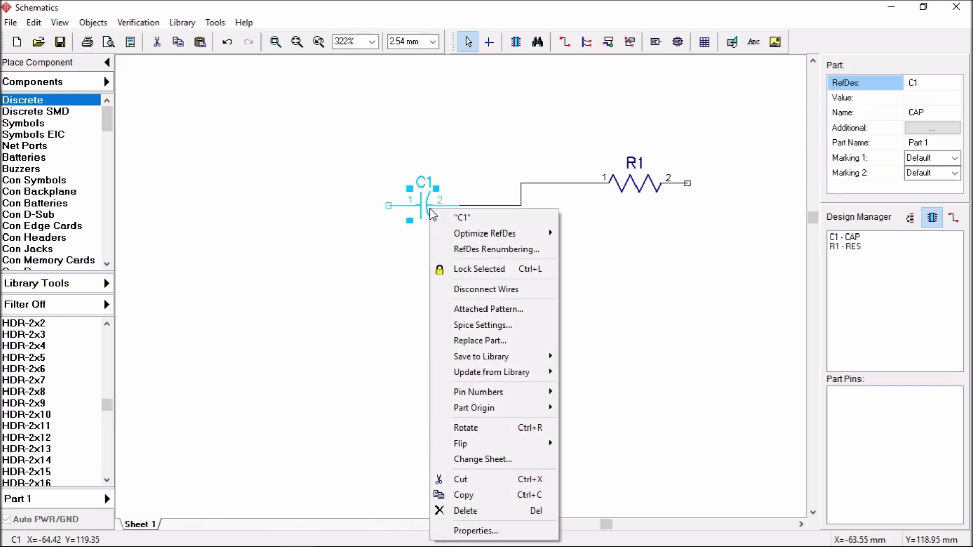
pyautogui.click(477, 428)
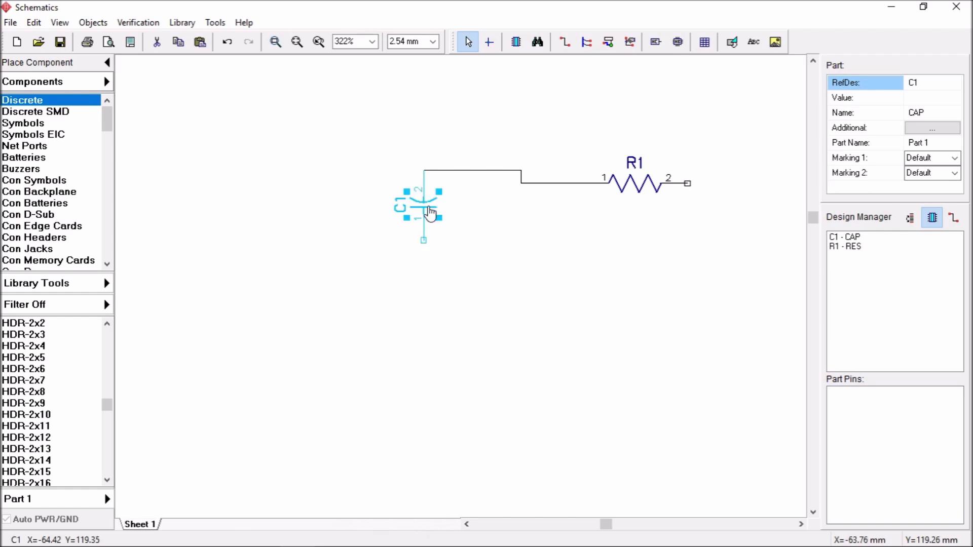
pyautogui.rightClick(430, 211)
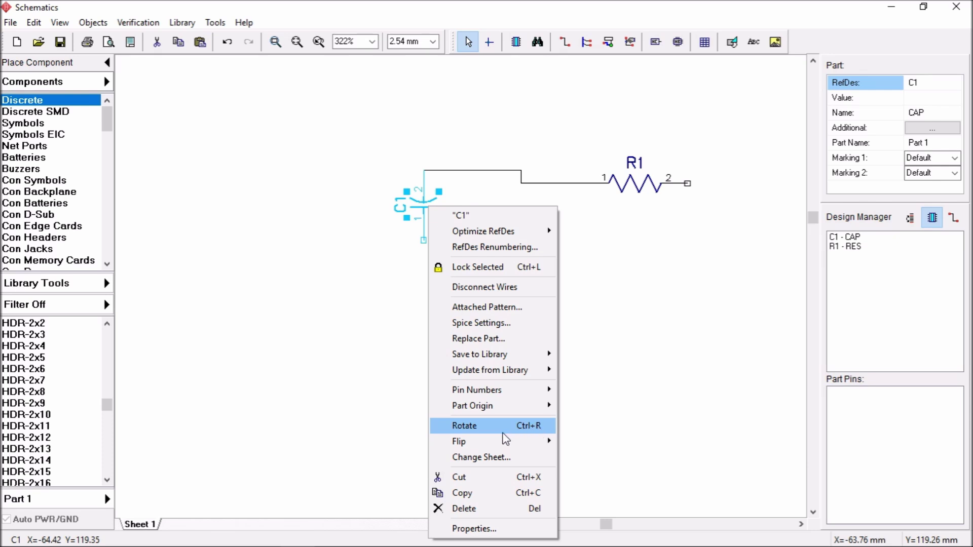
pyautogui.click(618, 382)
pyautogui.moveTo(425, 205); pyautogui.dragTo(438, 224)
# Rotate capacitor C1 through repeated quarter turns until it is vertical again with pin 2 on top
pyautogui.rightClick(435, 214)
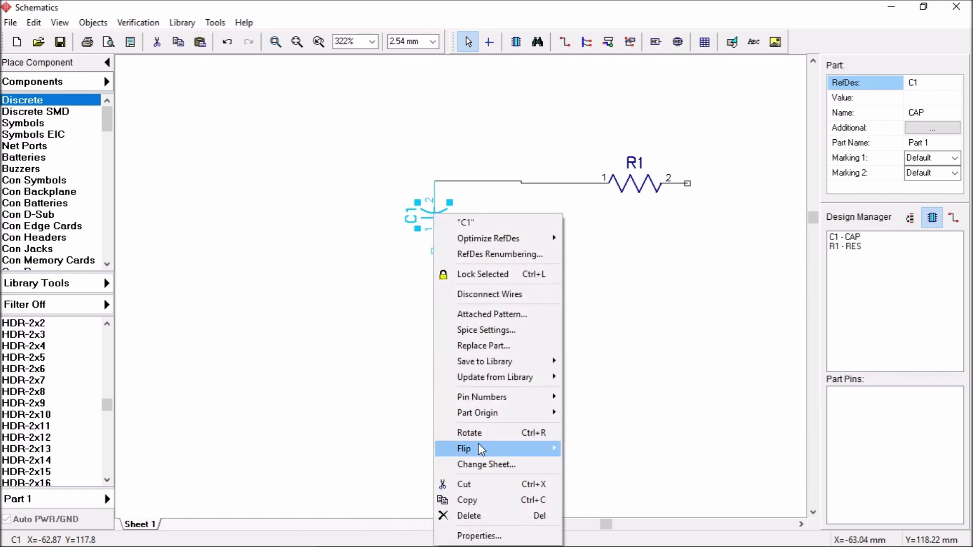
pyautogui.click(471, 433)
pyautogui.rightClick(435, 216)
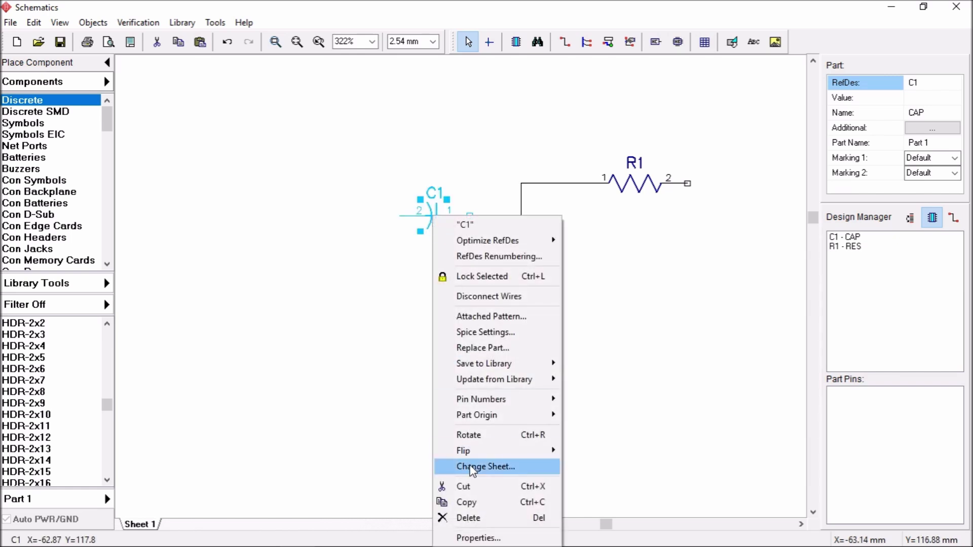
pyautogui.click(441, 436)
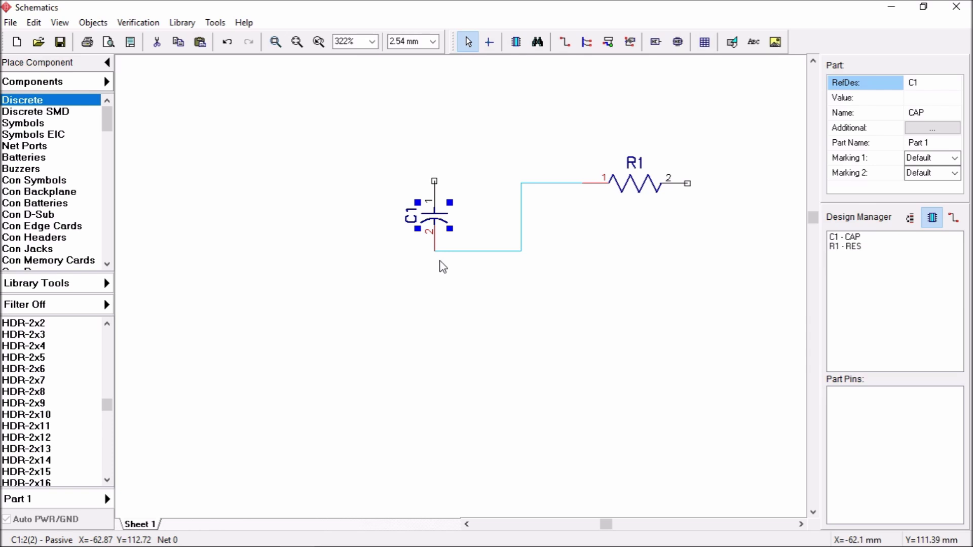
pyautogui.press('r')
pyautogui.press('r')
pyautogui.press('r')
pyautogui.press('r')
pyautogui.press('r')
pyautogui.press('r')
# Nudge capacitor C1 slightly lower so its upper wire comes closer to level with R1, and deselect it
pyautogui.moveTo(434, 221); pyautogui.dragTo(431, 226)
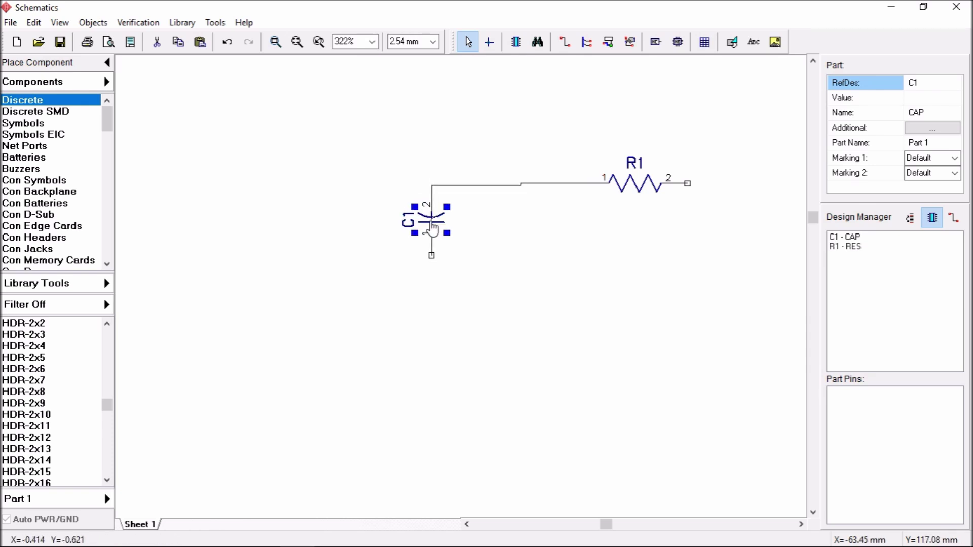
pyautogui.scroll(2, 507, 155)
pyautogui.scroll(-6, 506, 150)
pyautogui.moveTo(516, 243)
pyautogui.mouseDown(button='middle')
pyautogui.moveTo(461, 317)
pyautogui.moveTo(502, 250)
pyautogui.mouseUp(button='middle')
pyautogui.click(473, 224)
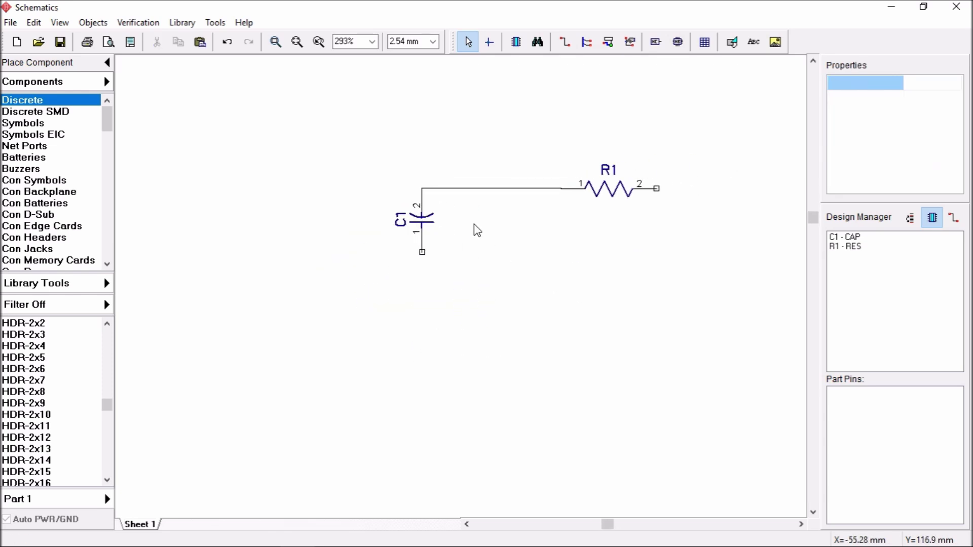
# Move resistor R1 about 1.9 mm left in line with the wire, and adjust capacitor C1's position, leaving nothing selected
pyautogui.moveTo(626, 193); pyautogui.dragTo(615, 194)
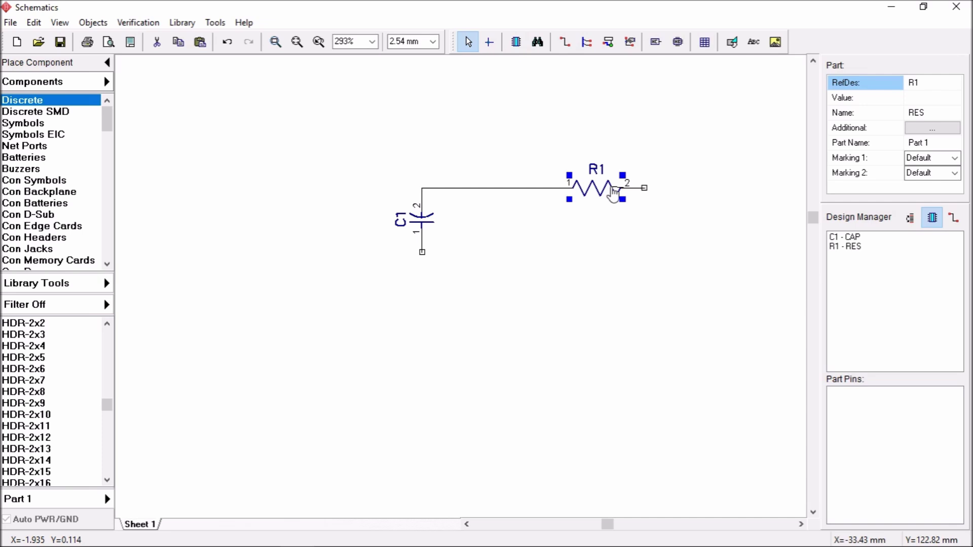
pyautogui.click(549, 244)
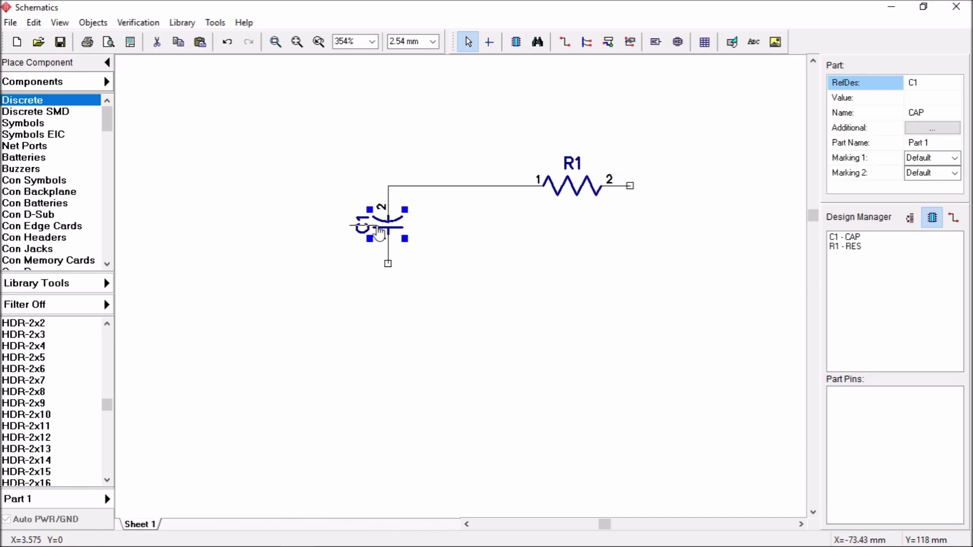
pyautogui.click(479, 246)
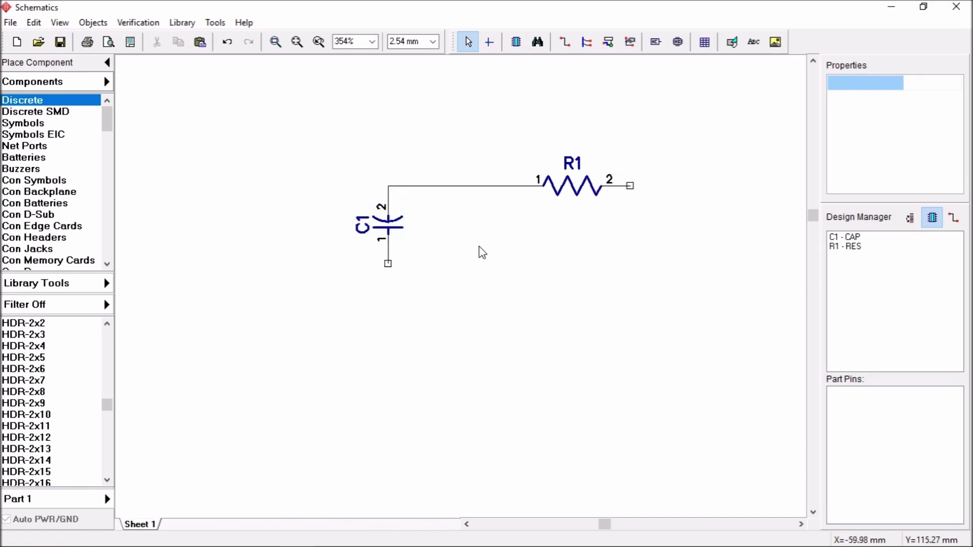
pyautogui.scroll(-1, 479, 247)
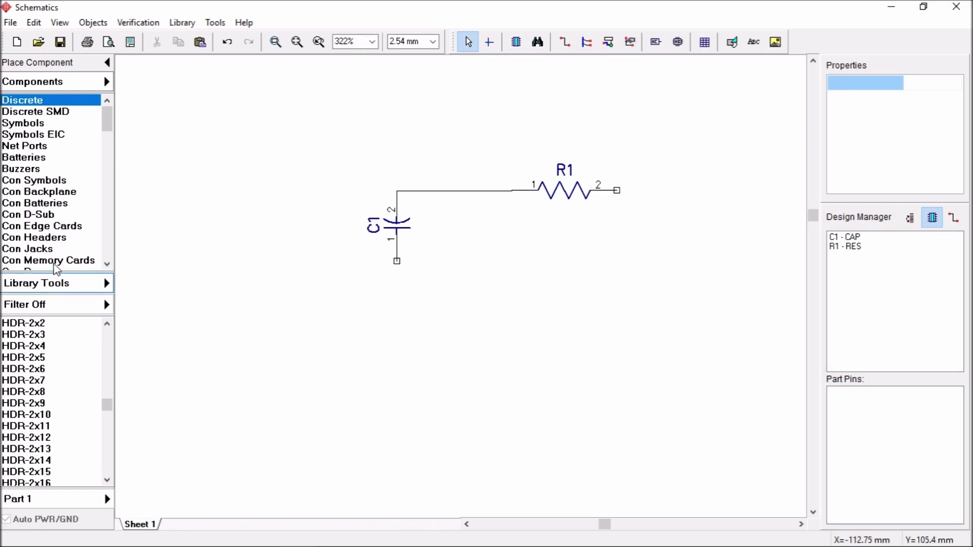
# Examine the Net Ports and connector component libraries, including Con Headers and Con Edge Cards
pyautogui.click(44, 147)
pyautogui.moveTo(105, 121); pyautogui.dragTo(104, 147)
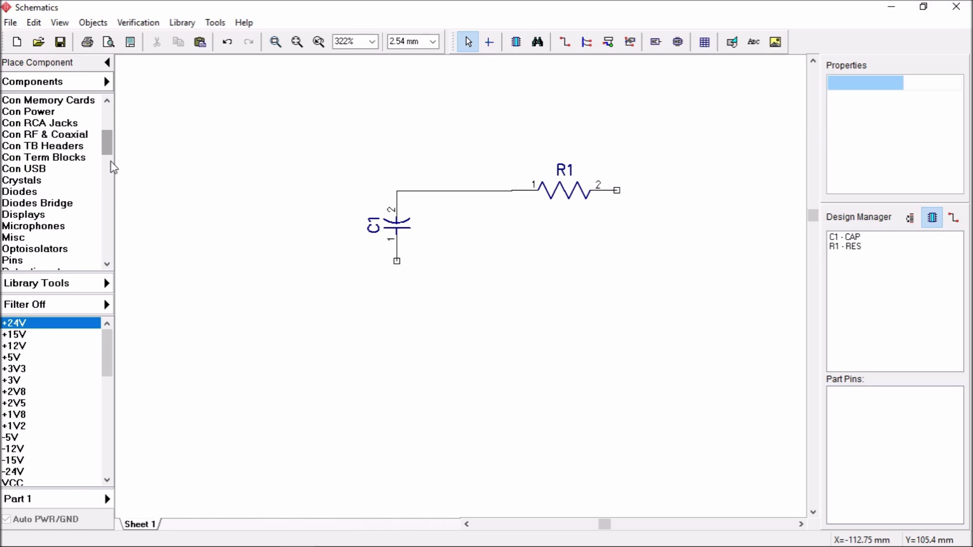
pyautogui.scroll(5, 109, 139)
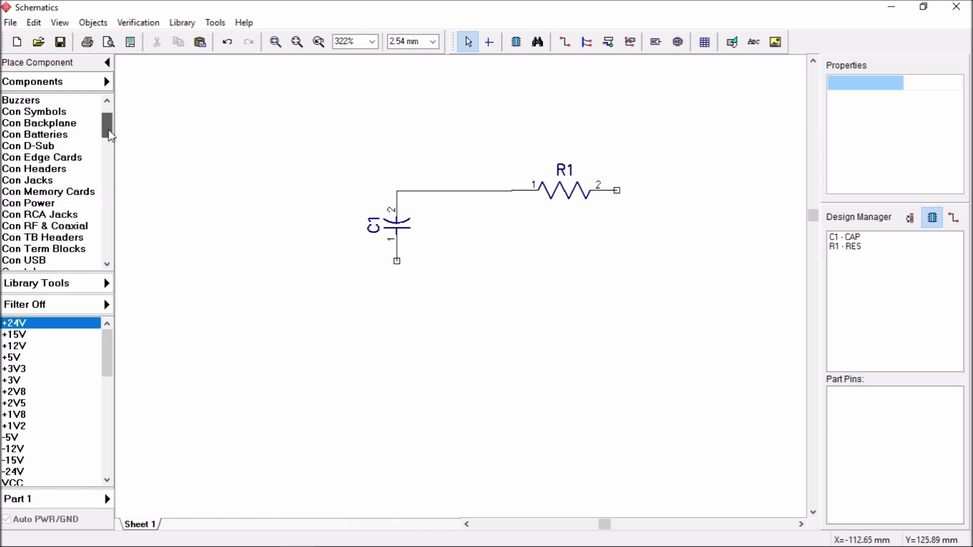
pyautogui.click(51, 168)
pyautogui.click(48, 226)
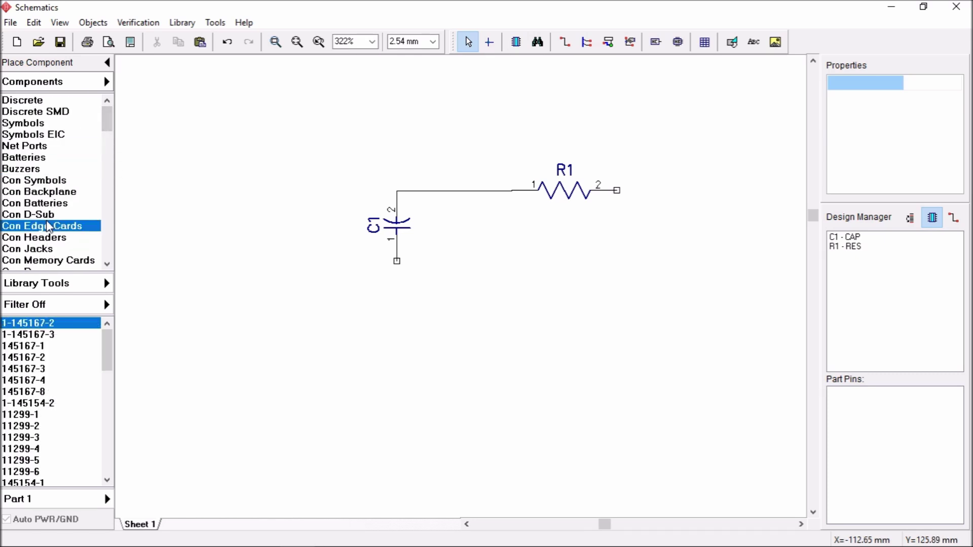
# Examine the manufacturer component libraries, including Allegro, AMD, Atmel and Infineon
pyautogui.moveTo(108, 122); pyautogui.dragTo(112, 183)
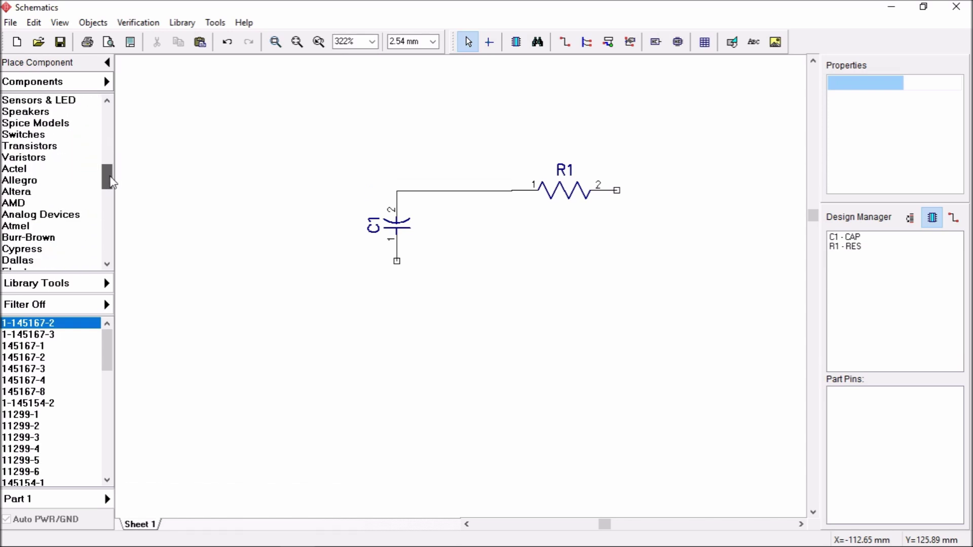
pyautogui.click(38, 181)
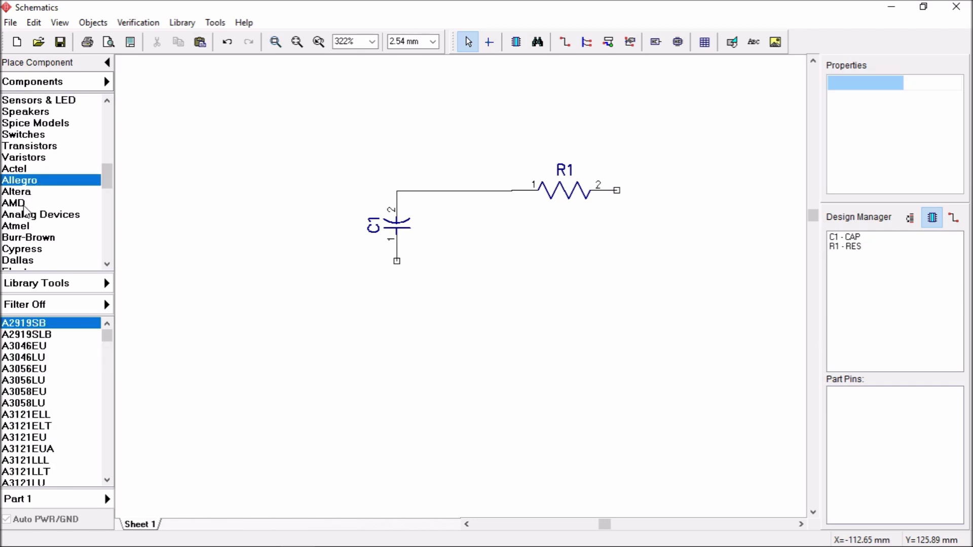
pyautogui.click(21, 203)
pyautogui.click(20, 226)
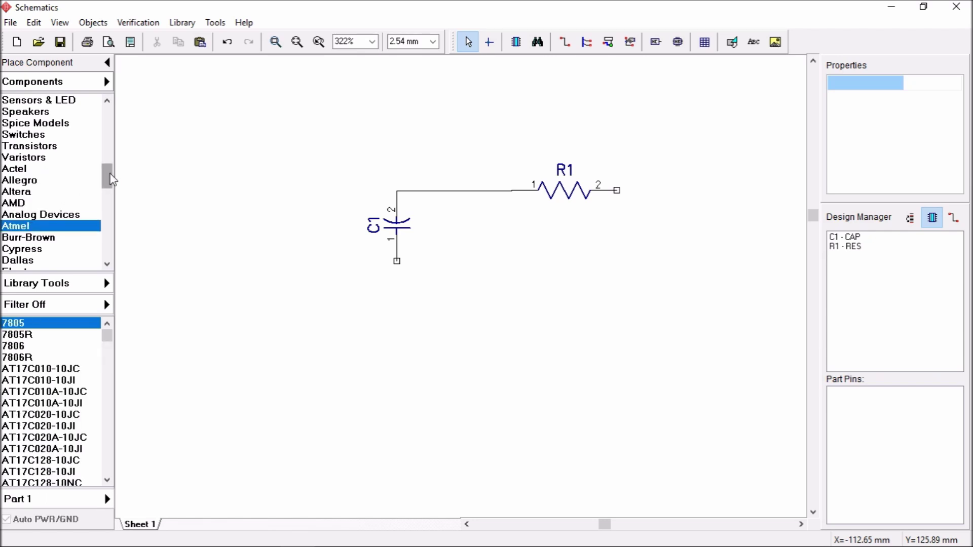
pyautogui.moveTo(111, 178); pyautogui.dragTo(111, 193)
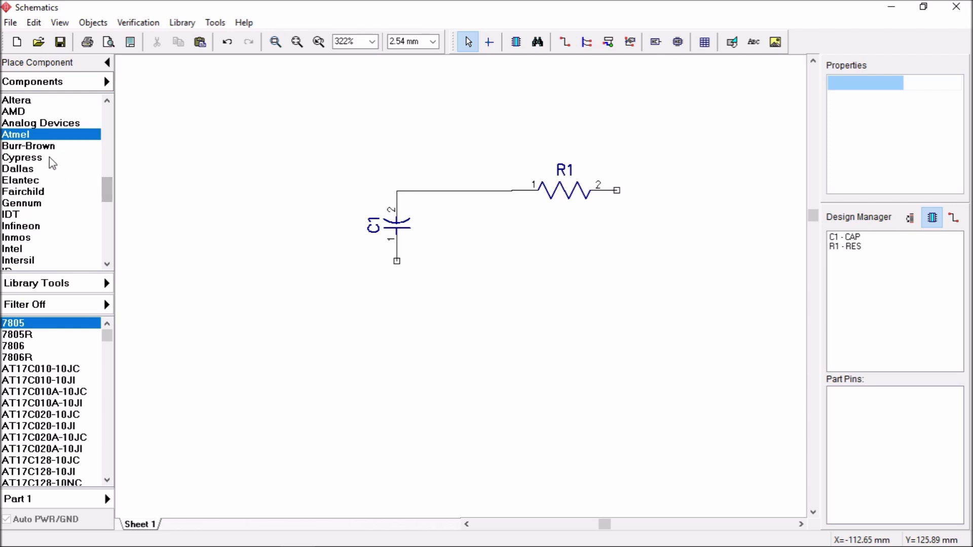
pyautogui.click(40, 227)
pyautogui.moveTo(105, 187)
pyautogui.mouseDown()
pyautogui.moveTo(107, 216)
pyautogui.moveTo(108, 202)
pyautogui.mouseUp()
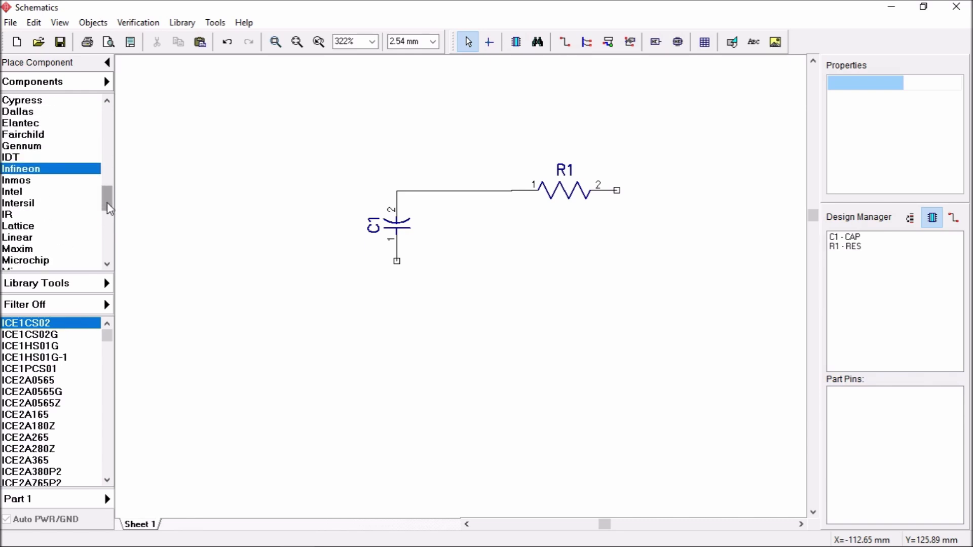
# Filter the components of All Libraries by the name 555
pyautogui.click(40, 306)
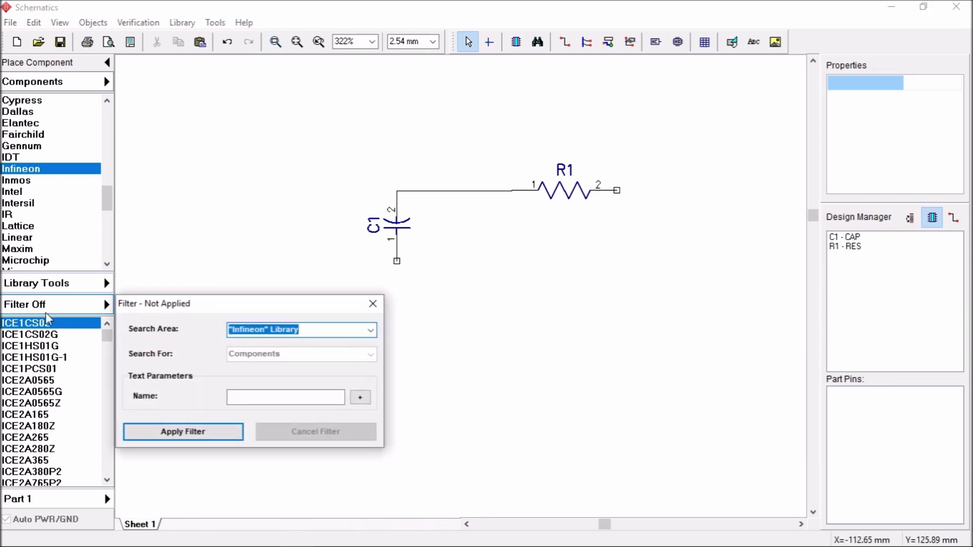
pyautogui.click(374, 334)
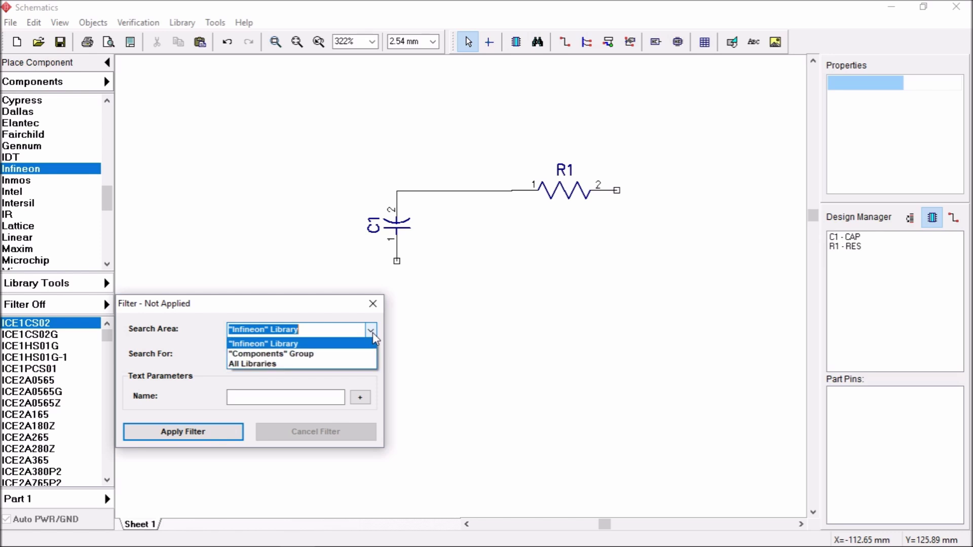
pyautogui.click(287, 374)
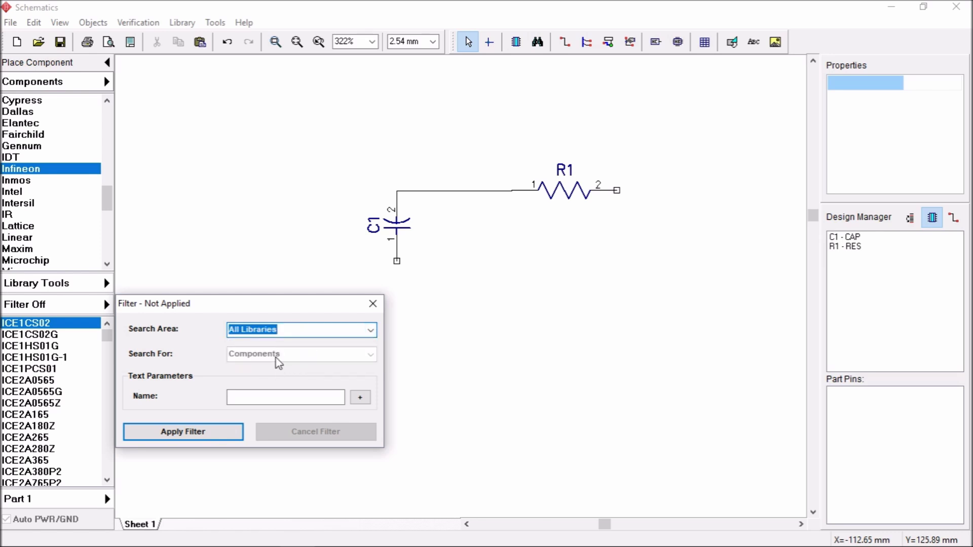
pyautogui.click(249, 399)
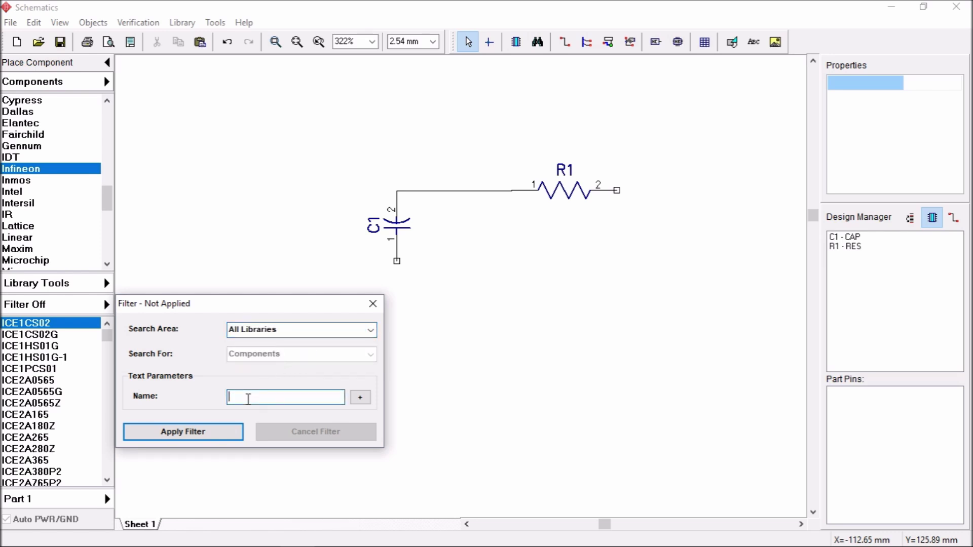
pyautogui.write('555')
pyautogui.click(211, 433)
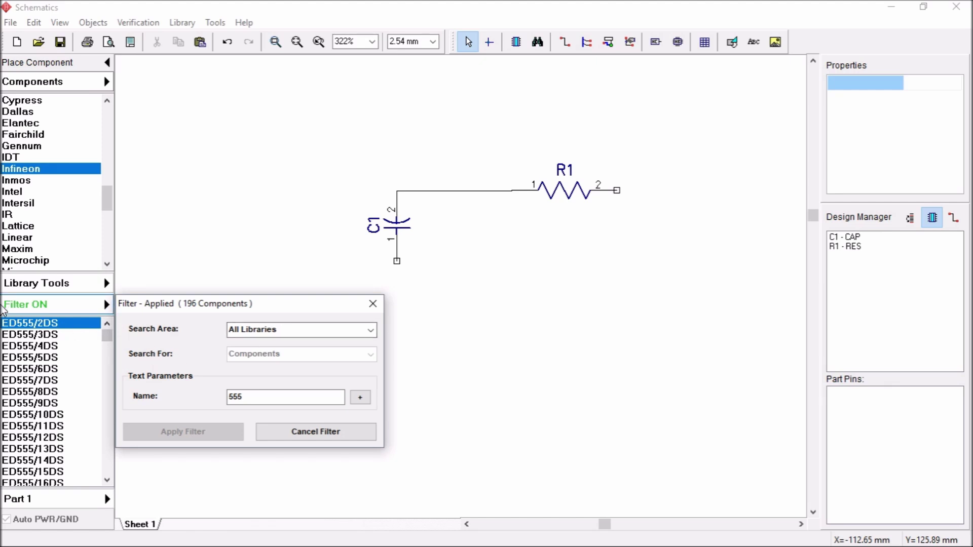
# Look through the filtered 555 parts, previewing MAX4555CPE, MAX4555CSE, MAX1555, NE555D and NE555P, and close the filter window
pyautogui.moveTo(105, 337); pyautogui.dragTo(104, 390)
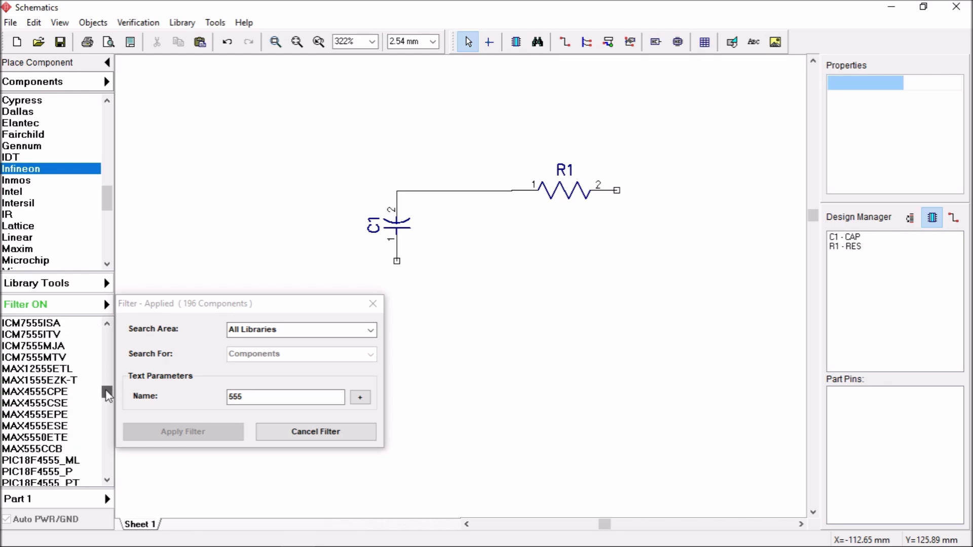
pyautogui.click(53, 358)
pyautogui.click(60, 393)
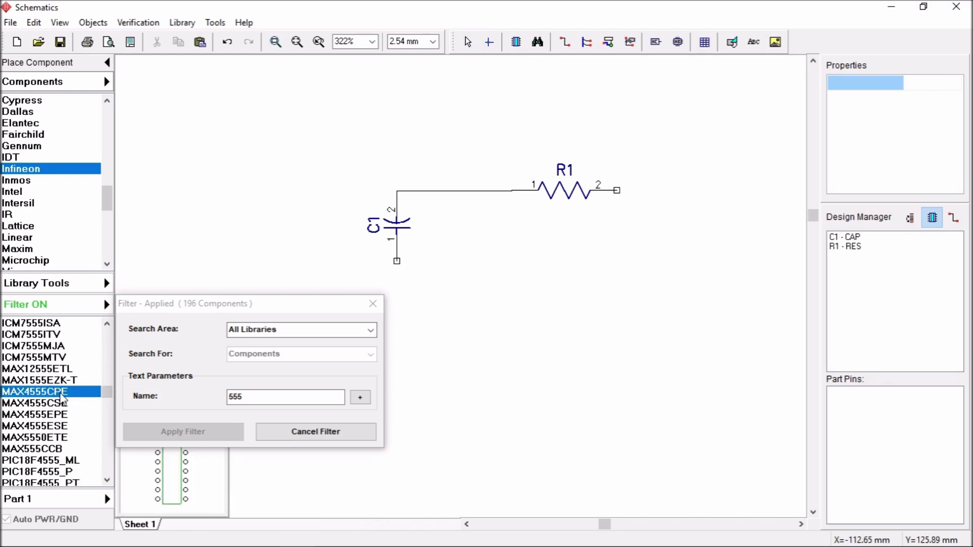
pyautogui.click(57, 404)
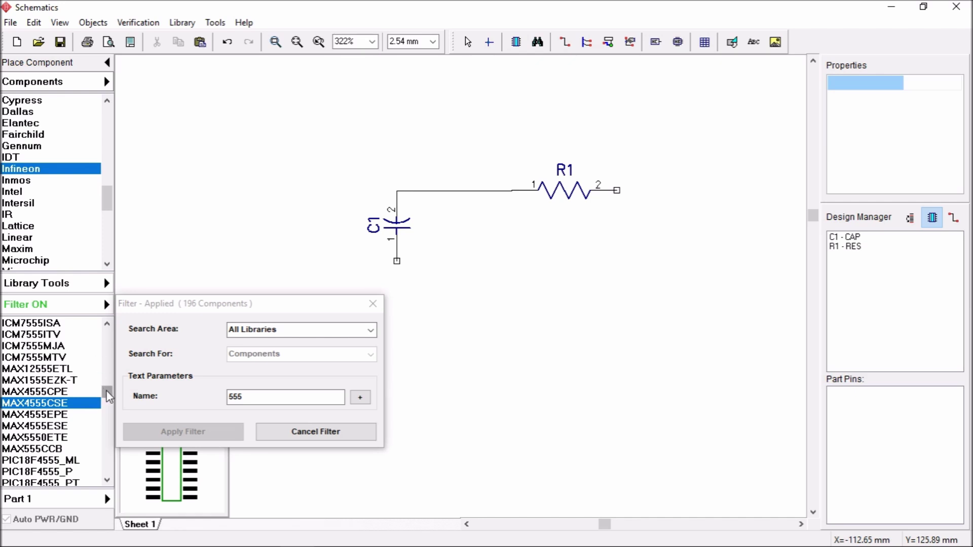
pyautogui.moveTo(107, 396); pyautogui.dragTo(108, 478)
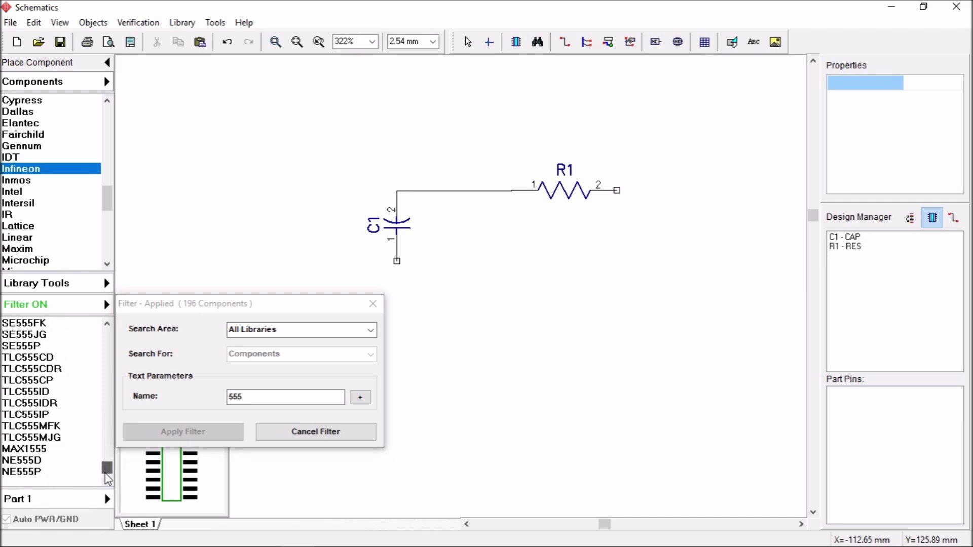
pyautogui.click(36, 462)
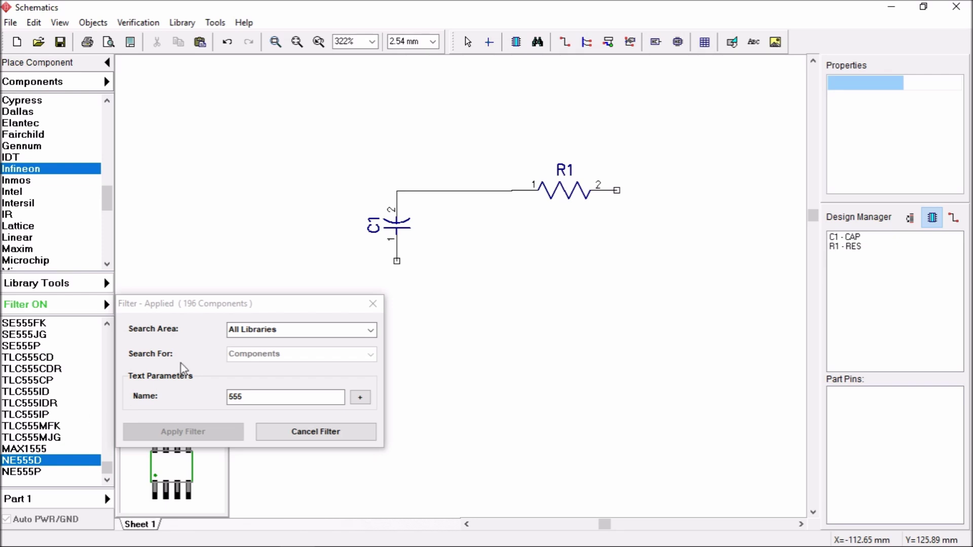
pyautogui.click(34, 449)
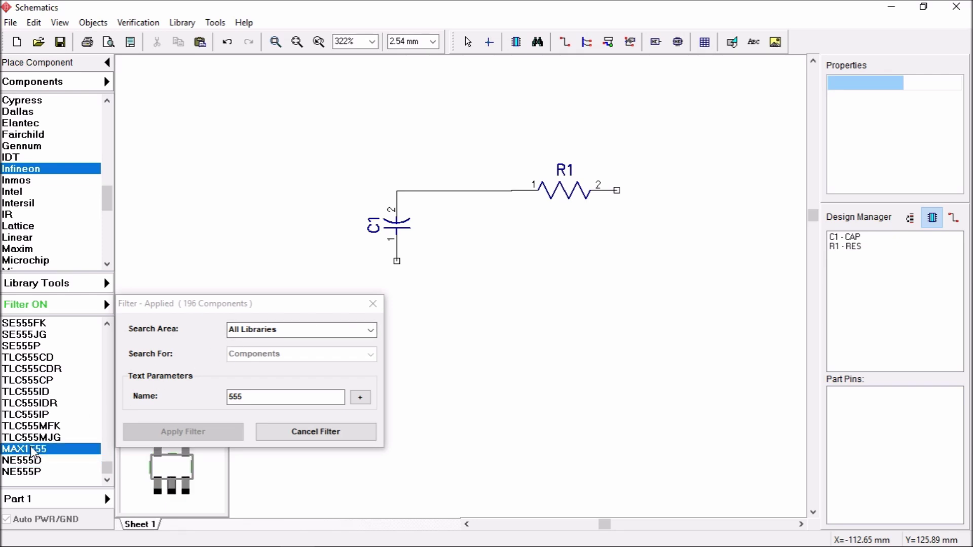
pyautogui.click(31, 462)
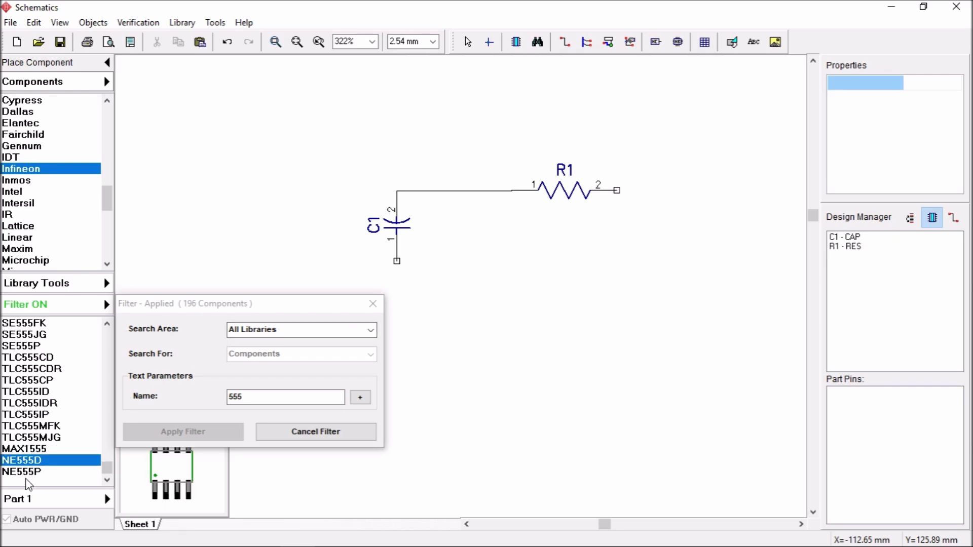
pyautogui.click(26, 473)
pyautogui.click(31, 461)
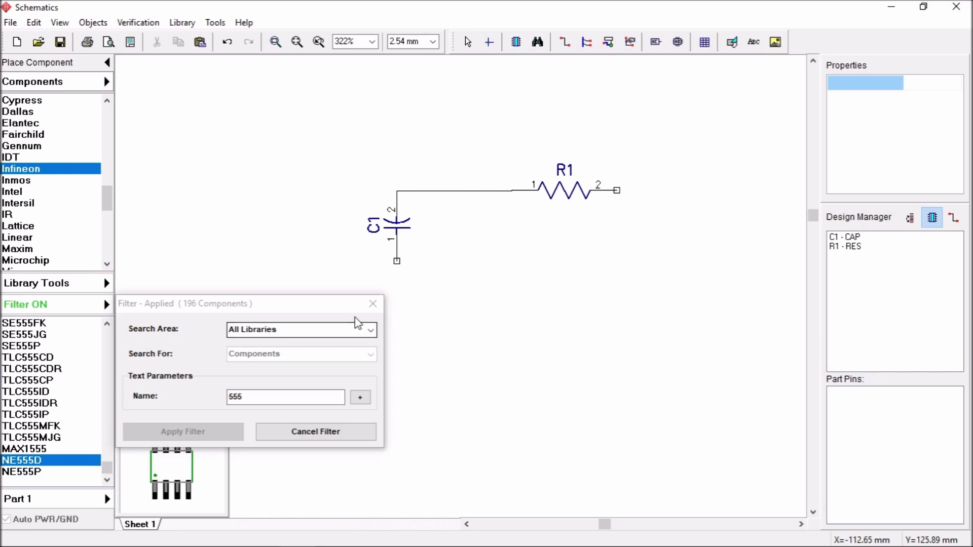
pyautogui.click(373, 306)
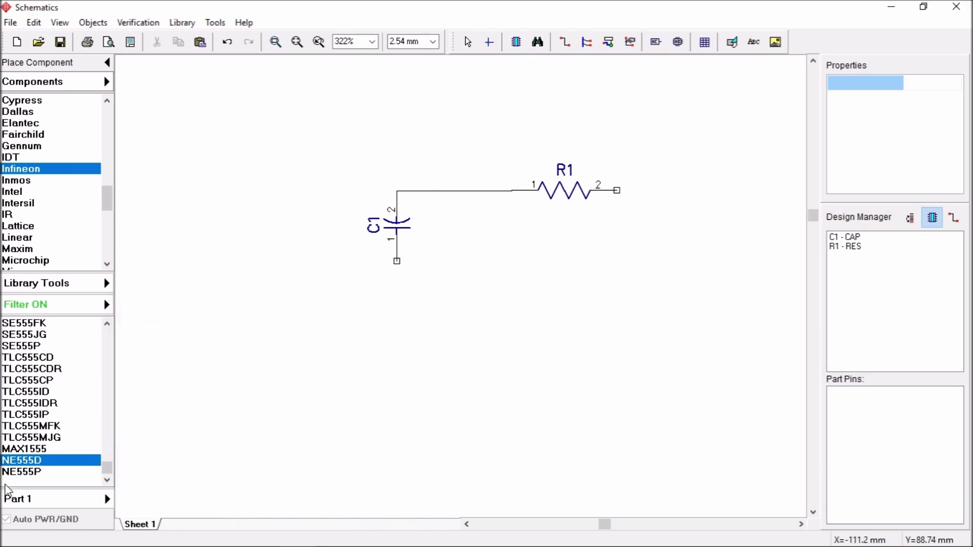
# Compare the symbol and footprint previews of MAX1555, NE555D and NE555P
pyautogui.click(23, 449)
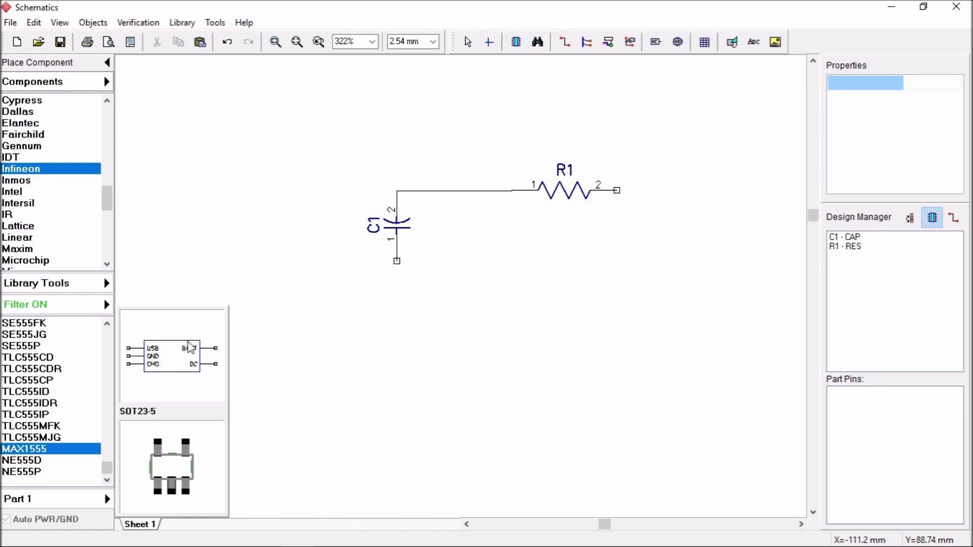
pyautogui.click(37, 461)
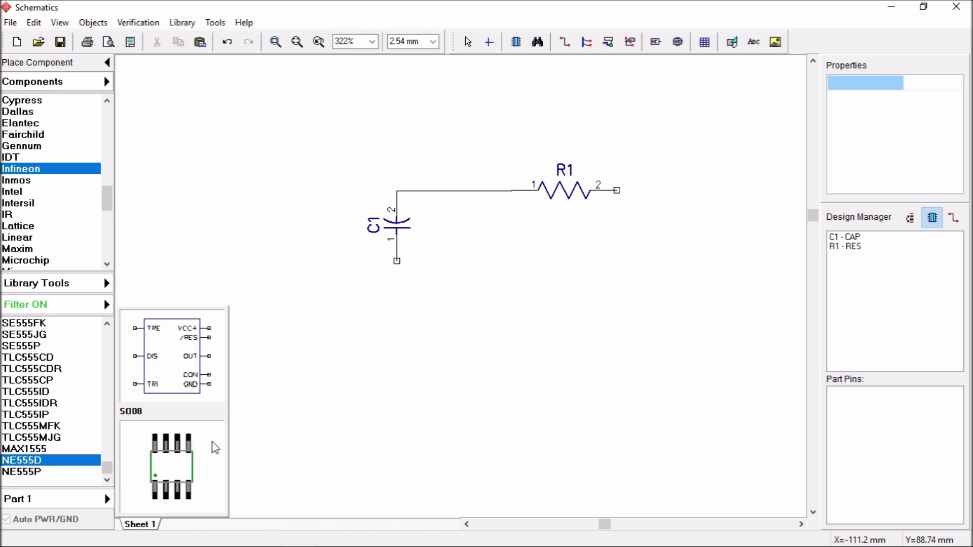
pyautogui.click(44, 473)
pyautogui.click(40, 461)
pyautogui.click(38, 472)
pyautogui.click(38, 462)
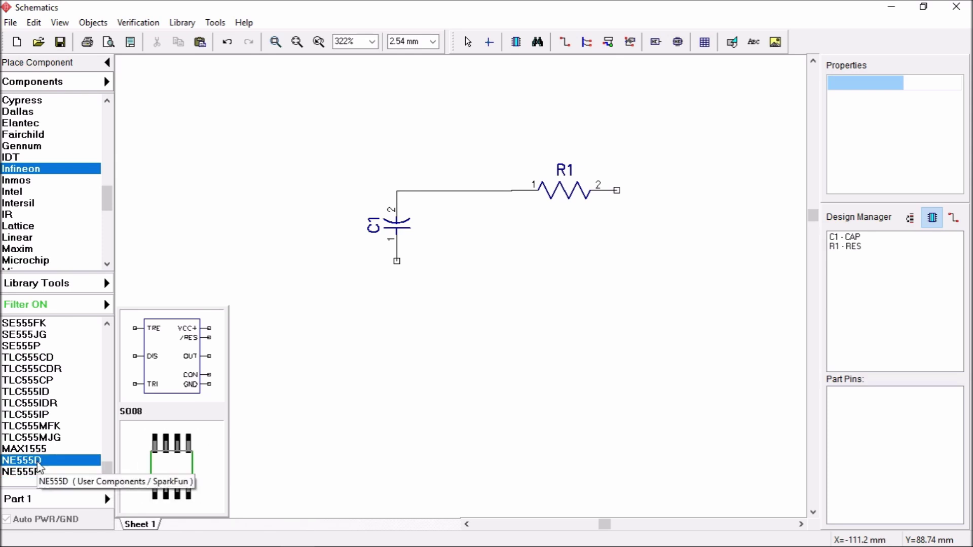
pyautogui.click(38, 472)
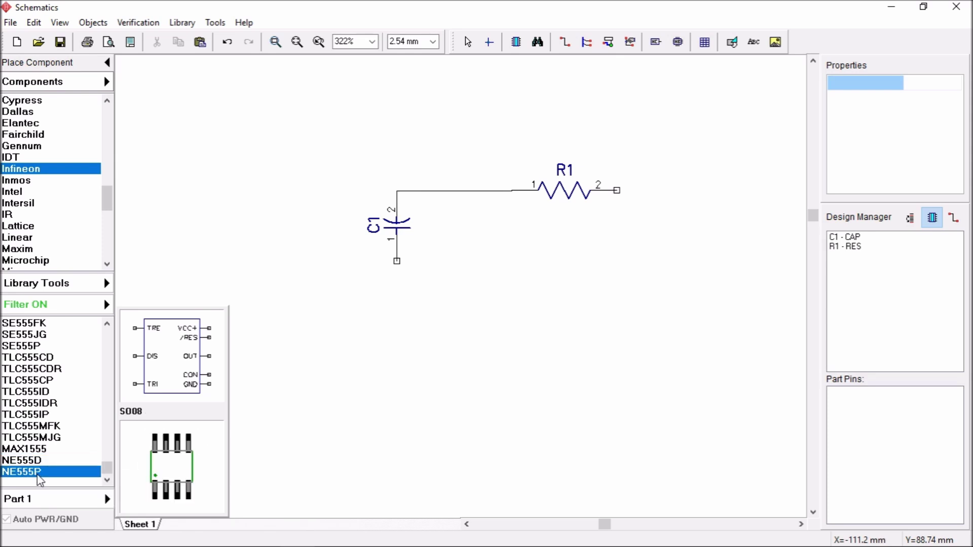
pyautogui.click(37, 462)
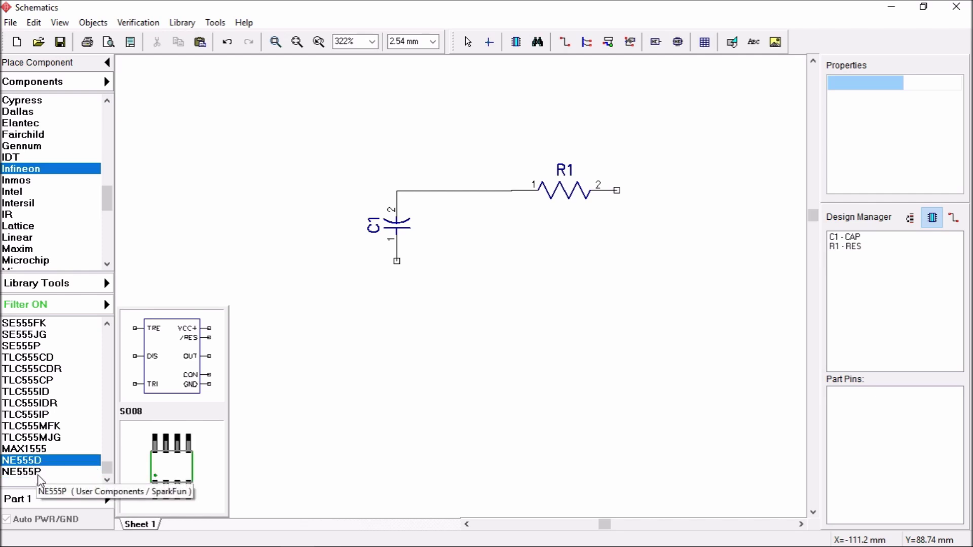
pyautogui.click(36, 472)
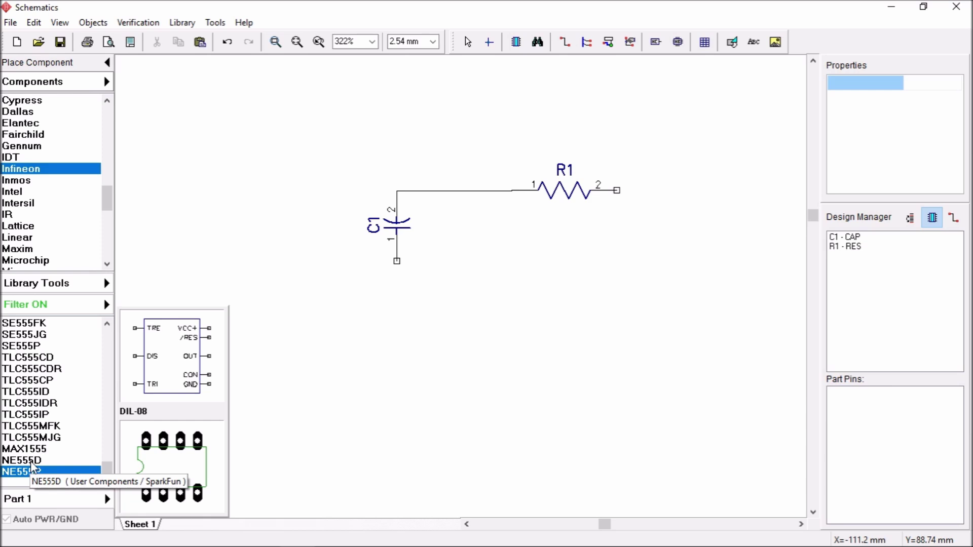
pyautogui.click(30, 462)
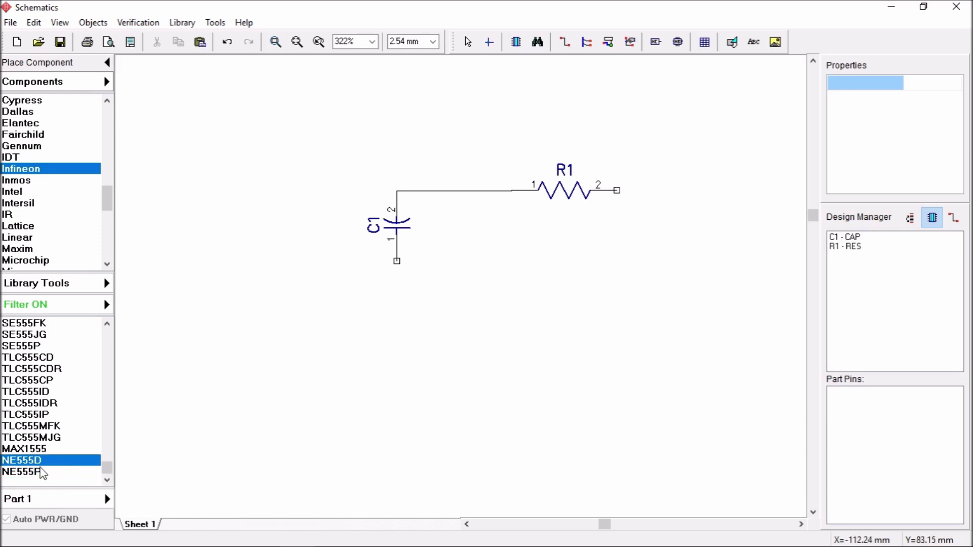
# Place an NE555P timer on the sheet and move it clear of C1, below the C1–R1 wire
pyautogui.click(40, 474)
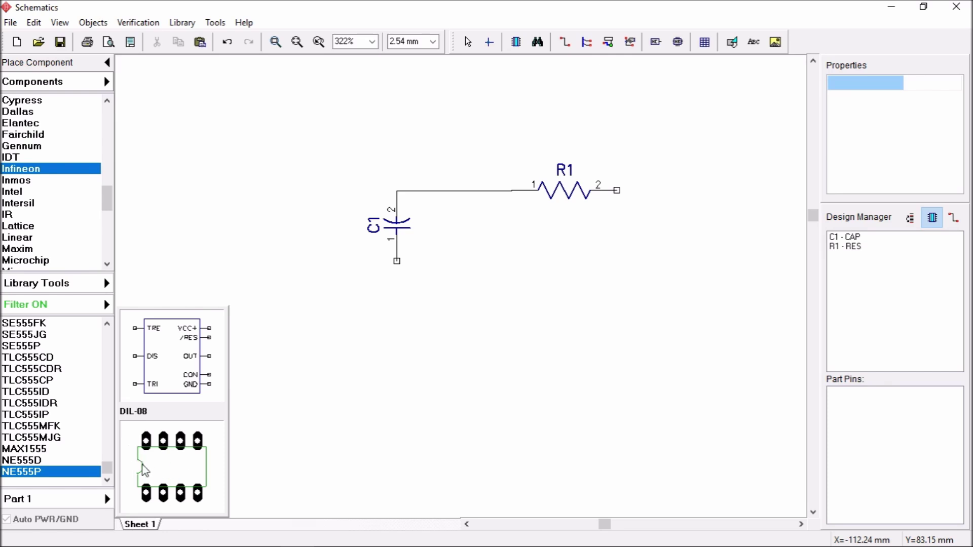
pyautogui.click(462, 299)
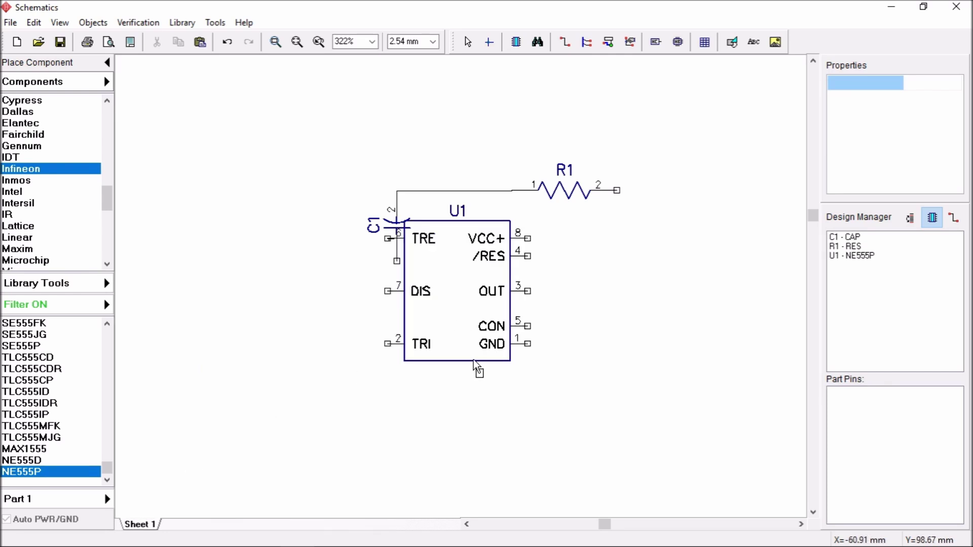
pyautogui.moveTo(438, 256); pyautogui.dragTo(504, 326)
pyautogui.scroll(-3, 391, 258)
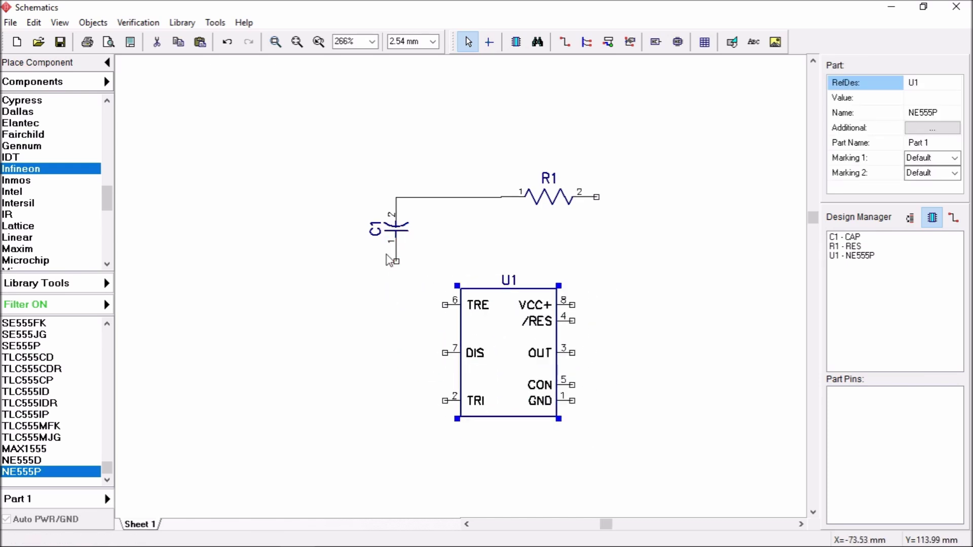
# Move capacitor C1 and resistor R1 together with their wire up and to the left, away from U1
pyautogui.scroll(3, 413, 238)
pyautogui.moveTo(317, 136); pyautogui.dragTo(651, 309)
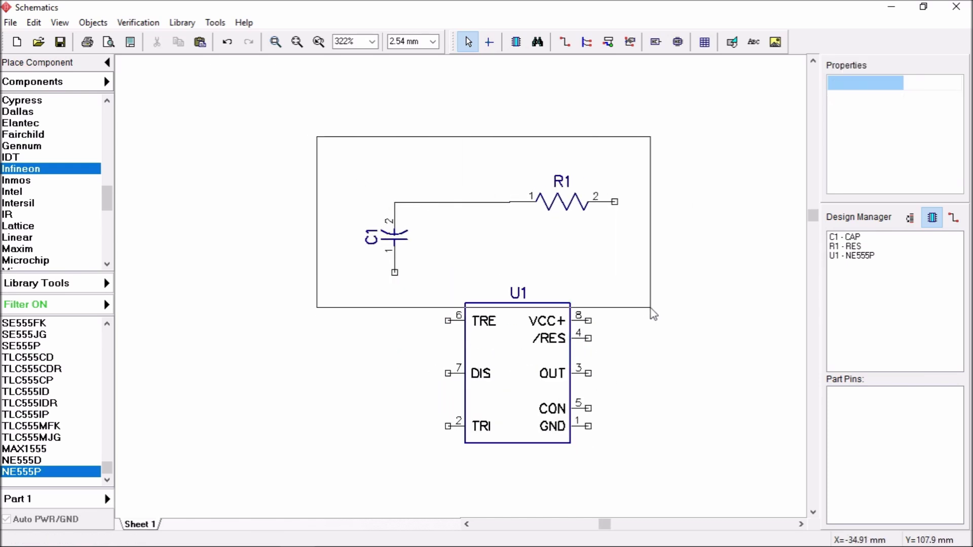
pyautogui.moveTo(570, 208); pyautogui.dragTo(493, 185)
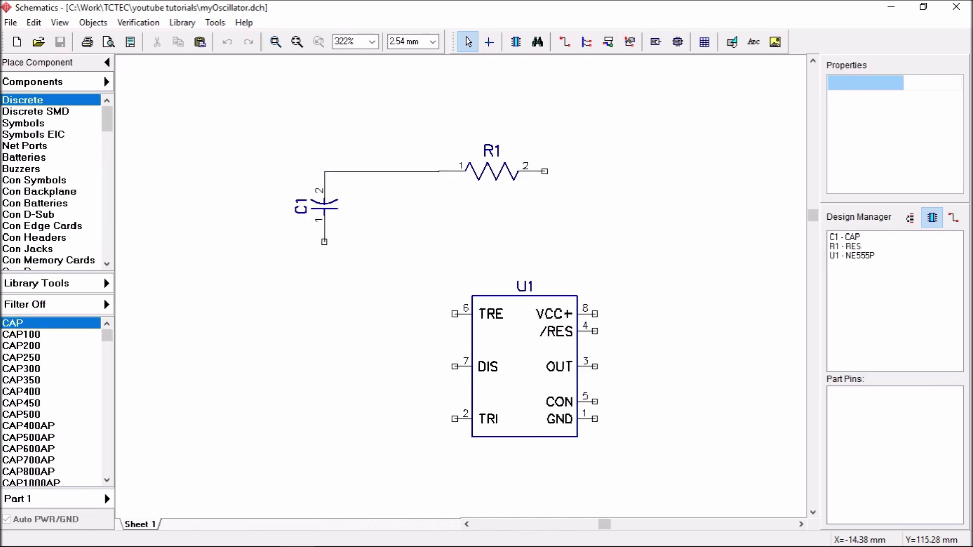
# Shift U1 slightly down and to the right, and move R1 left toward C1 to shorten their connecting wire
pyautogui.click(499, 350)
pyautogui.click(489, 172)
pyautogui.scroll(-2, 524, 334)
pyautogui.click(524, 335)
pyautogui.moveTo(524, 333); pyautogui.dragTo(535, 346)
pyautogui.scroll(4, 547, 360)
pyautogui.moveTo(466, 165); pyautogui.dragTo(408, 165)
# Move C1 and R1 together down and to the left, and nudge U1 slightly left
pyautogui.moveTo(273, 103); pyautogui.dragTo(396, 215)
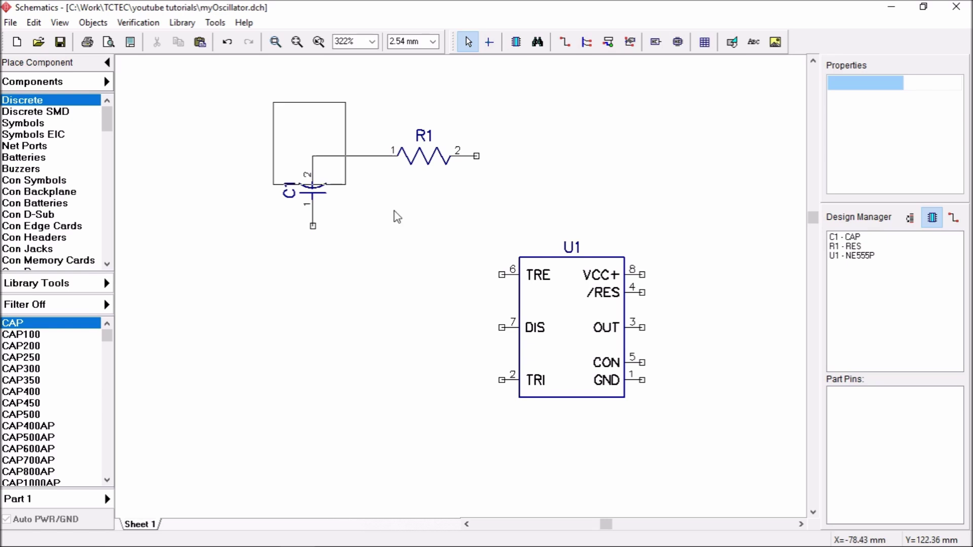
pyautogui.moveTo(424, 159); pyautogui.dragTo(376, 212)
pyautogui.scroll(3, 400, 287)
pyautogui.scroll(-4, 405, 286)
pyautogui.moveTo(581, 279); pyautogui.dragTo(563, 276)
# Browse the Discrete and Discrete SMD libraries, and filter All Libraries for components named LED
pyautogui.click(54, 112)
pyautogui.moveTo(104, 339)
pyautogui.mouseDown()
pyautogui.moveTo(95, 264)
pyautogui.moveTo(99, 434)
pyautogui.moveTo(100, 325)
pyautogui.mouseUp()
pyautogui.click(50, 101)
pyautogui.click(47, 112)
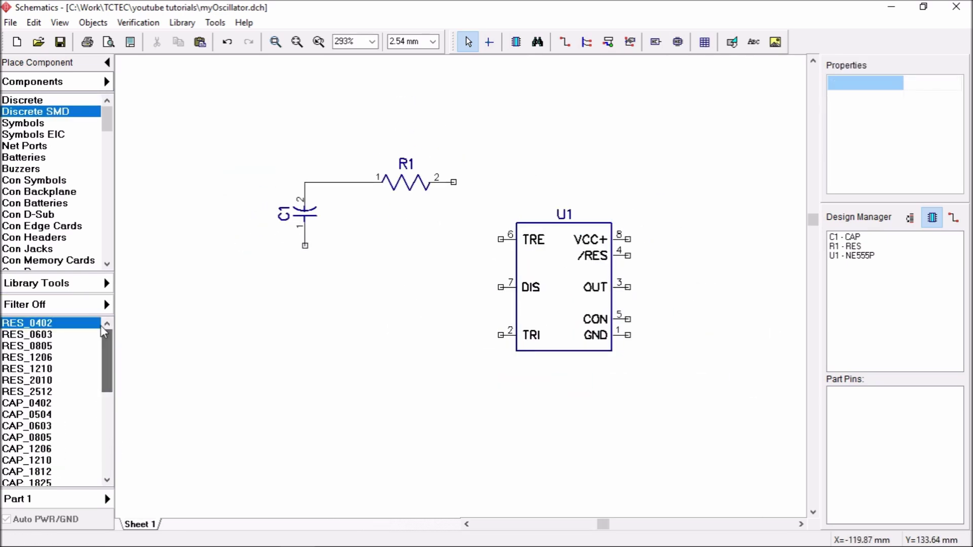
pyautogui.click(102, 306)
pyautogui.click(348, 332)
pyautogui.click(284, 358)
pyautogui.click(274, 395)
pyautogui.write('LED')
pyautogui.click(215, 436)
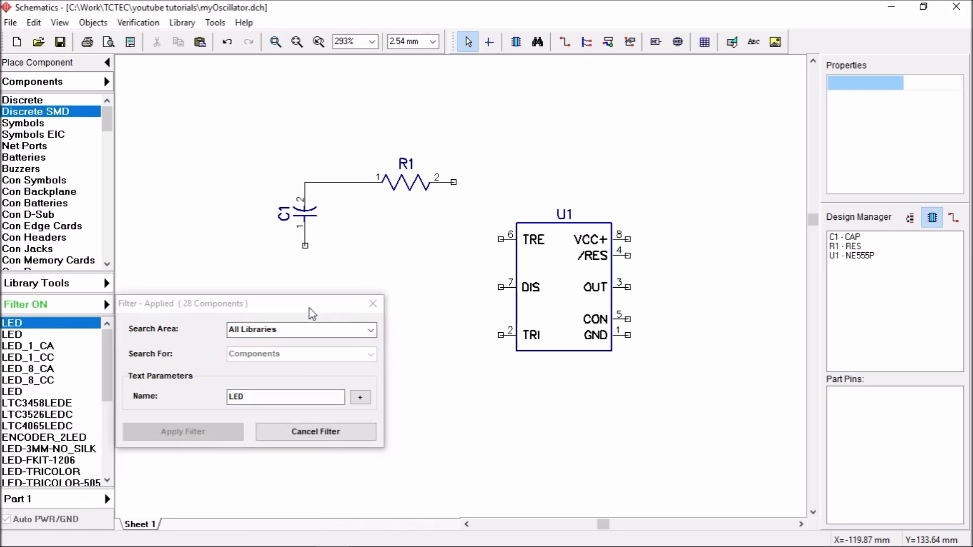
# Place an LED below and to the right of U1, rotated vertically with its arrow pointing down, and shift U1 slightly up and left
pyautogui.click(659, 189)
pyautogui.moveTo(659, 189); pyautogui.dragTo(701, 381)
pyautogui.hotkey('ctrl', 'r')
pyautogui.hotkey('ctrl', 'r')
pyautogui.hotkey('ctrl', 'r')
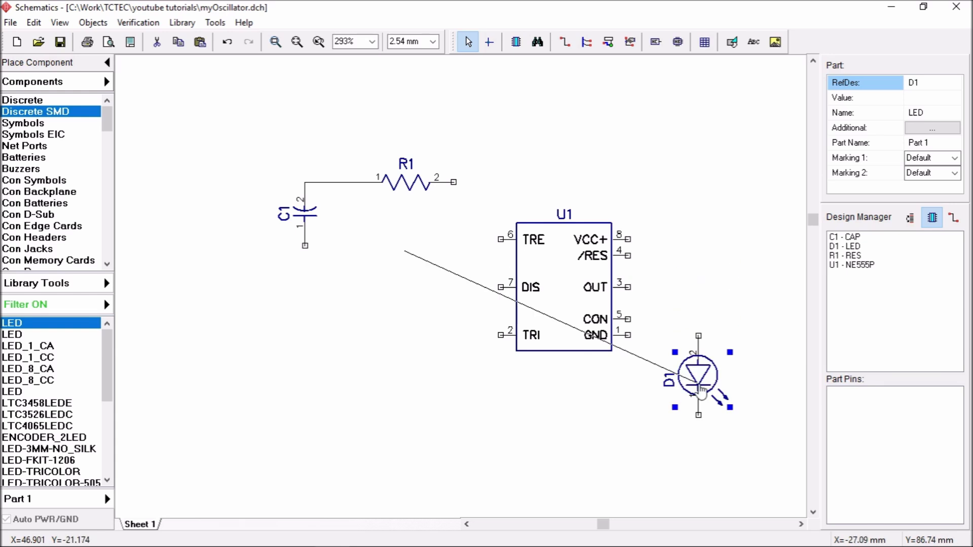
pyautogui.moveTo(564, 287); pyautogui.dragTo(553, 260)
# Duplicate resistor R1 and position the copy vertically above LED D1
pyautogui.rightClick(407, 184)
pyautogui.click(442, 470)
pyautogui.hotkey('ctrl', 'v')
pyautogui.moveTo(765, 202); pyautogui.dragTo(704, 215)
pyautogui.moveTo(698, 282); pyautogui.dragTo(567, 260, button='middle')
pyautogui.scroll(2, 568, 266)
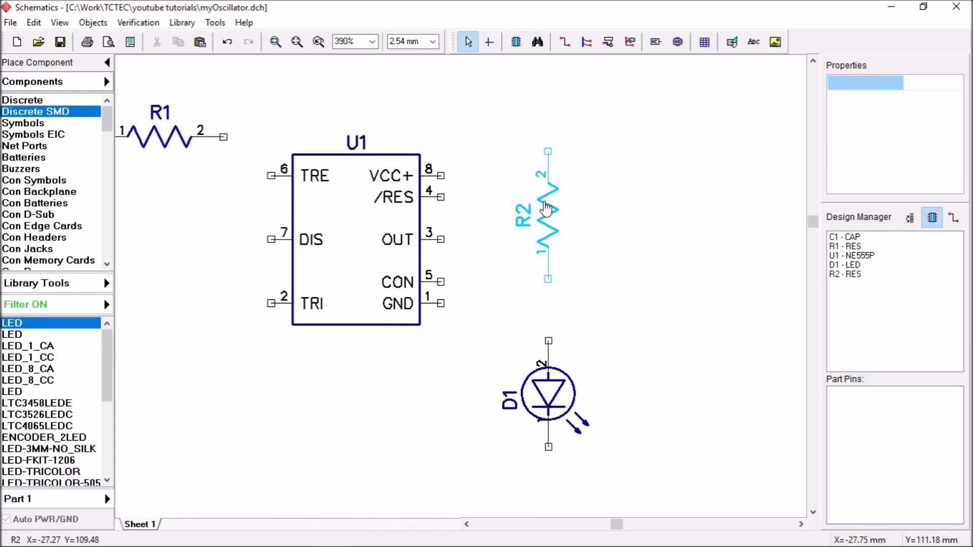
# Set resistor R2's main marking to show Value and its additional marking to show RefDes
pyautogui.rightClick(545, 206)
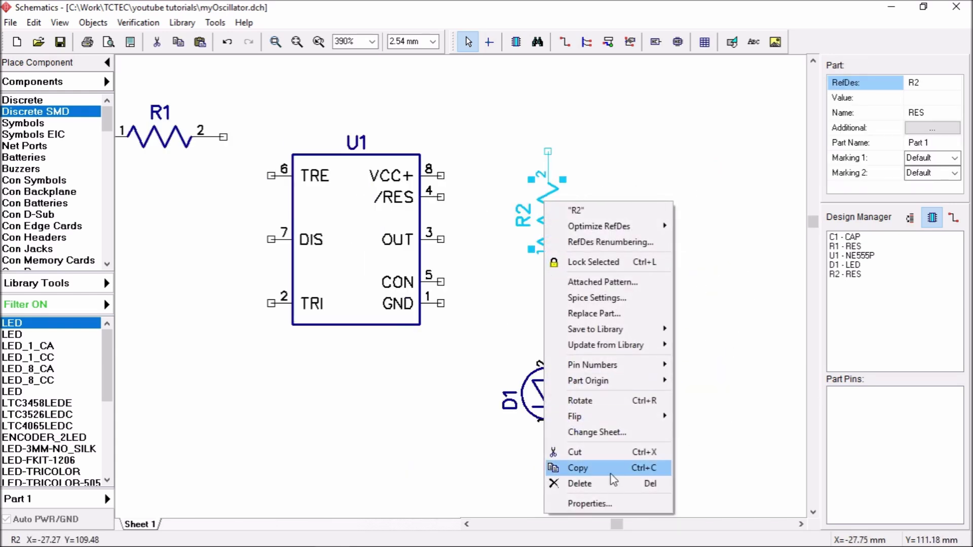
pyautogui.click(610, 503)
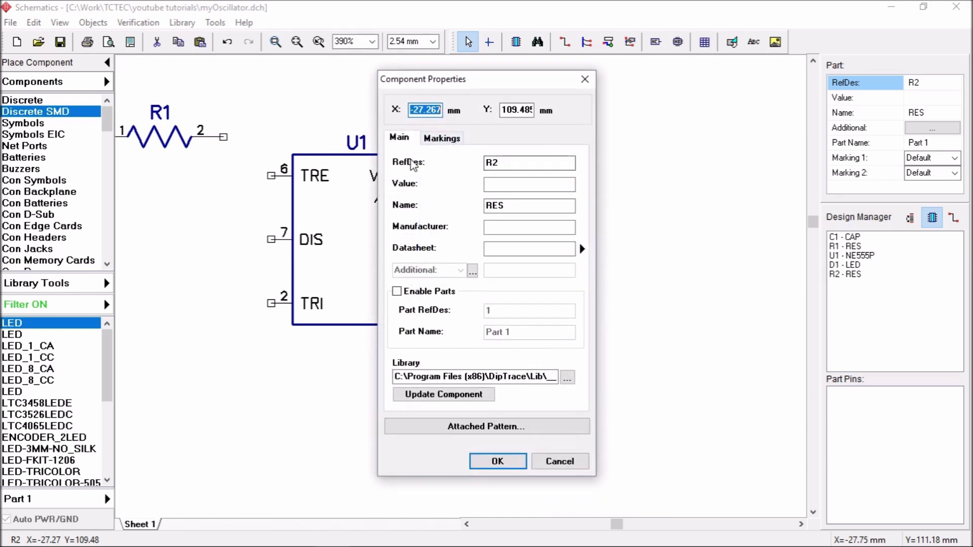
pyautogui.click(442, 138)
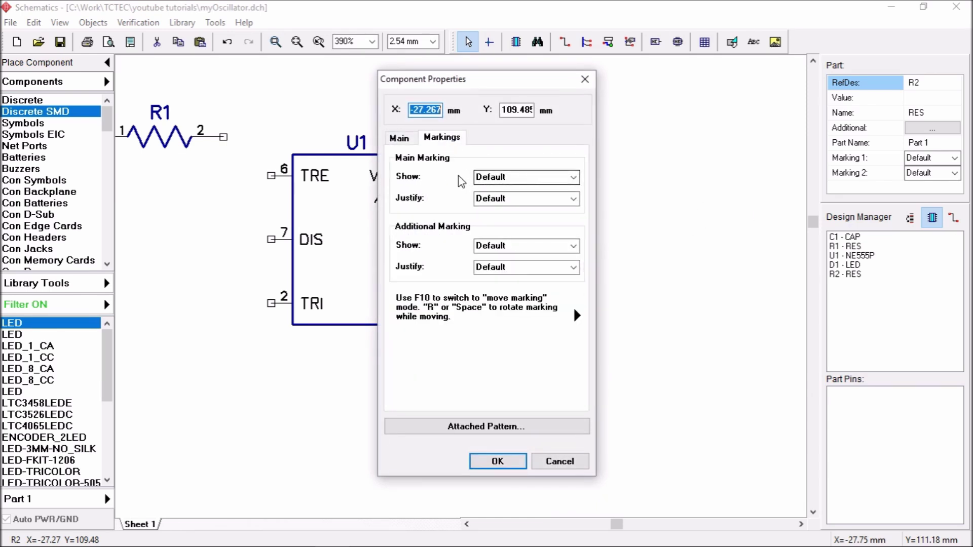
pyautogui.click(573, 176)
pyautogui.click(513, 229)
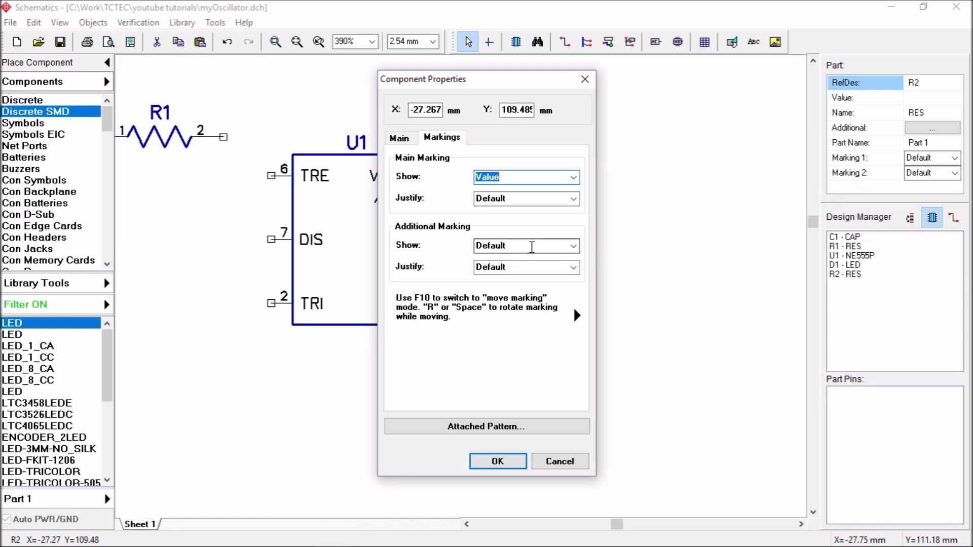
pyautogui.click(573, 246)
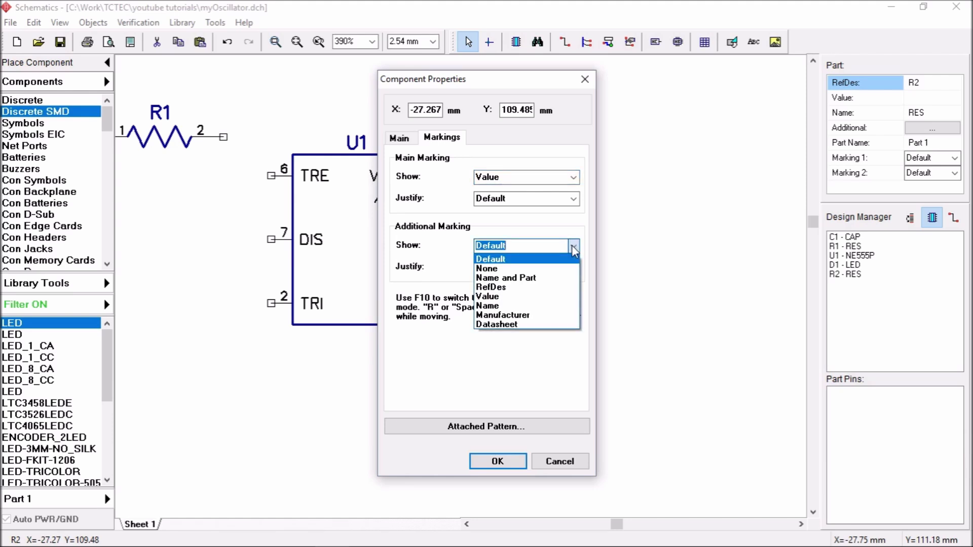
pyautogui.click(517, 287)
pyautogui.click(496, 460)
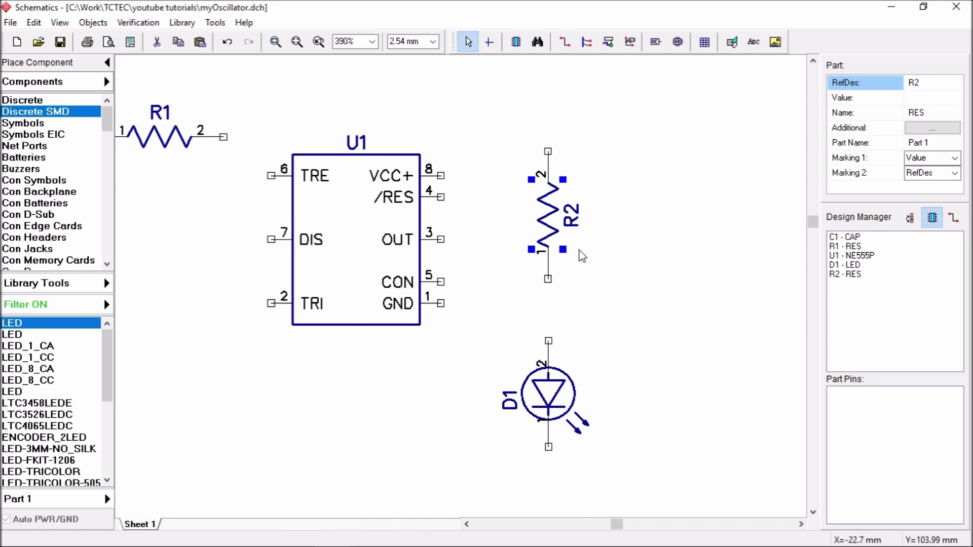
pyautogui.click(594, 279)
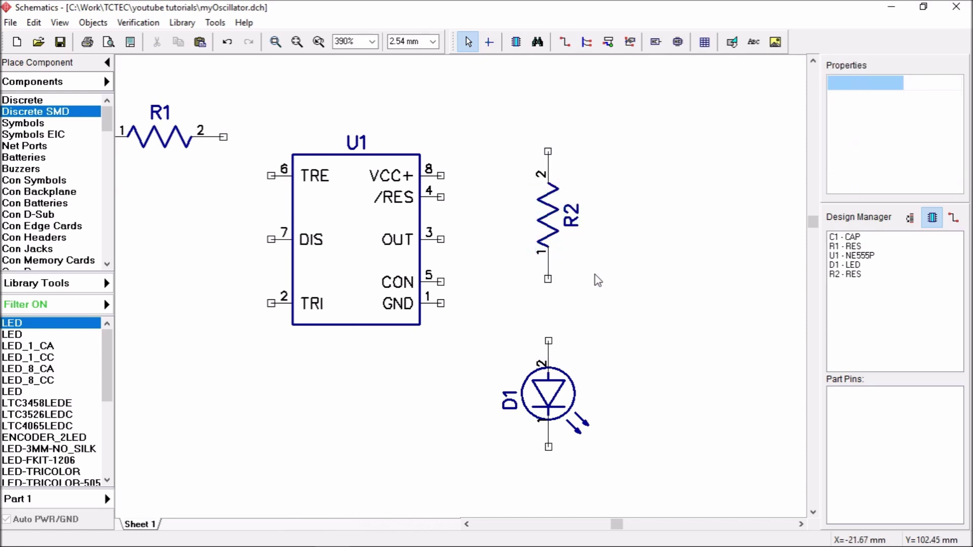
# Set the value of resistor R2 to 1k in its component properties
pyautogui.rightClick(559, 232)
pyautogui.click(606, 525)
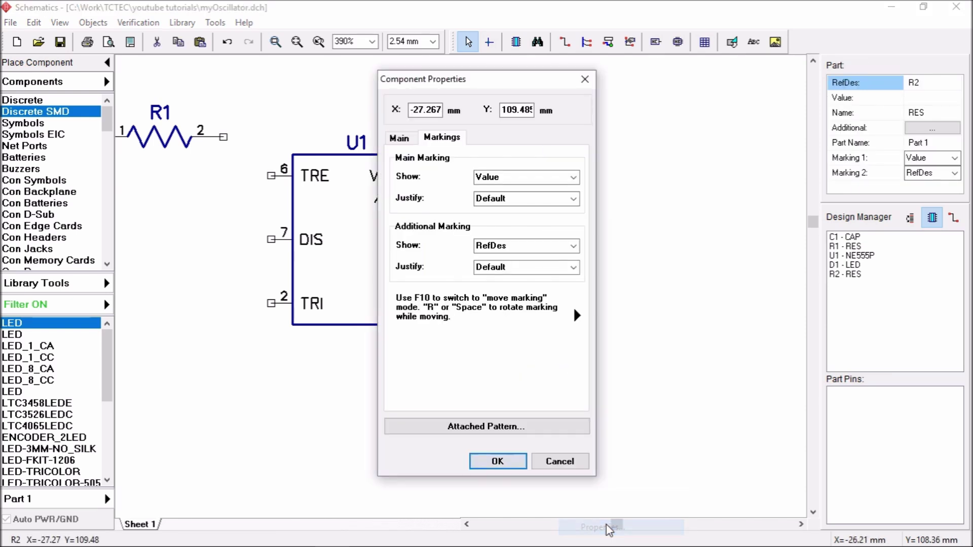
pyautogui.click(398, 140)
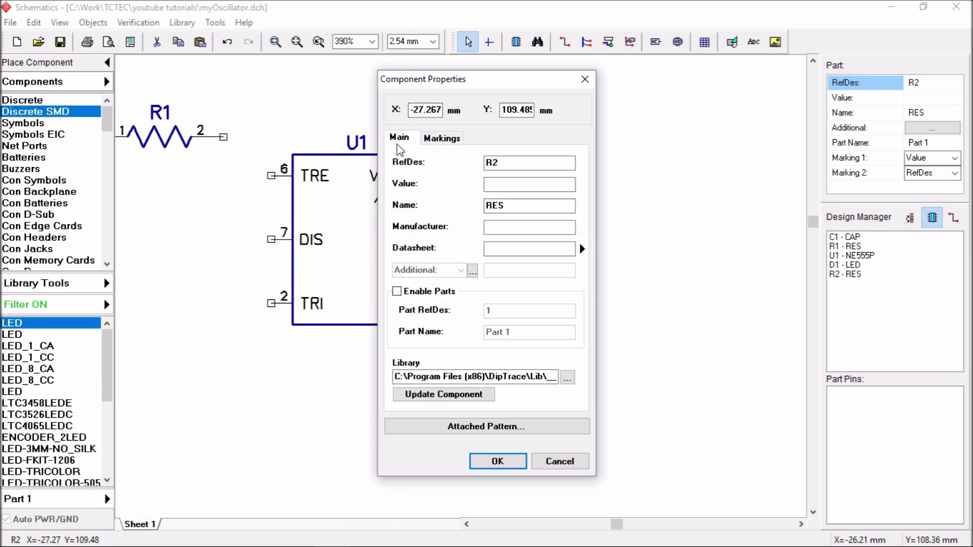
pyautogui.click(497, 461)
pyautogui.click(594, 244)
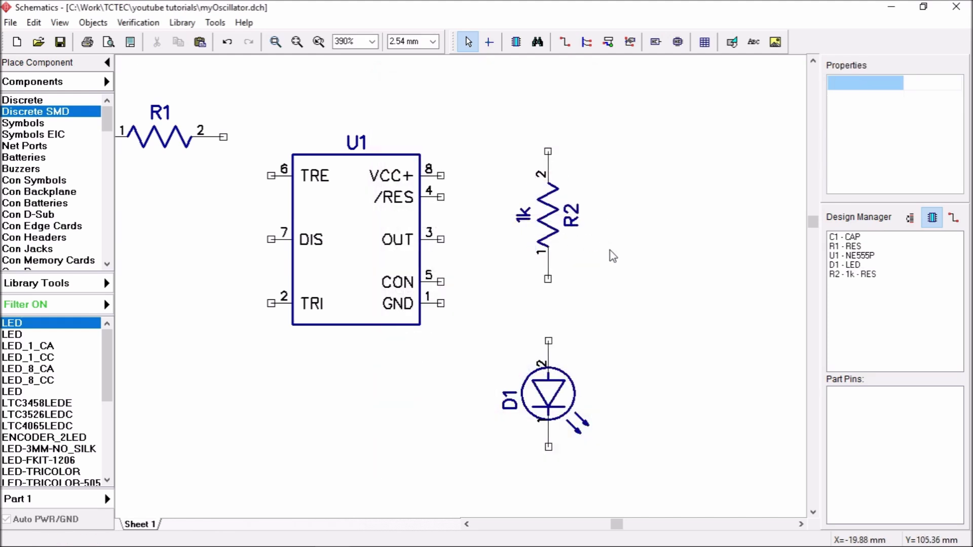
# Set R2's additional marking to None and shift the resistor down closer to LED D1
pyautogui.click(554, 232)
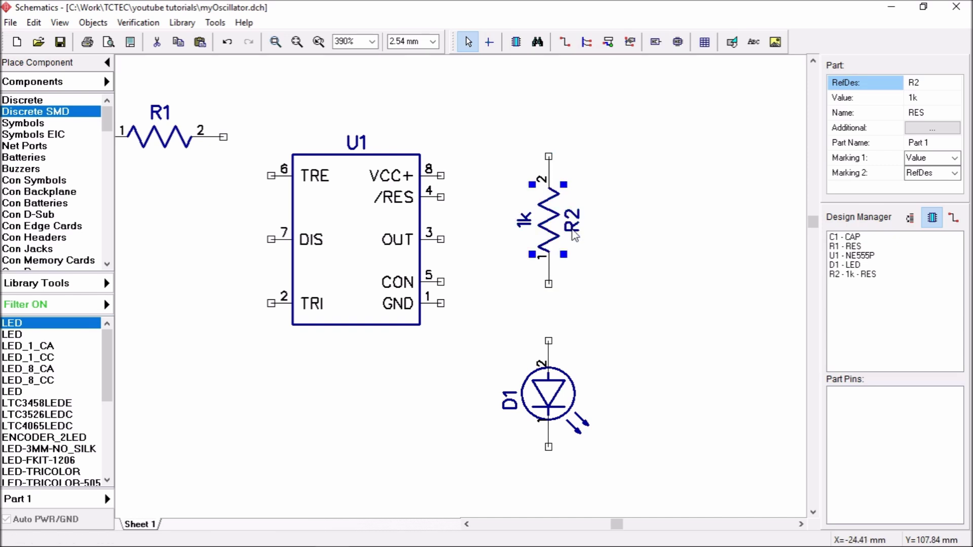
pyautogui.rightClick(552, 220)
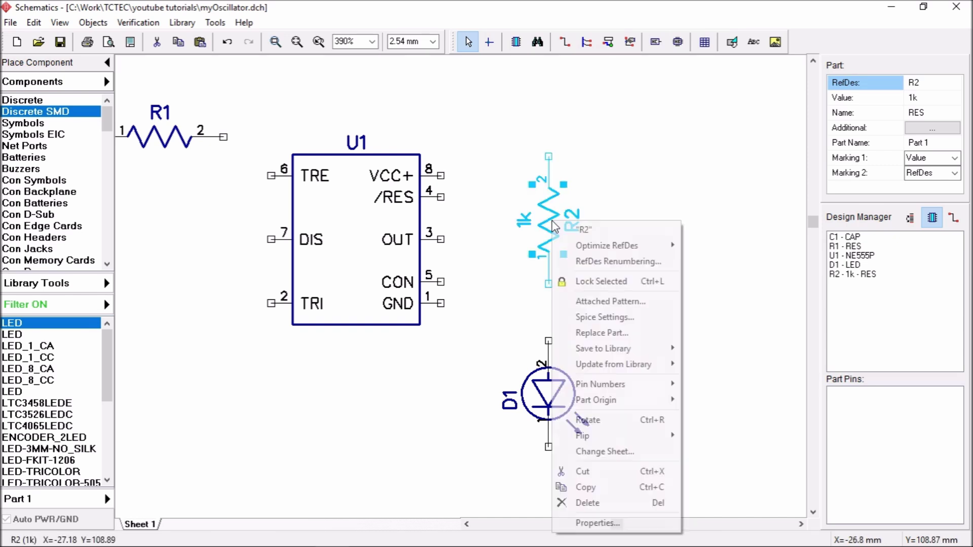
pyautogui.click(609, 522)
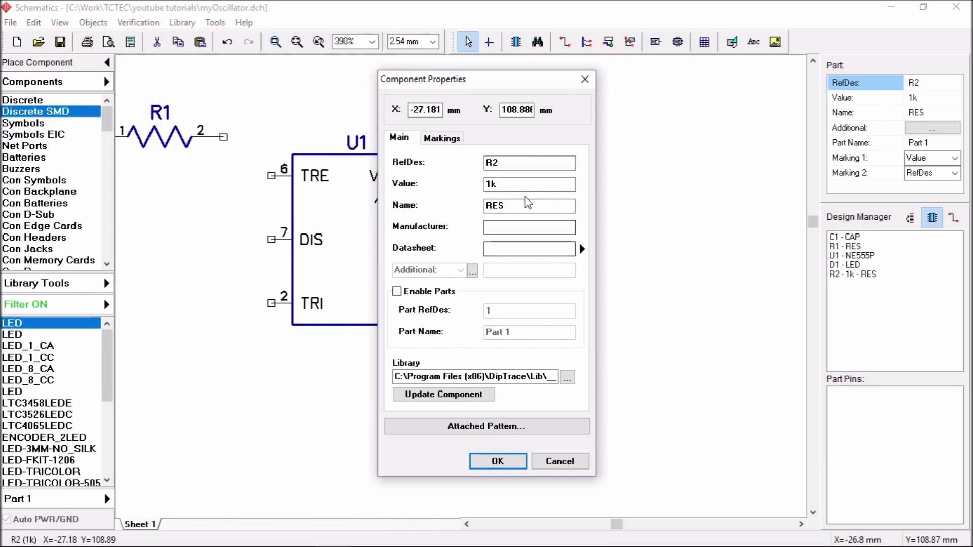
pyautogui.click(441, 138)
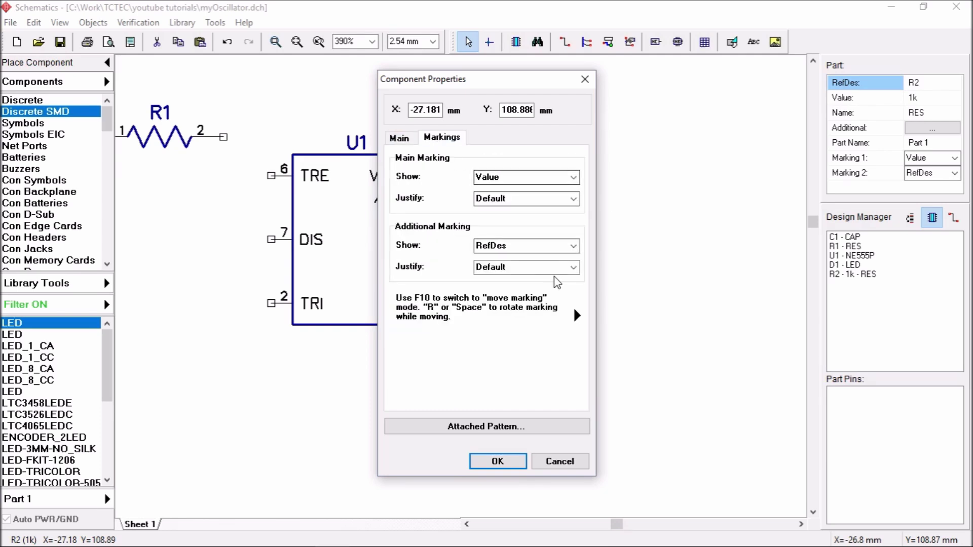
pyautogui.click(572, 246)
pyautogui.click(507, 269)
pyautogui.click(498, 461)
pyautogui.click(614, 293)
pyautogui.moveTo(537, 209); pyautogui.dragTo(537, 224)
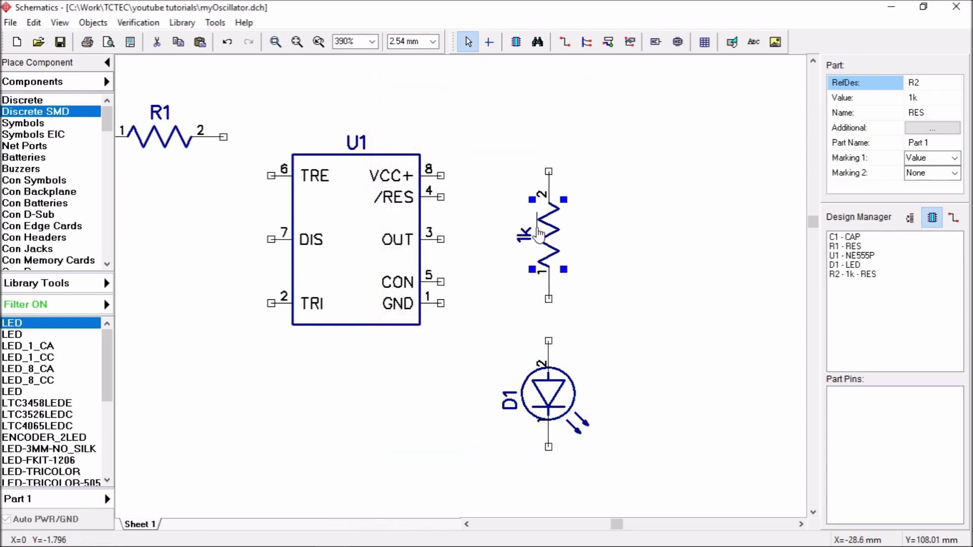
# Wire R2 to LED D1, D1 to U1's GND pin, and U1's TRE pin to its TRI pin
pyautogui.click(564, 41)
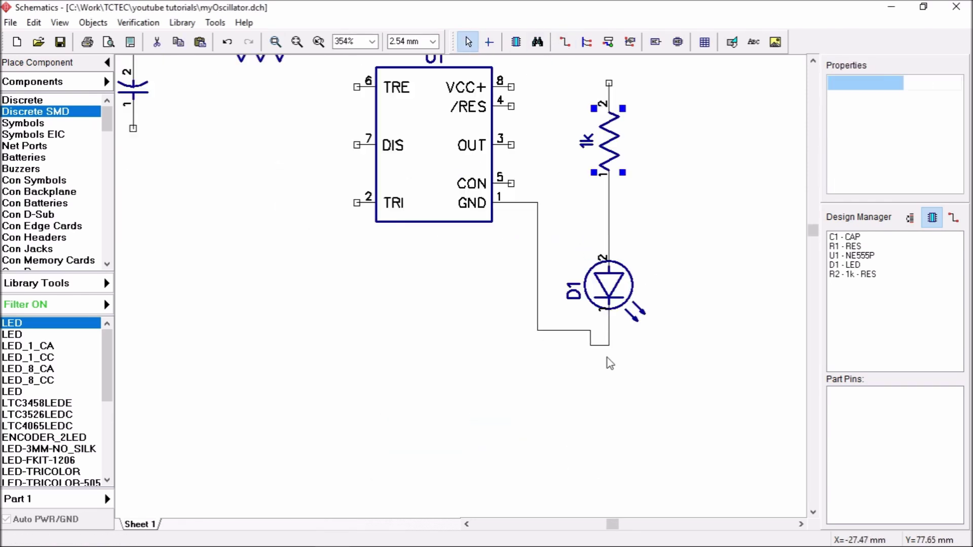
pyautogui.scroll(2, 478, 256)
pyautogui.scroll(-2, 458, 140)
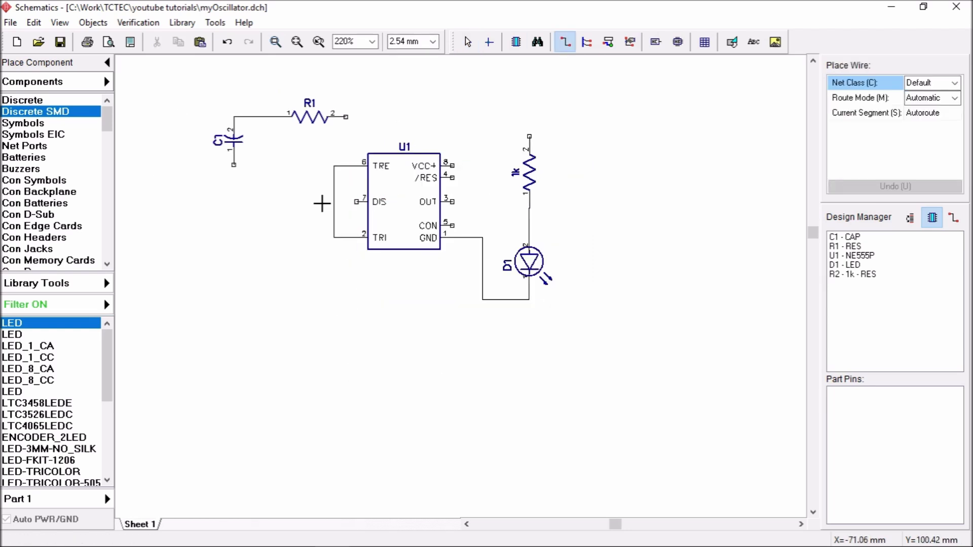
# Copy capacitor C1 and paste the duplicate below resistor R3
pyautogui.rightClick(248, 148)
pyautogui.click(278, 436)
pyautogui.hotkey('ctrl', 'v')
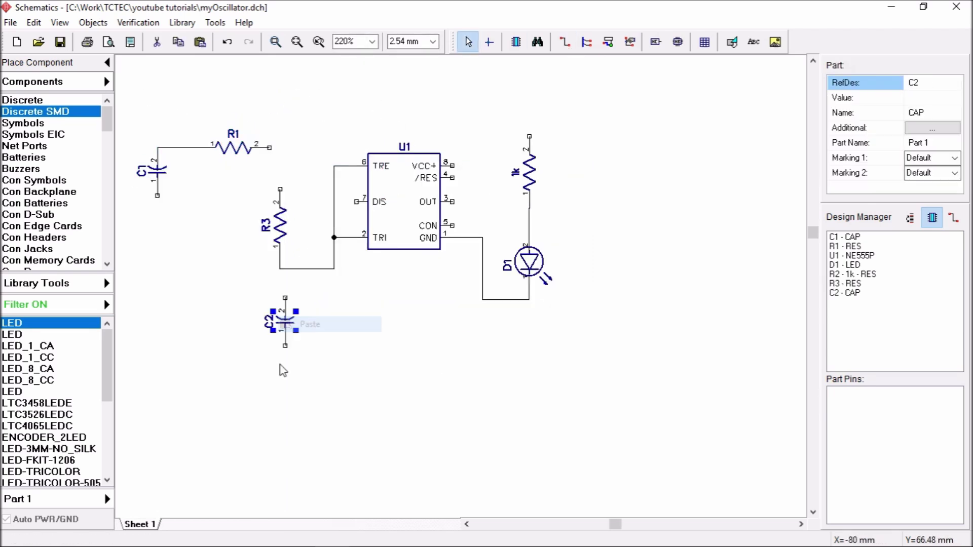
# Turn capacitor C2 so pin 1 faces up and wire it to the lower end of R3
pyautogui.scroll(5, 274, 355)
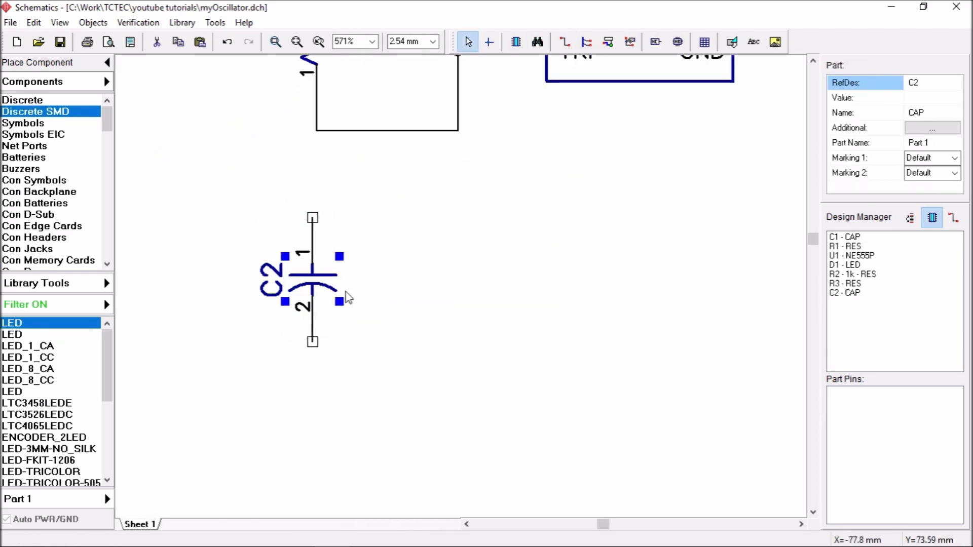
pyautogui.scroll(4, 349, 298)
pyautogui.scroll(-5, 338, 362)
pyautogui.rightClick(410, 381)
pyautogui.click(564, 42)
pyautogui.click(343, 321)
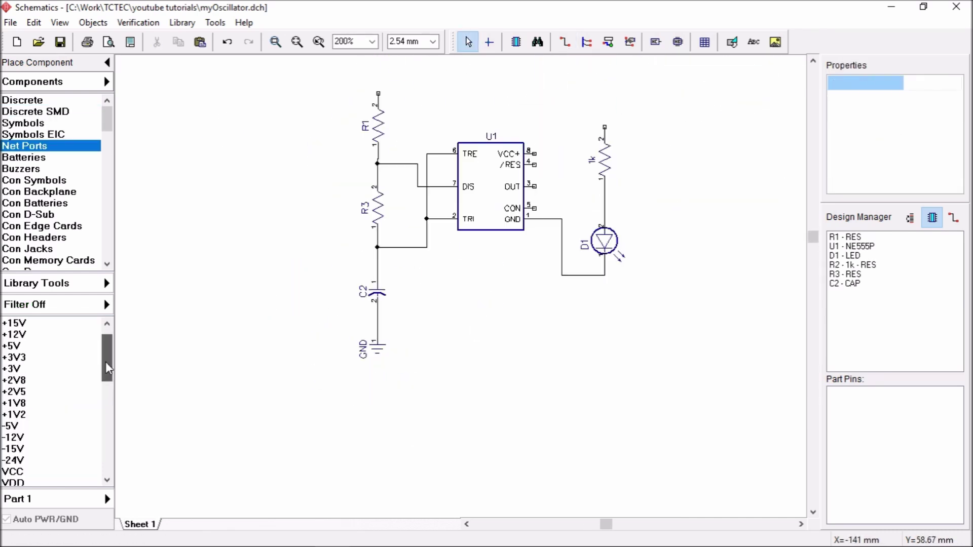
# Place a +5V net port from the Net Ports library in the empty area left of R1
pyautogui.moveTo(106, 362)
pyautogui.mouseDown()
pyautogui.moveTo(107, 351)
pyautogui.moveTo(102, 379)
pyautogui.moveTo(108, 351)
pyautogui.mouseUp()
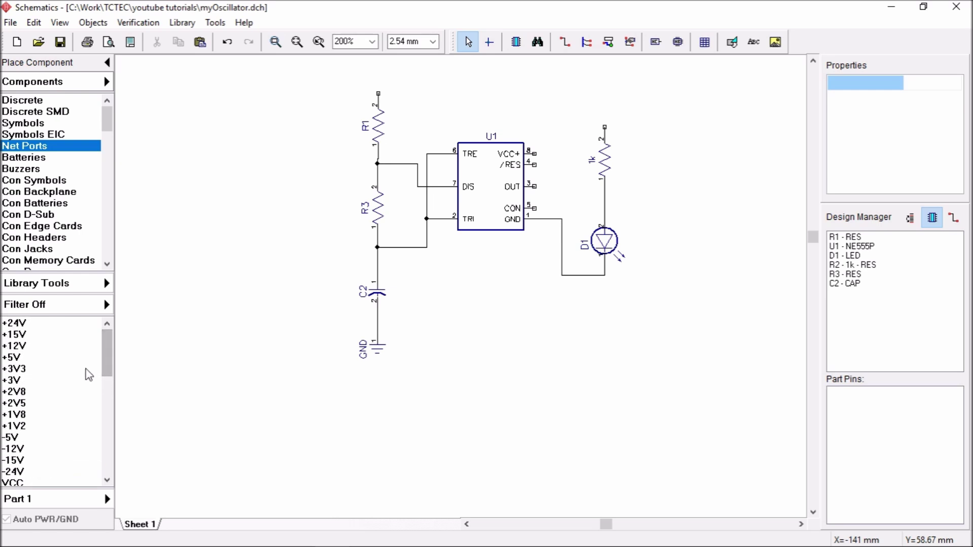
pyautogui.click(12, 358)
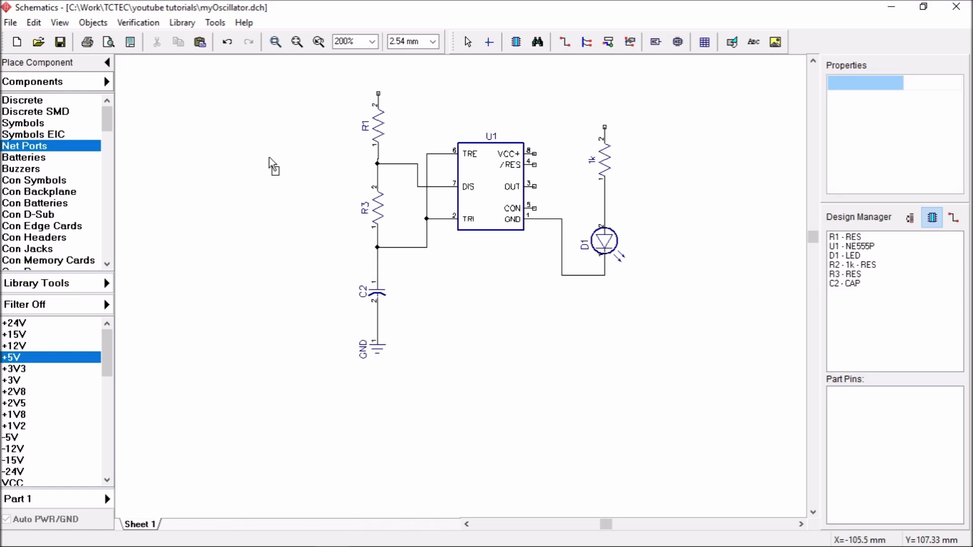
pyautogui.click(236, 161)
pyautogui.click(467, 42)
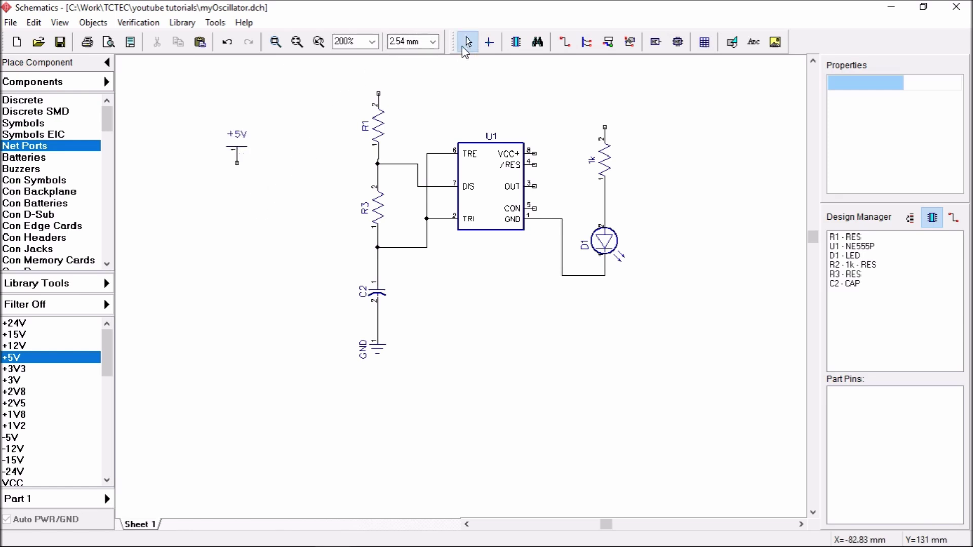
# Rename the +5V net port as +9v in its component properties
pyautogui.scroll(3, 210, 149)
pyautogui.scroll(2, 262, 124)
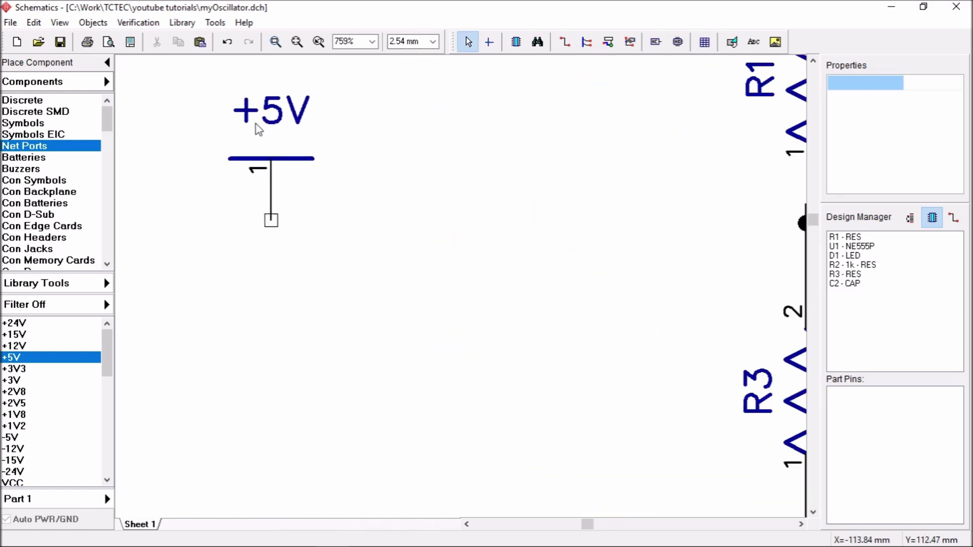
pyautogui.rightClick(260, 164)
pyautogui.click(296, 453)
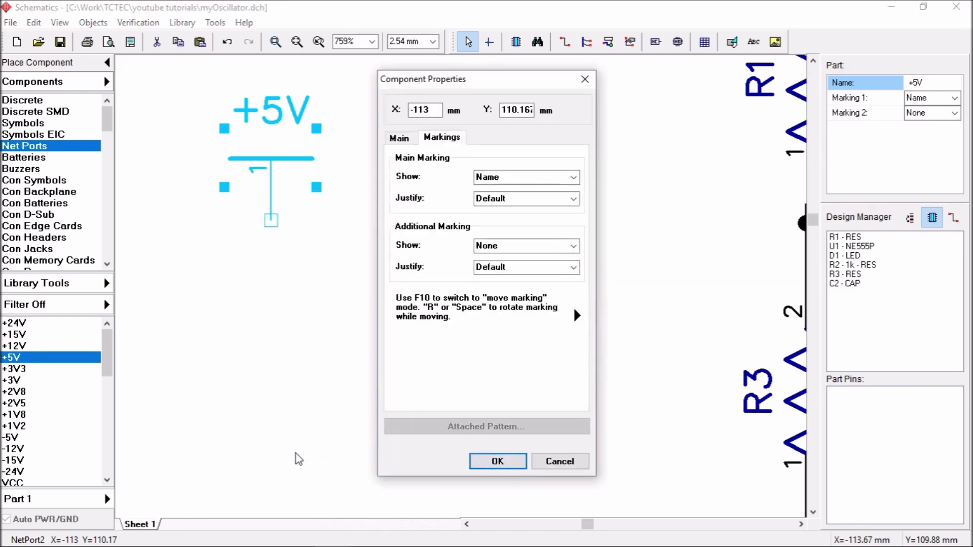
pyautogui.click(411, 142)
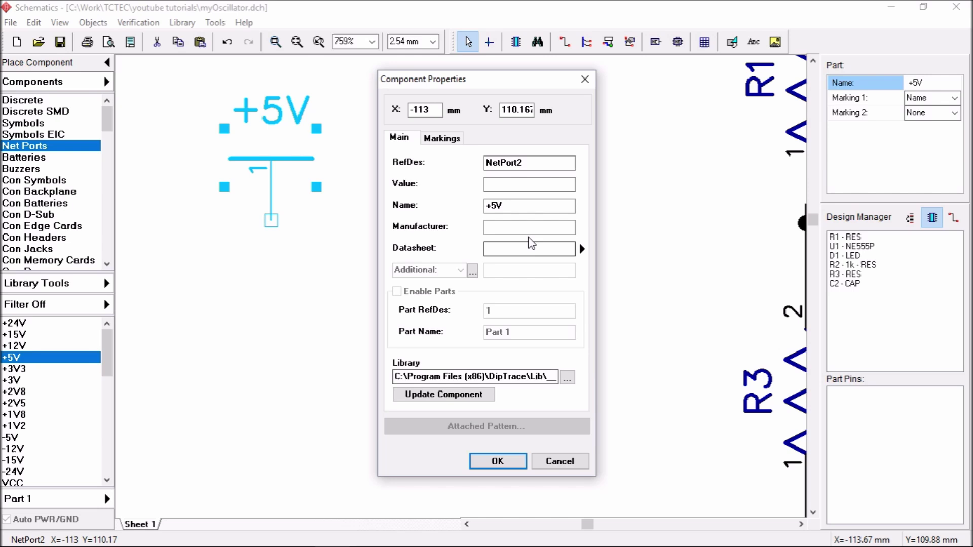
pyautogui.moveTo(519, 205); pyautogui.dragTo(486, 206)
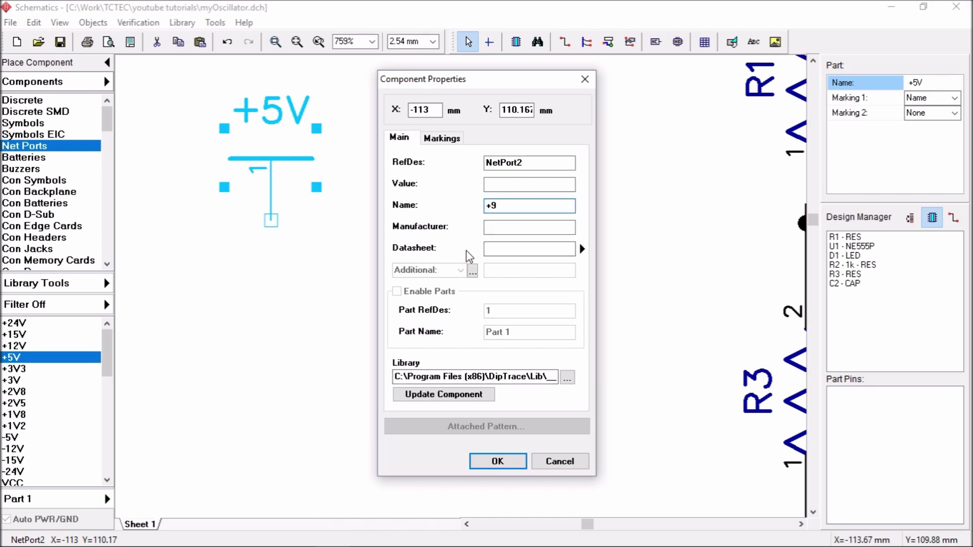
pyautogui.click(497, 461)
pyautogui.click(390, 248)
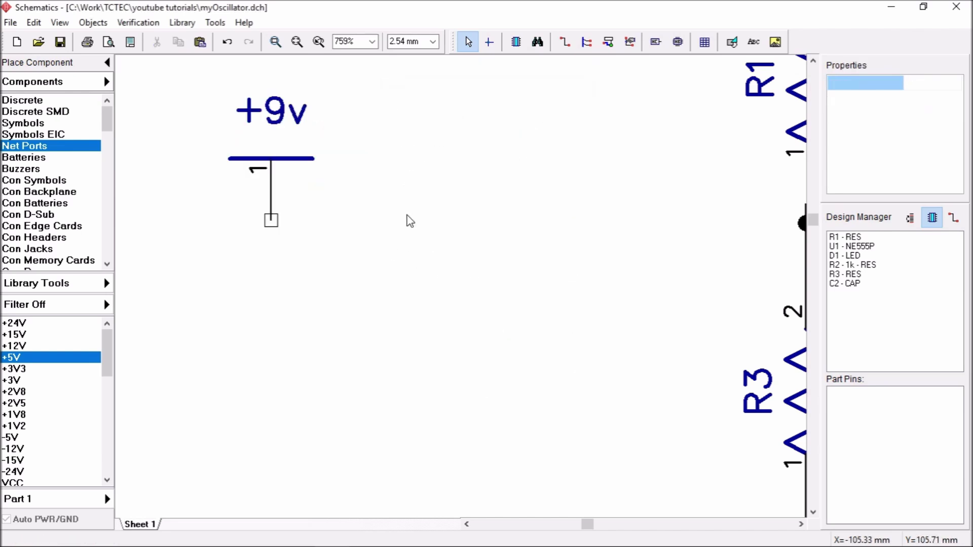
# Move the +9v net port up and to the right, near the upper end of R1
pyautogui.scroll(-2, 300, 202)
pyautogui.scroll(-5, 302, 205)
pyautogui.moveTo(300, 191); pyautogui.dragTo(429, 105)
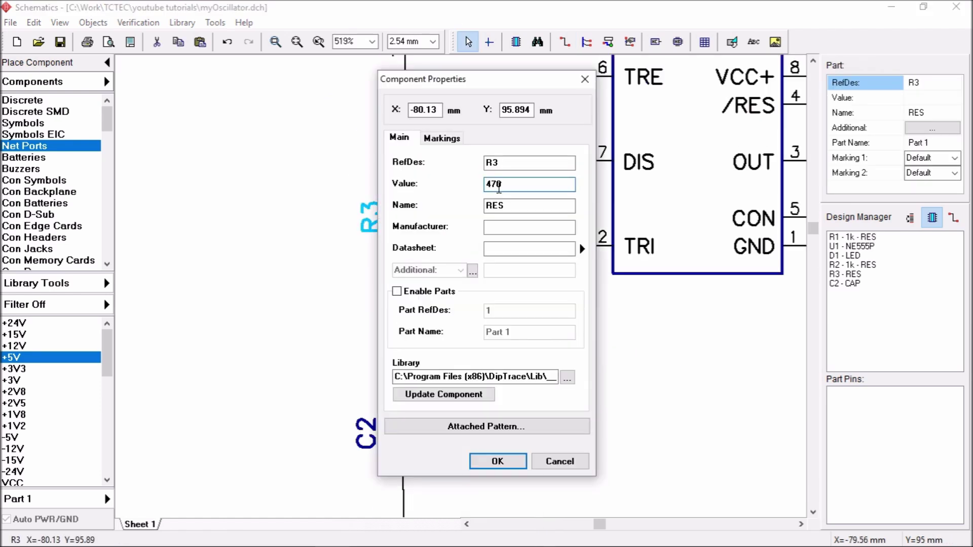
# Set the value of resistor R3 to 470k
pyautogui.press('Return')
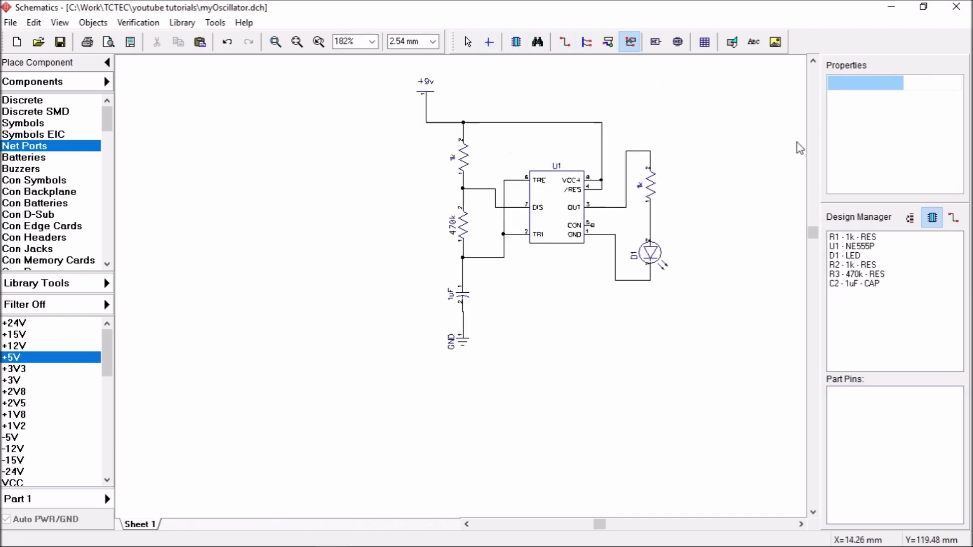
pyautogui.scroll(2, 794, 143)
pyautogui.moveTo(679, 161); pyautogui.dragTo(777, 132, button='middle')
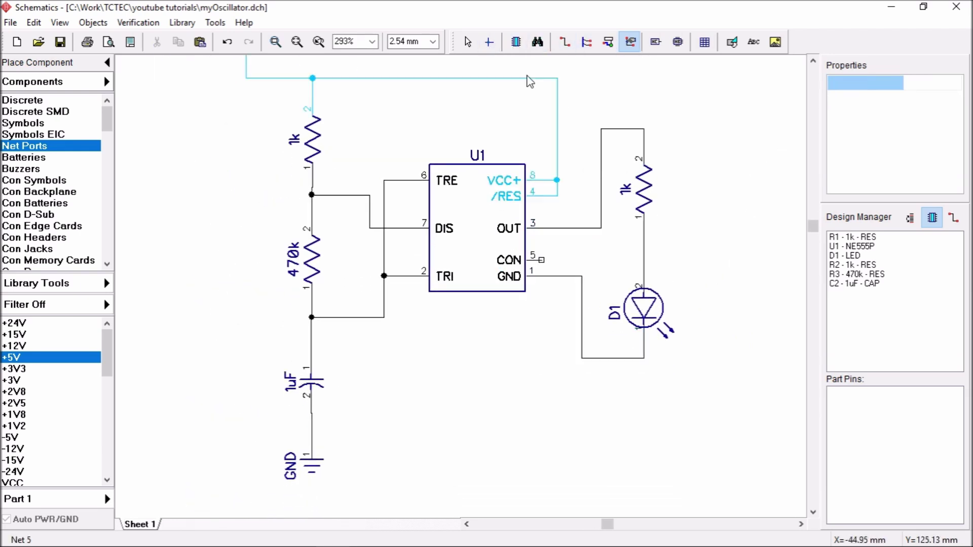
pyautogui.click(467, 43)
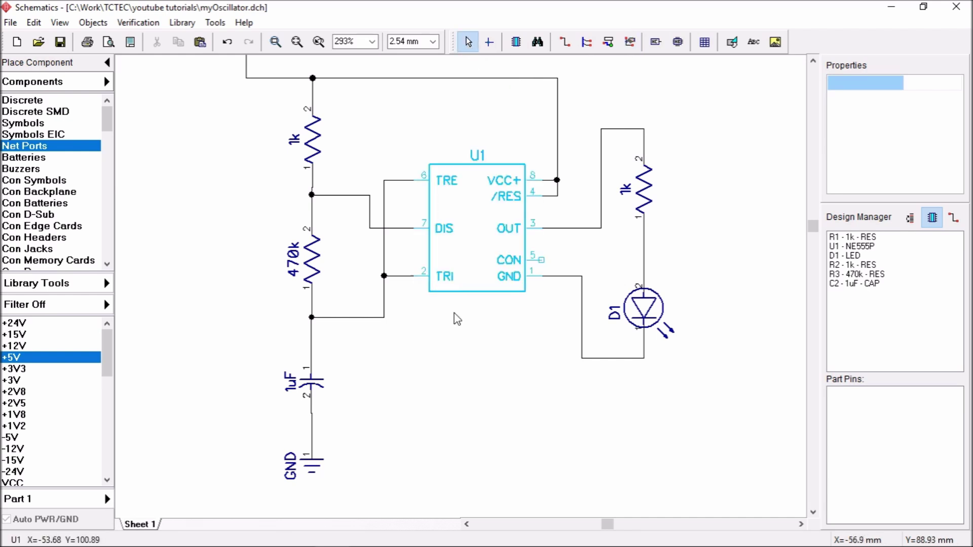
pyautogui.click(565, 42)
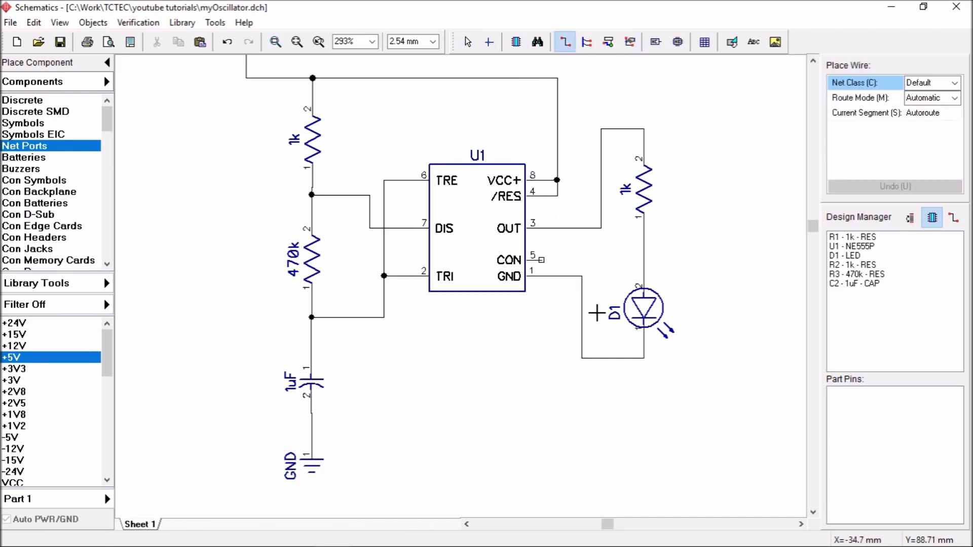
pyautogui.click(584, 357)
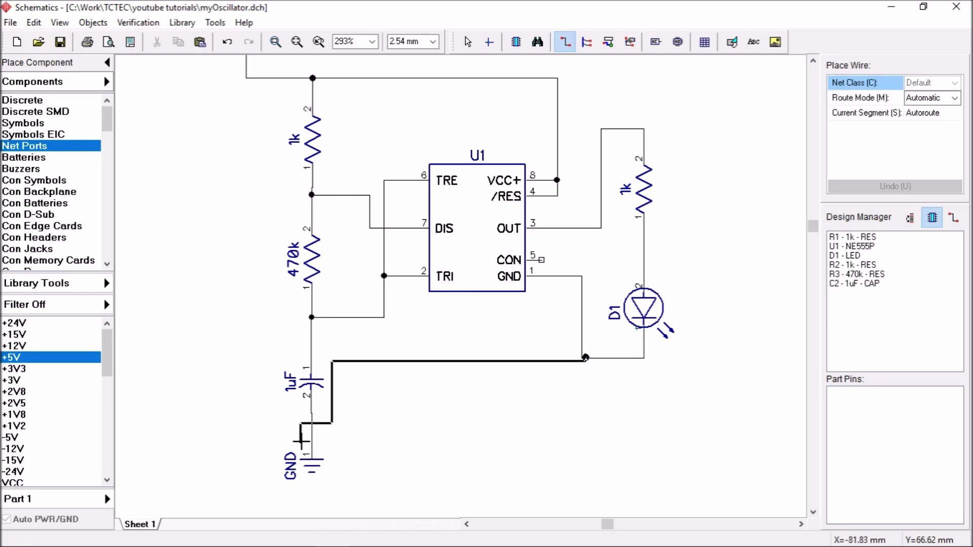
pyautogui.rightClick(451, 440)
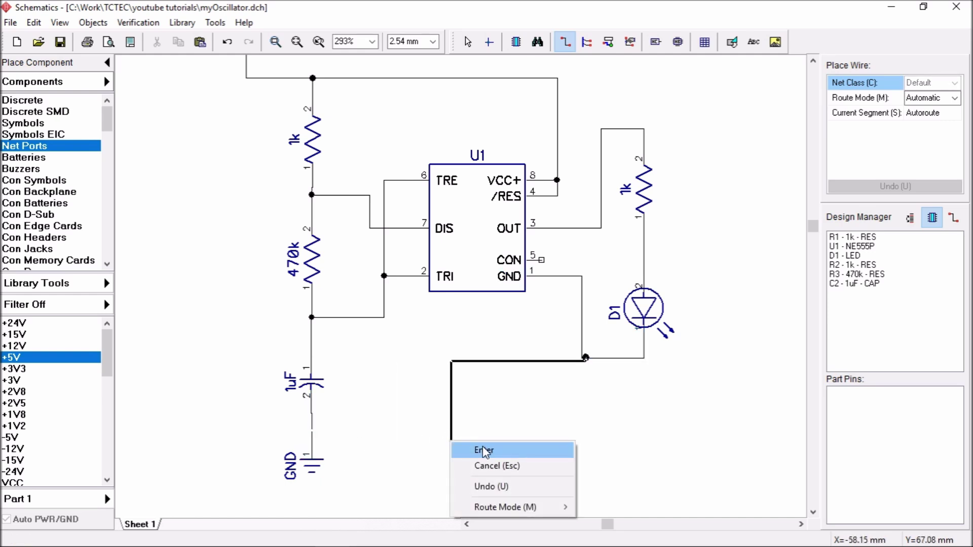
pyautogui.click(494, 466)
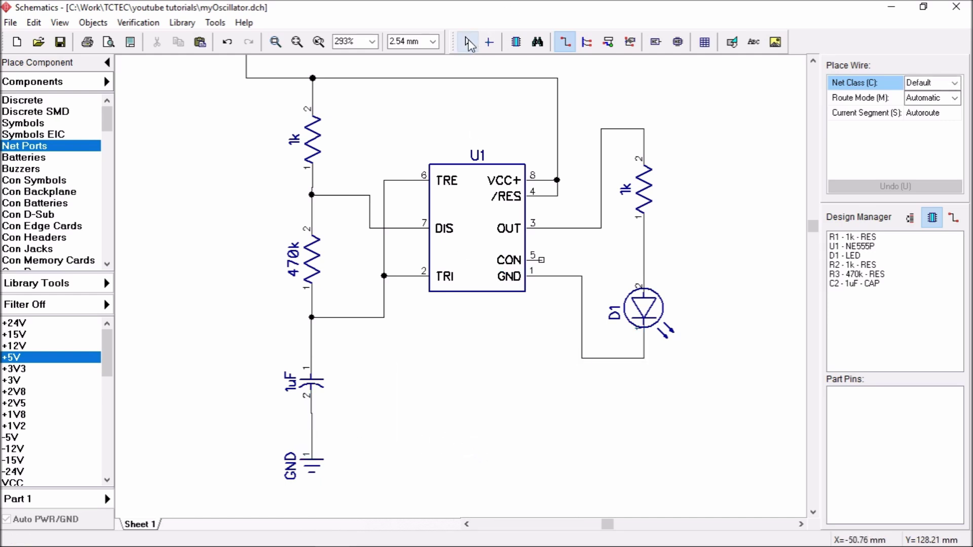
# Copy the GND net port below the 1uF capacitor and place the copy below the wire corner joining U1's GND pin and LED D1
pyautogui.click(467, 41)
pyautogui.click(312, 462)
pyautogui.rightClick(314, 464)
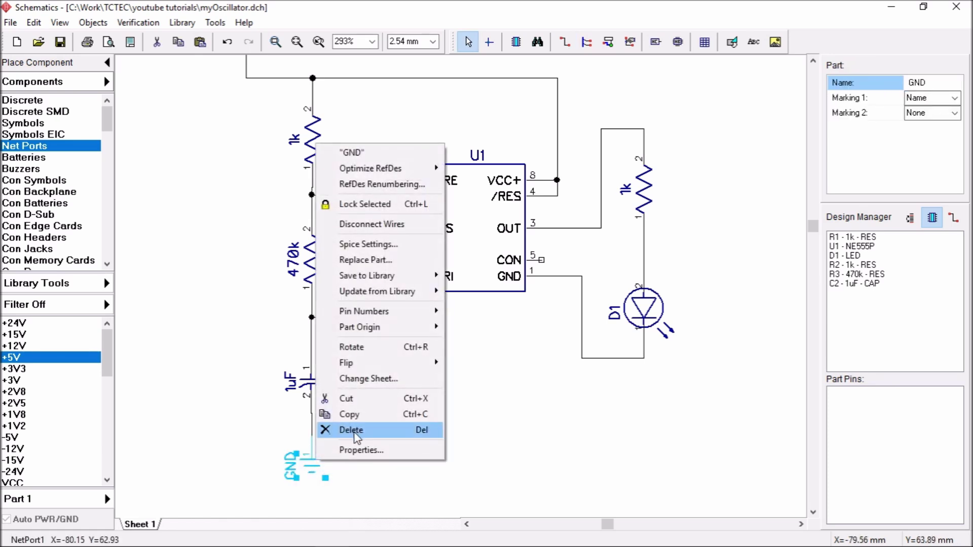
pyautogui.click(355, 415)
pyautogui.click(588, 418)
pyautogui.rightClick(588, 418)
pyautogui.click(613, 424)
pyautogui.moveTo(603, 422); pyautogui.dragTo(589, 453)
# Wire the new GND net port up to the corner of the wire between U1's GND pin and LED D1
pyautogui.click(565, 42)
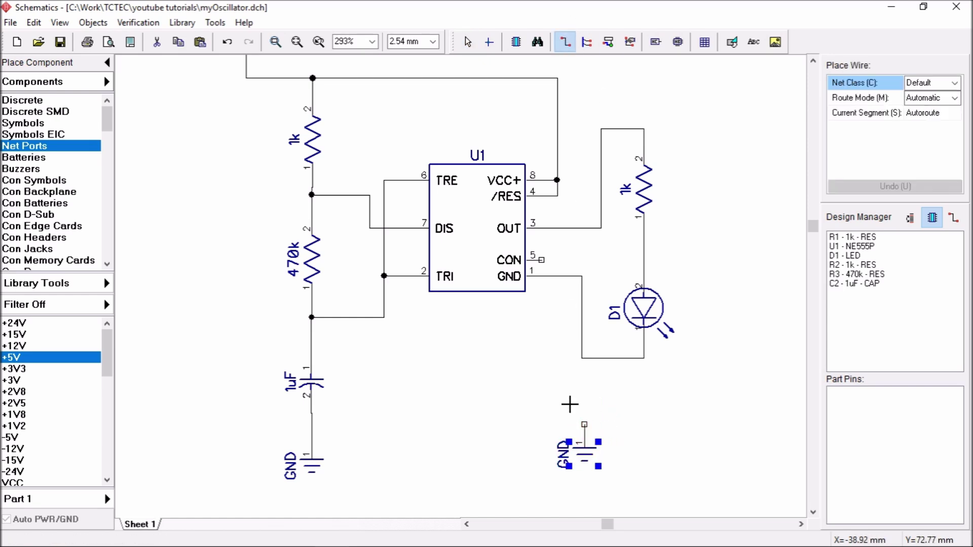
pyautogui.click(584, 425)
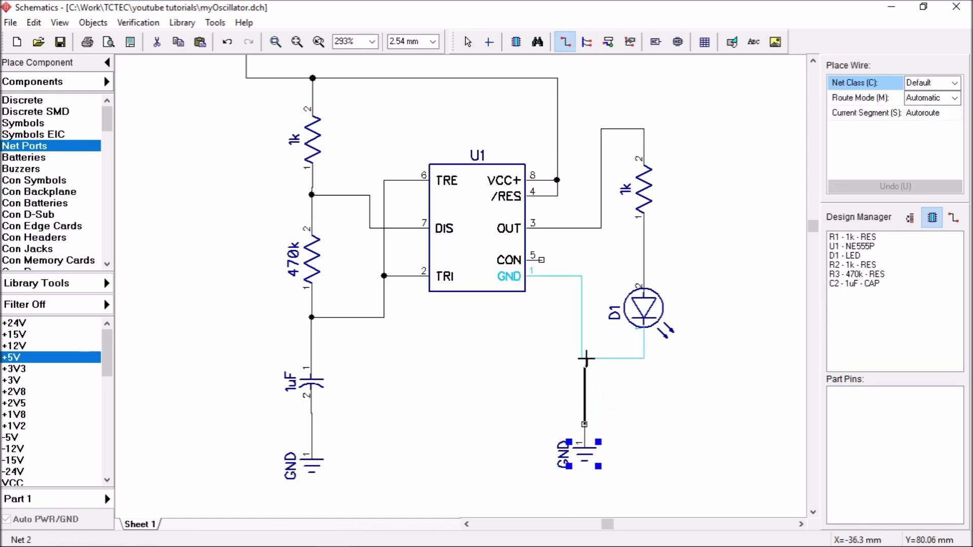
pyautogui.click(584, 358)
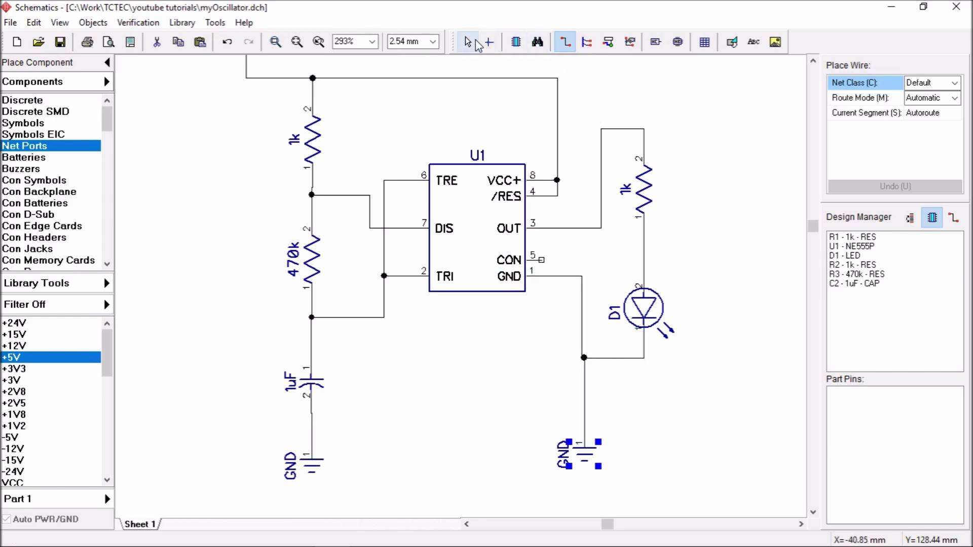
pyautogui.click(467, 41)
pyautogui.scroll(-2, 597, 324)
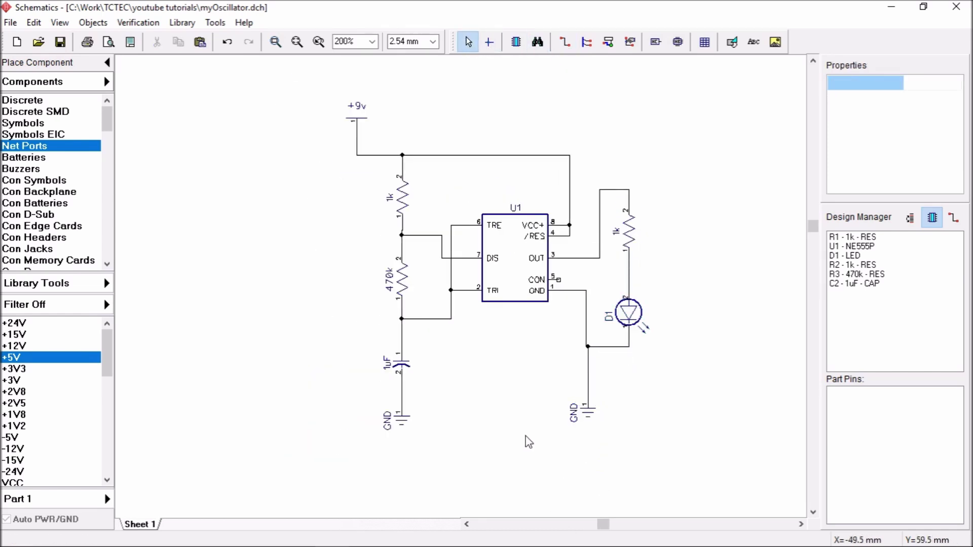
# Shift the GND net port under D1 slightly left so its wire lines up with the wire from U1's GND pin
pyautogui.scroll(2, 582, 367)
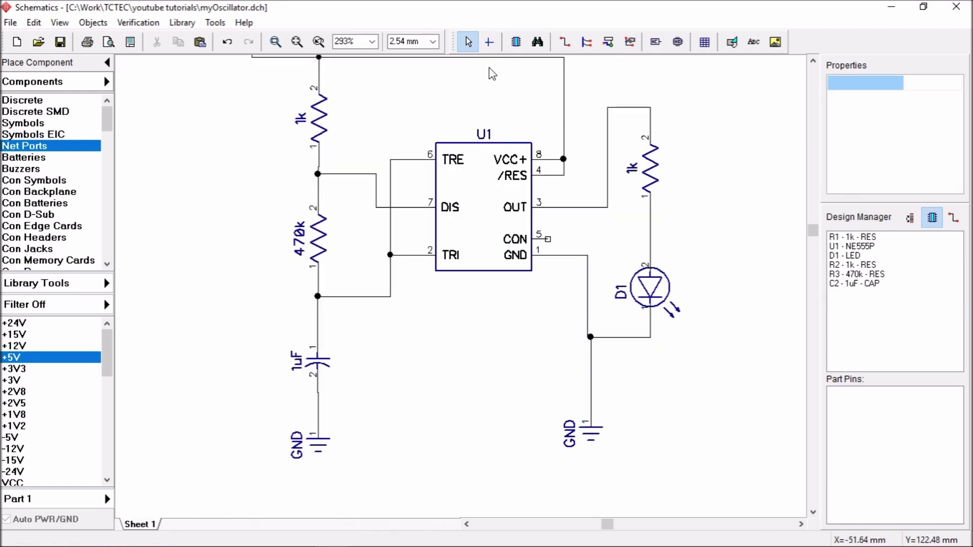
pyautogui.moveTo(596, 443)
pyautogui.mouseDown()
pyautogui.moveTo(584, 440)
pyautogui.moveTo(593, 443)
pyautogui.mouseUp()
pyautogui.click(664, 387)
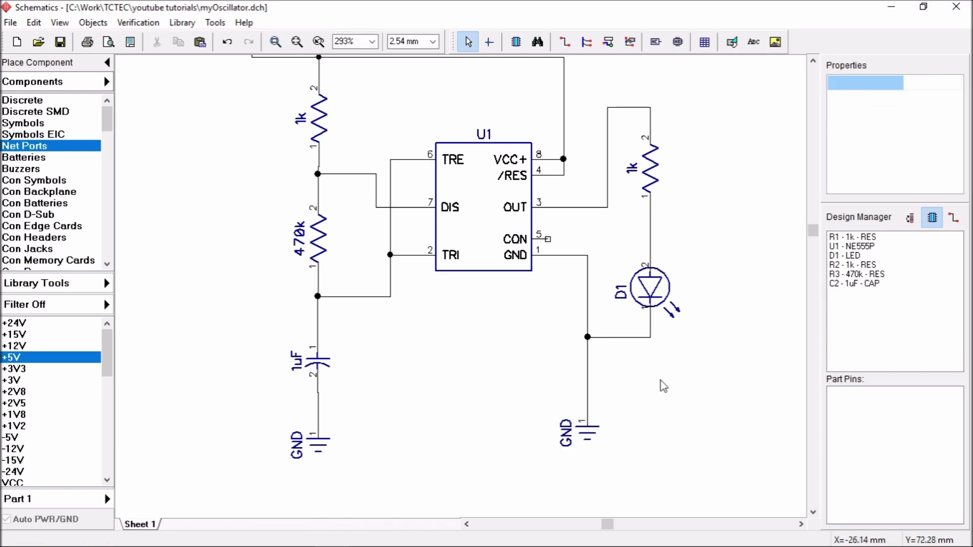
pyautogui.scroll(-1, 676, 358)
pyautogui.scroll(1, 634, 373)
pyautogui.scroll(-2, 700, 378)
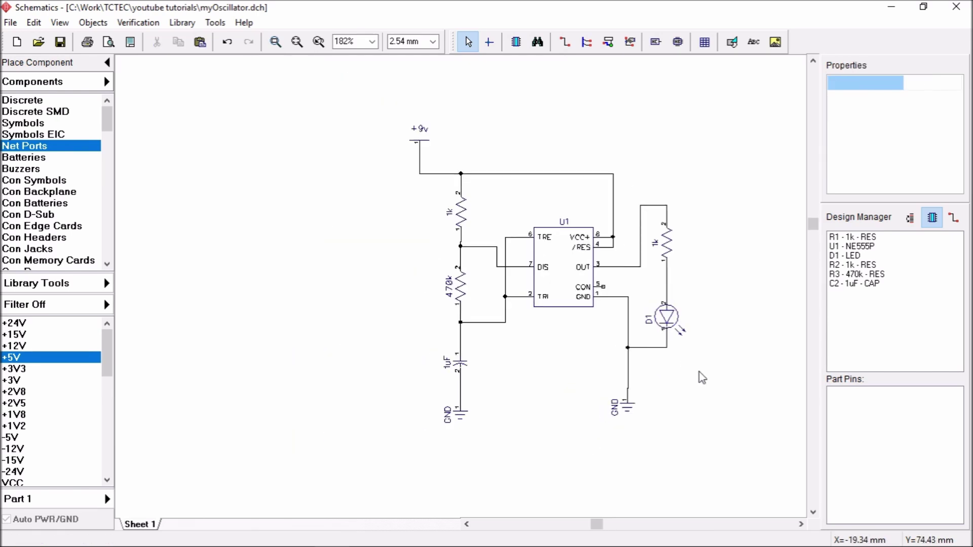
# Rename the ground net joining U1's GND pin, D1 and the GND net port as gnd
pyautogui.scroll(2, 687, 430)
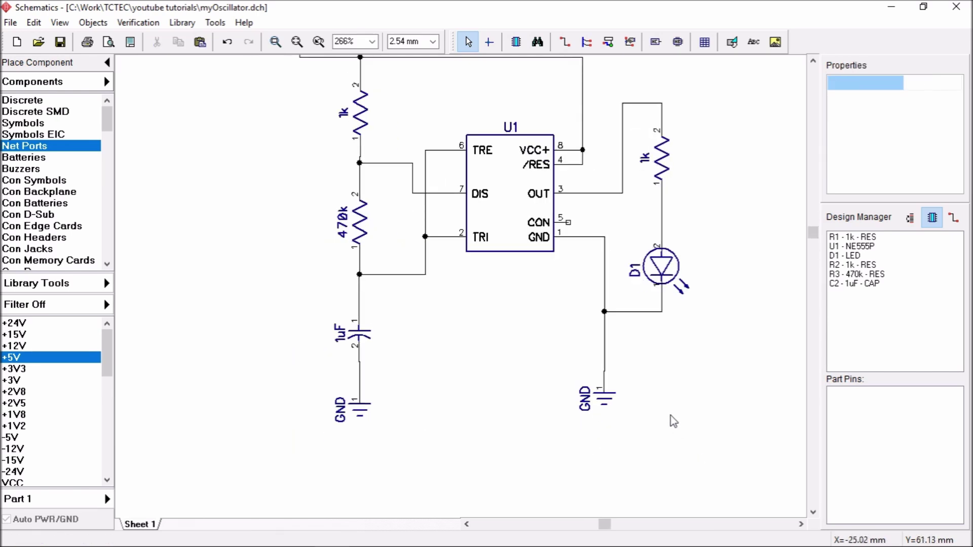
pyautogui.click(603, 341)
pyautogui.rightClick(603, 340)
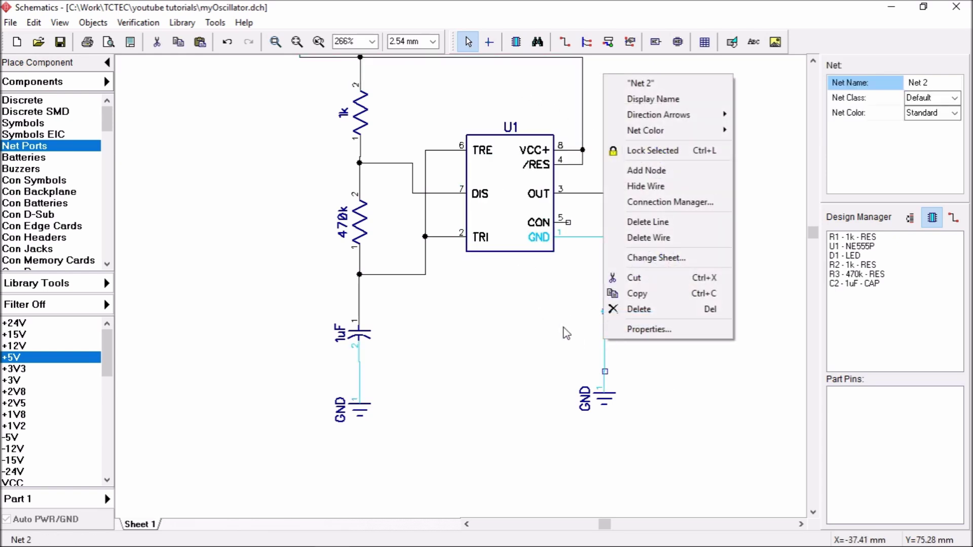
pyautogui.click(637, 87)
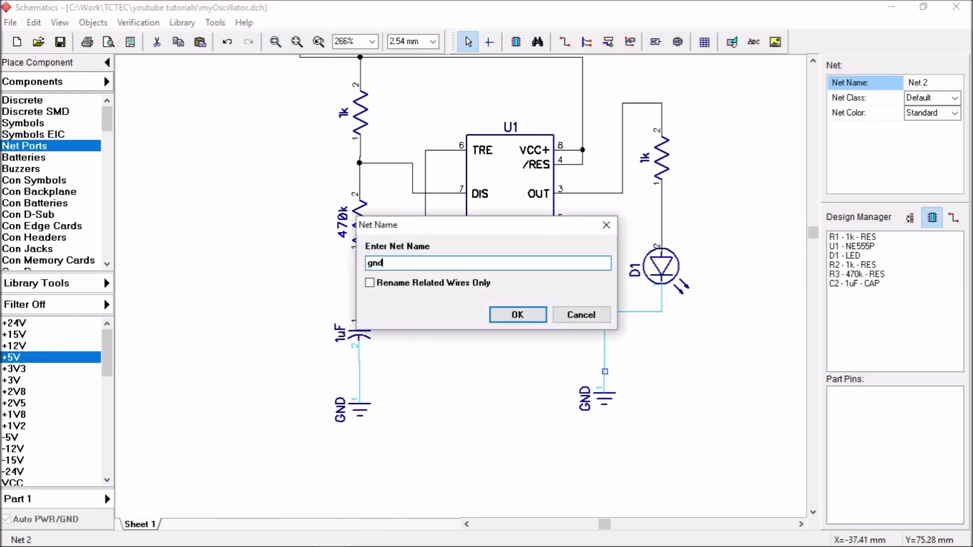
pyautogui.click(507, 315)
# Review the properties of the gnd net without changing them
pyautogui.scroll(2, 604, 338)
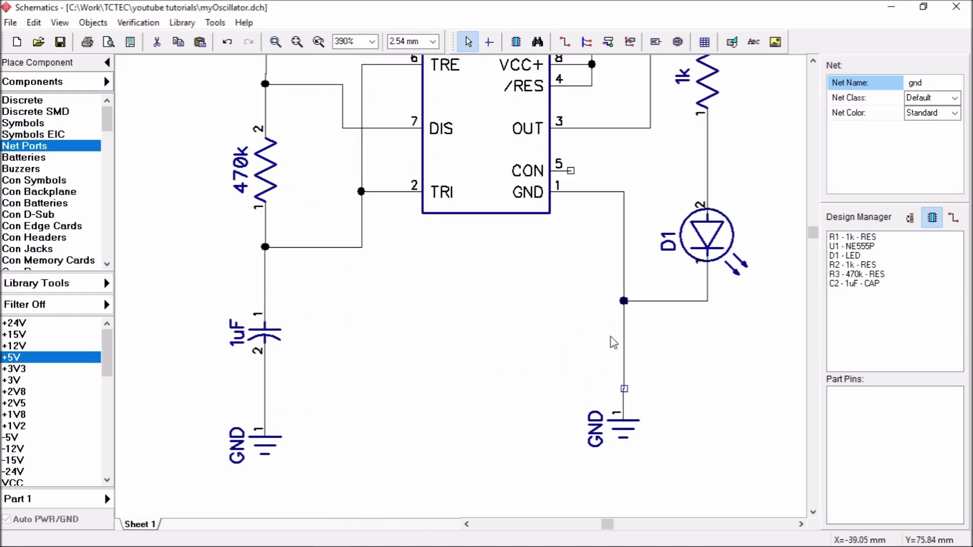
pyautogui.rightClick(625, 348)
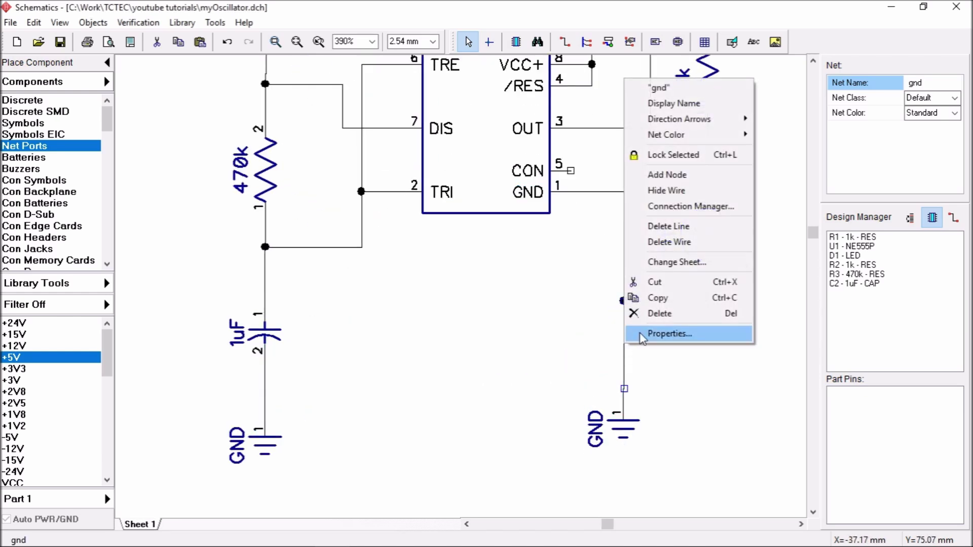
pyautogui.click(669, 334)
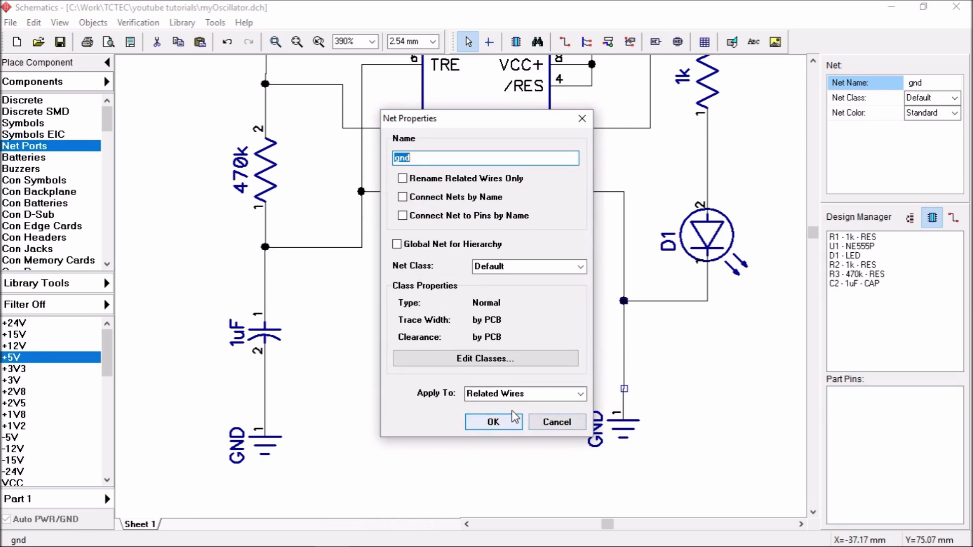
pyautogui.click(543, 424)
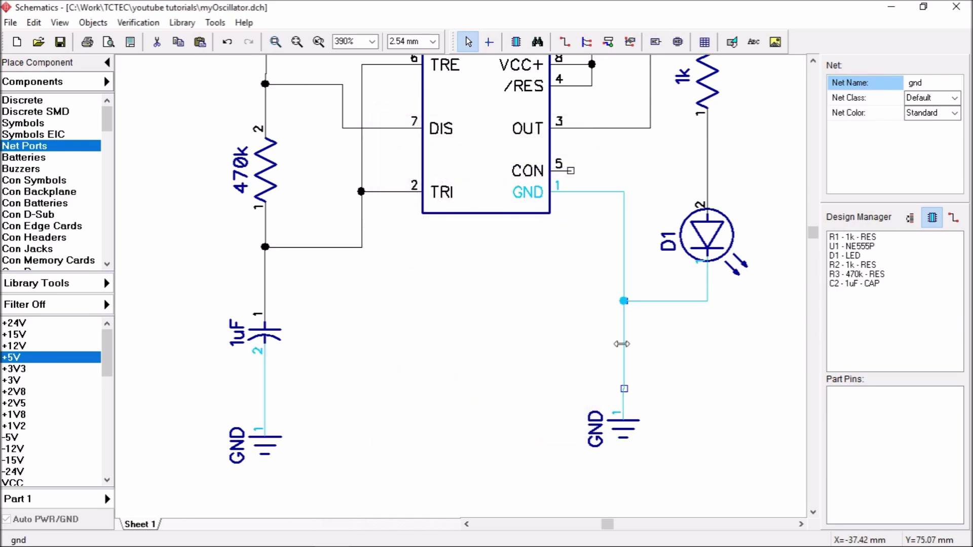
# Set a custom green net color for the gnd net and clear the selection
pyautogui.rightClick(623, 346)
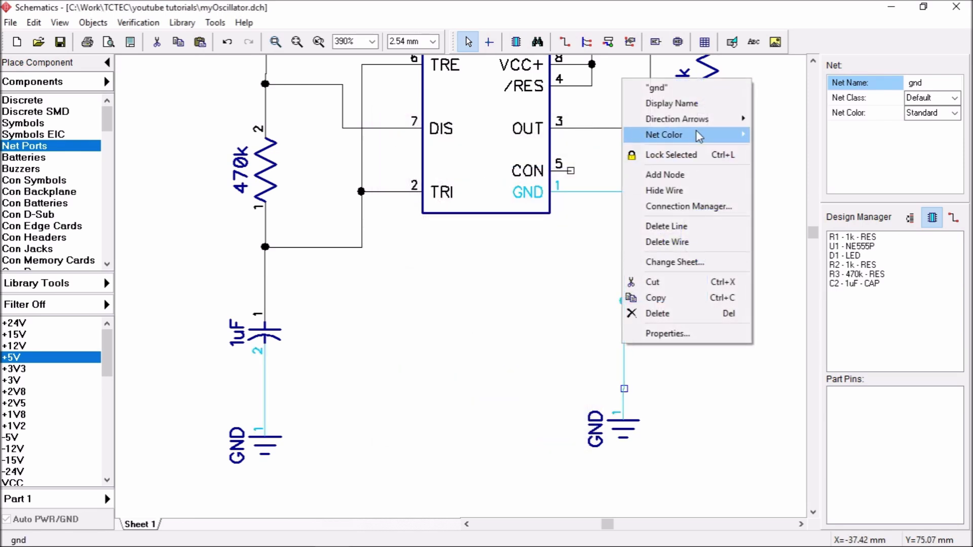
pyautogui.moveTo(696, 134)
pyautogui.click(774, 151)
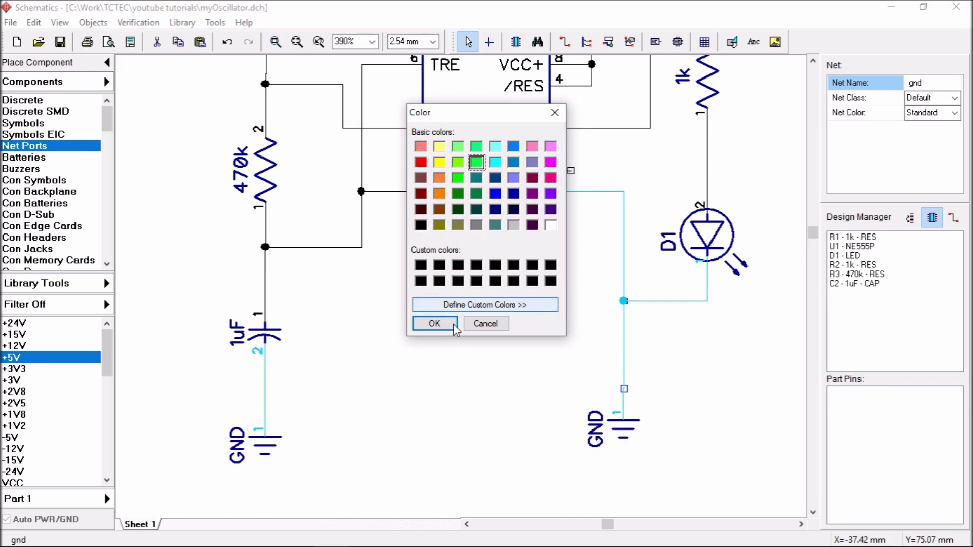
pyautogui.click(435, 323)
pyautogui.scroll(-4, 491, 239)
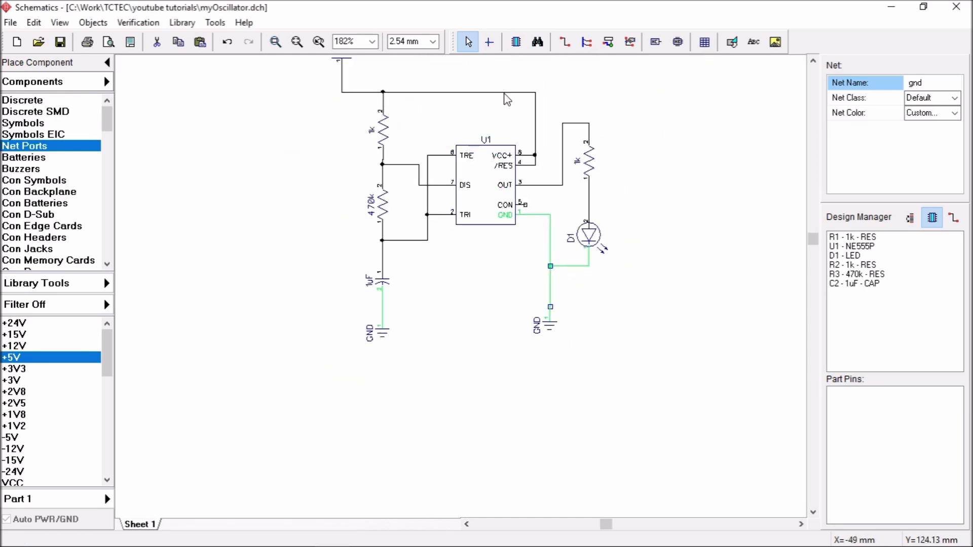
pyautogui.scroll(2, 355, 152)
pyautogui.moveTo(291, 196); pyautogui.dragTo(242, 227, button='middle')
pyautogui.scroll(-2, 438, 329)
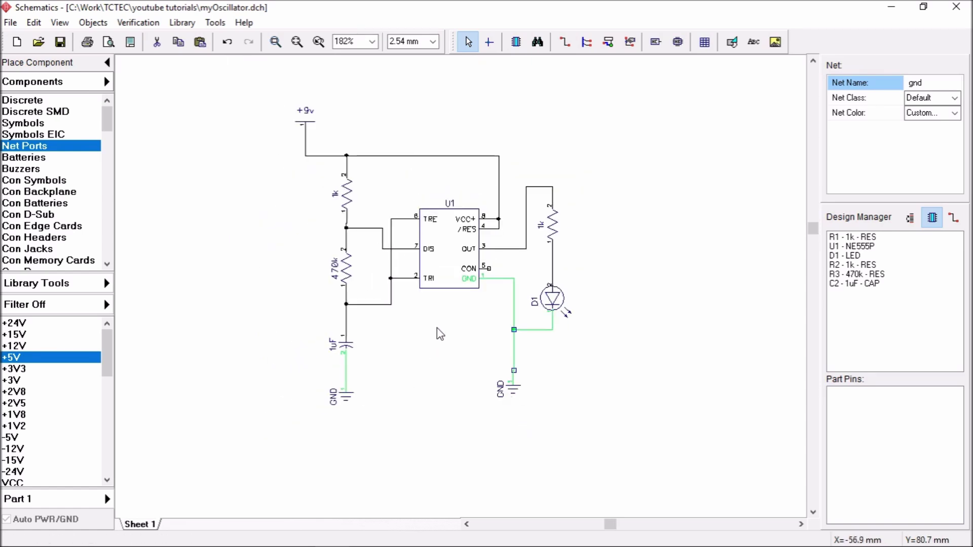
pyautogui.click(467, 41)
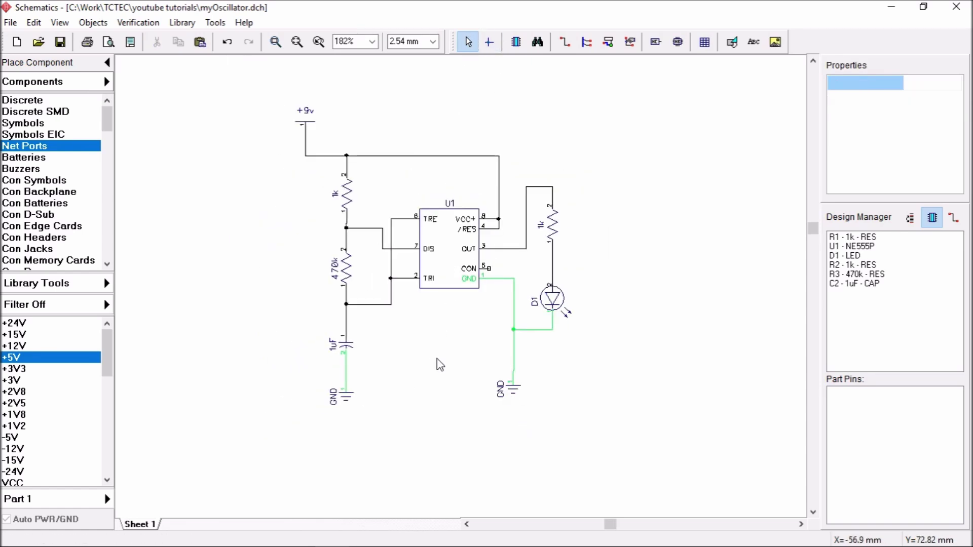
# Save the schematic
pyautogui.scroll(4, 440, 364)
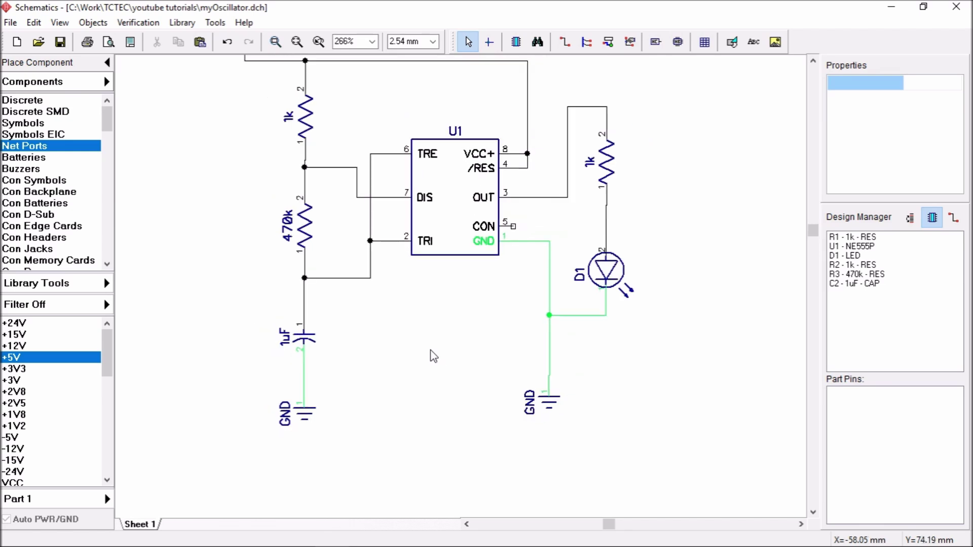
pyautogui.scroll(-3, 434, 345)
pyautogui.click(10, 22)
pyautogui.click(29, 87)
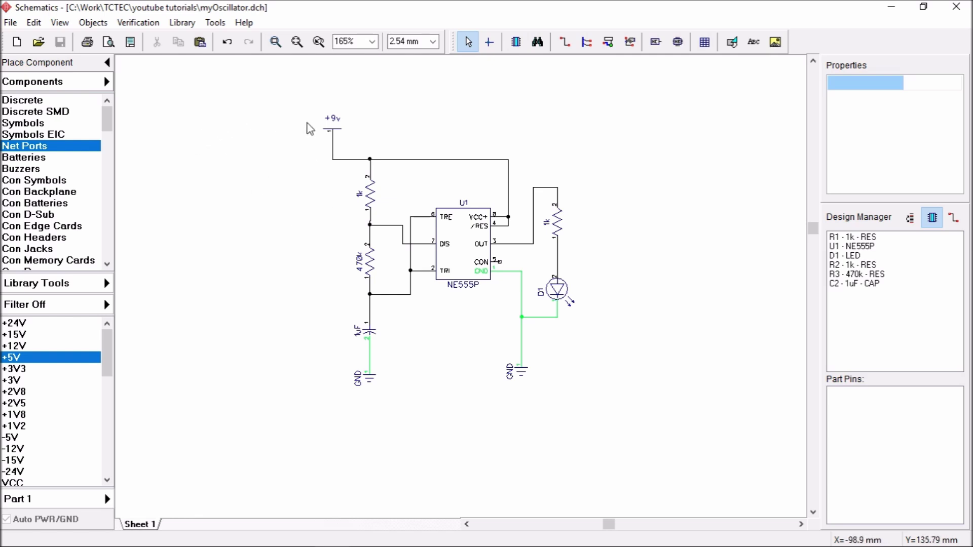
# Align the +9v net port directly above R1 and lower the horizontal wire segment above the LED's 1k resistor
pyautogui.moveTo(335, 131); pyautogui.dragTo(350, 130)
pyautogui.moveTo(625, 186); pyautogui.dragTo(626, 203)
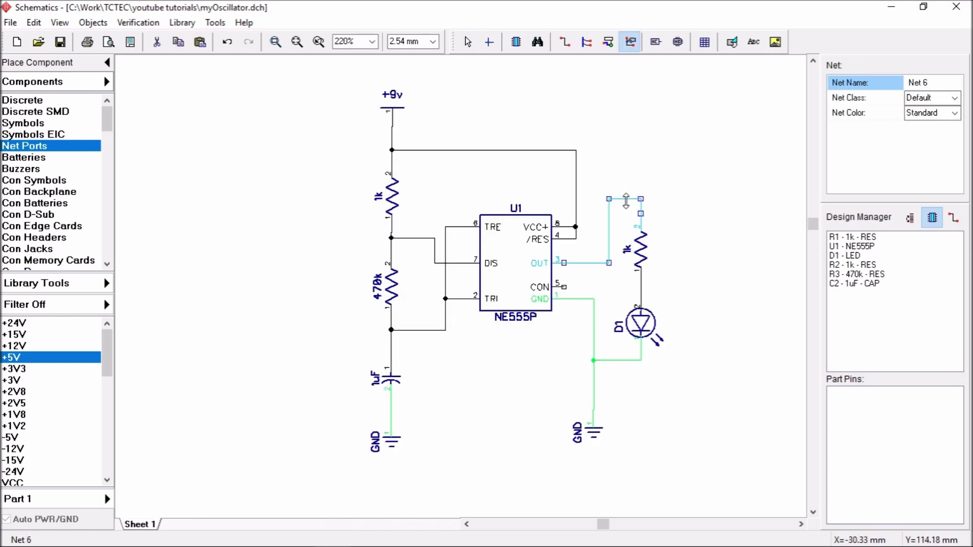
pyautogui.click(688, 195)
# Save the updated myOscillator.dch schematic with its realigned port and wires
pyautogui.scroll(-2, 453, 126)
pyautogui.scroll(4, 452, 163)
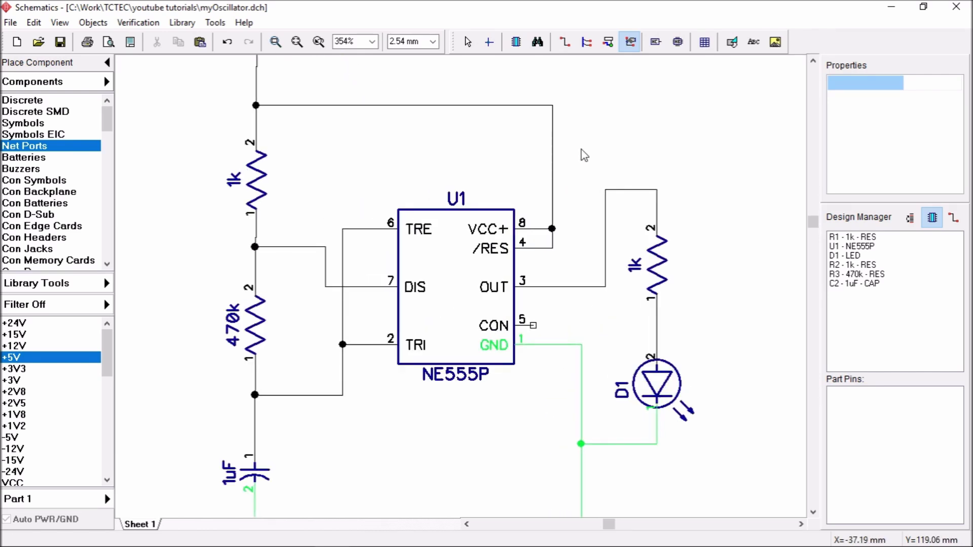
pyautogui.scroll(-2, 580, 150)
pyautogui.scroll(-2, 539, 116)
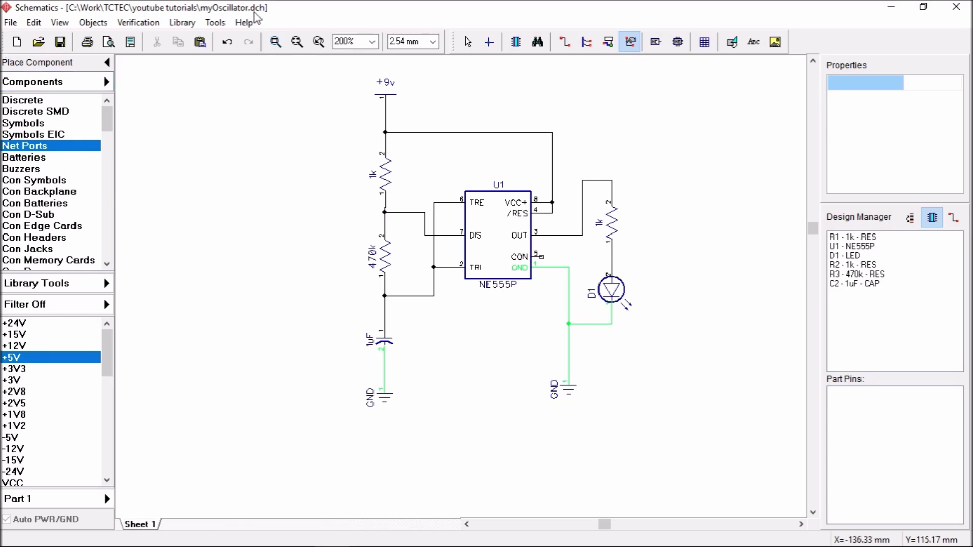
pyautogui.click(8, 22)
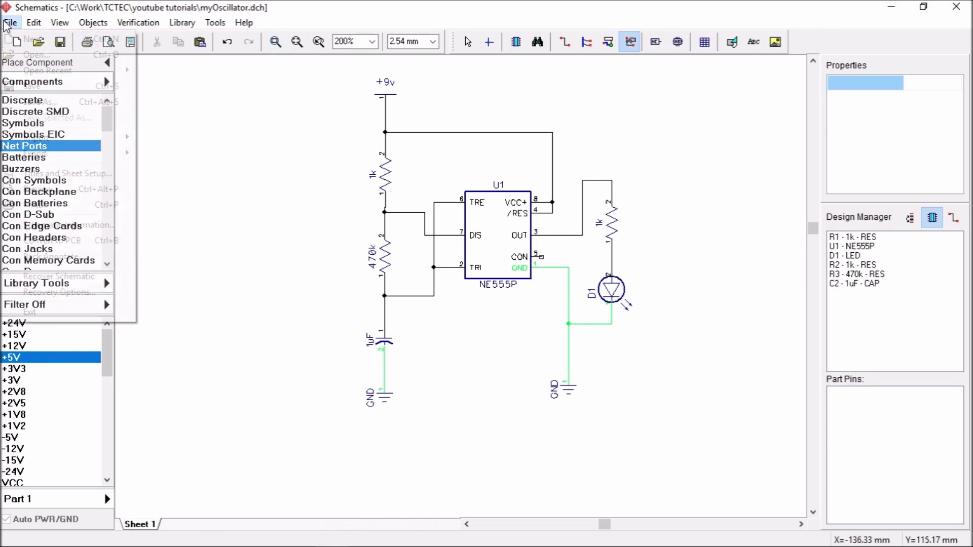
pyautogui.click(40, 87)
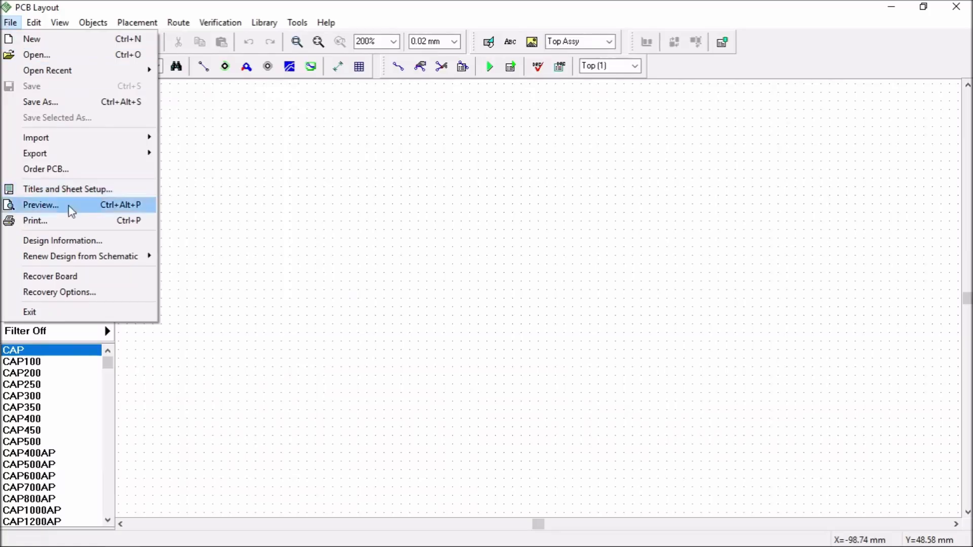
pyautogui.moveTo(105, 262)
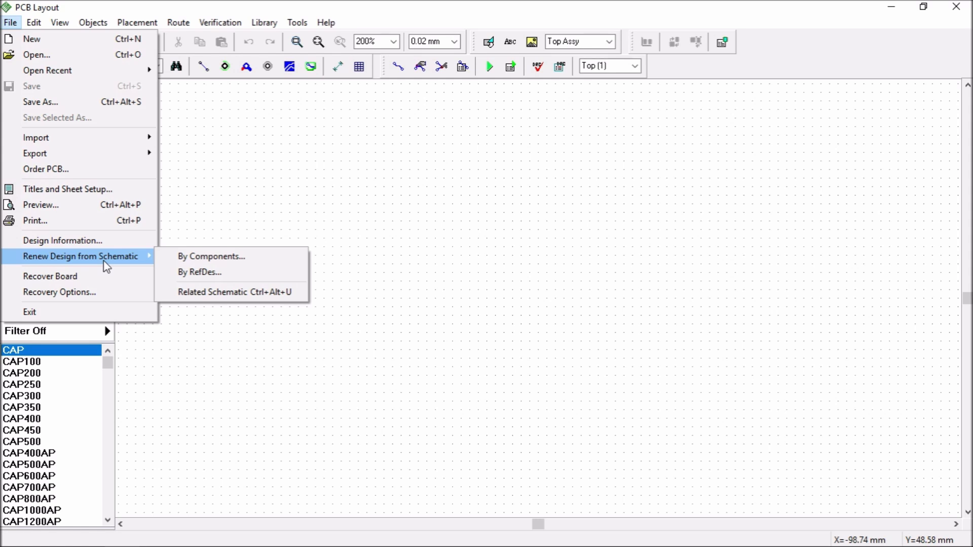
pyautogui.click(468, 110)
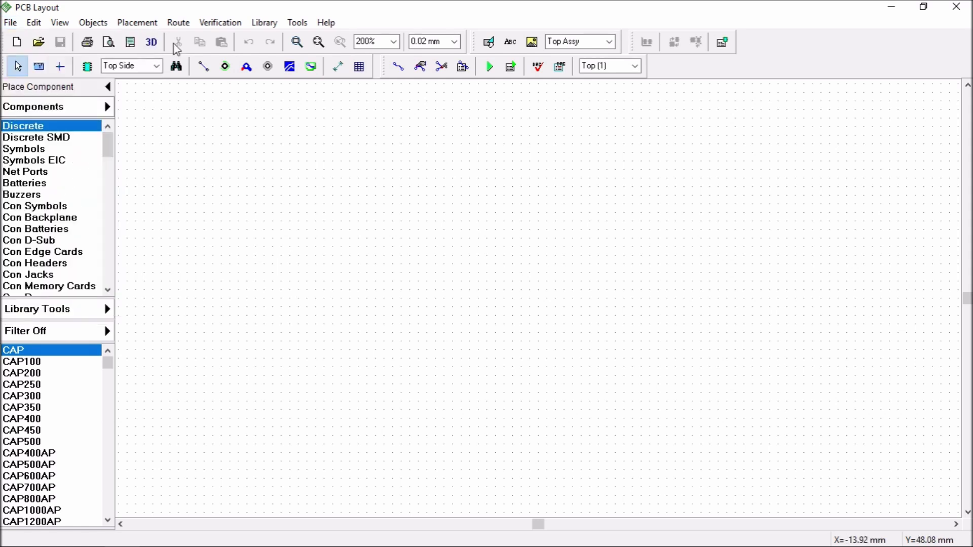
pyautogui.scroll(-2, 671, 207)
pyautogui.scroll(2, 557, 206)
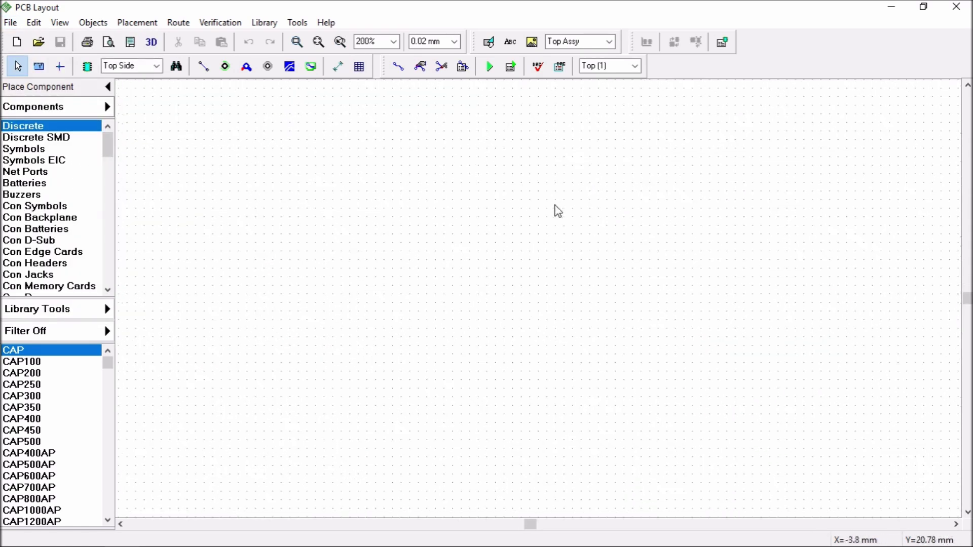
pyautogui.scroll(1, 430, 194)
pyautogui.scroll(-1, 430, 194)
pyautogui.scroll(-1, 430, 194)
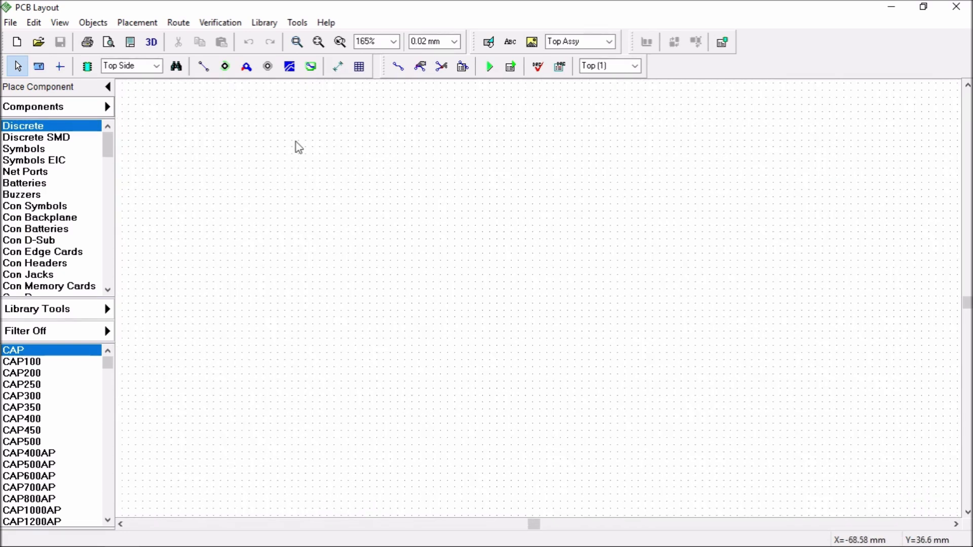
# Renew the PCB design by components from the schematic file myOscillator.dch
pyautogui.click(11, 22)
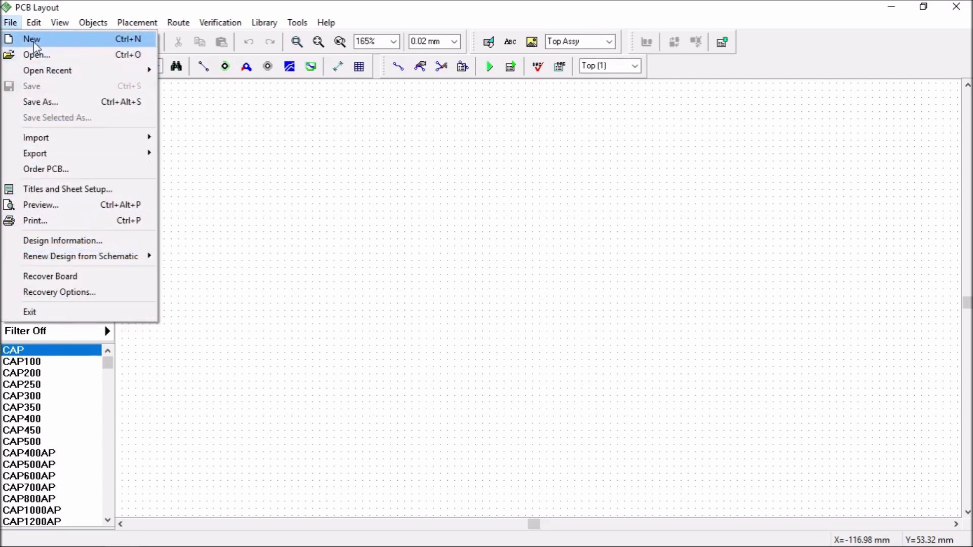
pyautogui.moveTo(117, 268)
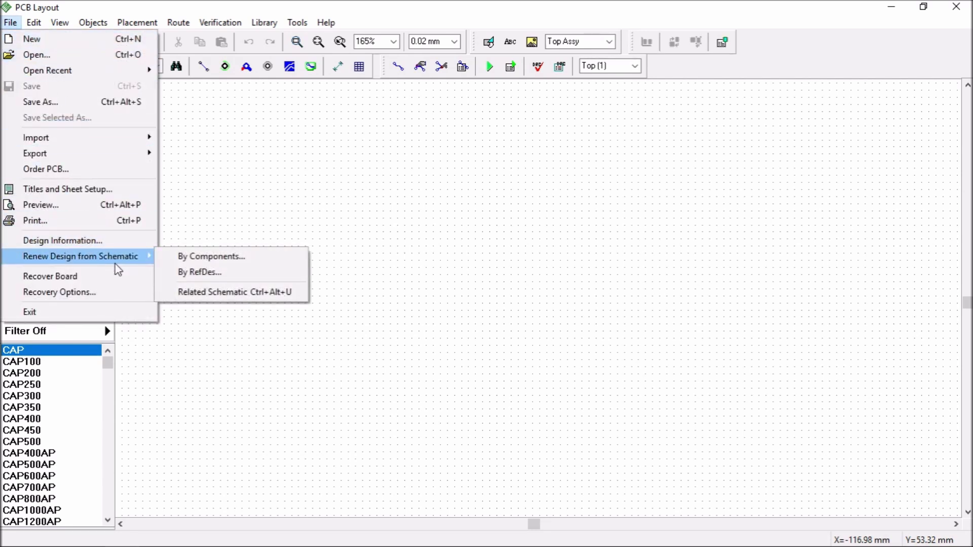
pyautogui.click(190, 257)
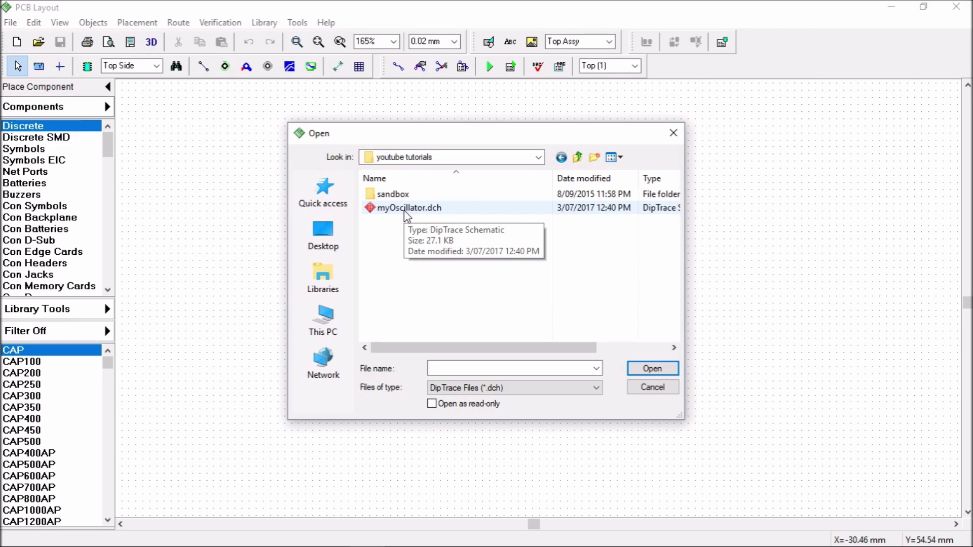
pyautogui.doubleClick(404, 211)
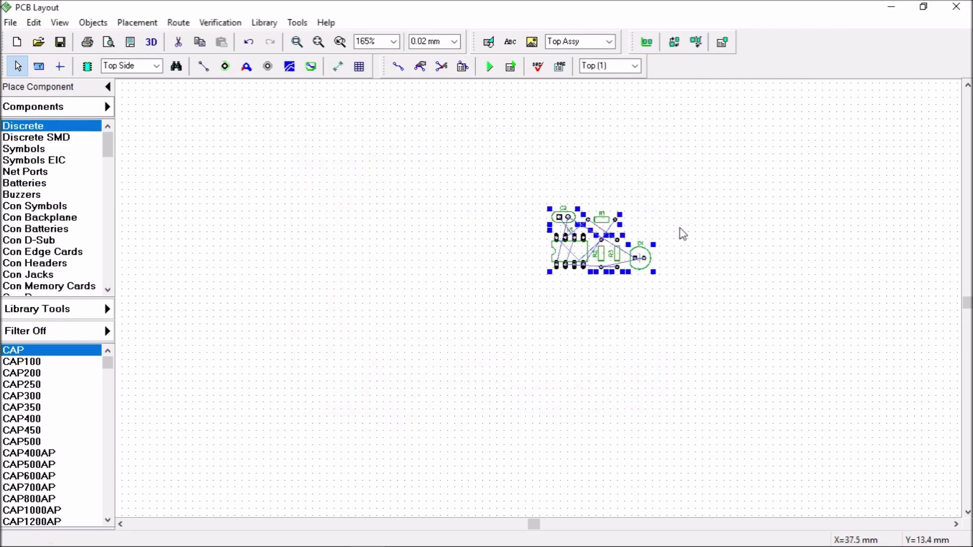
# Shift the whole group of imported components slightly and clear the selection
pyautogui.scroll(4, 680, 229)
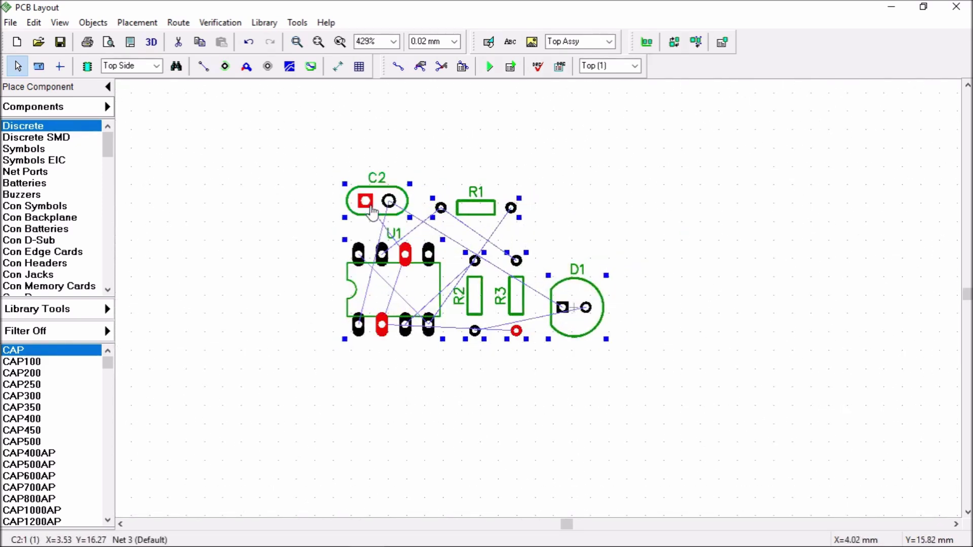
pyautogui.moveTo(372, 211); pyautogui.dragTo(380, 215)
pyautogui.click(587, 190)
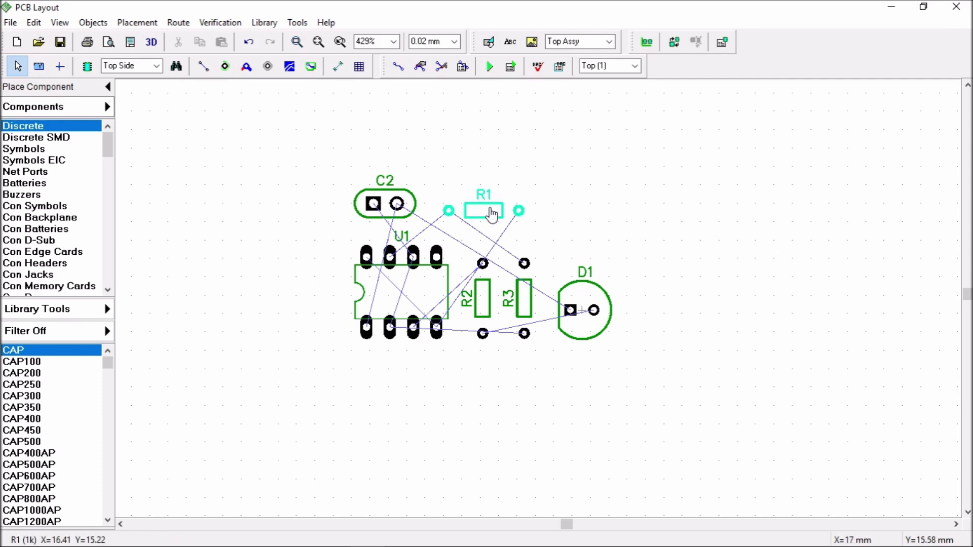
# Rearrange C2 above U1, R1 above R2 and R3, and D1 farther right of R3, and clear the selection
pyautogui.moveTo(490, 210); pyautogui.dragTo(596, 177)
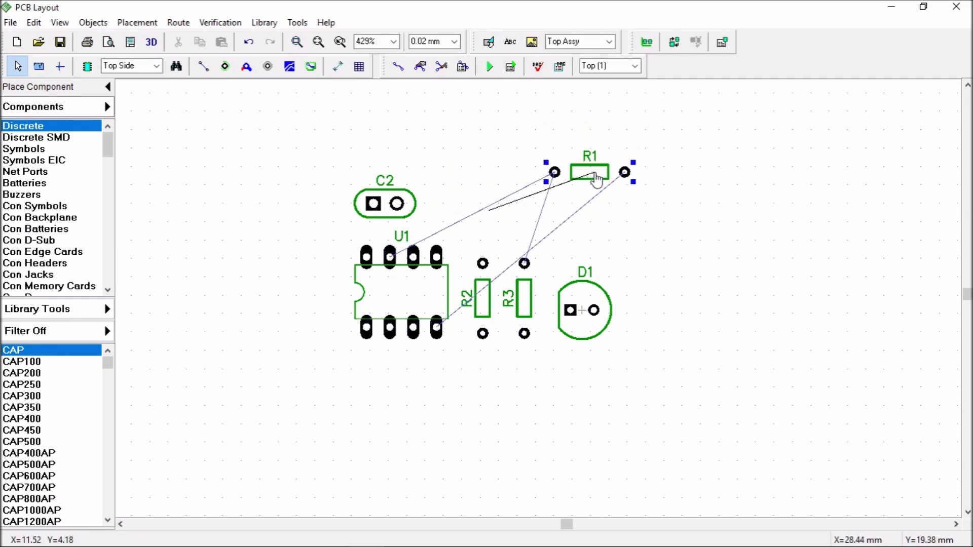
pyautogui.moveTo(395, 217); pyautogui.dragTo(410, 148)
pyautogui.moveTo(581, 304); pyautogui.dragTo(620, 294)
pyautogui.moveTo(418, 143); pyautogui.dragTo(436, 202)
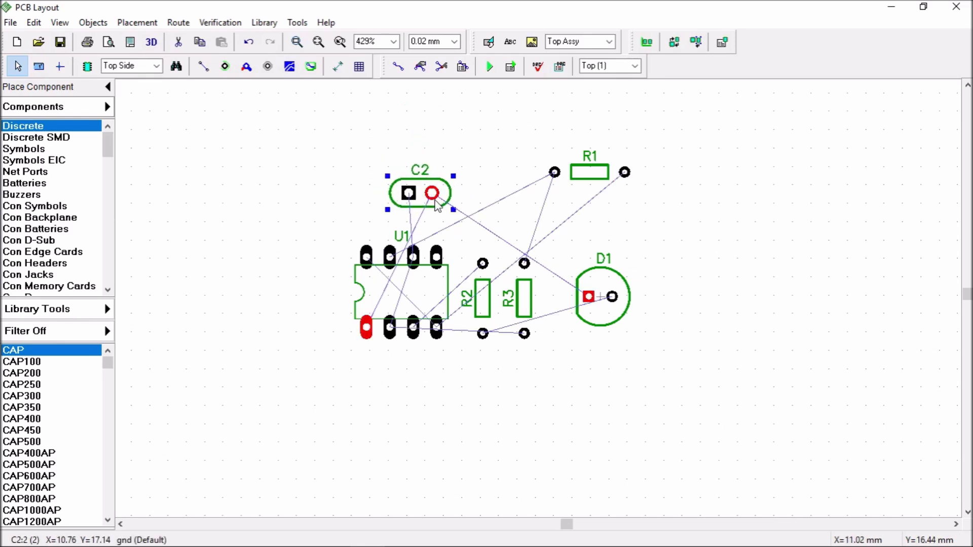
pyautogui.moveTo(590, 178); pyautogui.dragTo(544, 200)
pyautogui.click(626, 217)
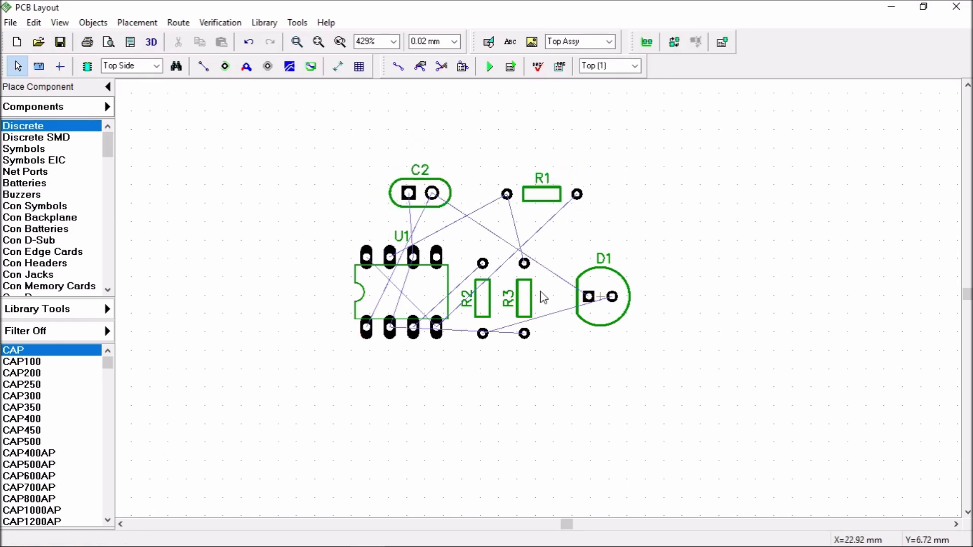
# Examine the placed components in the 3D preview from a tilted angle, keeping the attached 3D models, and close it
pyautogui.click(152, 42)
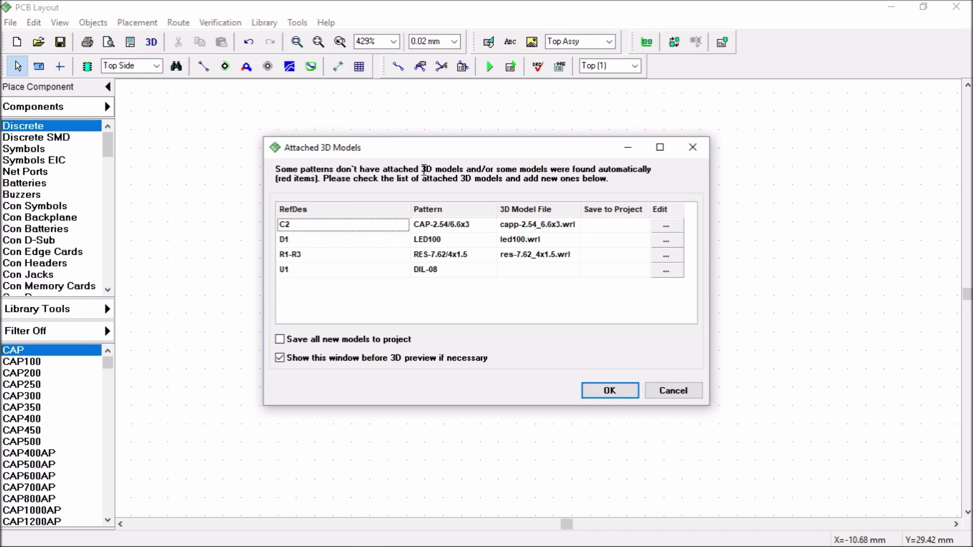
pyautogui.click(610, 391)
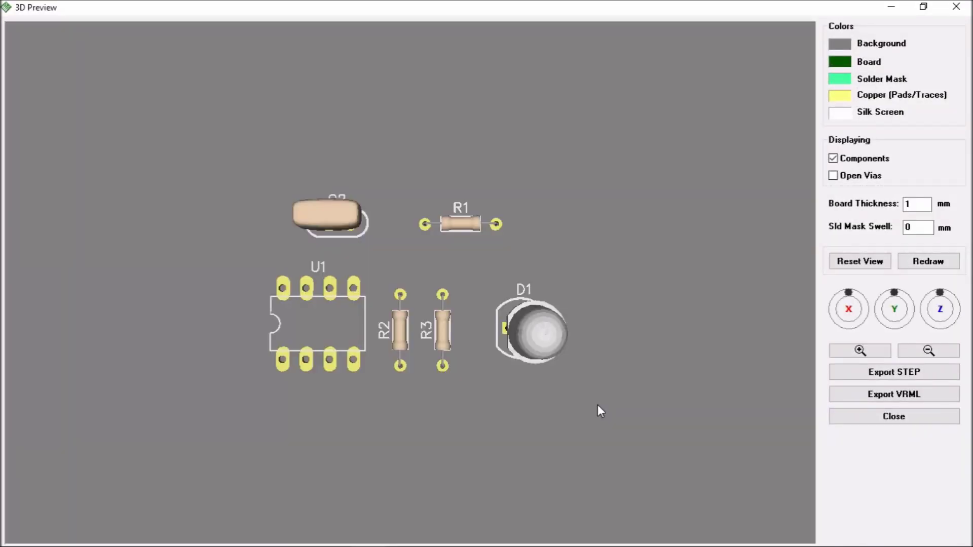
pyautogui.moveTo(597, 404); pyautogui.dragTo(487, 375)
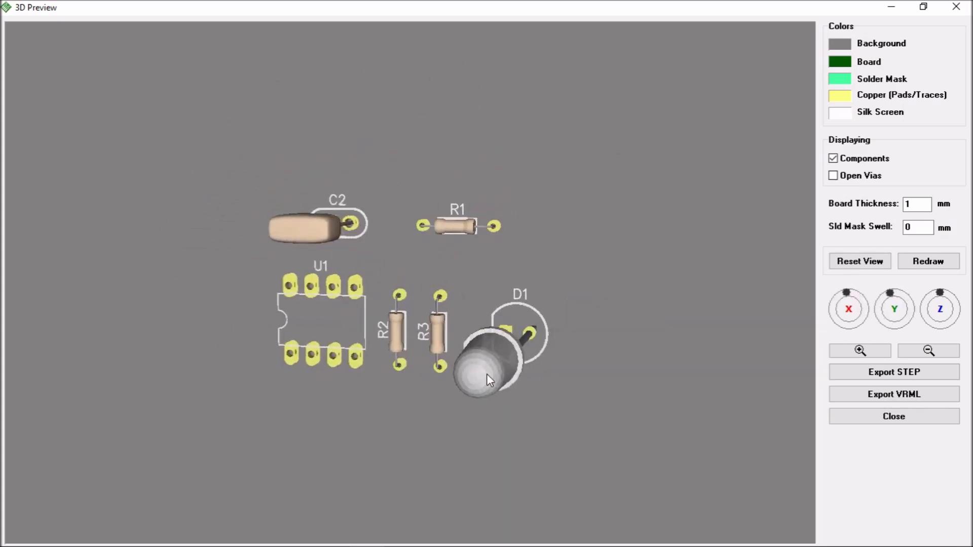
pyautogui.click(894, 417)
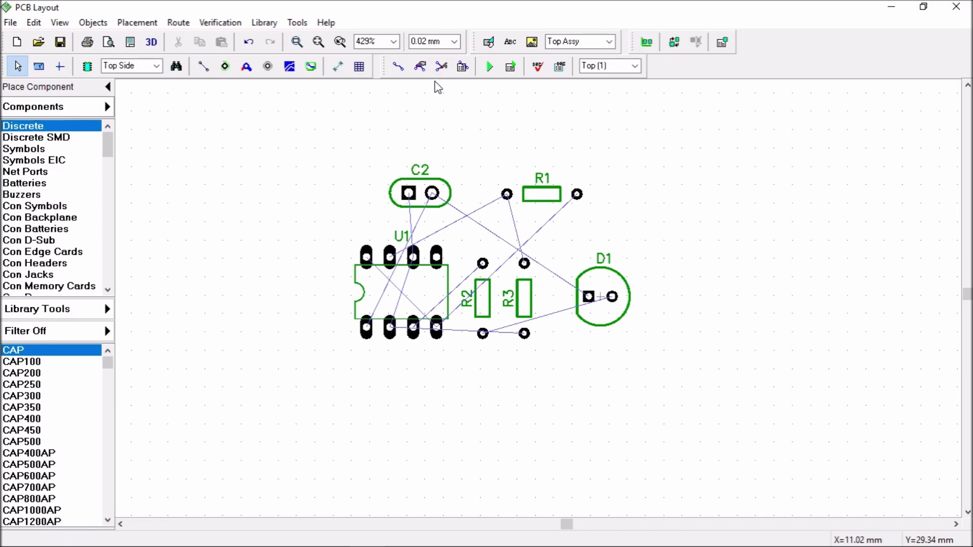
# Draw a four-cornered board outline about 38 mm wide and 28 mm high around all the components
pyautogui.click(312, 67)
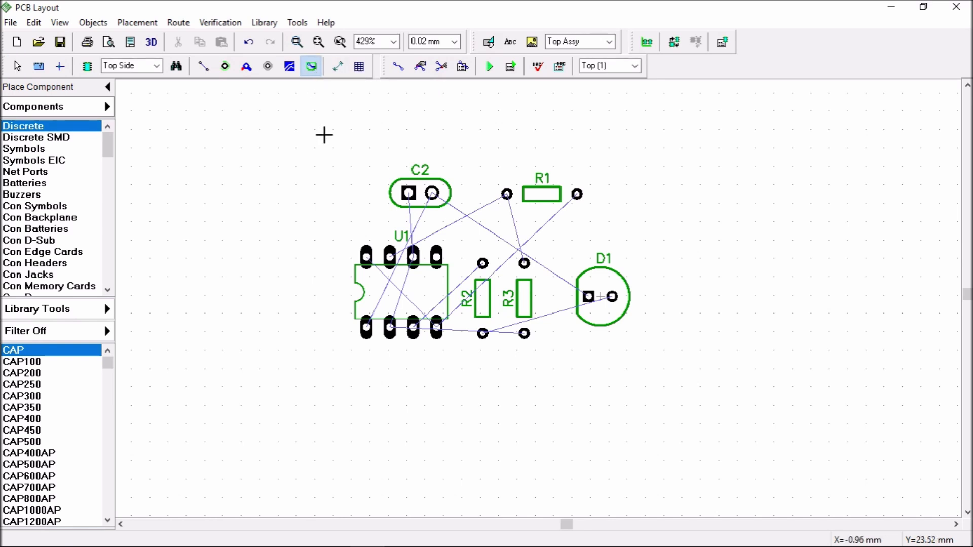
pyautogui.click(311, 145)
pyautogui.click(658, 146)
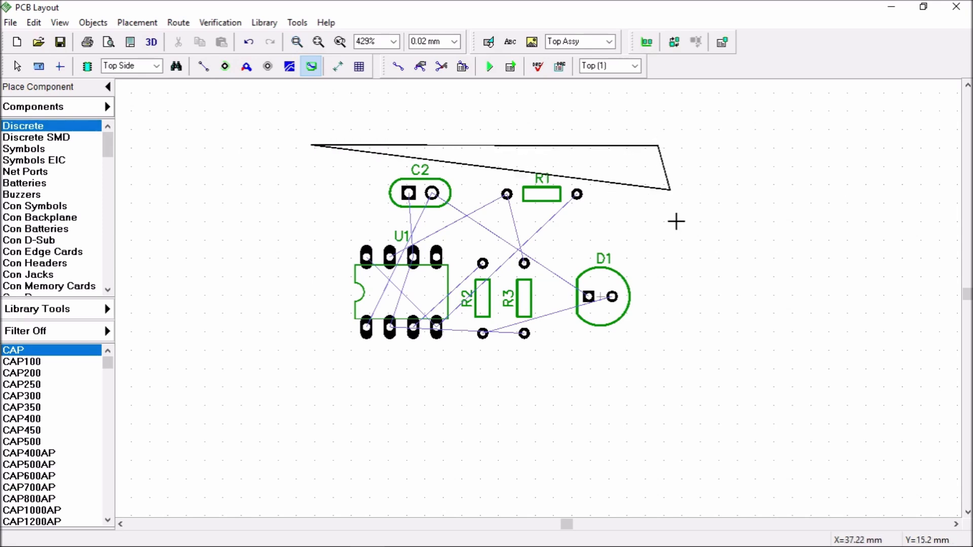
pyautogui.click(663, 404)
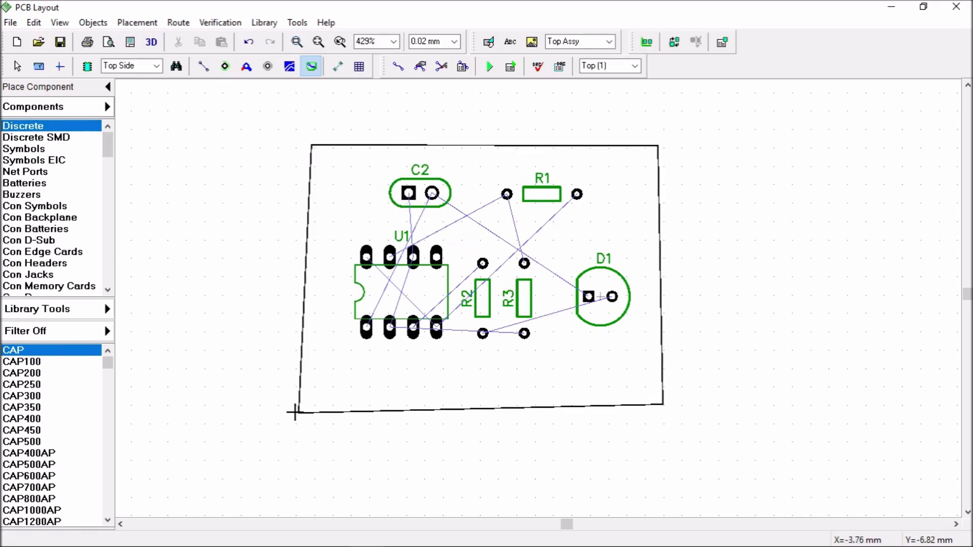
pyautogui.rightClick(305, 399)
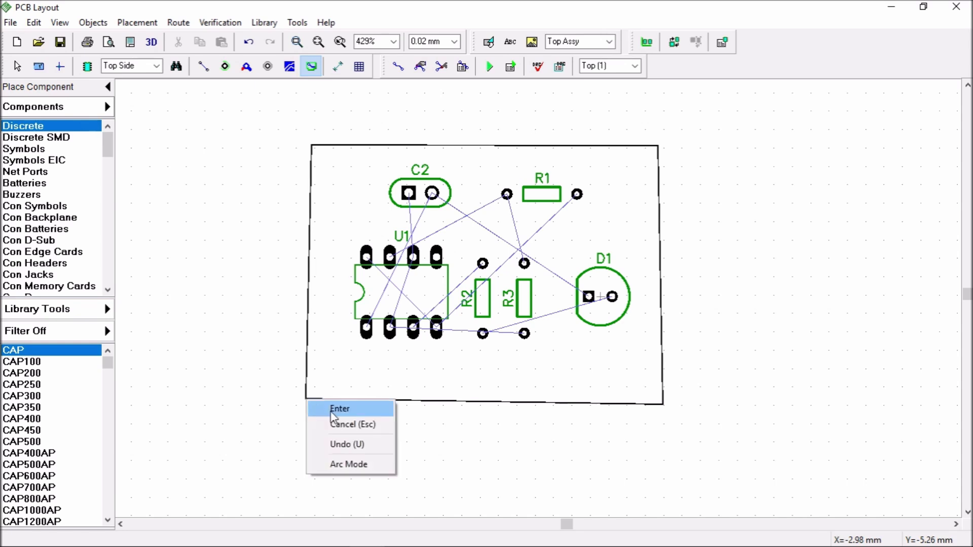
pyautogui.click(330, 406)
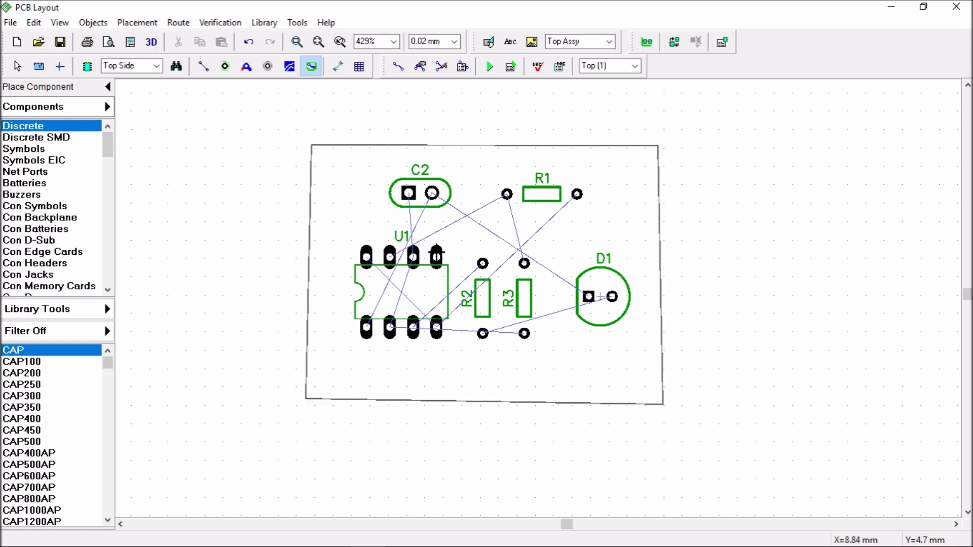
# Examine the outlined board with its components in the 3D preview from a tilted angle and close it
pyautogui.click(160, 47)
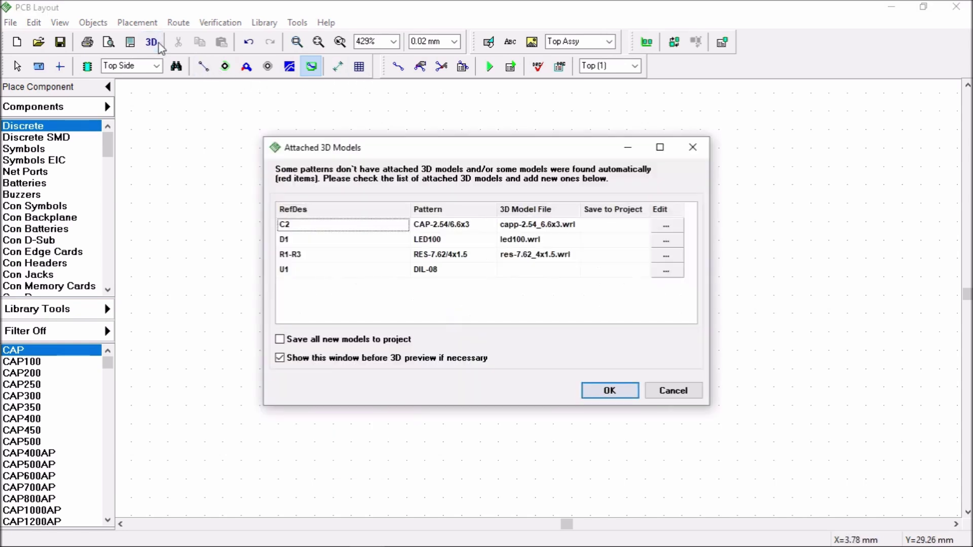
pyautogui.click(598, 393)
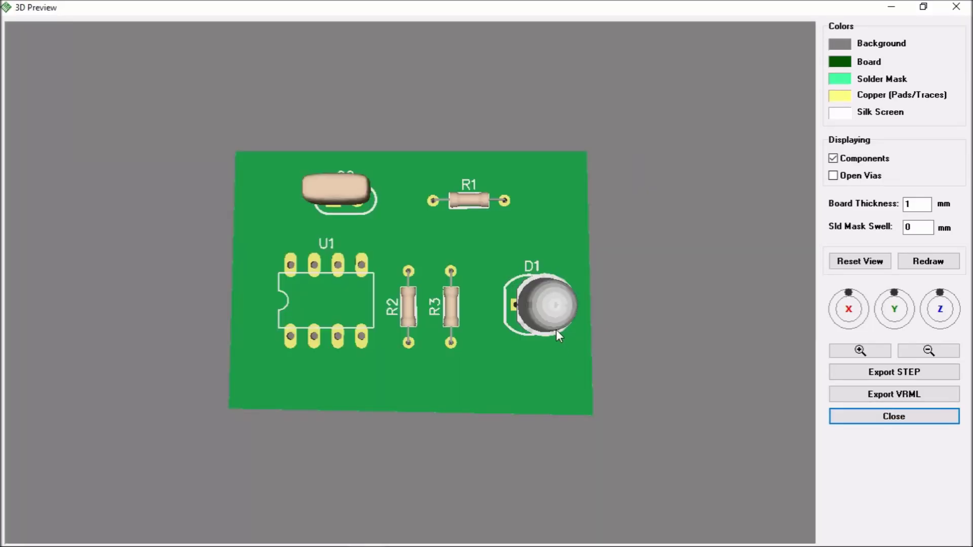
pyautogui.moveTo(556, 330); pyautogui.dragTo(451, 367)
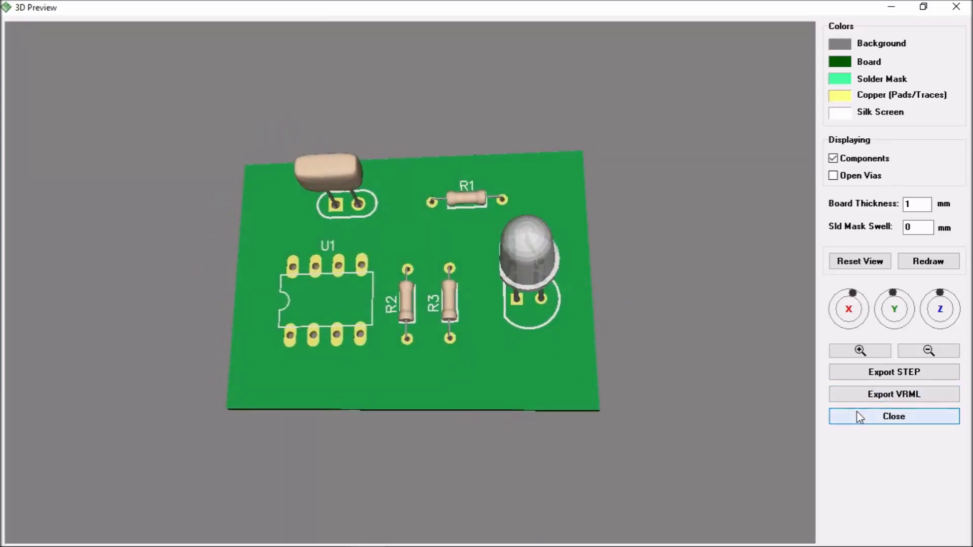
pyautogui.click(857, 413)
# Open the board outline's points for editing and set point 1 to X 0 mm and Y 22 mm
pyautogui.click(18, 66)
pyautogui.scroll(1, 428, 190)
pyautogui.click(396, 136)
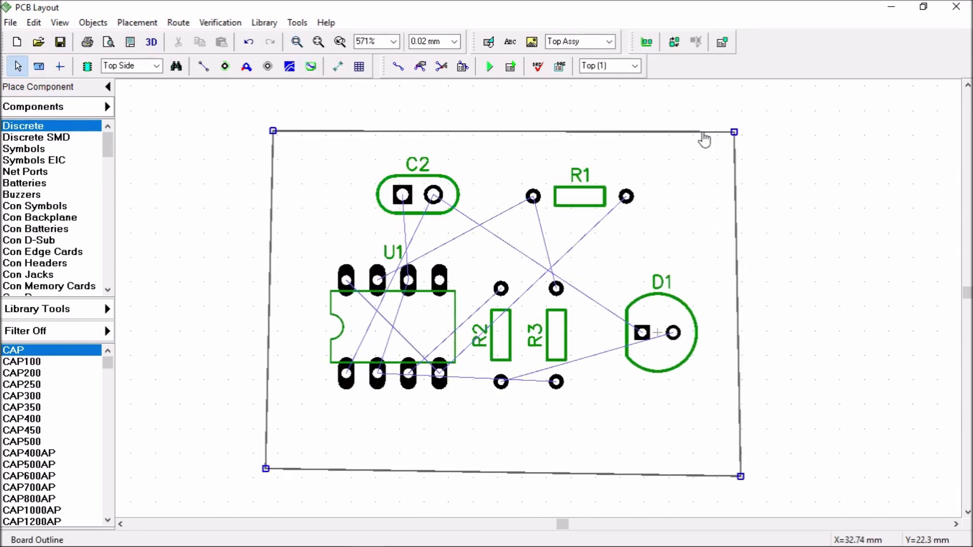
pyautogui.rightClick(311, 137)
pyautogui.click(359, 216)
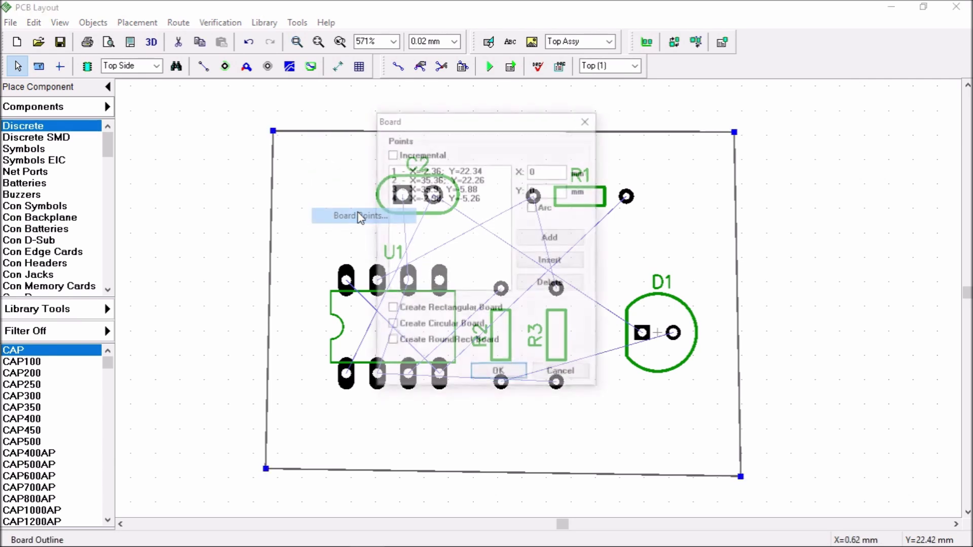
pyautogui.click(461, 170)
pyautogui.moveTo(555, 173); pyautogui.dragTo(504, 174)
pyautogui.write('0')
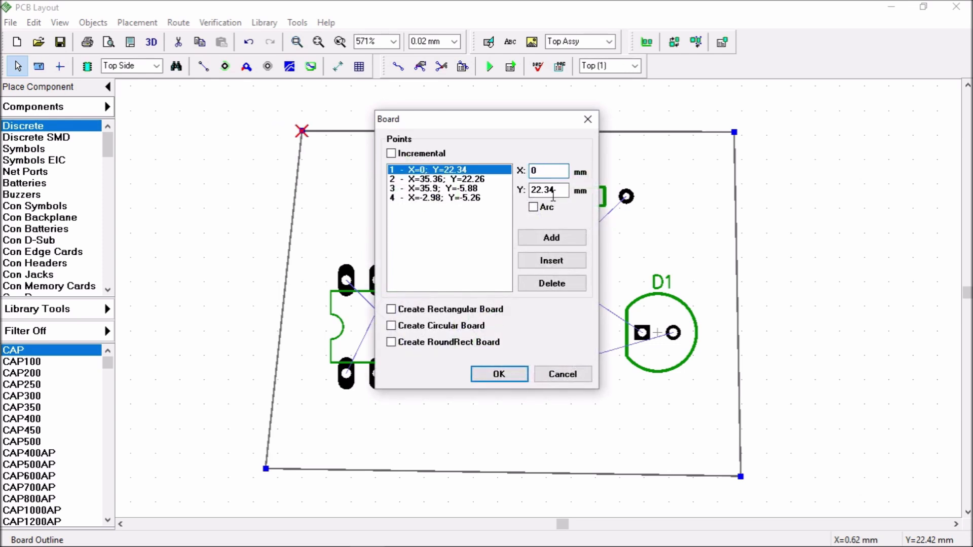
pyautogui.write('22')
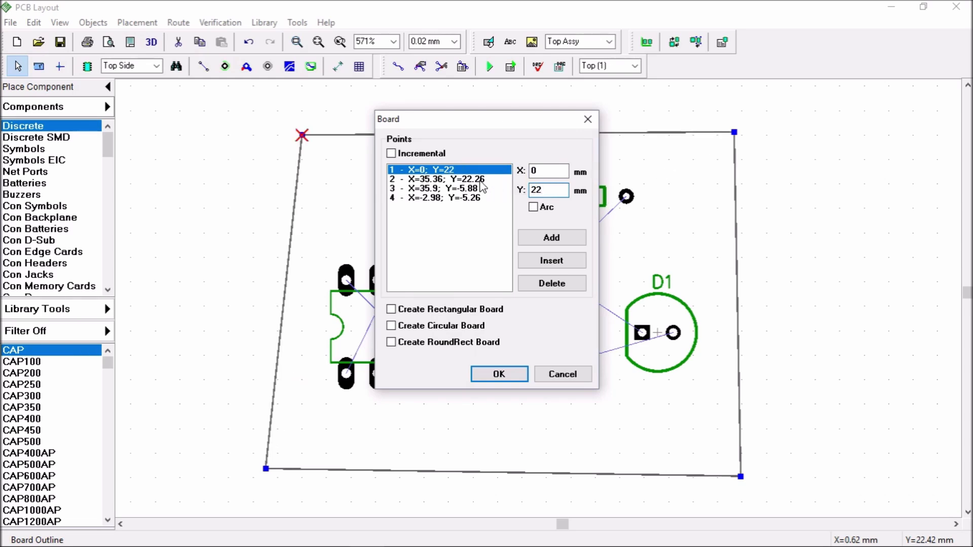
# Set board outline point 4 to X 0 mm and Y 0 mm
pyautogui.click(473, 197)
pyautogui.moveTo(561, 190); pyautogui.dragTo(514, 173)
pyautogui.write('0')
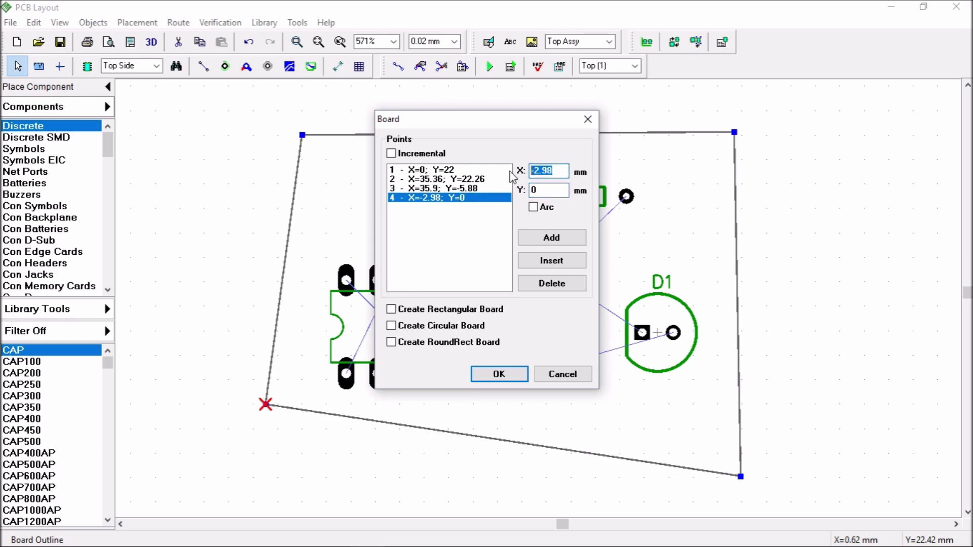
pyautogui.write('0')
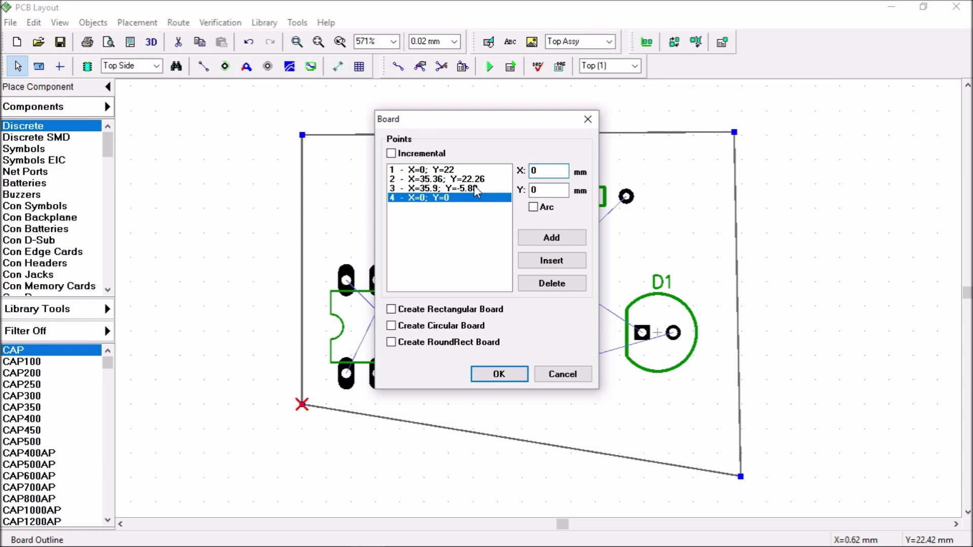
# Set board outline point 3 to X 35 mm and Y 0 mm
pyautogui.click(473, 189)
pyautogui.moveTo(565, 190); pyautogui.dragTo(514, 172)
pyautogui.write('0')
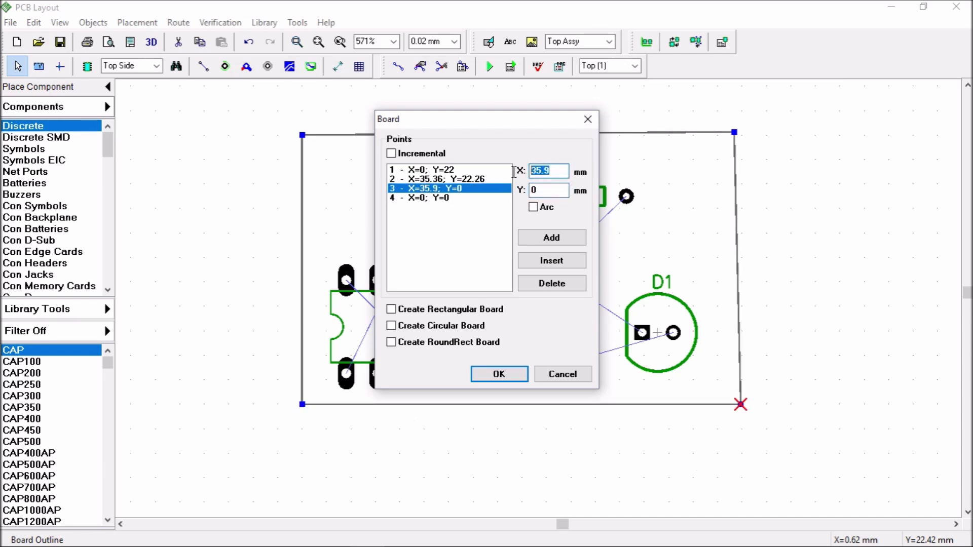
pyautogui.write('35')
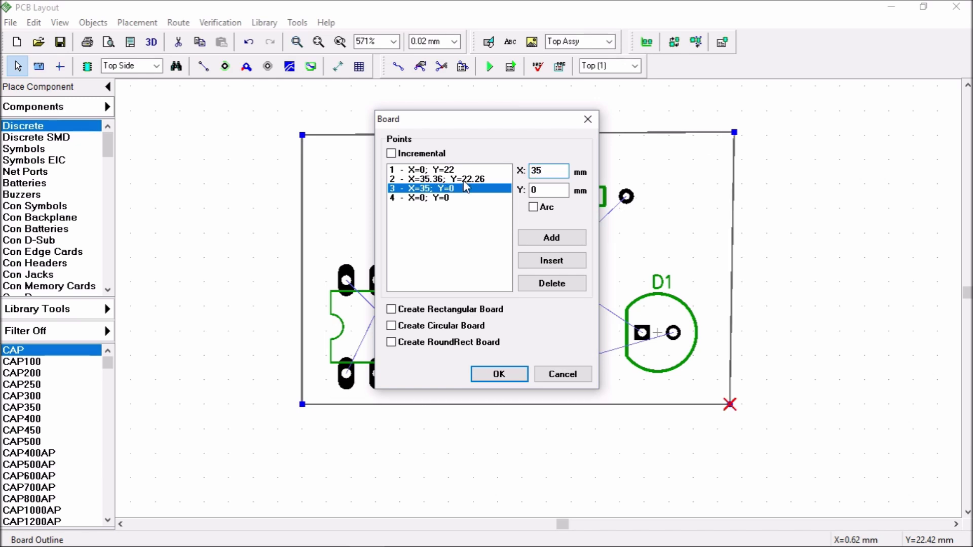
# Set board outline point 2 to X 35 mm and Y 22 mm
pyautogui.click(464, 180)
pyautogui.moveTo(543, 171); pyautogui.dragTo(517, 179)
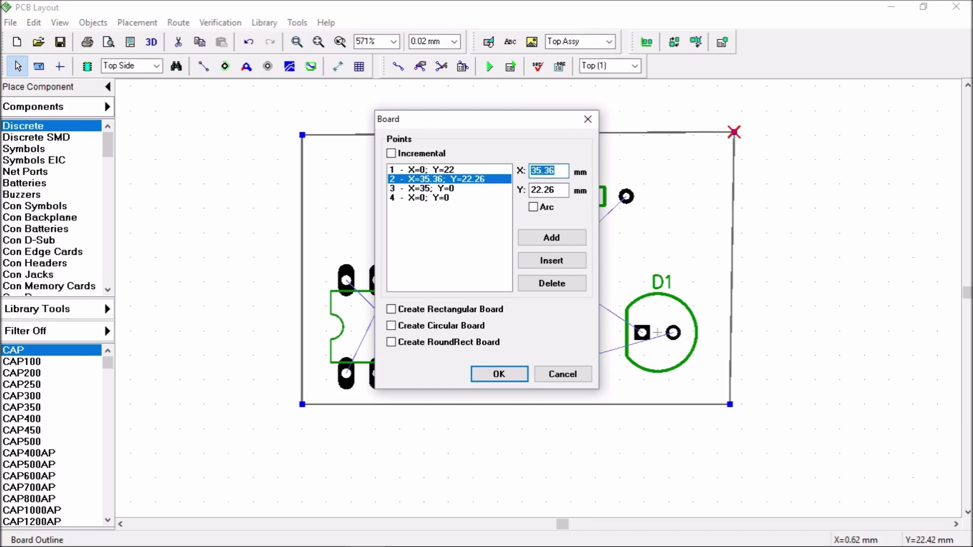
pyautogui.write('35')
pyautogui.press('Tab')
pyautogui.write('55')
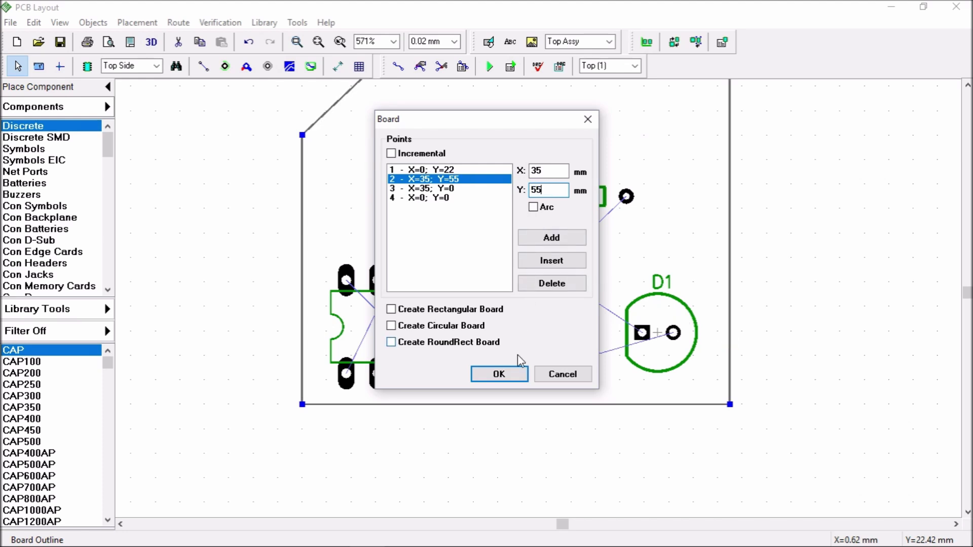
pyautogui.press('BackSpace')
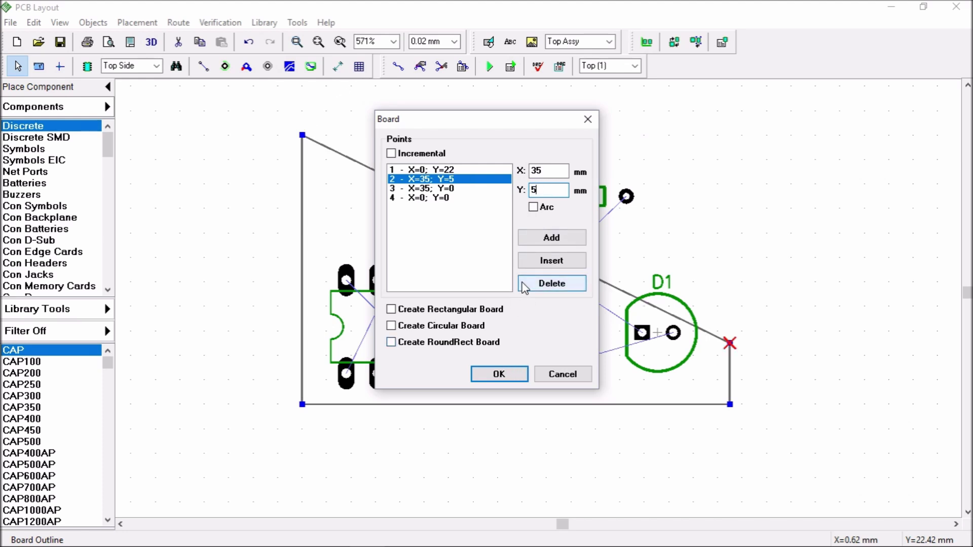
pyautogui.write('22')
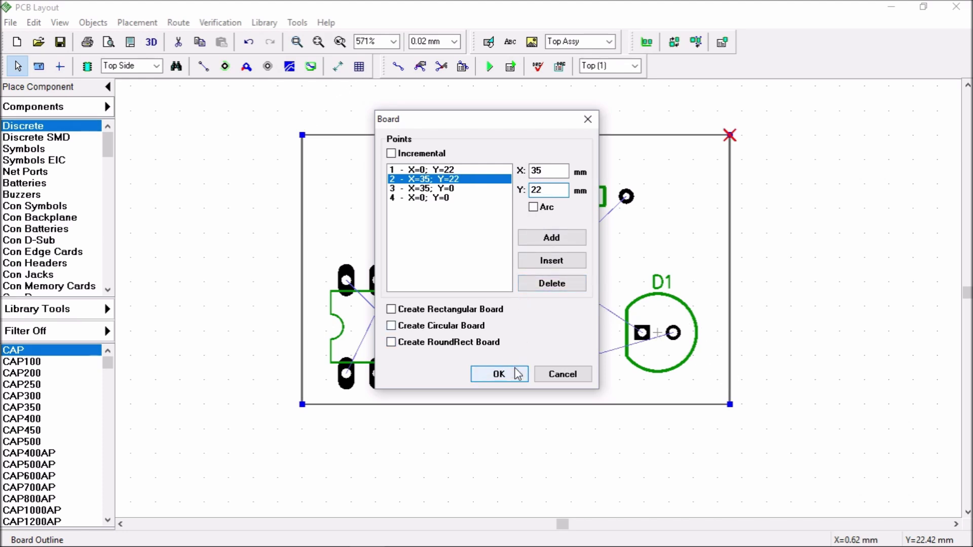
# Apply the edited board outline points and save the layout as ourPCB
pyautogui.click(513, 375)
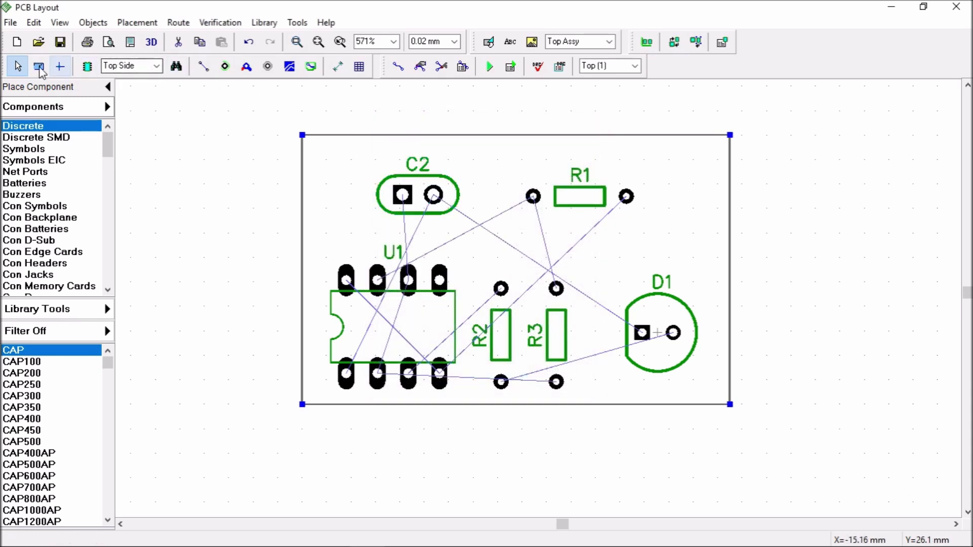
pyautogui.click(10, 23)
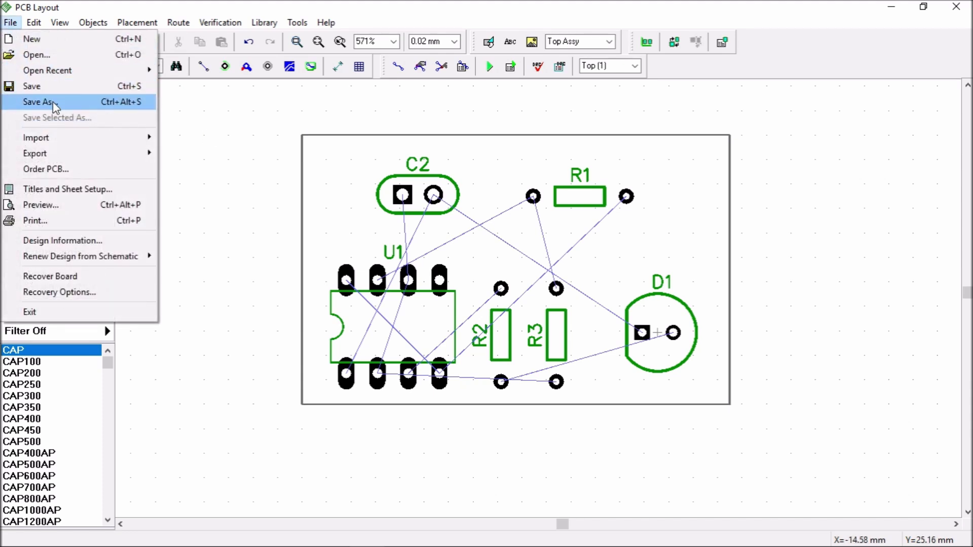
pyautogui.click(38, 101)
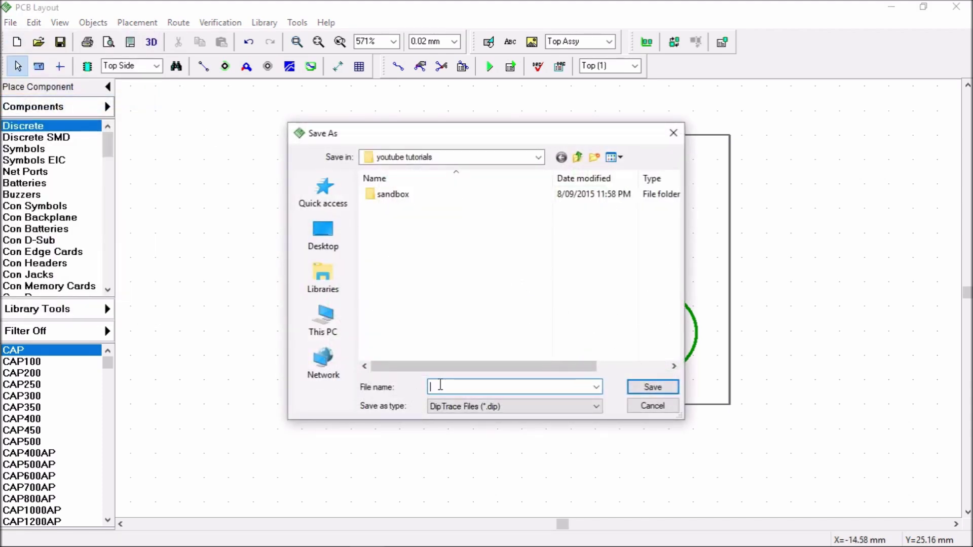
pyautogui.write('our')
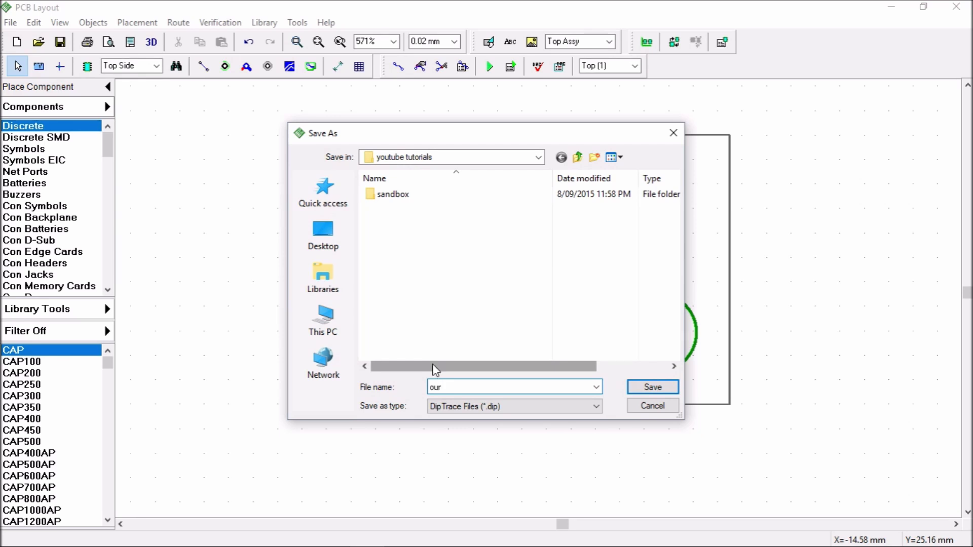
pyautogui.write('PCB')
pyautogui.click(654, 390)
# Move R3 and R1 toward the board's upper edge, shift D1 inward and place C2 above D1
pyautogui.scroll(1, 395, 296)
pyautogui.scroll(-1, 405, 299)
pyautogui.moveTo(583, 197); pyautogui.dragTo(544, 182)
pyautogui.moveTo(556, 341); pyautogui.dragTo(559, 296)
pyautogui.moveTo(553, 187); pyautogui.dragTo(627, 184)
pyautogui.moveTo(564, 293); pyautogui.dragTo(532, 208)
pyautogui.moveTo(682, 320); pyautogui.dragTo(647, 291)
pyautogui.moveTo(462, 193); pyautogui.dragTo(712, 226)
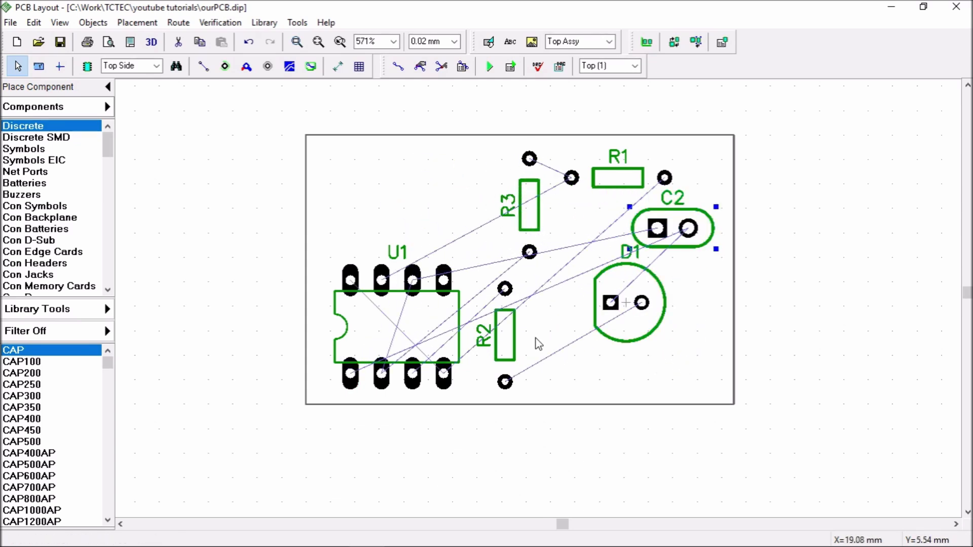
# Move U1 to the board's upper-left corner and bring R3 and R1 in beside it
pyautogui.moveTo(426, 328); pyautogui.dragTo(412, 228)
pyautogui.moveTo(531, 203); pyautogui.dragTo(491, 212)
pyautogui.moveTo(462, 302); pyautogui.dragTo(481, 218)
pyautogui.moveTo(627, 185); pyautogui.dragTo(582, 192)
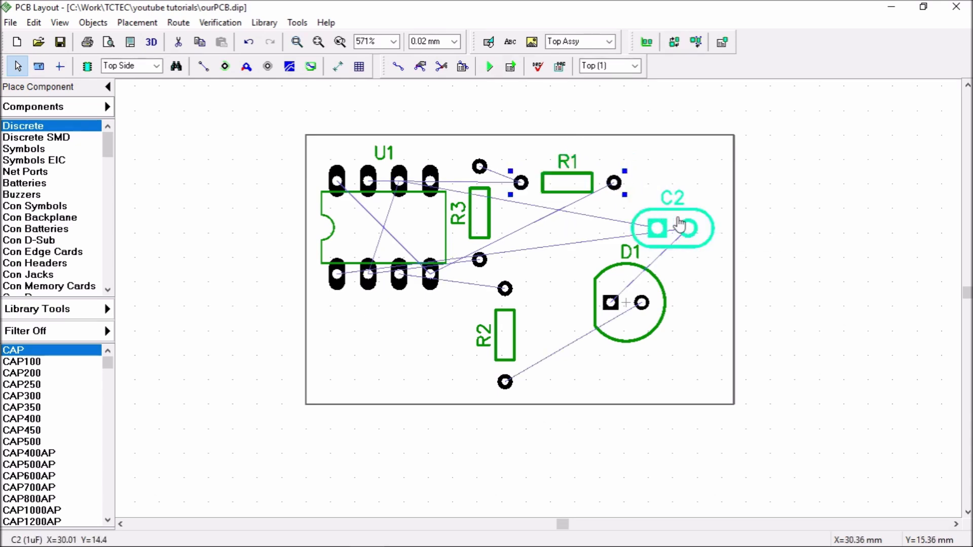
# Shift D1 and U1 lower on the board and park C2 outside the board's upper-left corner
pyautogui.moveTo(680, 224); pyautogui.dragTo(571, 224)
pyautogui.moveTo(639, 279); pyautogui.dragTo(616, 304)
pyautogui.moveTo(423, 215); pyautogui.dragTo(384, 265)
pyautogui.moveTo(563, 228); pyautogui.dragTo(276, 175)
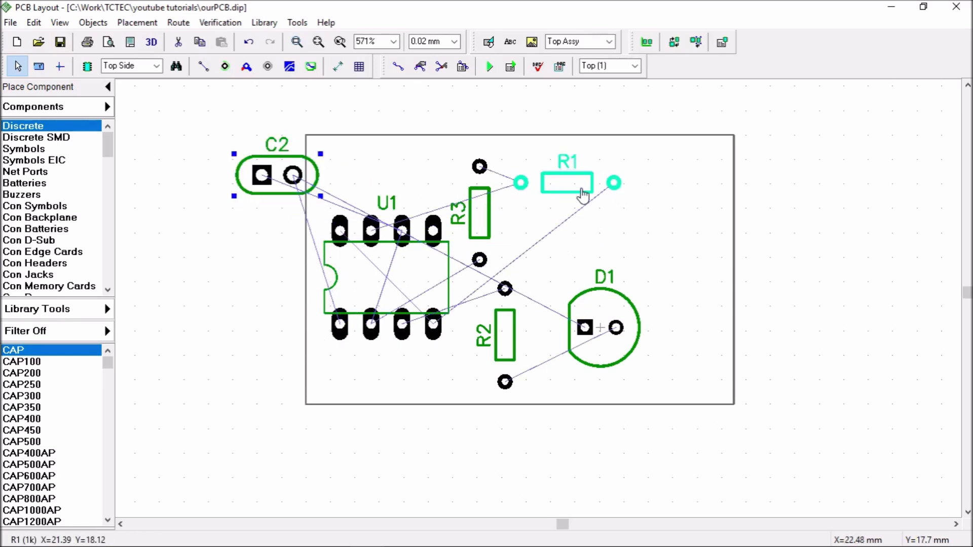
# Clear R1 and R3 off to the right, centre U1 on the board, and place R2 and D1 on its left side
pyautogui.moveTo(582, 195); pyautogui.dragTo(847, 340)
pyautogui.moveTo(478, 223); pyautogui.dragTo(711, 178)
pyautogui.moveTo(388, 274); pyautogui.dragTo(534, 219)
pyautogui.moveTo(603, 309); pyautogui.dragTo(613, 390)
pyautogui.moveTo(505, 337); pyautogui.dragTo(381, 346)
pyautogui.moveTo(539, 239); pyautogui.dragTo(521, 274)
pyautogui.moveTo(615, 391); pyautogui.dragTo(404, 172)
# Place R3 horizontally below U1 and R1 vertically on U1's right side
pyautogui.moveTo(717, 191); pyautogui.dragTo(568, 387)
pyautogui.press('r')
pyautogui.moveTo(836, 333); pyautogui.dragTo(648, 278)
pyautogui.press('r')
# Place R2 beneath D1 and C2 near the board's left edge beside R2
pyautogui.moveTo(373, 352); pyautogui.dragTo(400, 322)
pyautogui.moveTo(308, 194); pyautogui.dragTo(359, 284)
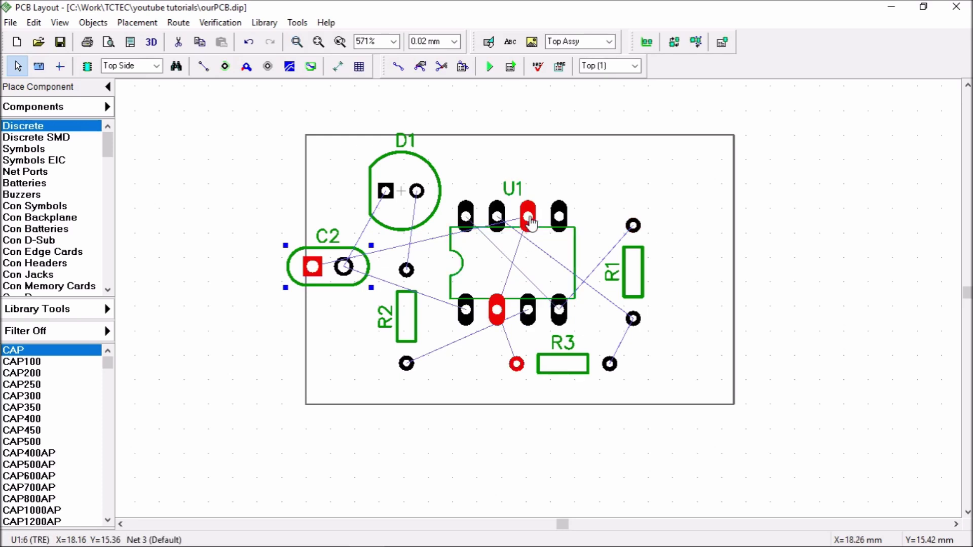
pyautogui.moveTo(365, 276); pyautogui.dragTo(382, 276)
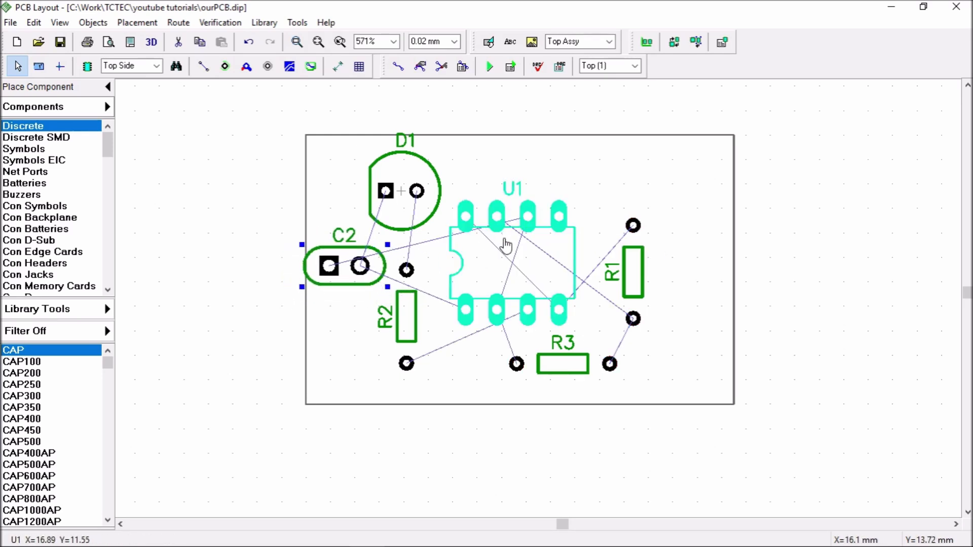
# Rotate C2 upright with its square pad at the lower end, and nudge R2 and U1 slightly
pyautogui.moveTo(360, 271)
pyautogui.mouseDown()
pyautogui.moveTo(343, 297)
pyautogui.moveTo(341, 260)
pyautogui.moveTo(343, 284)
pyautogui.moveTo(349, 272)
pyautogui.mouseUp()
pyautogui.press('r')
pyautogui.press('r')
pyautogui.press('r')
pyautogui.moveTo(420, 319); pyautogui.dragTo(415, 324)
pyautogui.moveTo(528, 279); pyautogui.dragTo(537, 268)
# Rotate R1 by 180° beside U1 and move R3 above R1, cycling through R3's orientations
pyautogui.moveTo(631, 274); pyautogui.dragTo(639, 292)
pyautogui.press('r')
pyautogui.press('r')
pyautogui.moveTo(574, 363); pyautogui.dragTo(638, 185)
pyautogui.press('r')
pyautogui.press('r')
pyautogui.press('r')
pyautogui.press('r')
# Shift R1 toward the board's right edge and place R3 upright between U1 and R1
pyautogui.moveTo(646, 284); pyautogui.dragTo(680, 316)
pyautogui.moveTo(634, 184); pyautogui.dragTo(637, 197)
pyautogui.moveTo(665, 294); pyautogui.dragTo(683, 304)
pyautogui.moveTo(643, 191); pyautogui.dragTo(638, 316)
pyautogui.press('r')
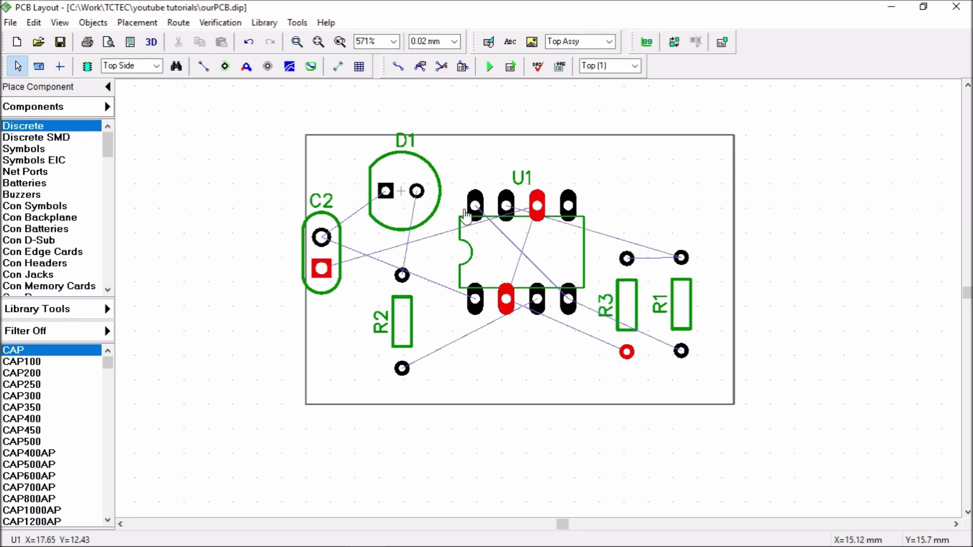
# Nudge U1, D1 and R2 into line and move C2 below D1, directly left of R2
pyautogui.moveTo(500, 253); pyautogui.dragTo(500, 244)
pyautogui.moveTo(426, 210); pyautogui.dragTo(428, 222)
pyautogui.moveTo(391, 310); pyautogui.dragTo(407, 316)
pyautogui.moveTo(338, 263); pyautogui.dragTo(372, 343)
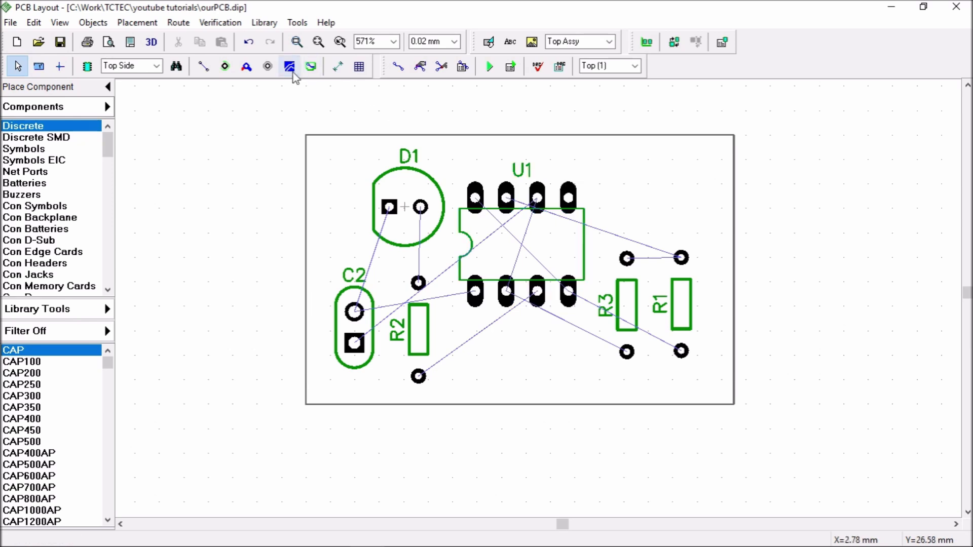
# Place mounting holes near the four board corners and enlarge the upper-left one with a 5 mm outer diameter, moving it inside the outline
pyautogui.click(268, 67)
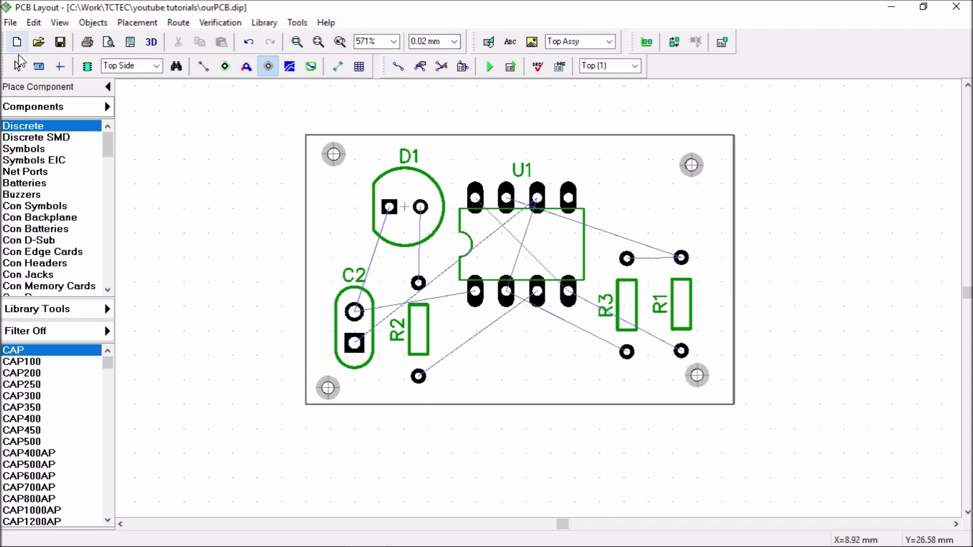
pyautogui.click(17, 66)
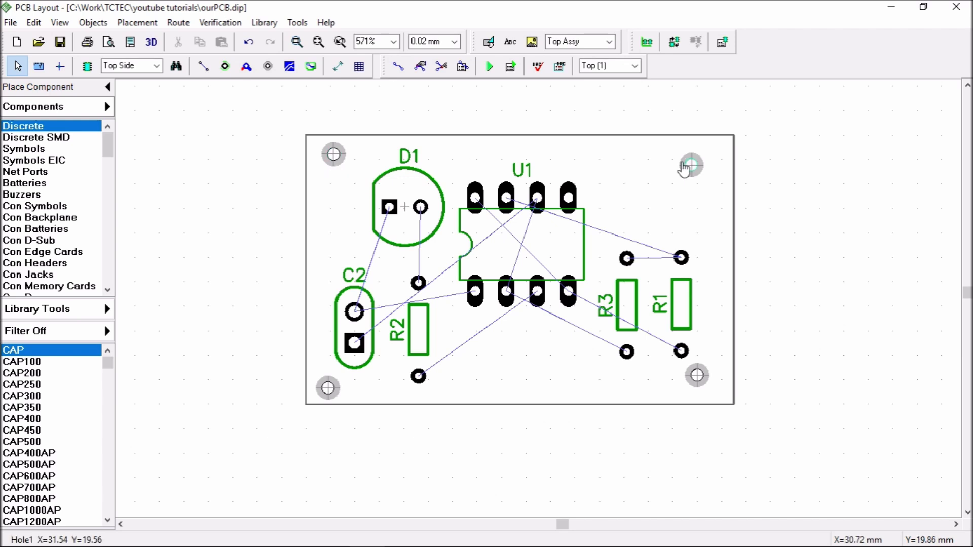
pyautogui.rightClick(329, 156)
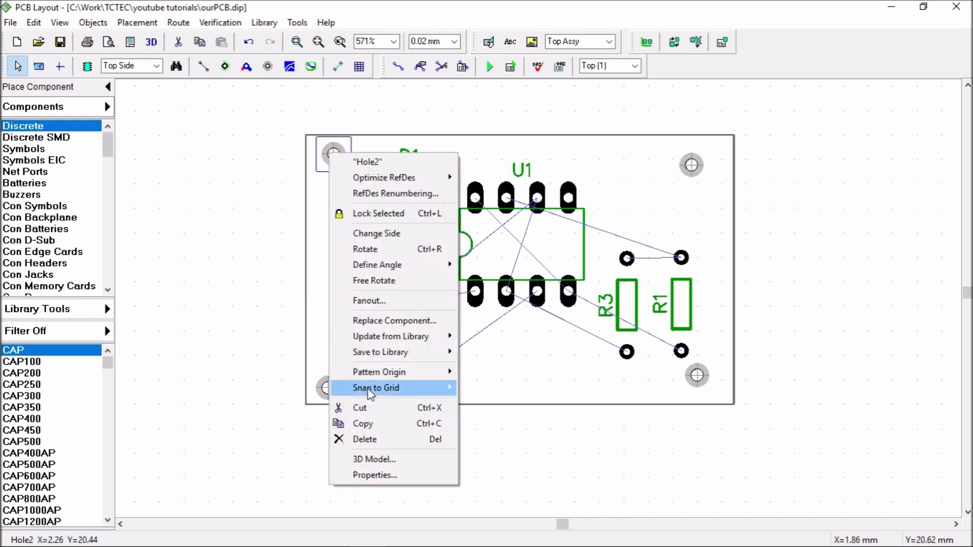
pyautogui.click(387, 476)
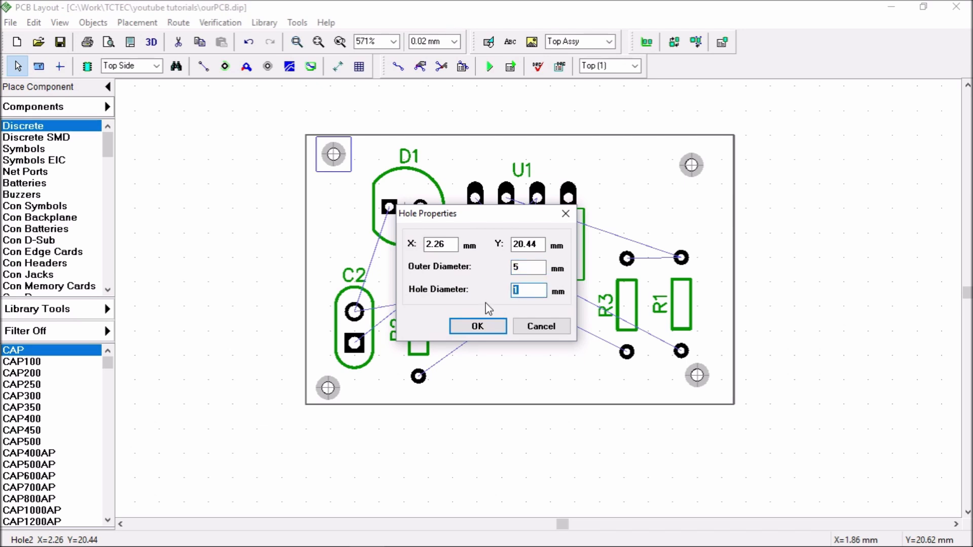
pyautogui.click(477, 327)
pyautogui.moveTo(343, 183); pyautogui.dragTo(354, 201)
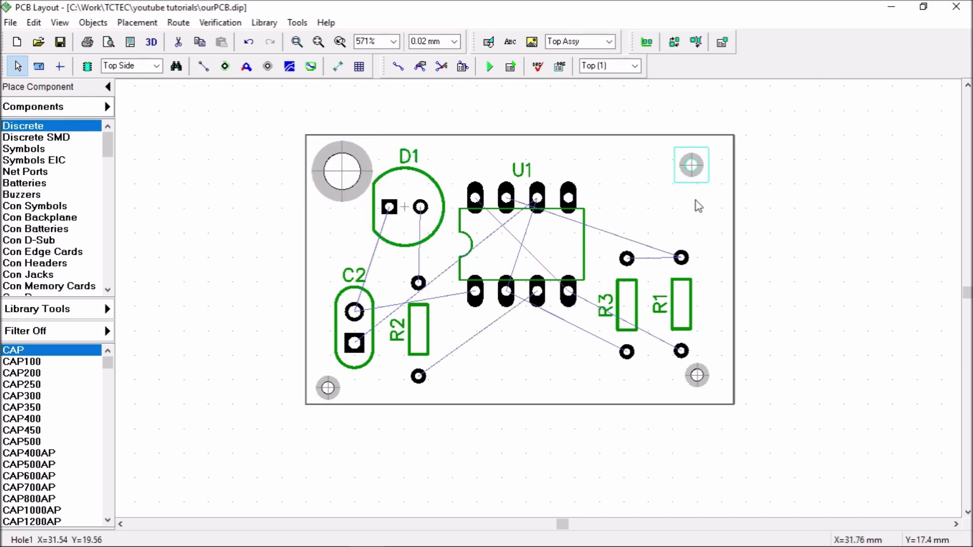
# Delete the three small mounting holes and paste a copy of the large hole near the board's right edge
pyautogui.press('Delete')
pyautogui.click(306, 341)
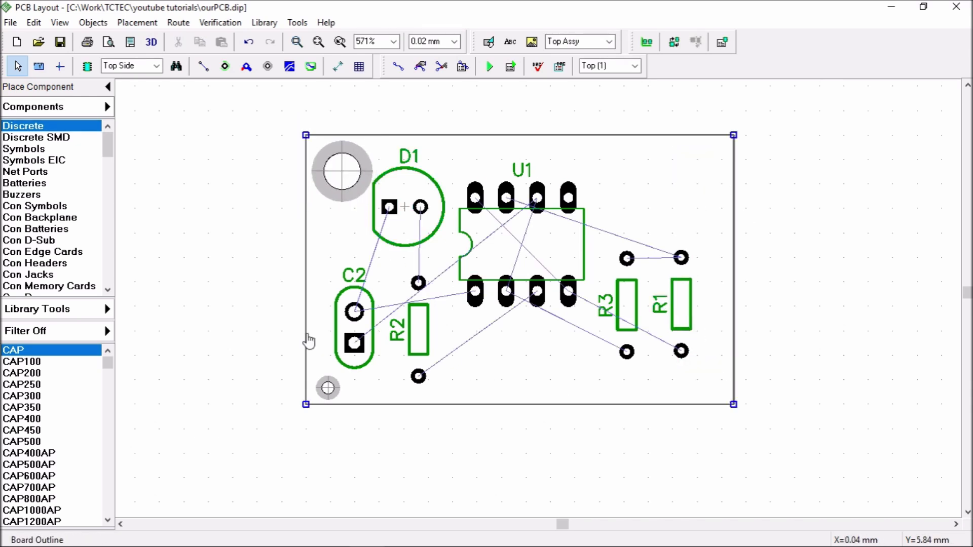
pyautogui.rightClick(346, 183)
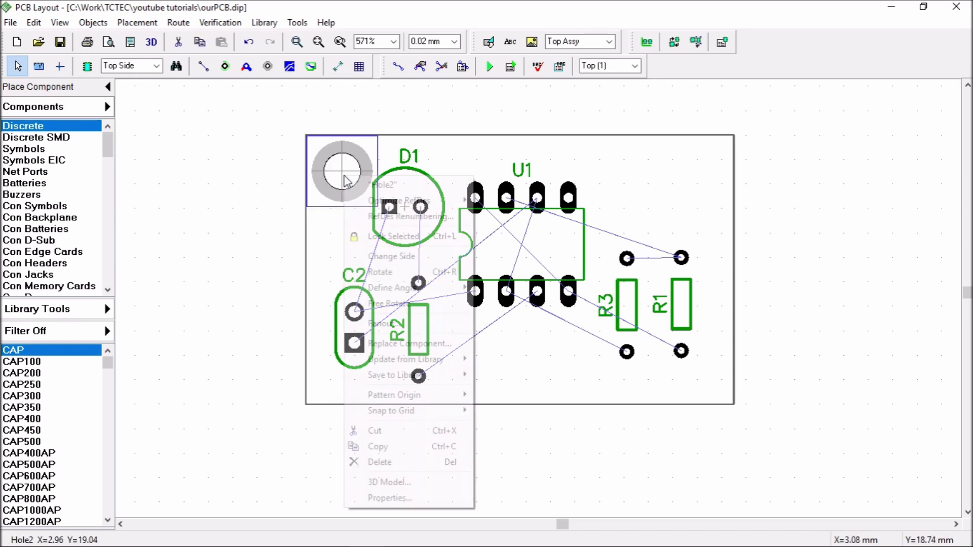
pyautogui.click(370, 448)
pyautogui.rightClick(669, 189)
pyautogui.click(699, 191)
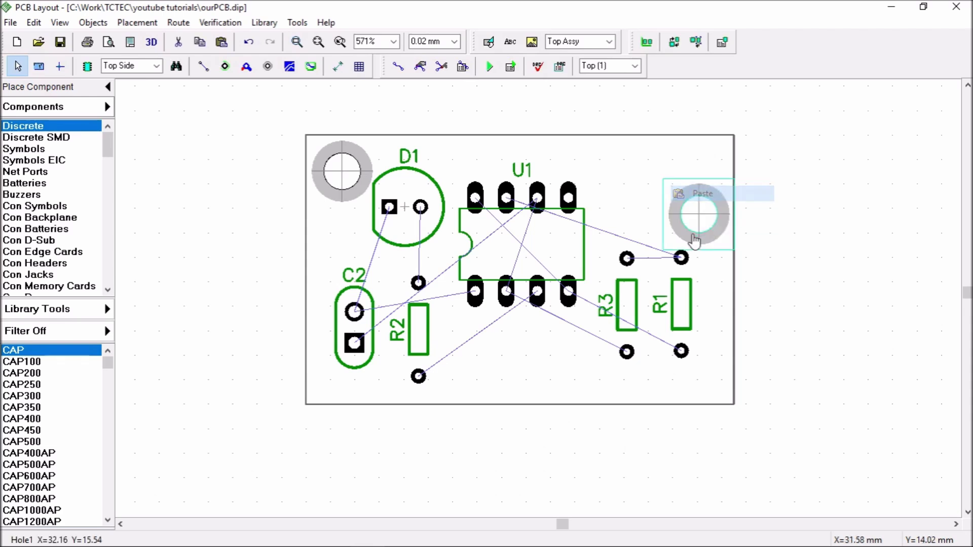
# Move the copied mounting hole to the board's lower-right corner and shift R1 and R3 up beside U1
pyautogui.moveTo(704, 332); pyautogui.dragTo(706, 385)
pyautogui.moveTo(690, 298); pyautogui.dragTo(687, 254)
pyautogui.moveTo(623, 304); pyautogui.dragTo(623, 259)
pyautogui.moveTo(703, 378); pyautogui.dragTo(690, 360)
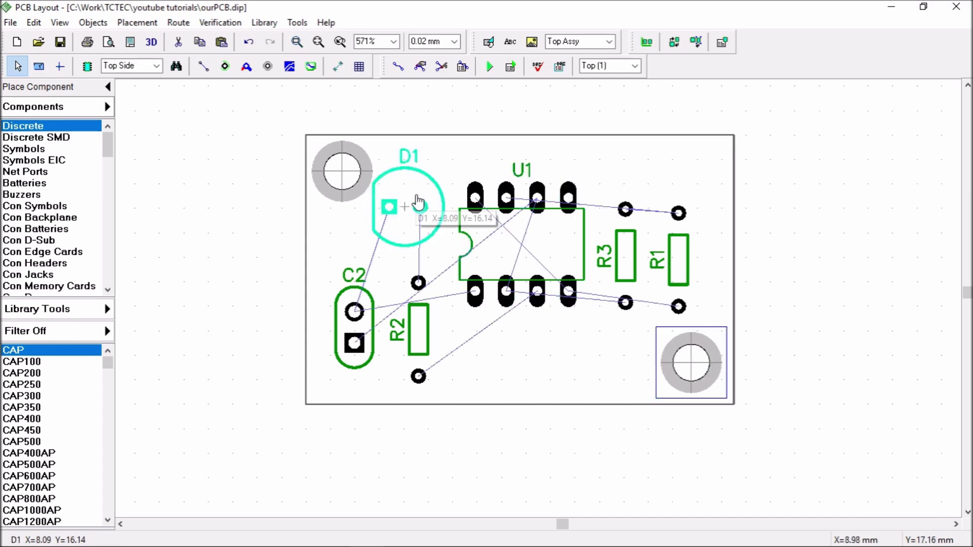
# Fine-tune the positions of both mounting holes, and shift U1 and D1 slightly down and right
pyautogui.moveTo(355, 181)
pyautogui.mouseDown()
pyautogui.moveTo(358, 189)
pyautogui.moveTo(354, 180)
pyautogui.mouseUp()
pyautogui.moveTo(704, 358); pyautogui.dragTo(709, 364)
pyautogui.moveTo(530, 269); pyautogui.dragTo(536, 283)
pyautogui.moveTo(445, 219); pyautogui.dragTo(451, 232)
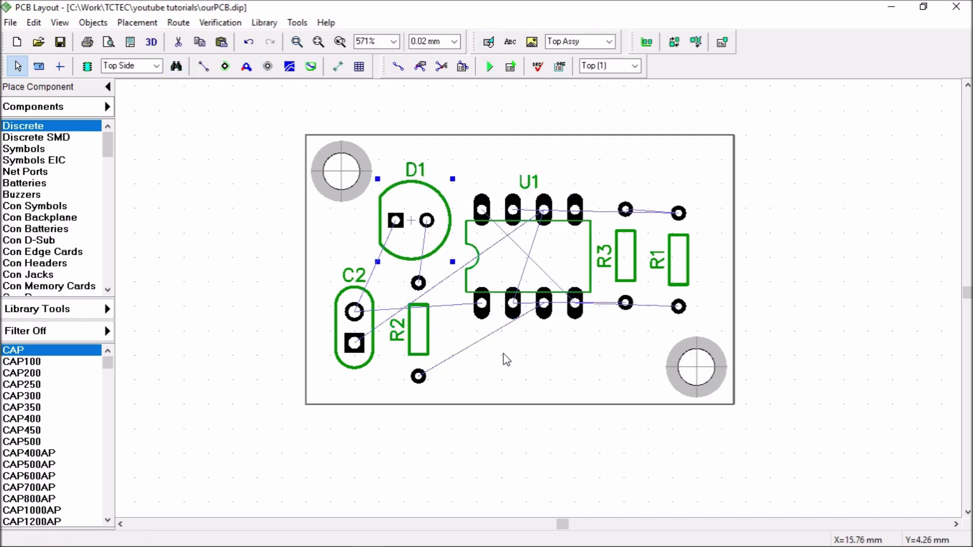
# Manually route a trace from R3's upper pad around the top of U1 to U1's pin 7
pyautogui.click(400, 71)
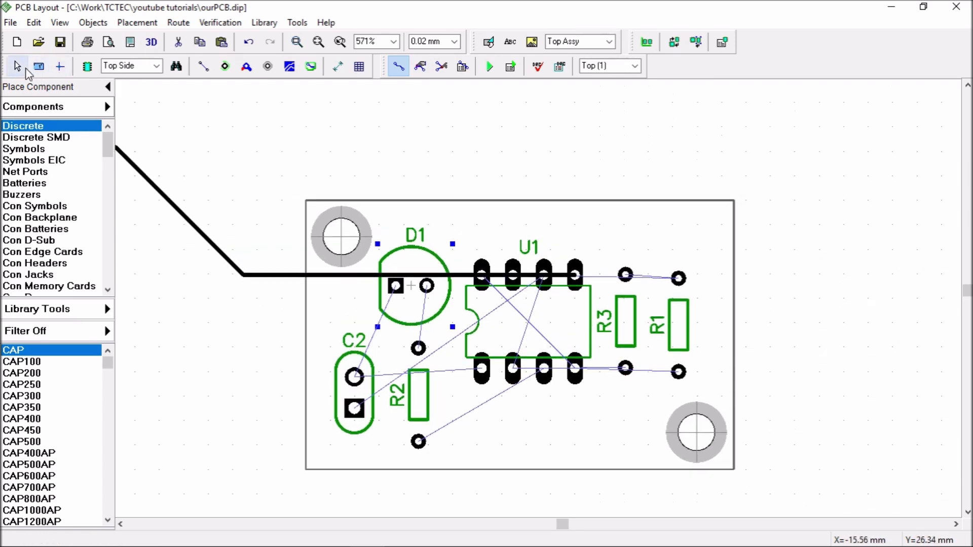
pyautogui.click(17, 66)
pyautogui.scroll(-1, 578, 361)
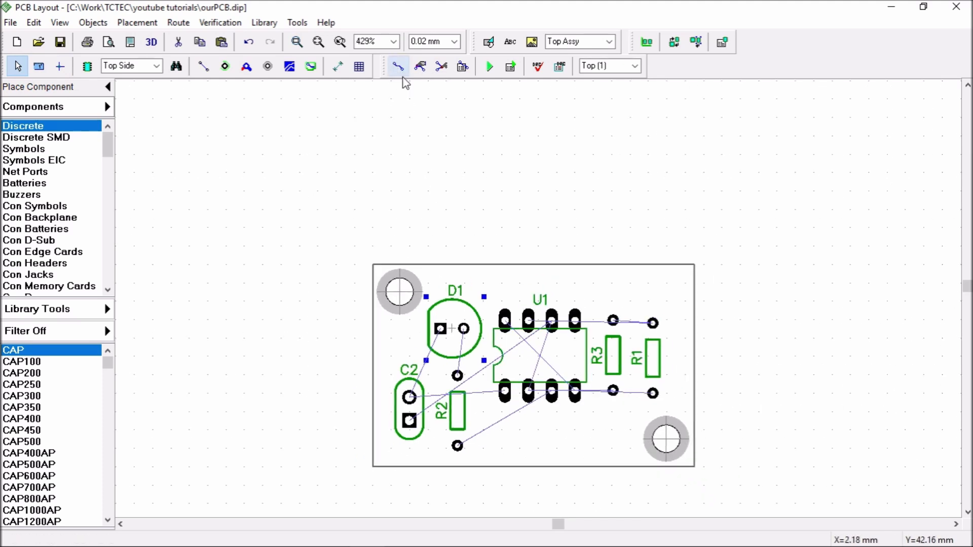
pyautogui.scroll(2, 570, 389)
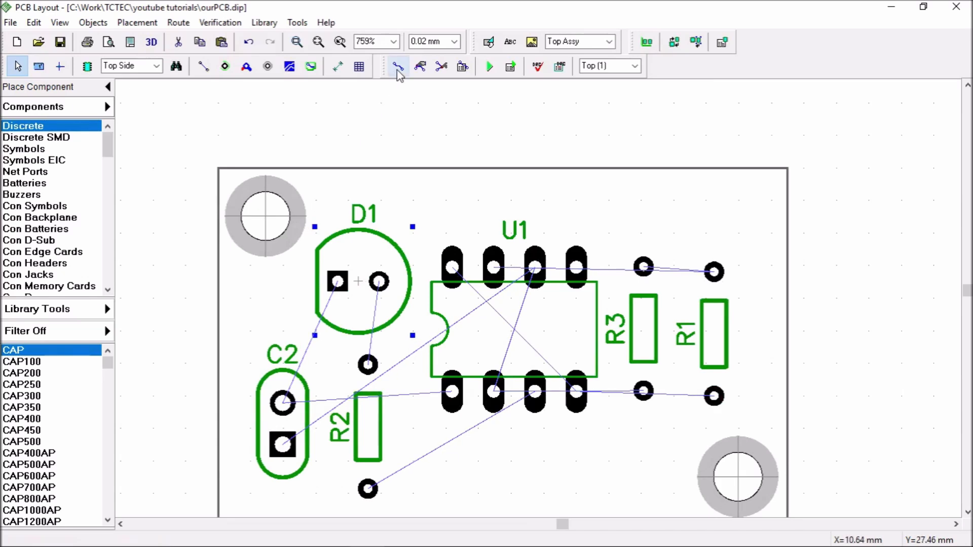
pyautogui.scroll(-1, 628, 126)
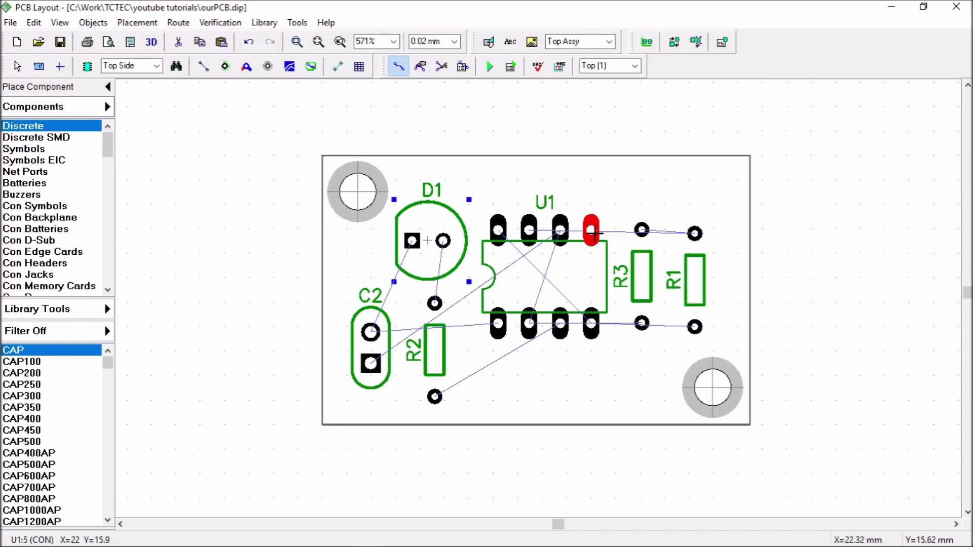
pyautogui.click(641, 229)
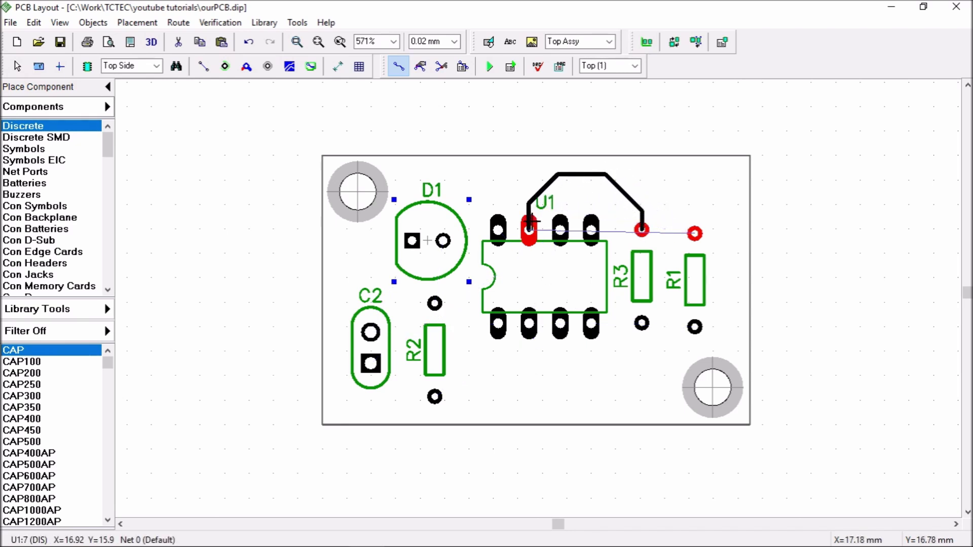
pyautogui.click(529, 229)
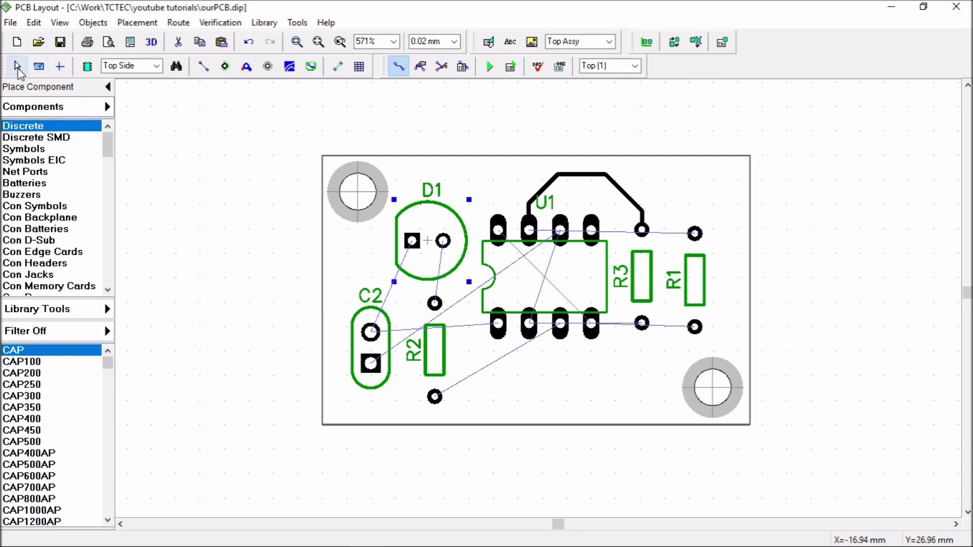
# Set the width of the trace between R3 and U1 to a custom 1 mm
pyautogui.rightClick(630, 197)
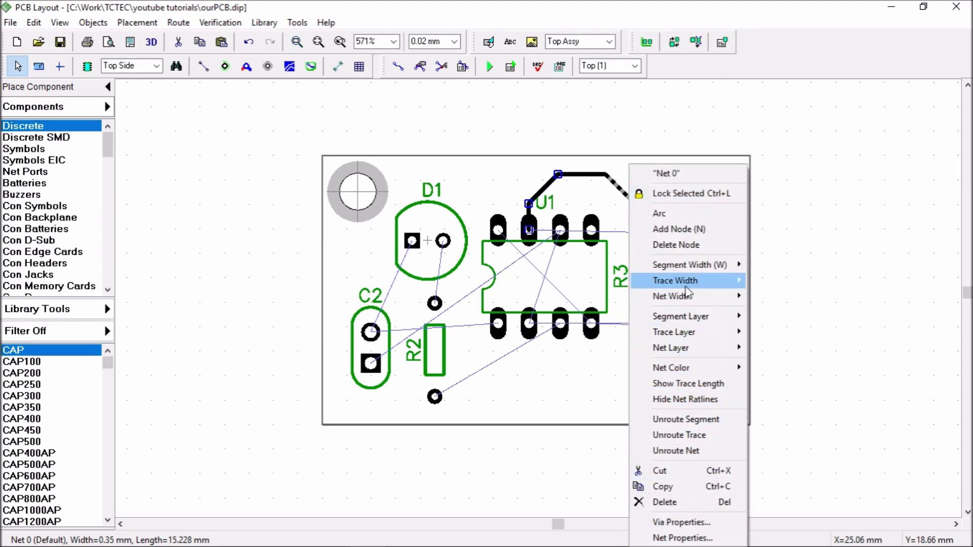
pyautogui.moveTo(685, 282)
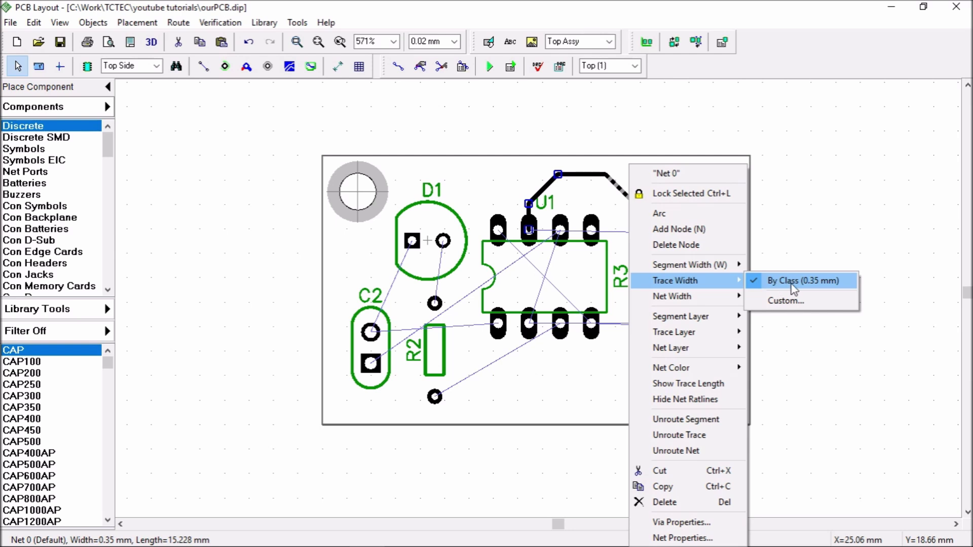
pyautogui.click(794, 301)
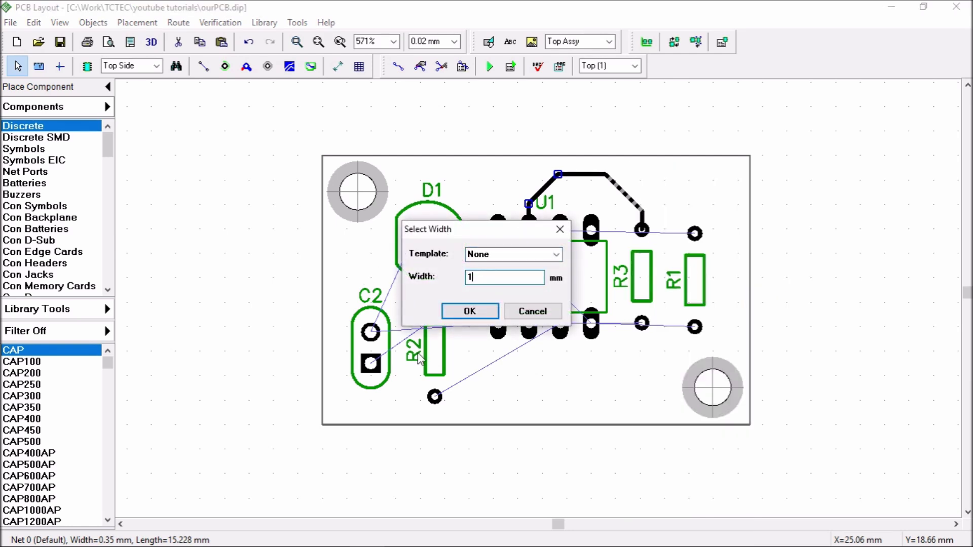
pyautogui.click(470, 311)
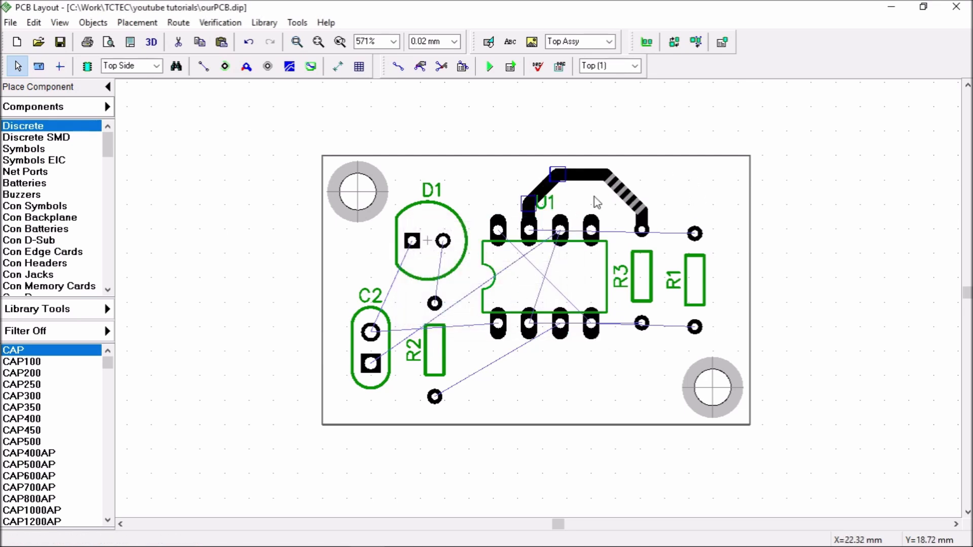
# Undo the trace width change and unroute the trace between R3 and U1
pyautogui.hotkey('ctrl', 'z')
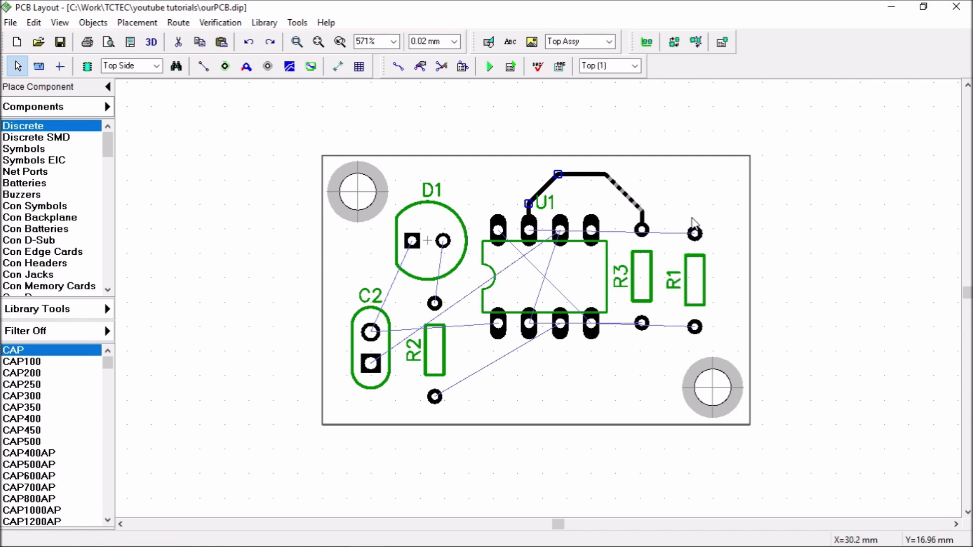
pyautogui.rightClick(611, 167)
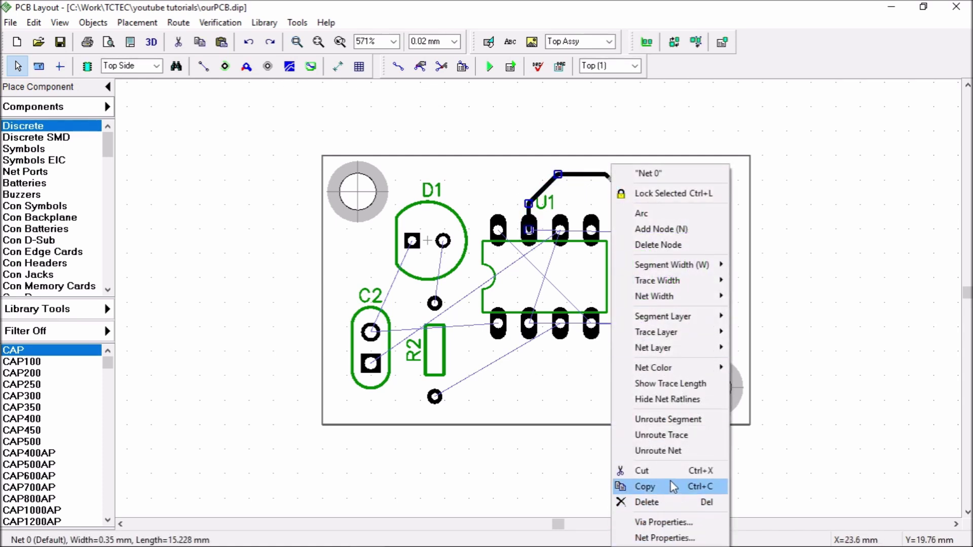
pyautogui.click(667, 436)
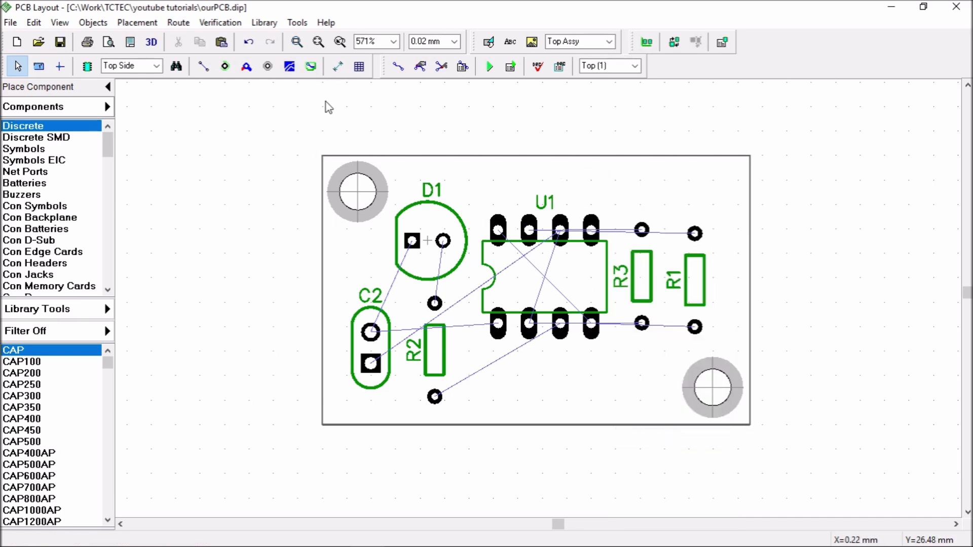
# Set the default route trace width to 0.5 mm and the trace clearance to 0.35 mm
pyautogui.click(178, 23)
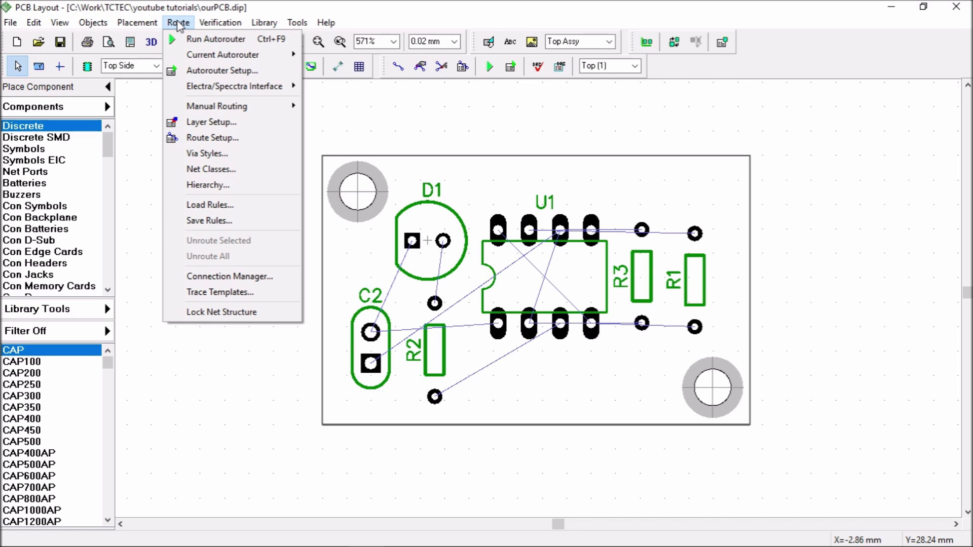
pyautogui.click(206, 137)
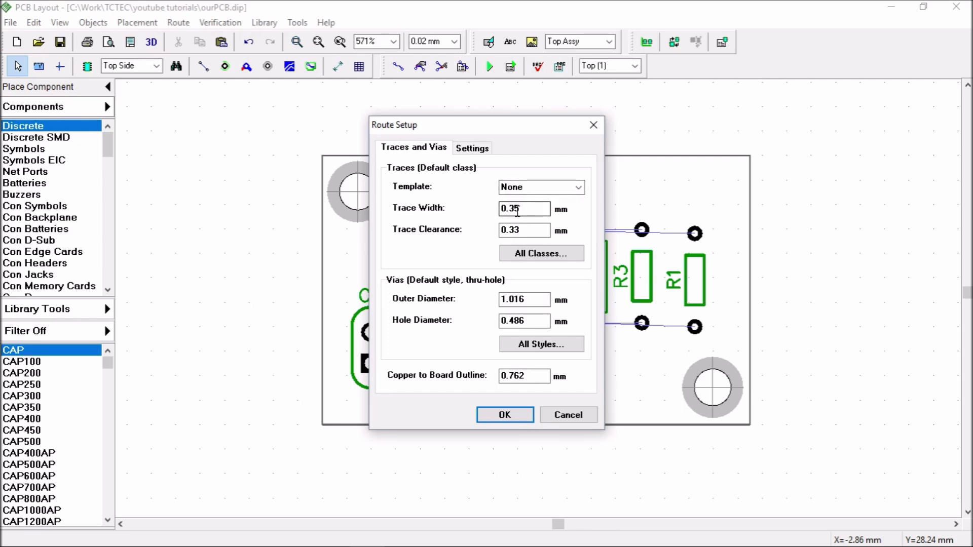
pyautogui.moveTo(523, 208); pyautogui.dragTo(504, 210)
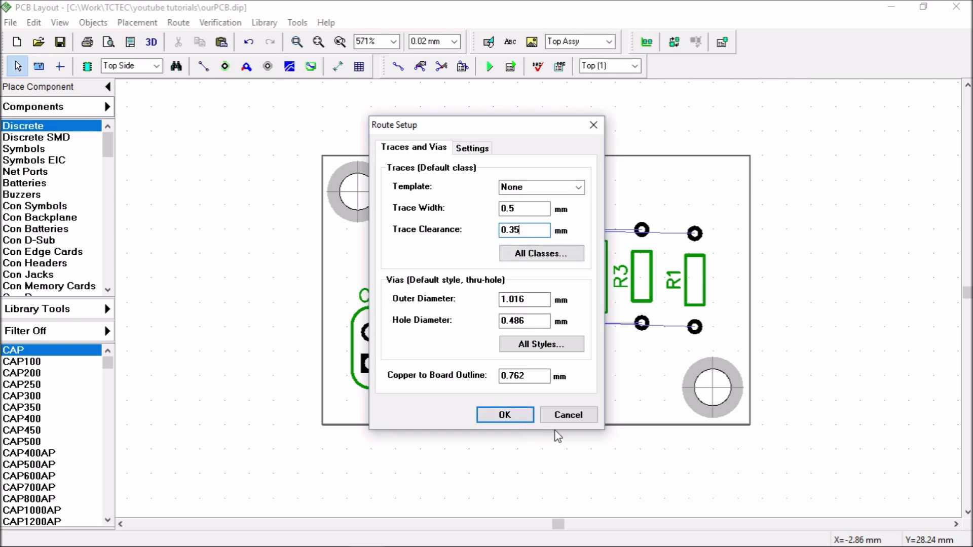
pyautogui.click(518, 418)
# Manually route a top-layer trace from U1's pin 6 over the chip and down between R3 and R1 to R3's lower pad
pyautogui.click(397, 65)
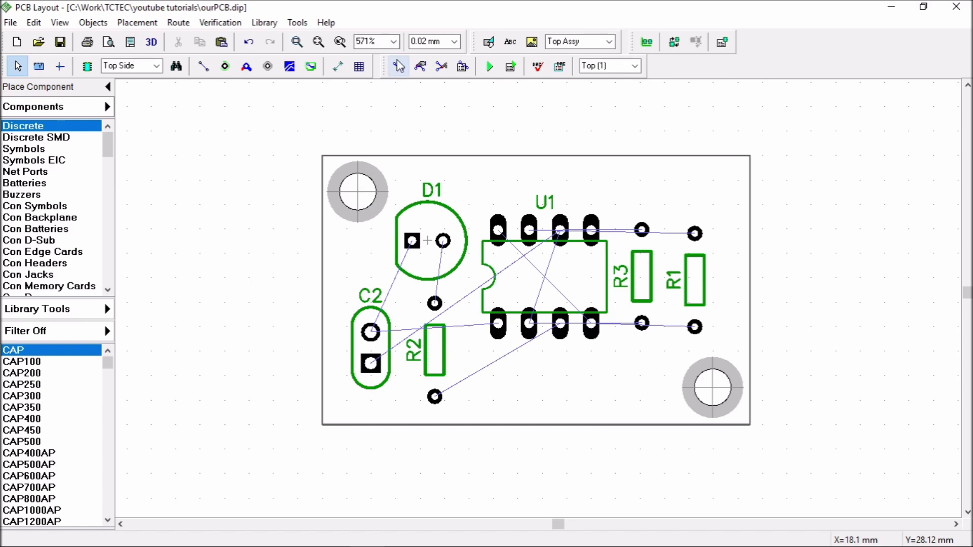
pyautogui.click(560, 231)
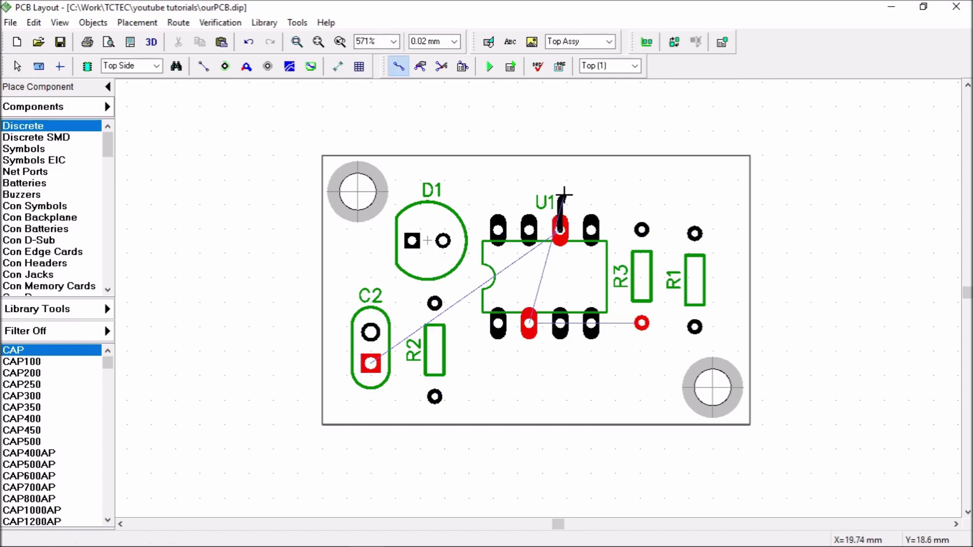
pyautogui.click(573, 185)
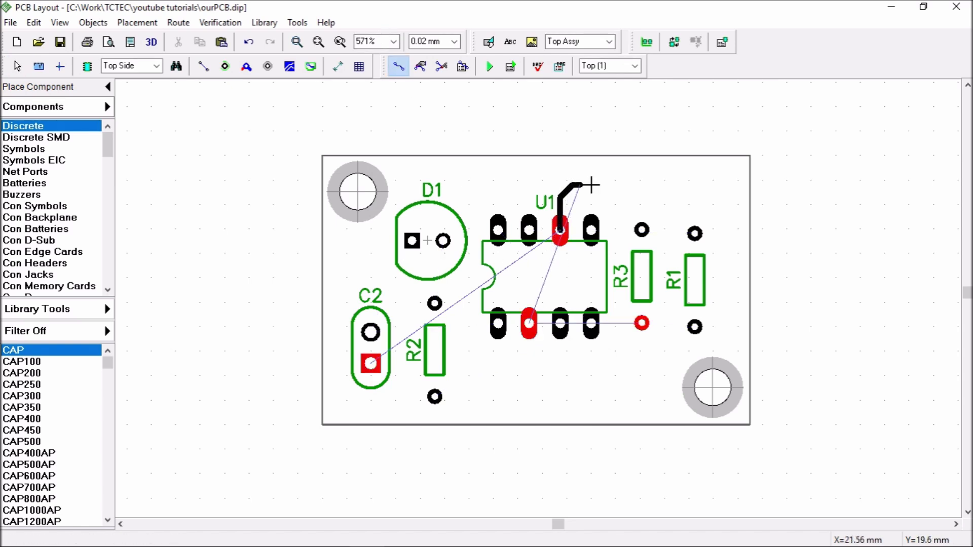
pyautogui.click(671, 205)
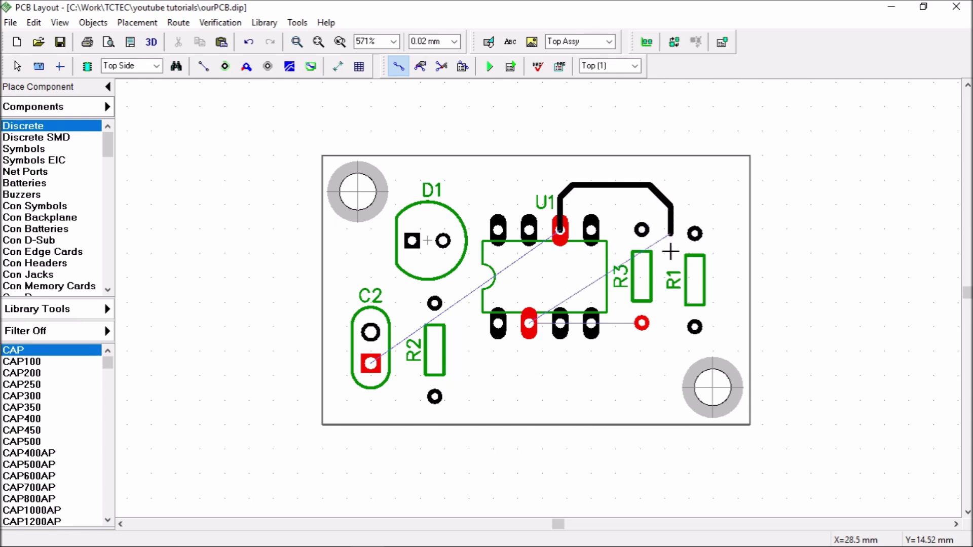
pyautogui.click(661, 322)
pyautogui.click(642, 323)
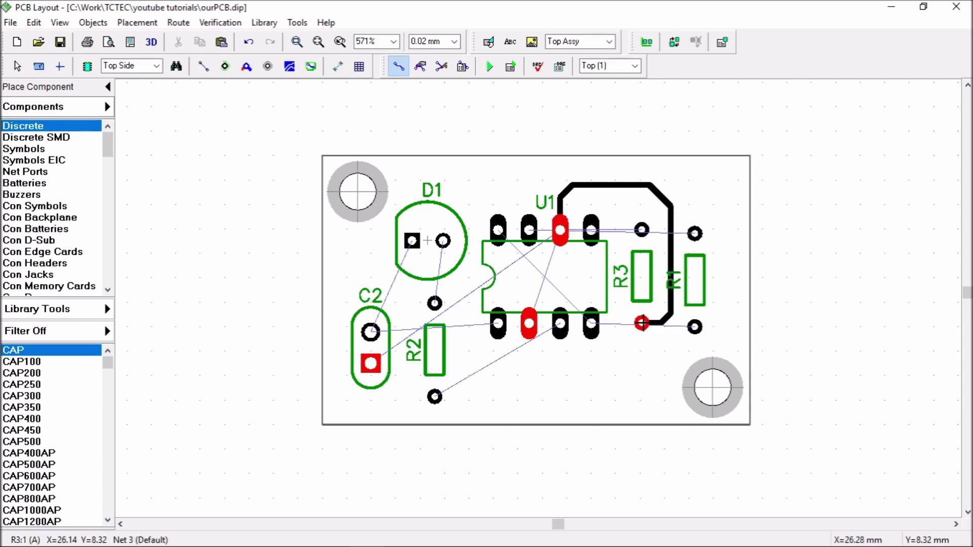
# Route a top-layer trace from U1's pin 2 diagonally beneath the chip body to pin 6, and leave routing mode
pyautogui.click(529, 323)
pyautogui.click(560, 262)
pyautogui.click(560, 230)
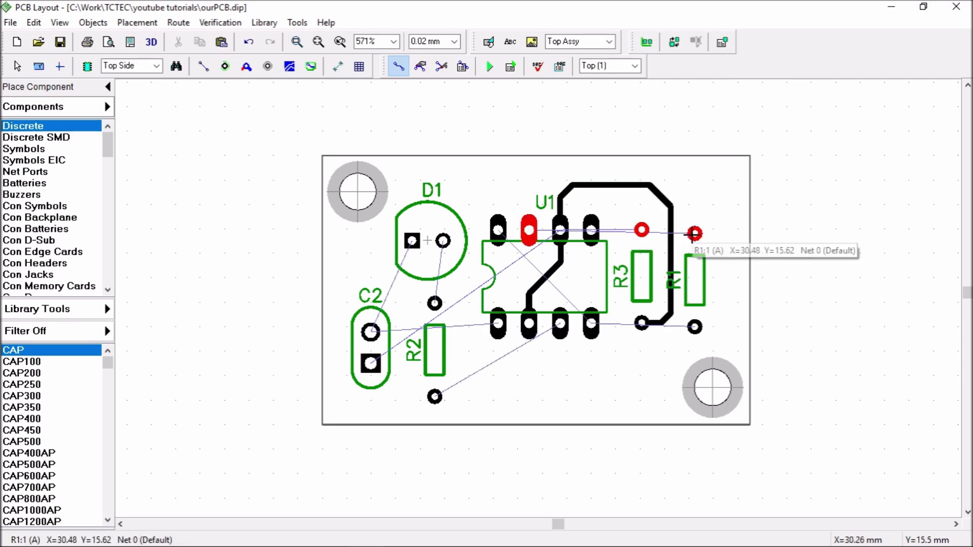
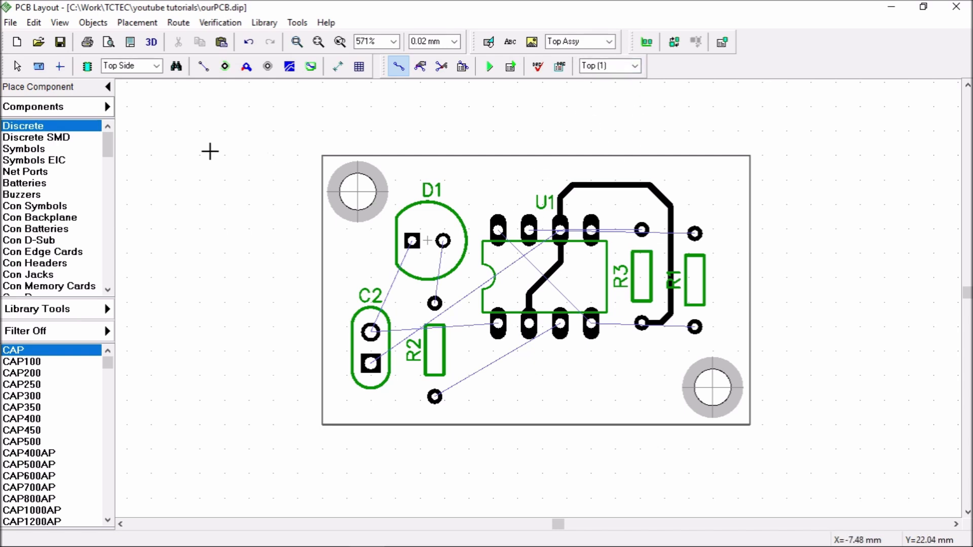
pyautogui.click(17, 66)
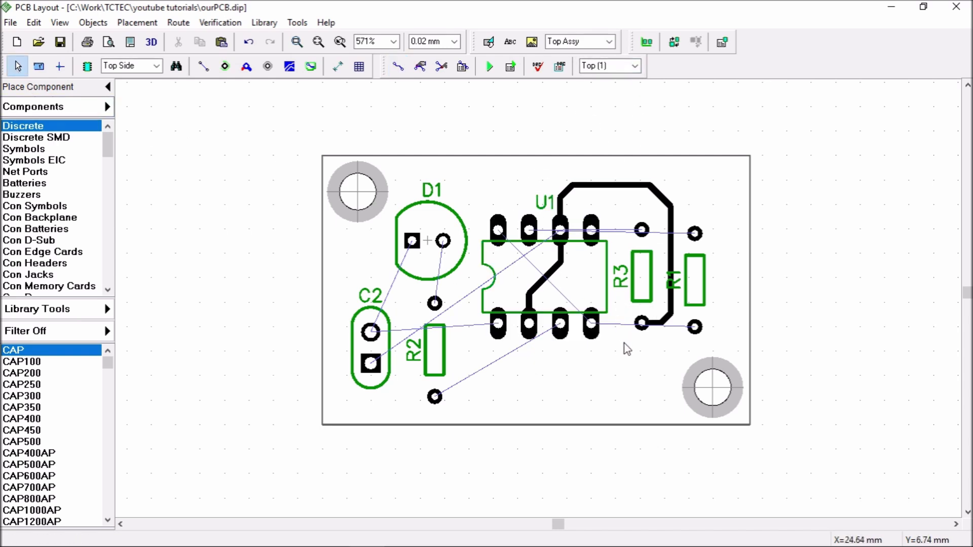
# Compare the board's top and bottom copper layers by alternating the active layer, ending on Top (1)
pyautogui.click(635, 66)
pyautogui.click(608, 89)
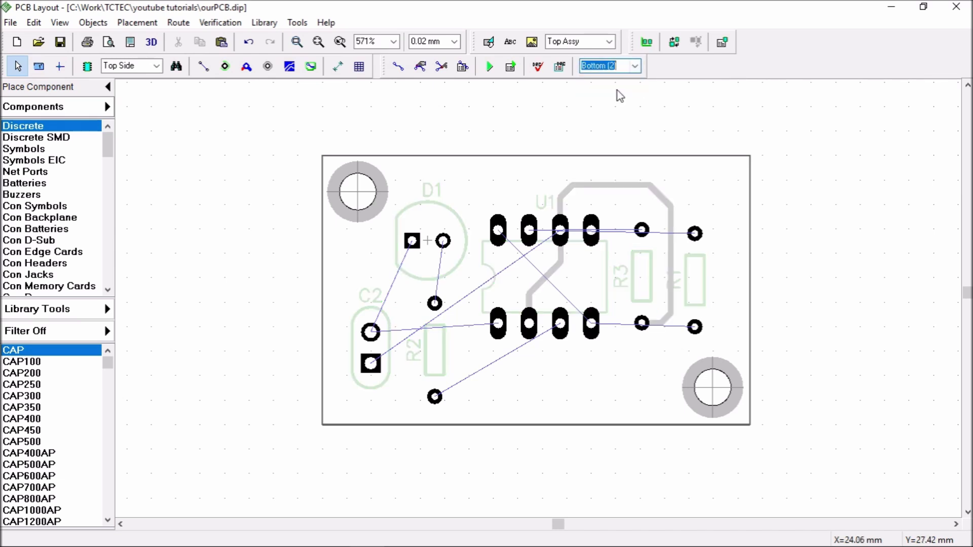
pyautogui.click(635, 66)
pyautogui.click(618, 80)
pyautogui.click(634, 66)
pyautogui.click(624, 89)
pyautogui.click(635, 67)
pyautogui.click(617, 79)
pyautogui.click(635, 66)
pyautogui.click(623, 88)
pyautogui.click(635, 67)
pyautogui.click(615, 79)
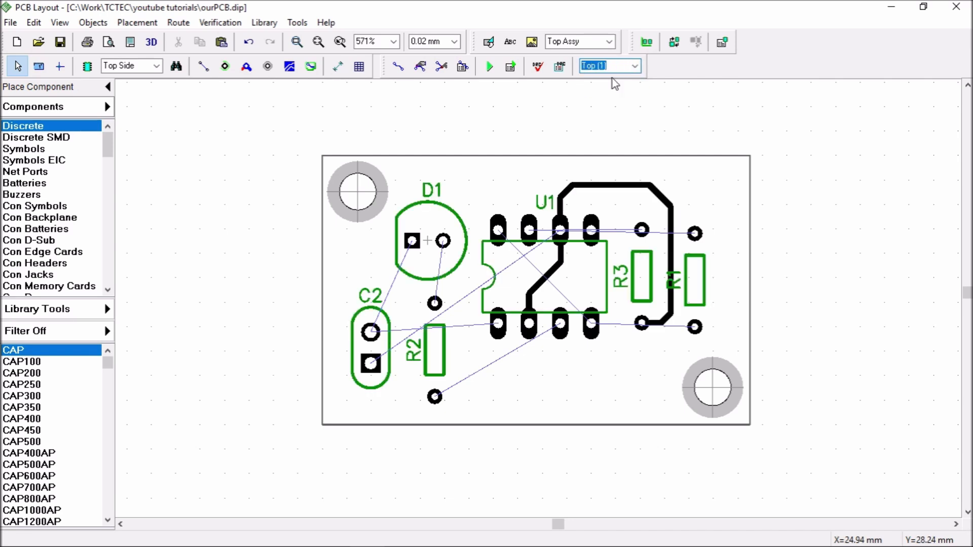
# Make Bottom (2) the active layer and route a trace on it from U1's pin 1 to C2's round pad
pyautogui.click(398, 66)
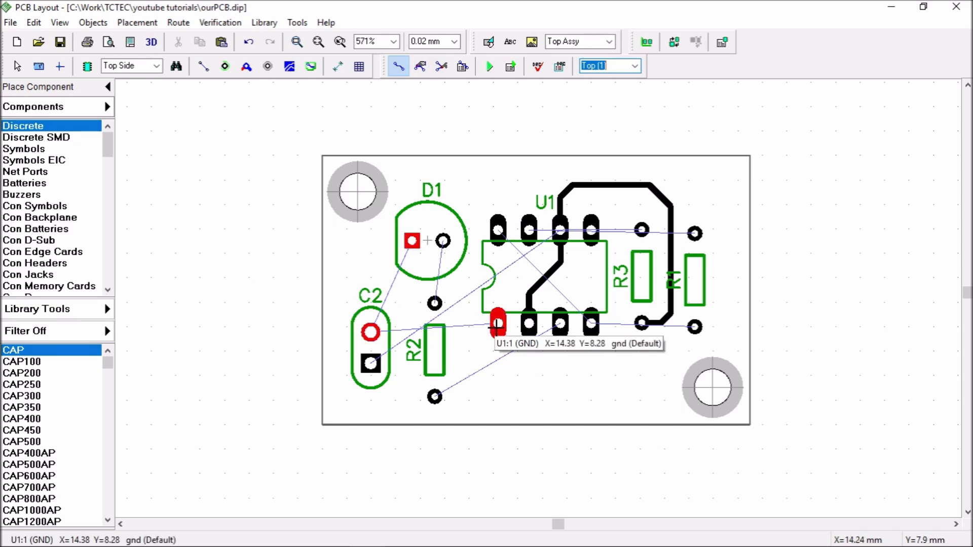
pyautogui.click(634, 66)
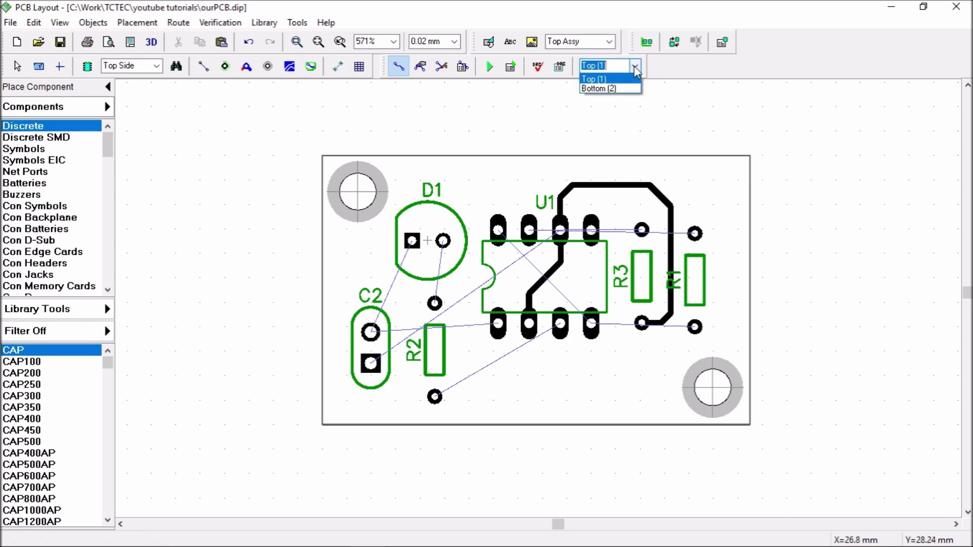
pyautogui.click(610, 88)
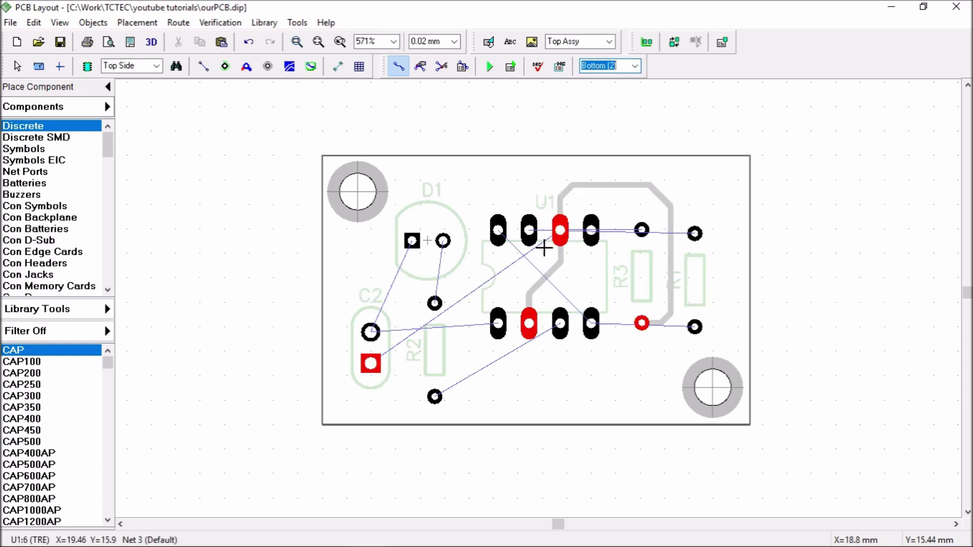
pyautogui.click(499, 325)
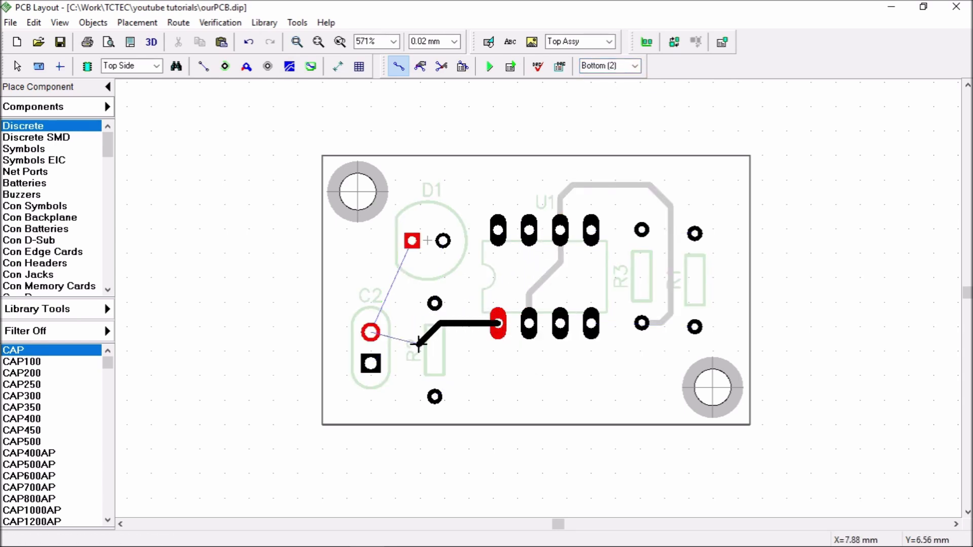
pyautogui.click(370, 332)
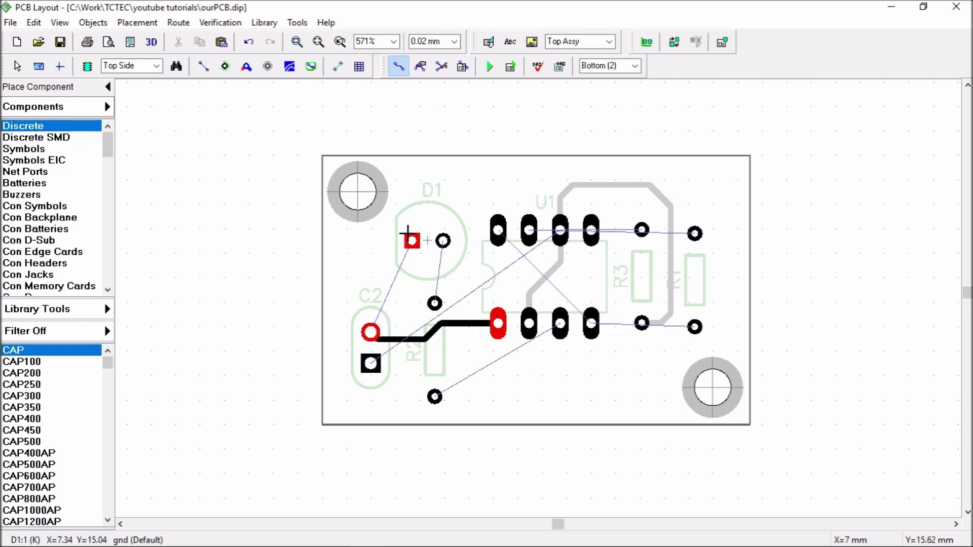
# Route a bottom-layer trace from D1's square pad to C2's round pad, and leave routing mode
pyautogui.click(410, 236)
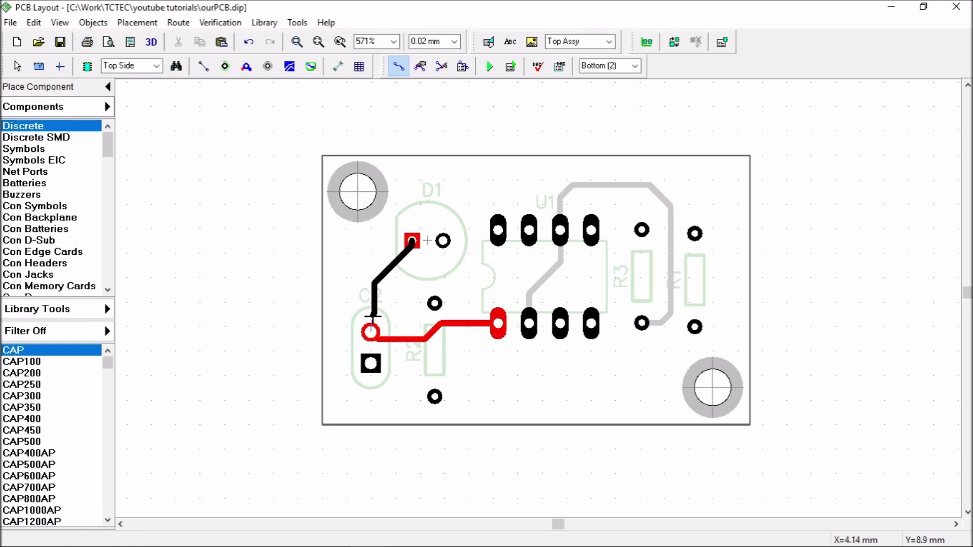
pyautogui.click(370, 332)
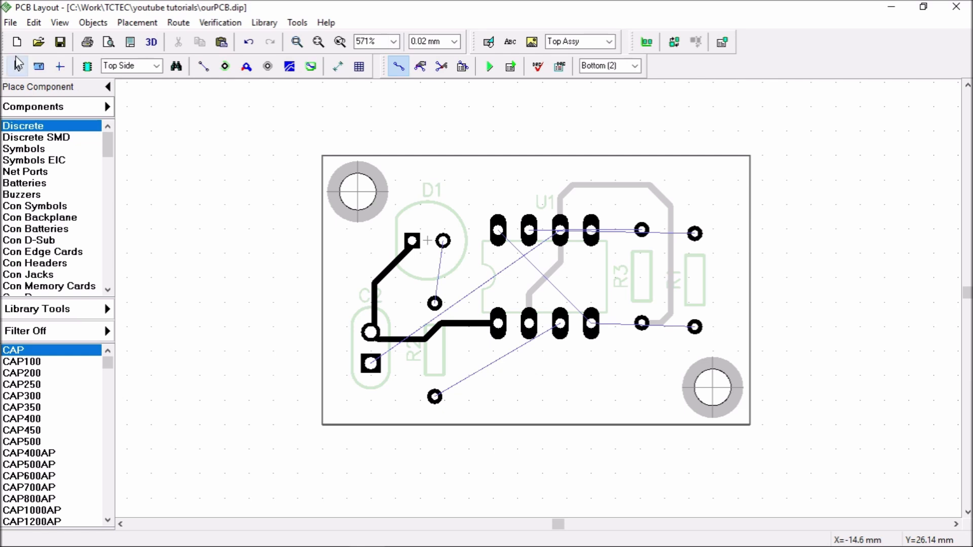
pyautogui.click(19, 70)
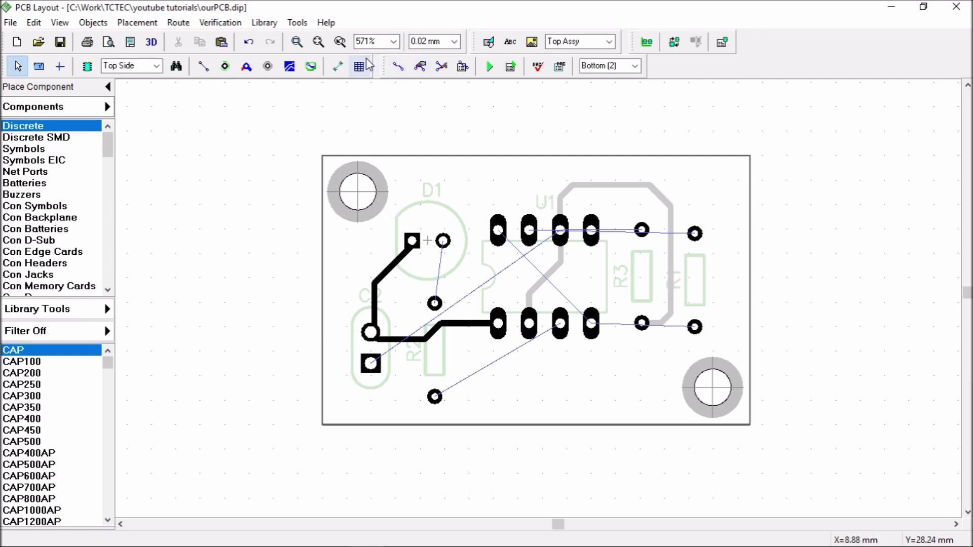
# Outline a bottom-layer copper pour just inside the board edge, stepping around both mounting holes, and finish the polygon
pyautogui.click(291, 67)
pyautogui.click(402, 173)
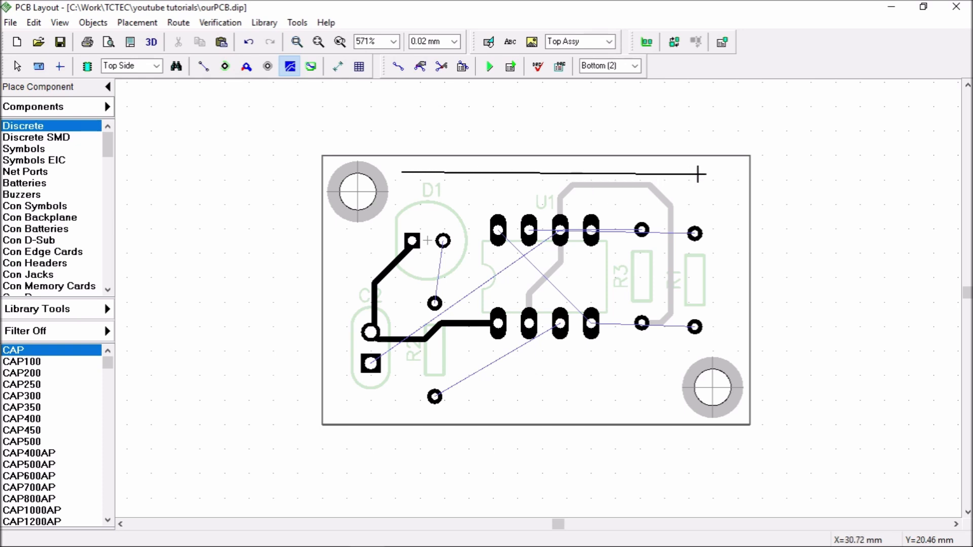
pyautogui.click(715, 174)
pyautogui.click(716, 347)
pyautogui.click(650, 360)
pyautogui.click(648, 406)
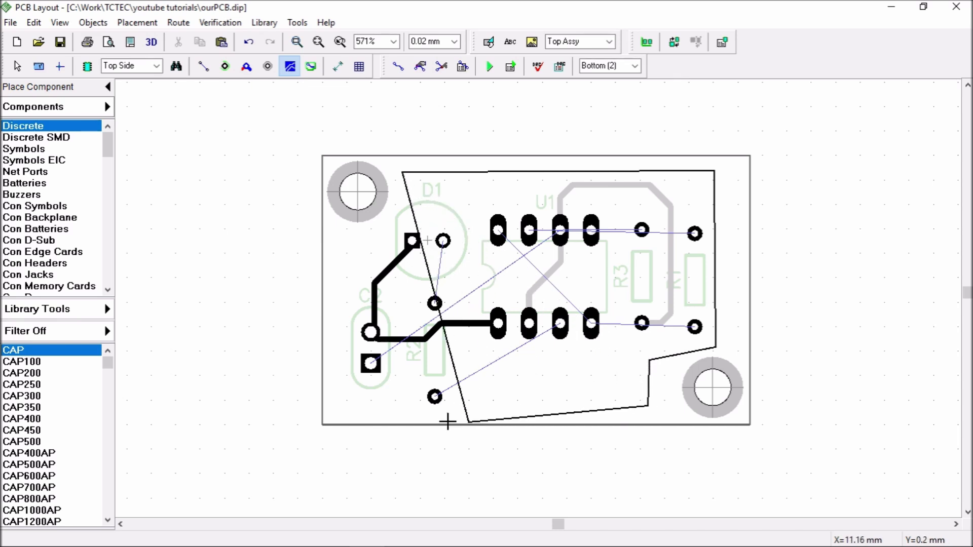
pyautogui.click(338, 407)
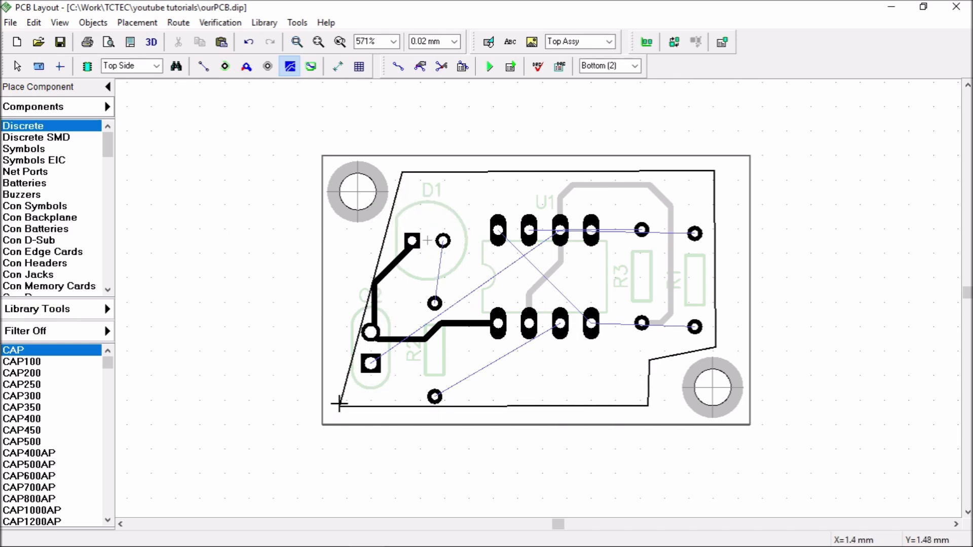
pyautogui.click(343, 251)
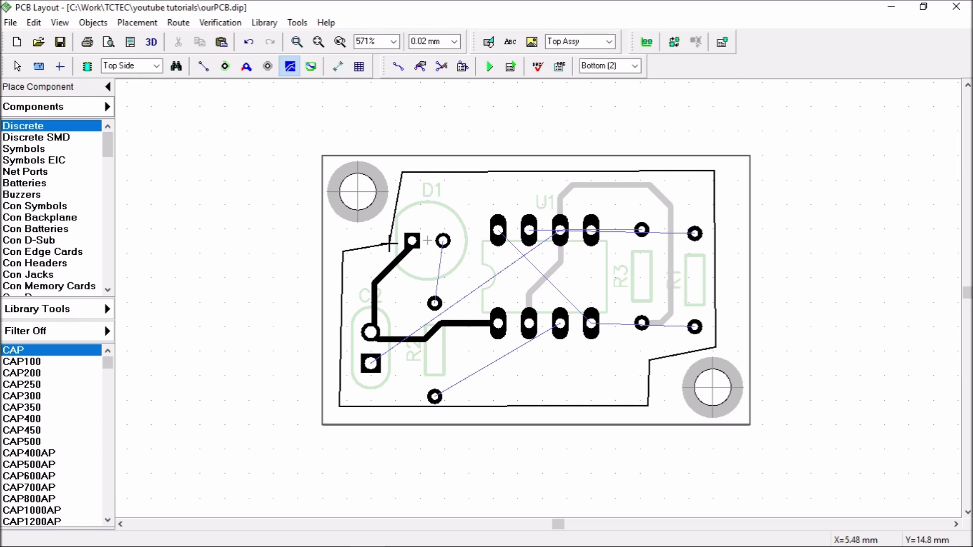
pyautogui.click(389, 243)
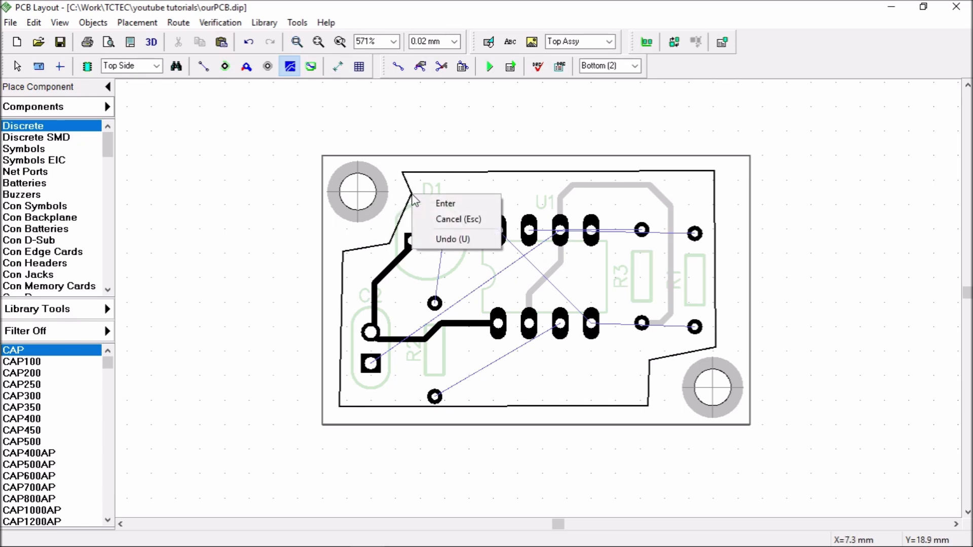
pyautogui.rightClick(412, 194)
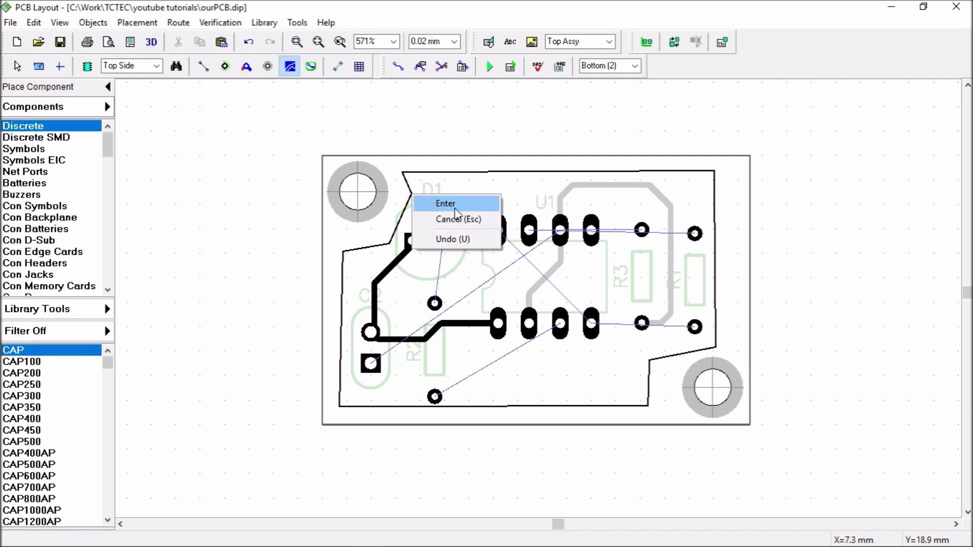
pyautogui.click(446, 204)
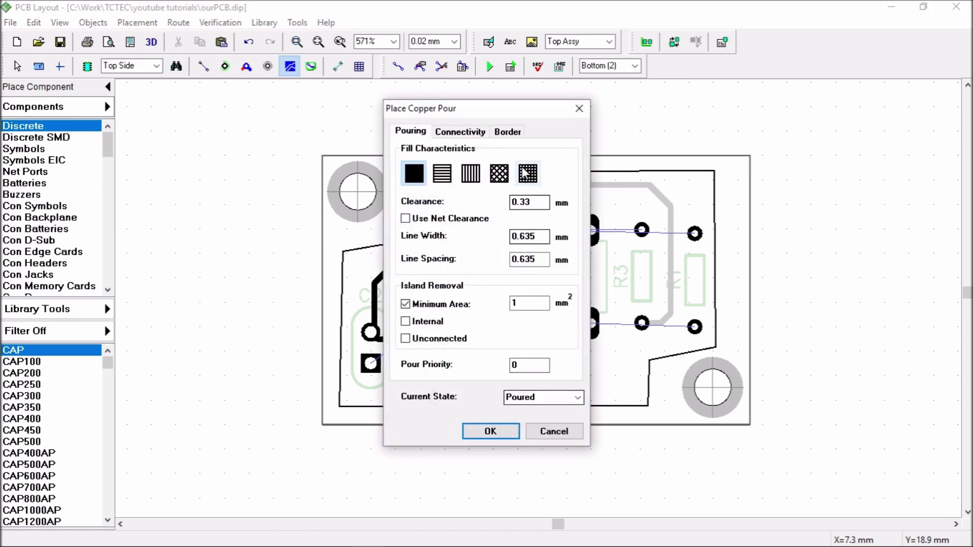
# Connect the copper pour to the gnd net and place it with the Poured state
pyautogui.click(479, 134)
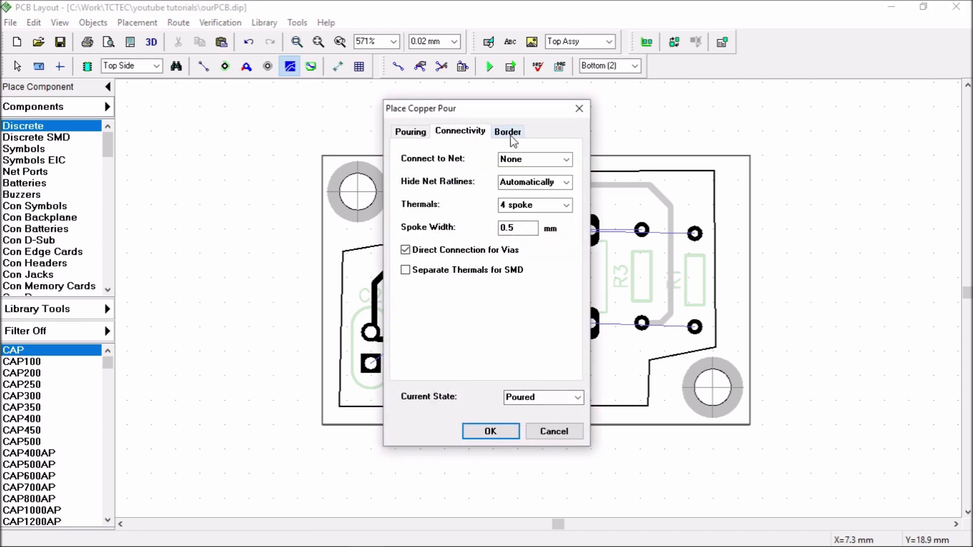
pyautogui.click(567, 160)
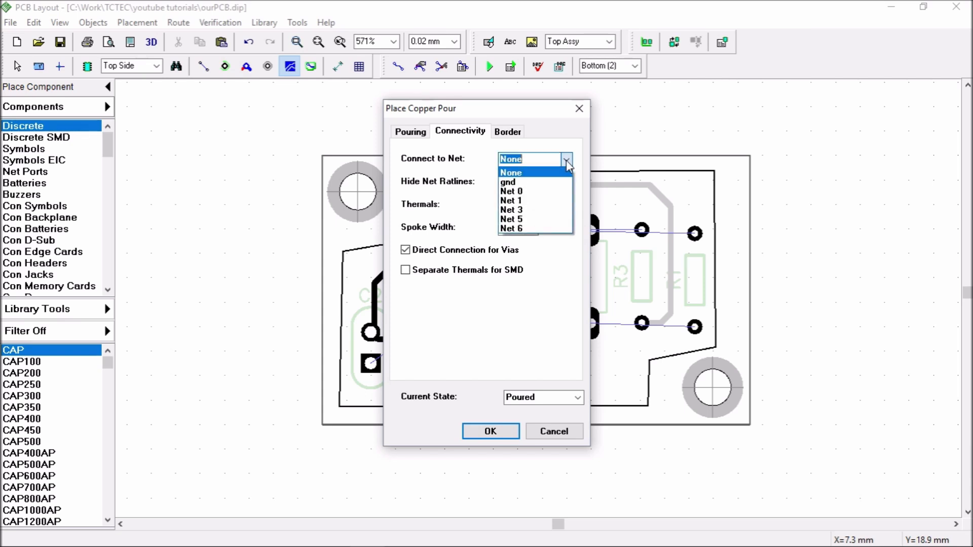
pyautogui.click(538, 176)
pyautogui.click(492, 432)
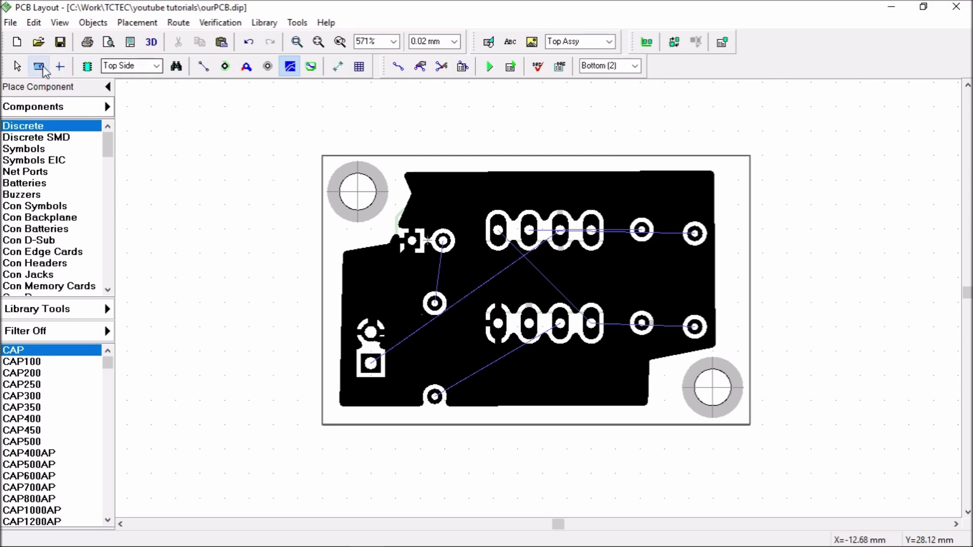
# Slightly shift the D1–C2 ground trace and the C2–U1 ground trace segment under the copper pour
pyautogui.click(18, 66)
pyautogui.moveTo(392, 270); pyautogui.dragTo(399, 277)
pyautogui.moveTo(399, 339); pyautogui.dragTo(398, 332)
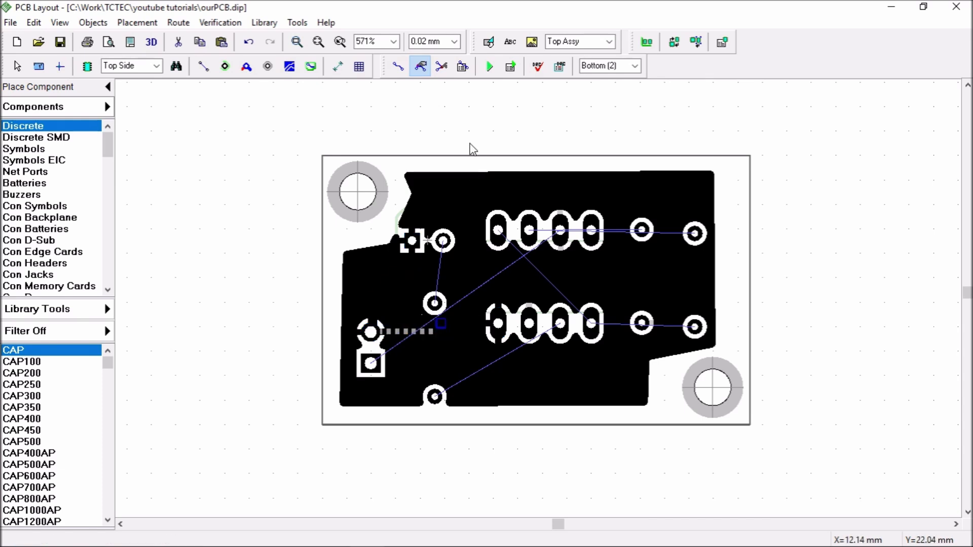
pyautogui.click(17, 66)
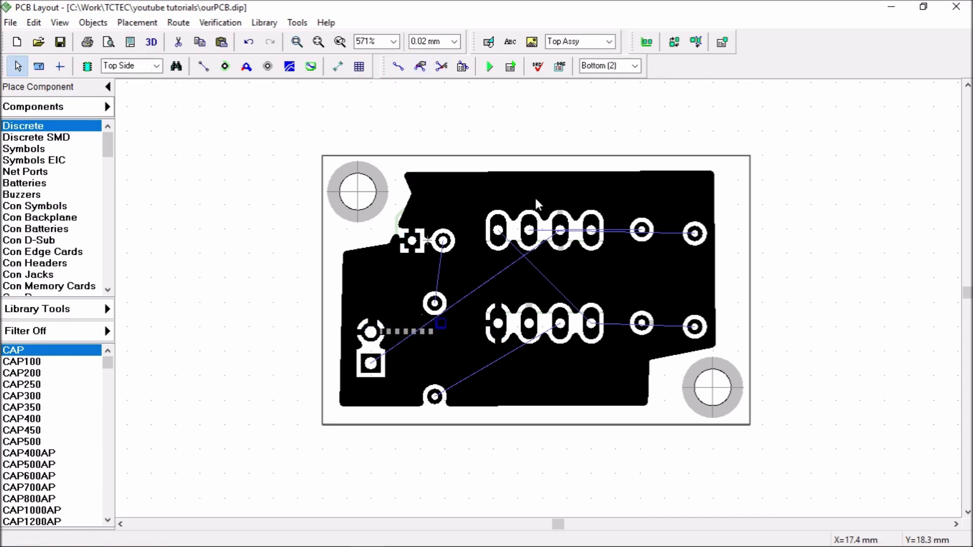
# Select the gnd copper pour by its upper edge and view its available actions, such as Update and State
pyautogui.click(530, 172)
pyautogui.rightClick(531, 175)
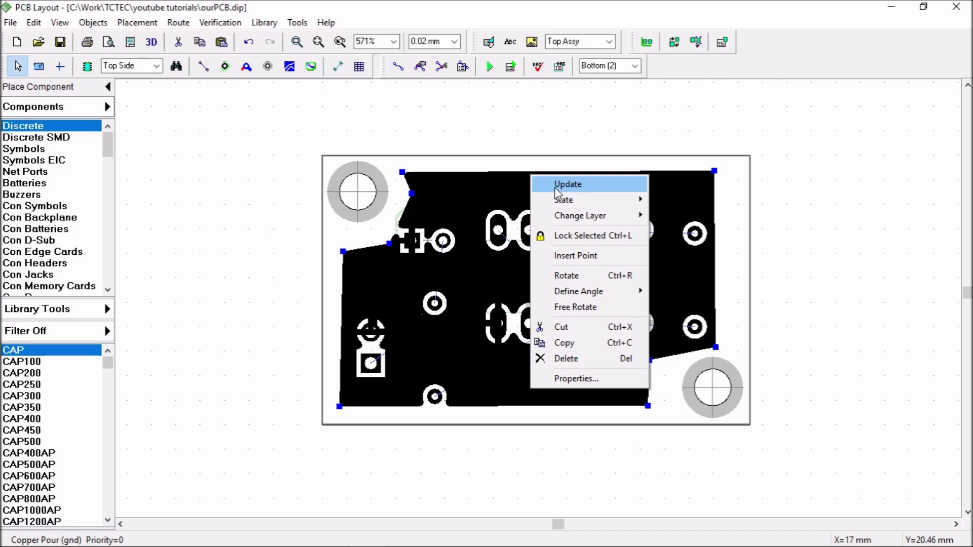
pyautogui.click(549, 144)
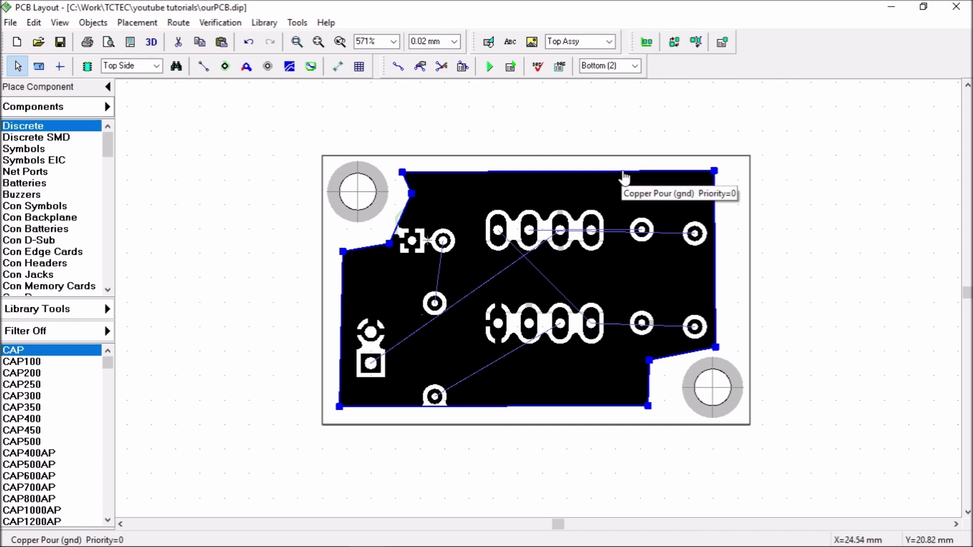
# Update the gnd copper pour so it is refilled around the pads, and deselect it
pyautogui.rightClick(623, 177)
pyautogui.click(657, 179)
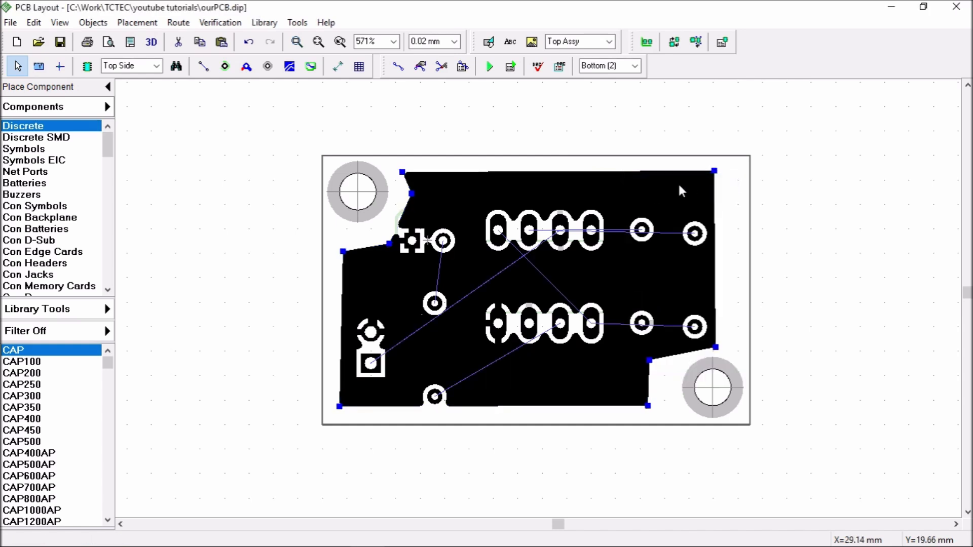
pyautogui.click(743, 201)
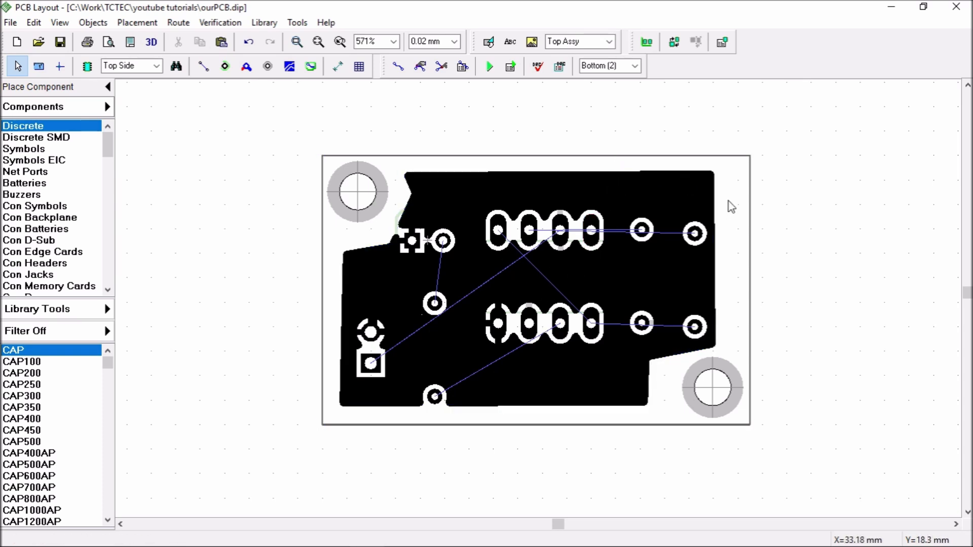
# Set the gnd copper pour's current state to Unpoured in its properties
pyautogui.click(619, 172)
pyautogui.rightClick(617, 173)
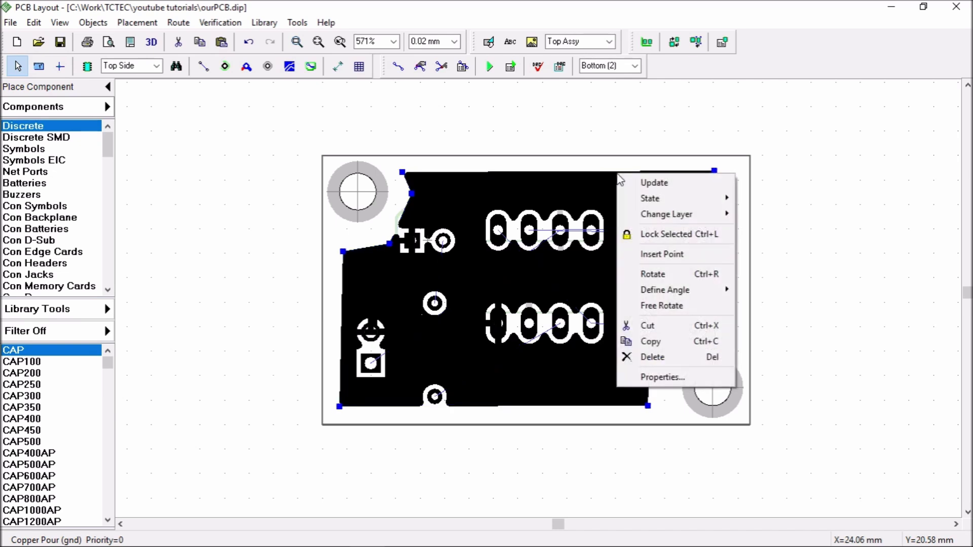
pyautogui.click(680, 376)
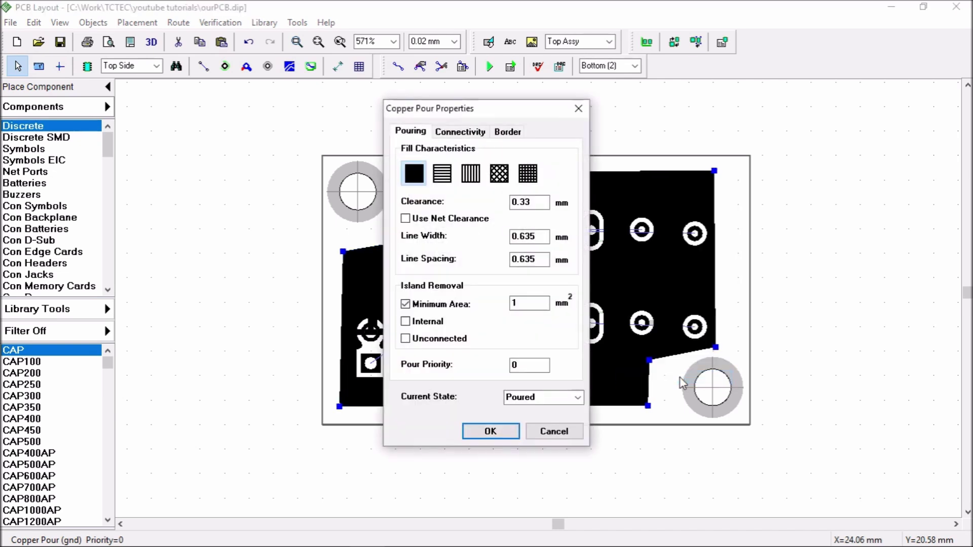
pyautogui.click(578, 398)
pyautogui.click(540, 419)
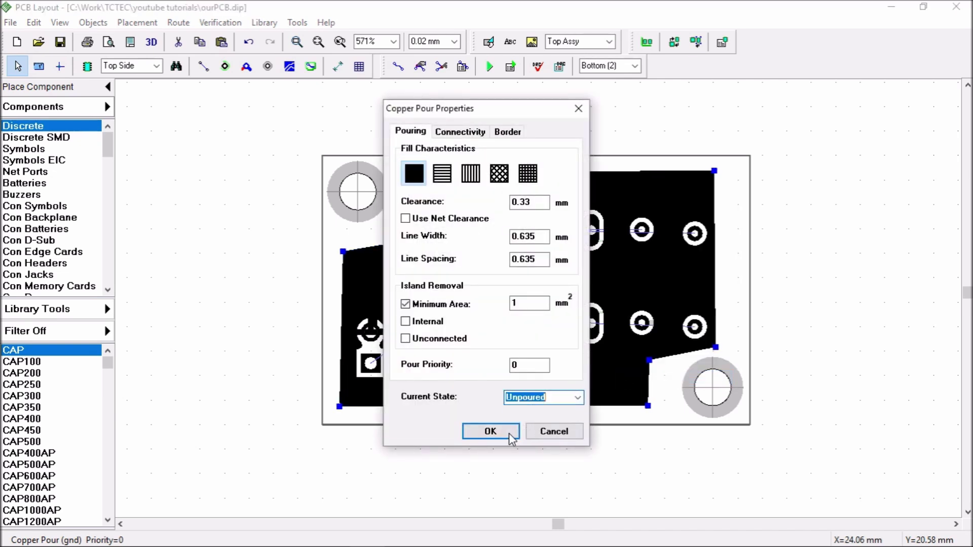
pyautogui.click(510, 432)
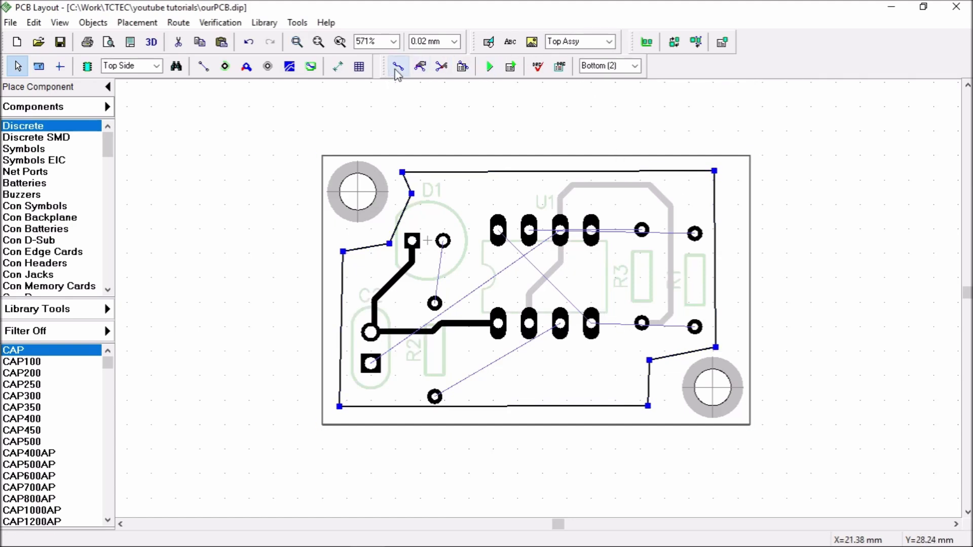
# Manually route a Top (1) layer trace connecting U1's leftmost upper pad, its rightmost lower pad and R1's lower pad
pyautogui.click(631, 67)
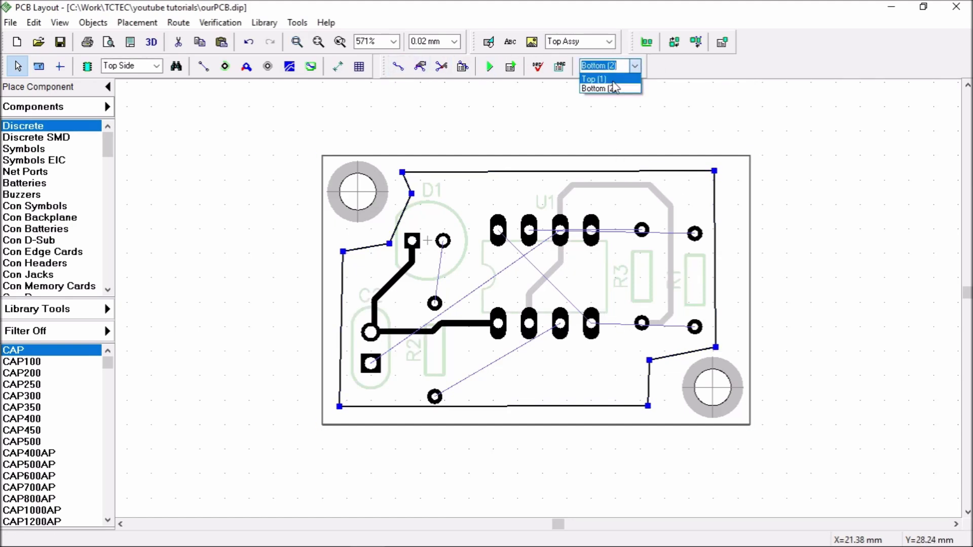
pyautogui.click(596, 79)
pyautogui.click(398, 66)
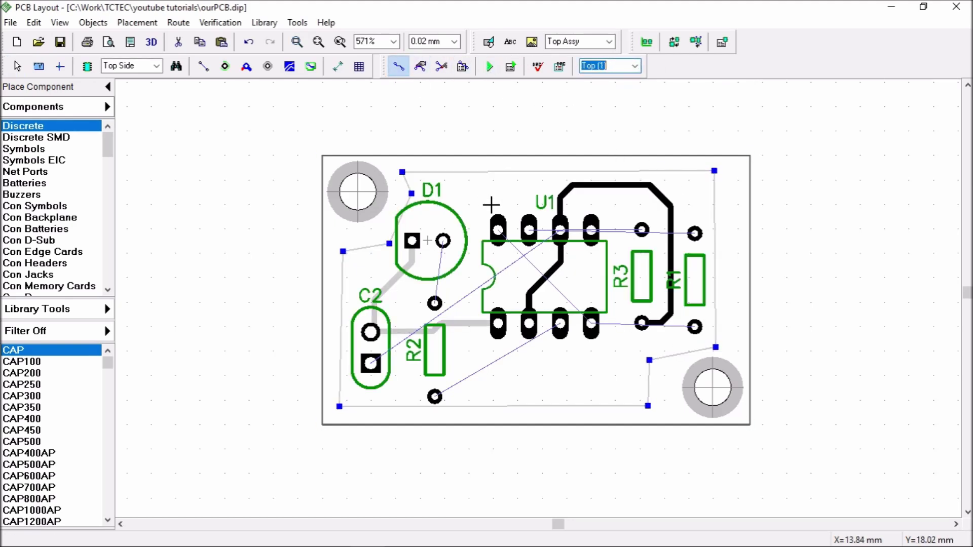
pyautogui.click(499, 230)
pyautogui.click(470, 290)
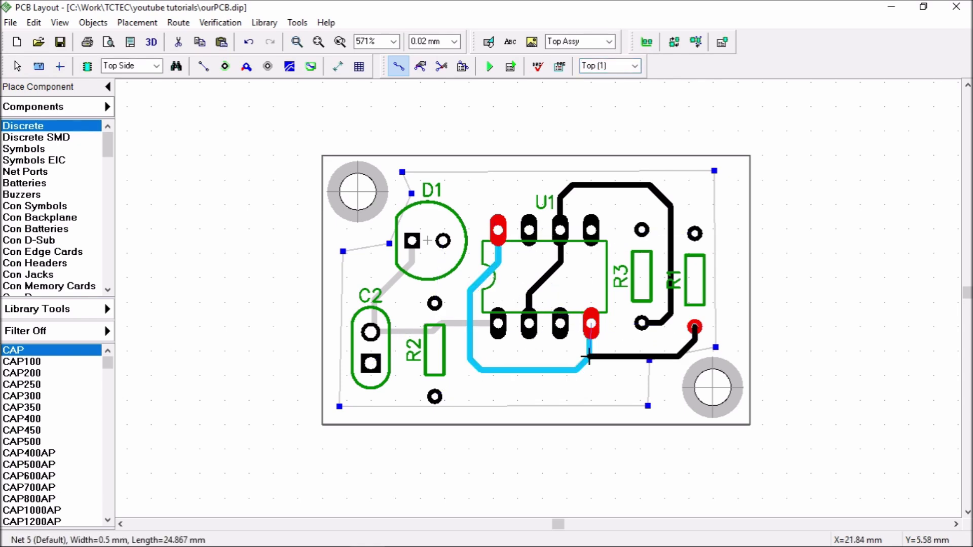
# Route the top-layer connection from U1's second upper pad over to the upper pads of R3 and R1
pyautogui.scroll(3, 588, 357)
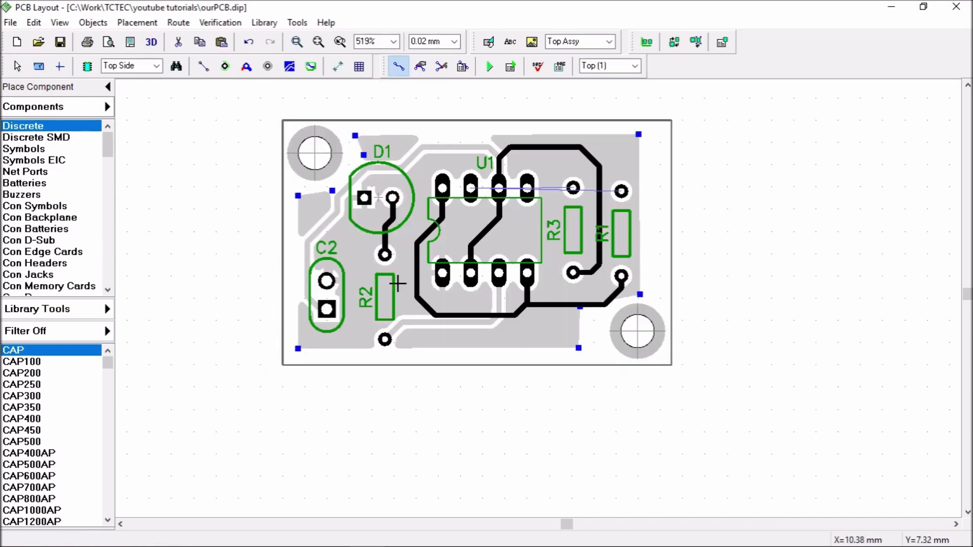
pyautogui.rightClick(473, 188)
pyautogui.click(514, 210)
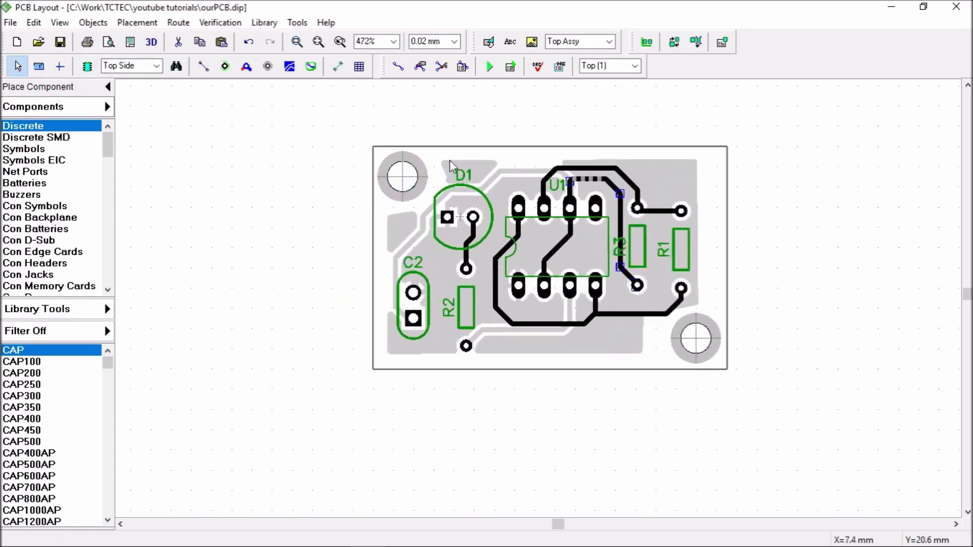
pyautogui.scroll(3, 449, 160)
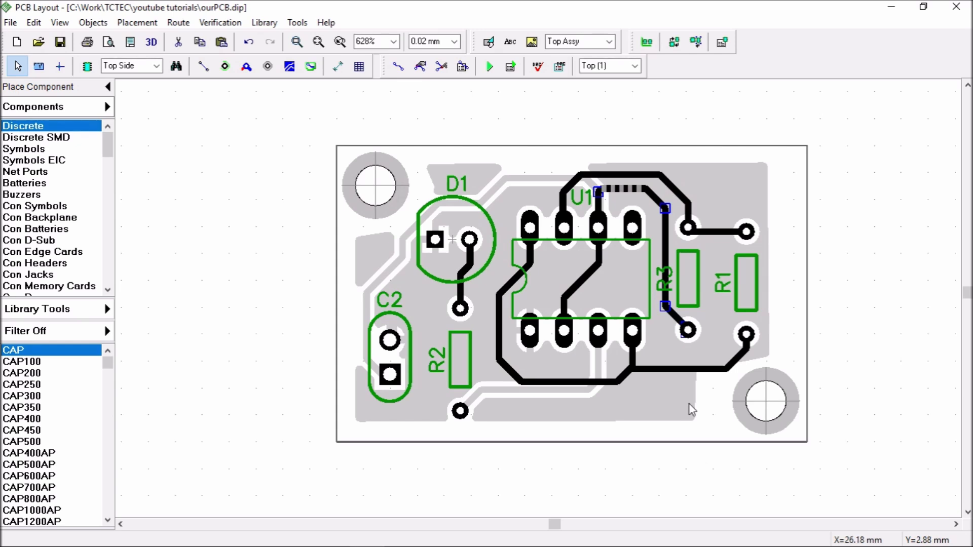
# With the Text tool active, review the bottom and top signal layers and the available text layers, ending on Top (1)
pyautogui.click(512, 43)
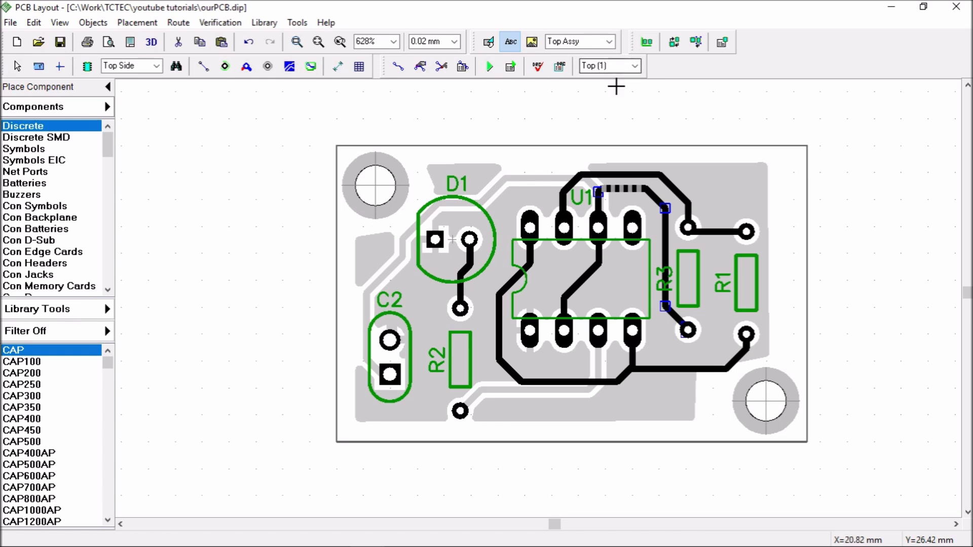
pyautogui.click(634, 66)
pyautogui.click(634, 67)
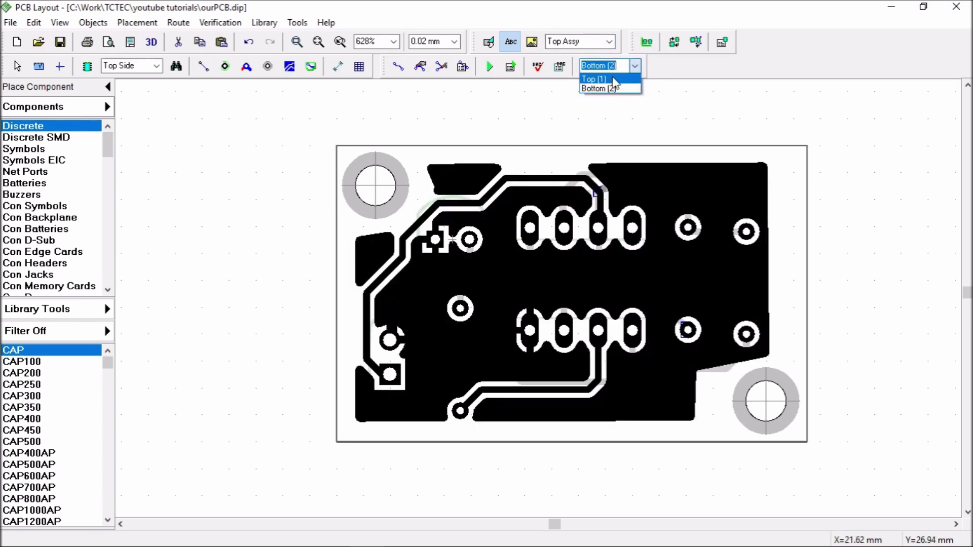
pyautogui.click(609, 81)
pyautogui.click(609, 41)
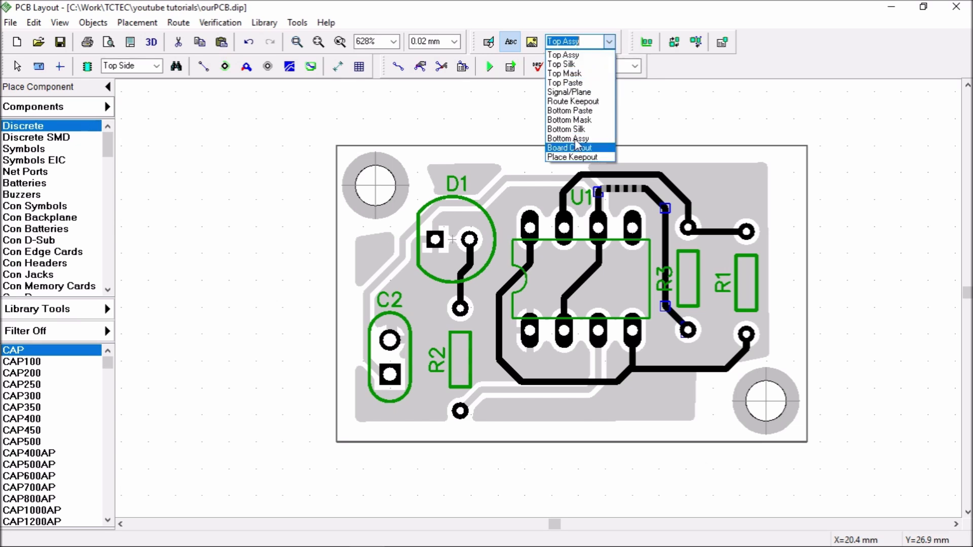
pyautogui.click(608, 44)
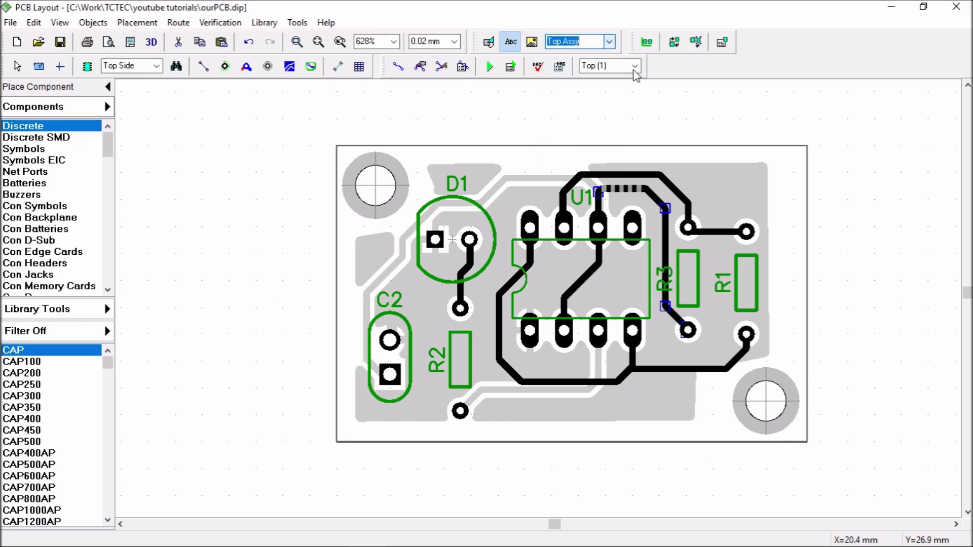
pyautogui.click(635, 67)
pyautogui.click(624, 80)
pyautogui.click(634, 67)
pyautogui.click(621, 80)
# Set the drawing layer to Top Silk and place the text "OUR DESIGN 1.0" along the board's lower edge
pyautogui.click(610, 42)
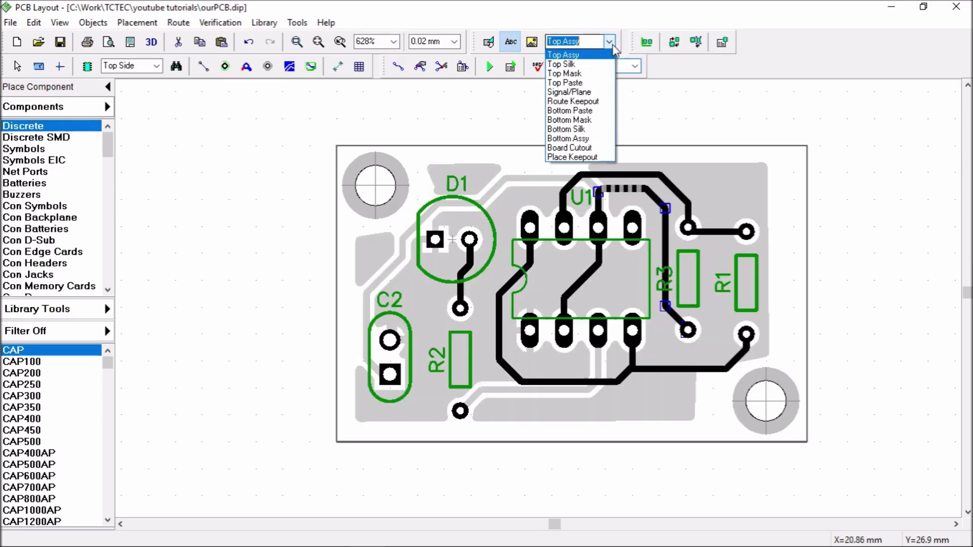
pyautogui.click(590, 65)
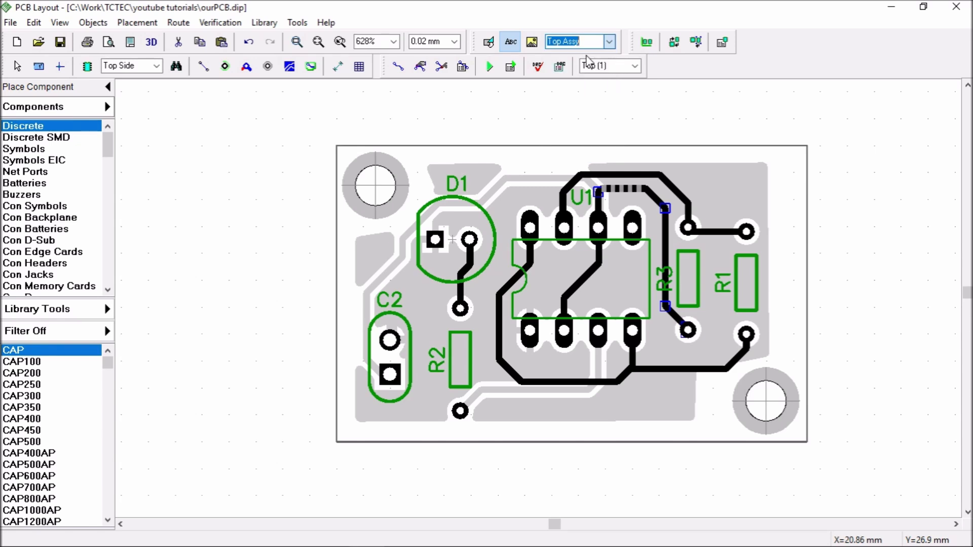
pyautogui.click(609, 42)
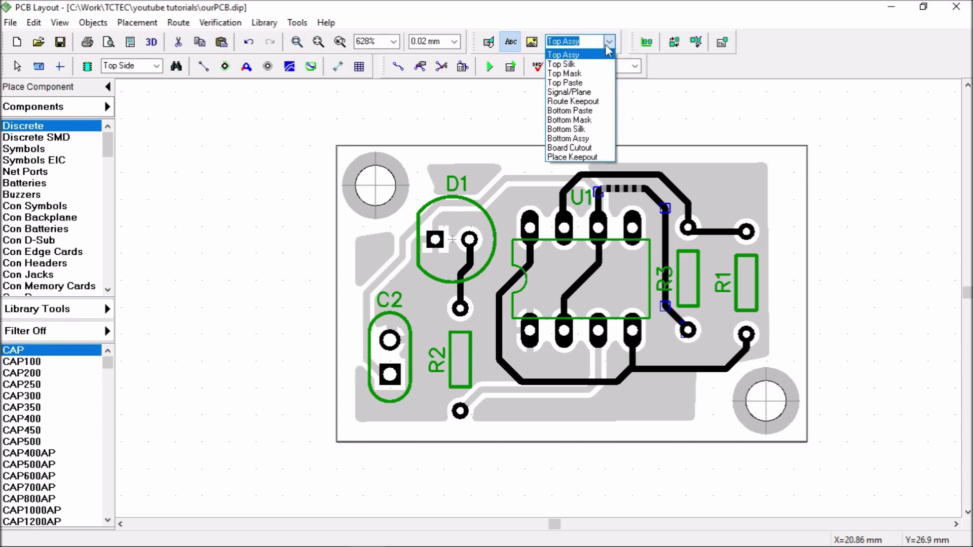
pyautogui.click(588, 65)
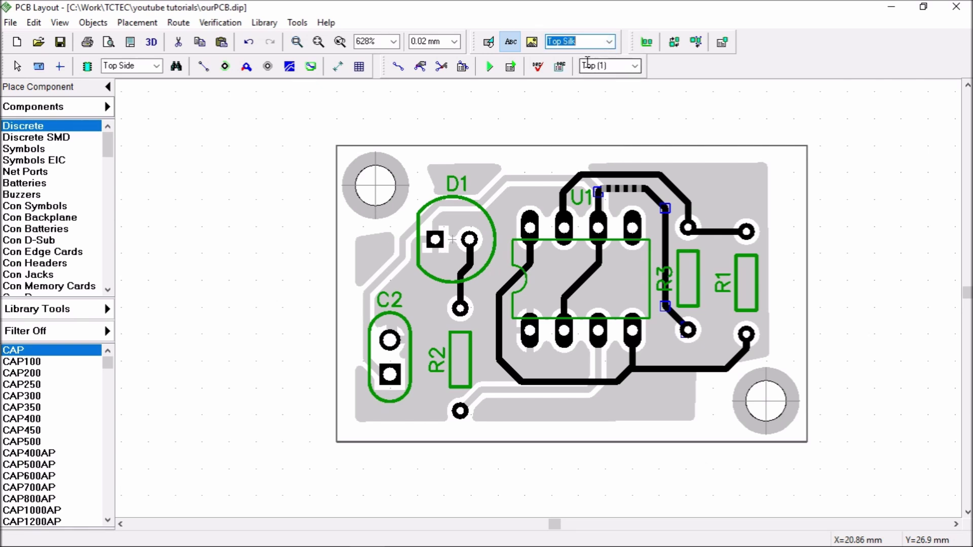
pyautogui.click(513, 42)
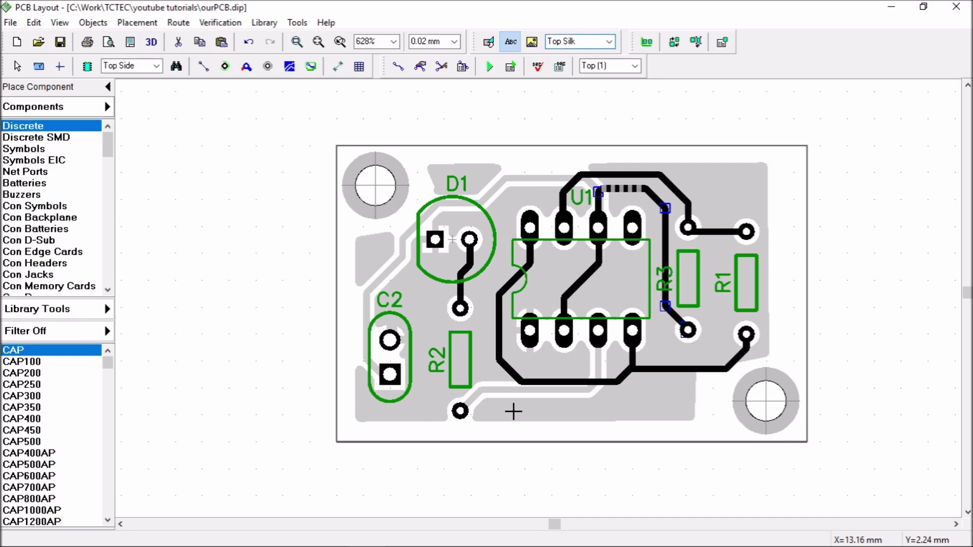
pyautogui.write('OUR DESIG')
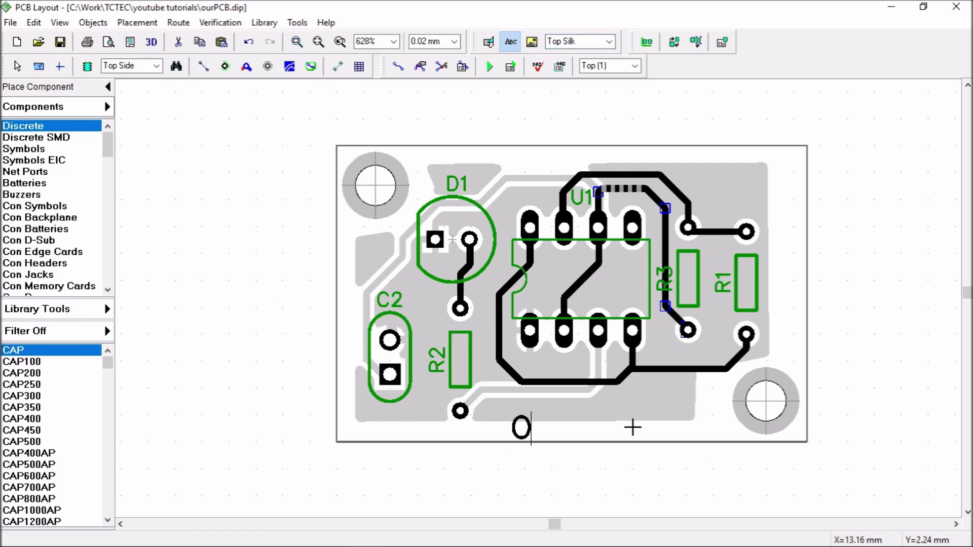
pyautogui.write('N !')
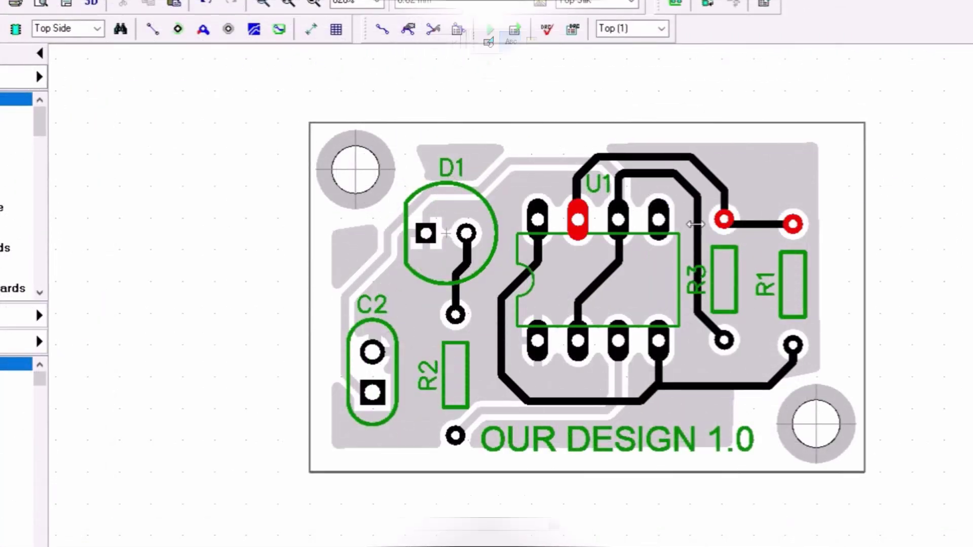
# Reshape the trace corner above U1's third upper pad into a diagonal segment
pyautogui.scroll(1, 433, 250)
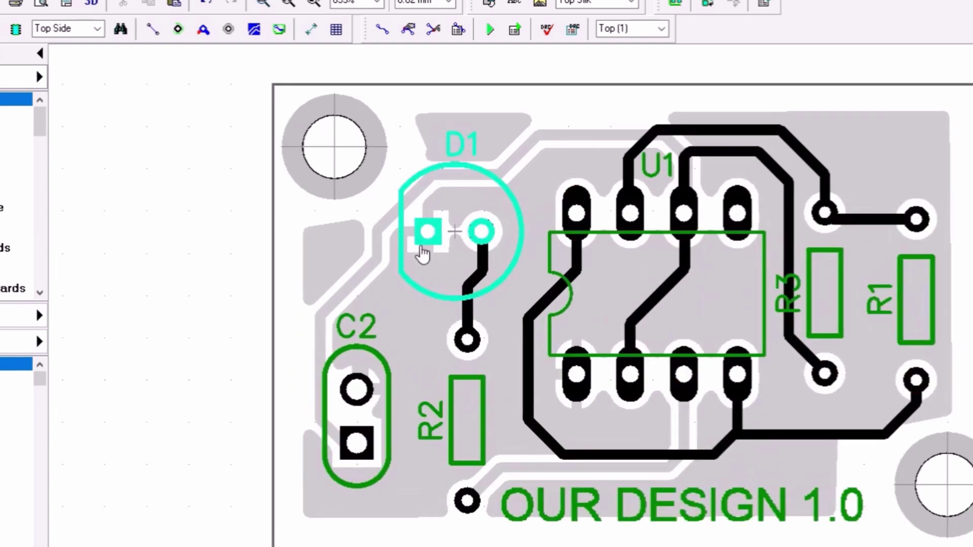
pyautogui.scroll(-2, 425, 256)
pyautogui.scroll(1, 573, 283)
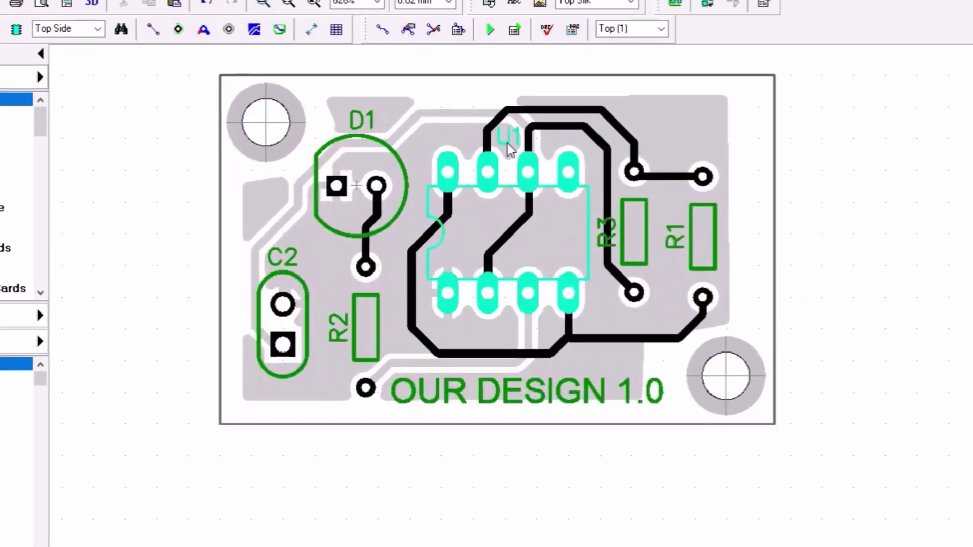
pyautogui.moveTo(531, 127); pyautogui.dragTo(540, 137)
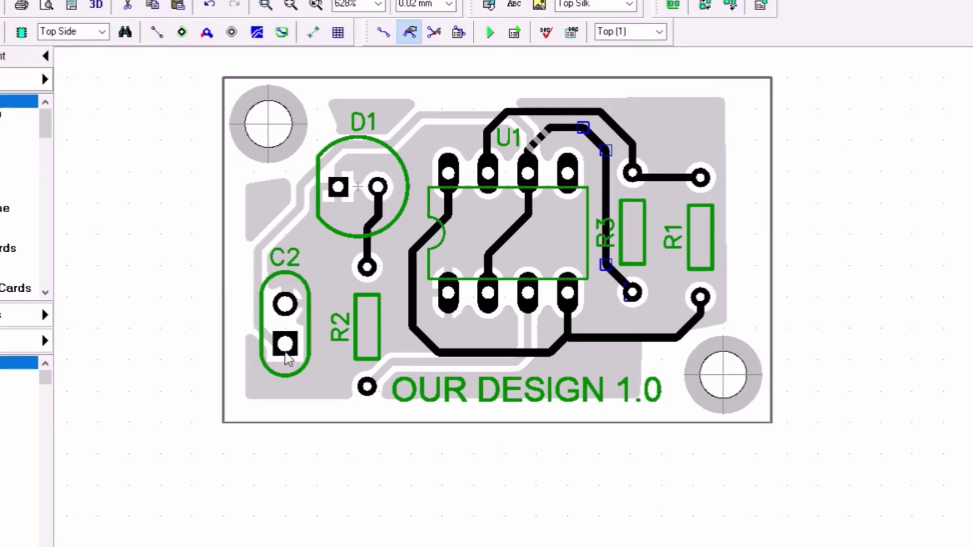
# Preview the board in 3D with the attached models, inspect the LED and capacitor from tilted angles, and close the preview
pyautogui.click(96, 7)
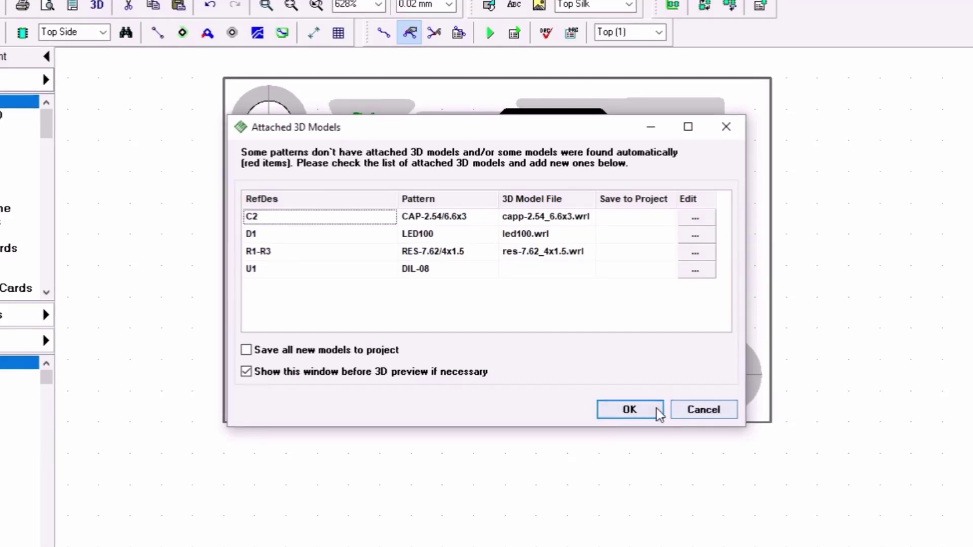
pyautogui.click(656, 408)
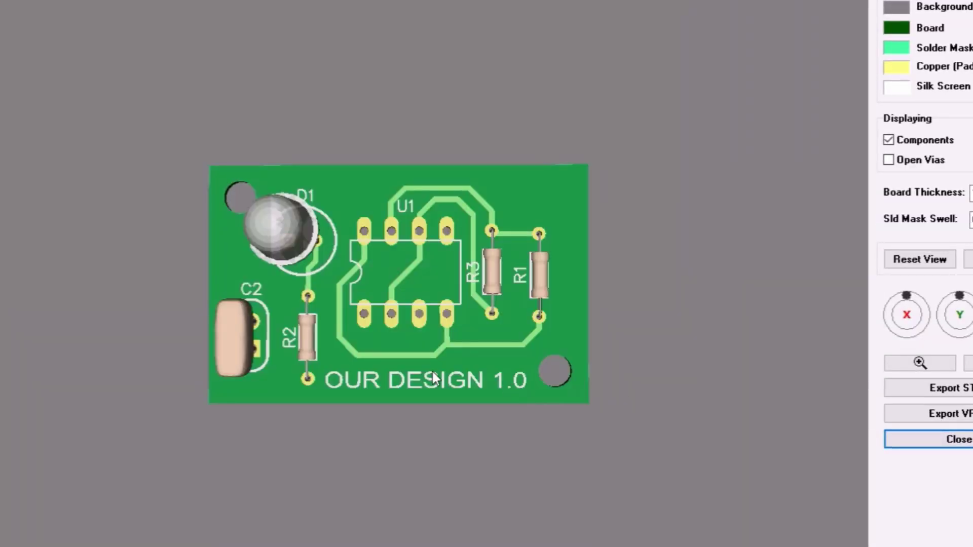
pyautogui.moveTo(431, 372); pyautogui.dragTo(416, 341)
pyautogui.scroll(3, 279, 244)
pyautogui.moveTo(275, 232); pyautogui.dragTo(281, 273)
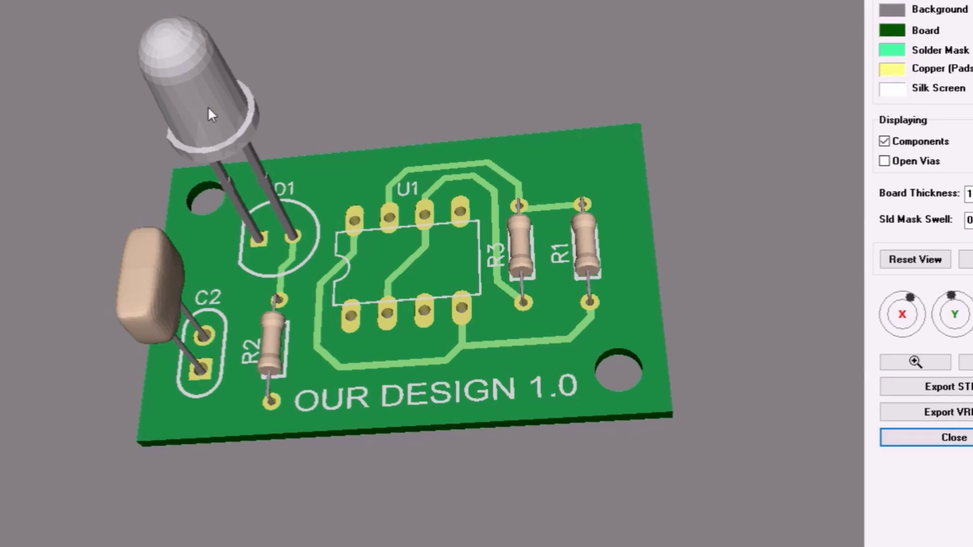
pyautogui.moveTo(217, 115)
pyautogui.mouseDown()
pyautogui.moveTo(237, 153)
pyautogui.moveTo(223, 104)
pyautogui.mouseUp()
pyautogui.moveTo(207, 149)
pyautogui.mouseDown()
pyautogui.moveTo(195, 87)
pyautogui.moveTo(221, 153)
pyautogui.mouseUp()
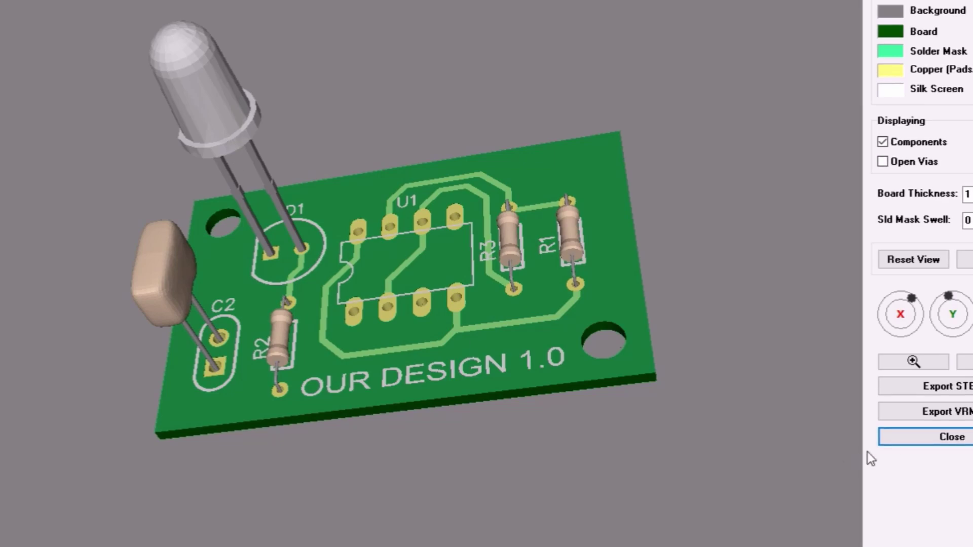
pyautogui.click(899, 438)
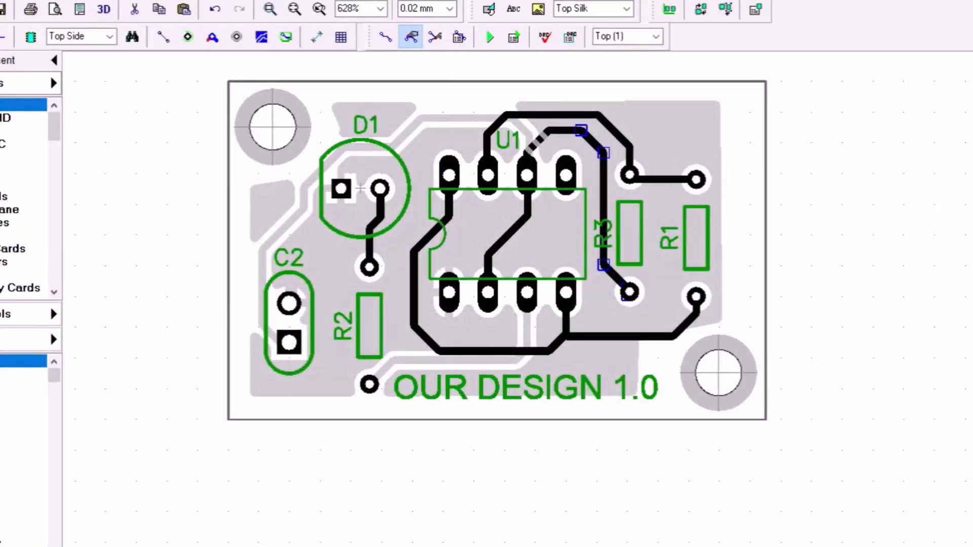
# Seat capacitor C2's 3D model lower on the board by setting its Z shift to -7 mm
pyautogui.rightClick(310, 322)
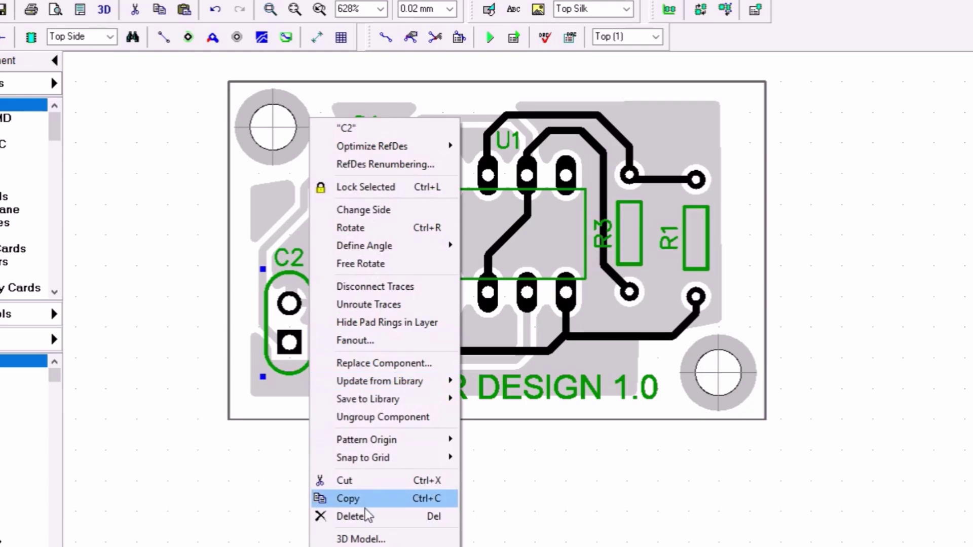
pyautogui.click(371, 537)
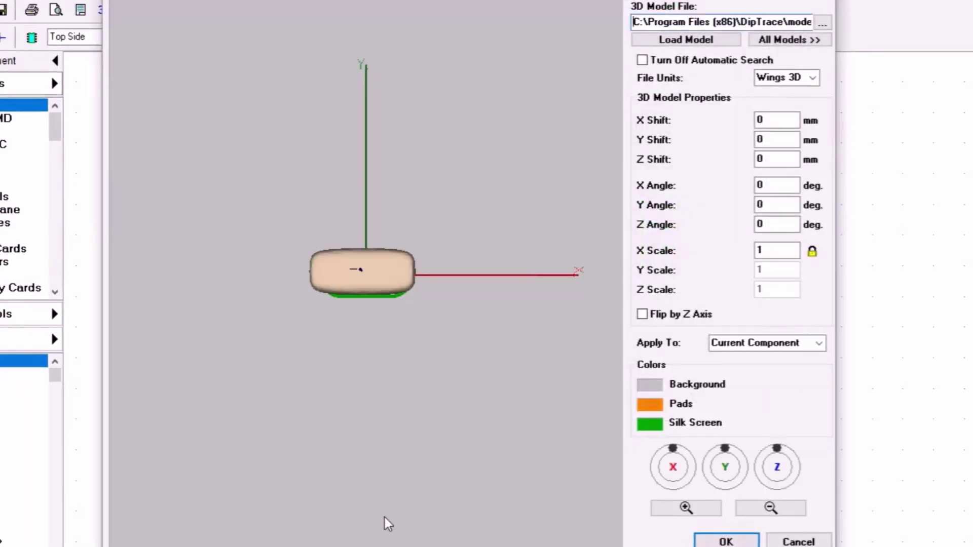
pyautogui.moveTo(366, 324); pyautogui.dragTo(360, 248)
pyautogui.doubleClick(771, 158)
pyautogui.write('-')
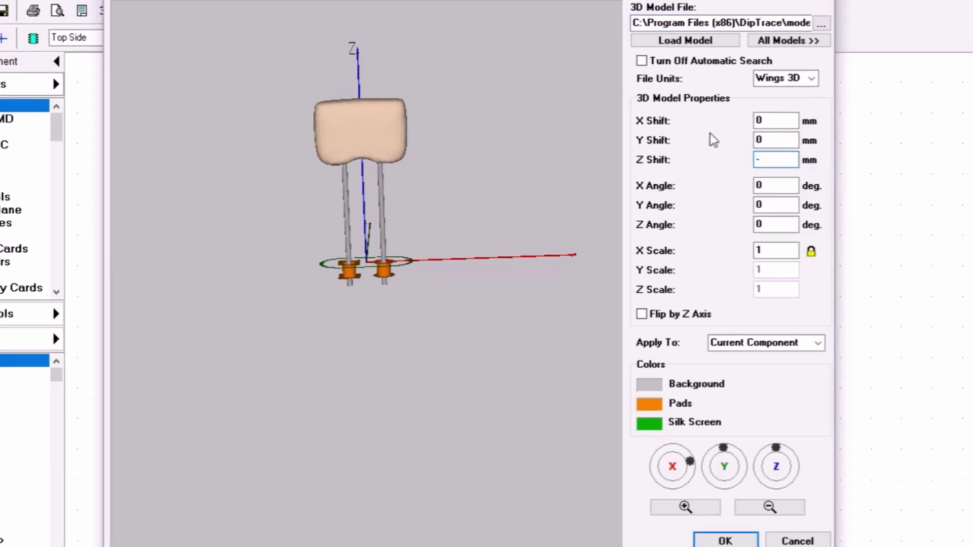
pyautogui.write('5')
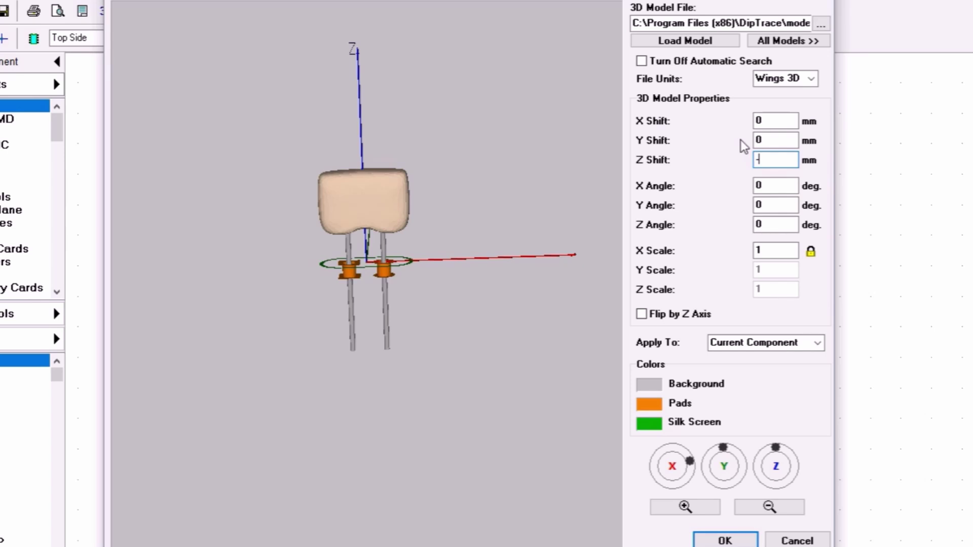
pyautogui.write('6')
pyautogui.write('7')
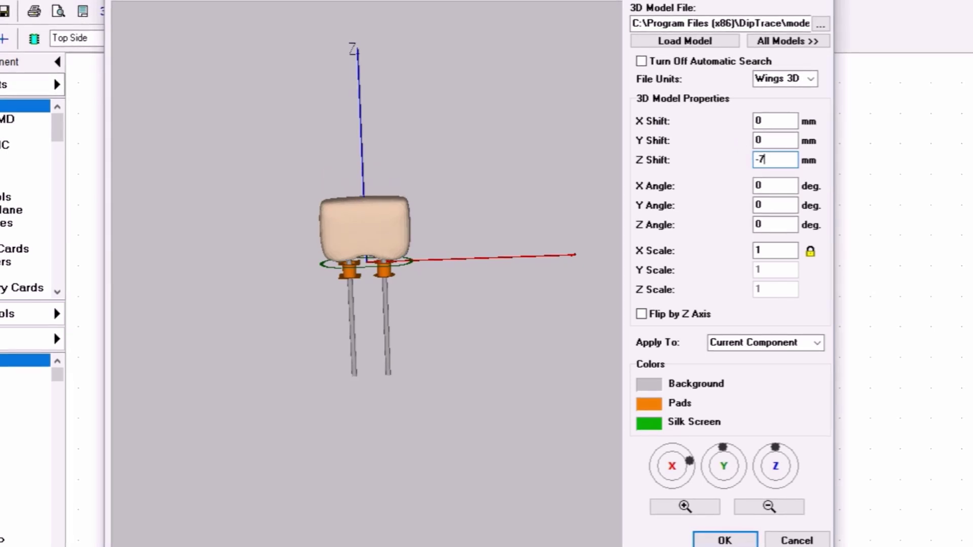
pyautogui.moveTo(355, 278); pyautogui.dragTo(375, 284)
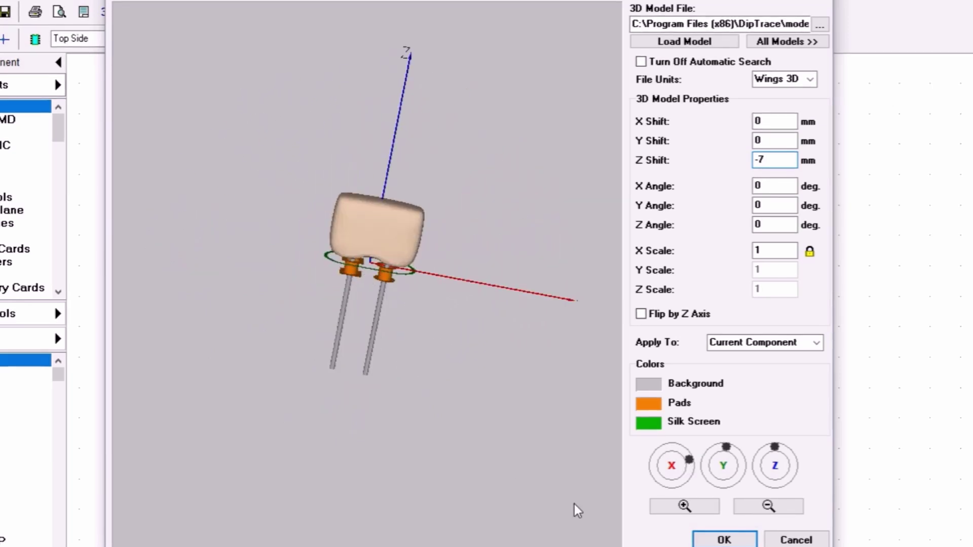
pyautogui.click(714, 538)
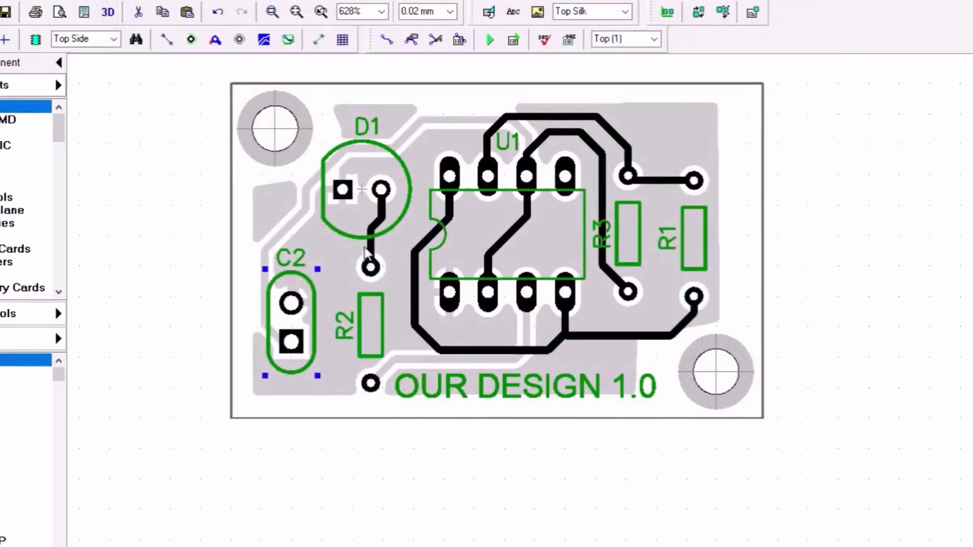
# Adjust the height of LED D1's 3D model by trial and apply a Z shift of -12 mm
pyautogui.rightClick(345, 209)
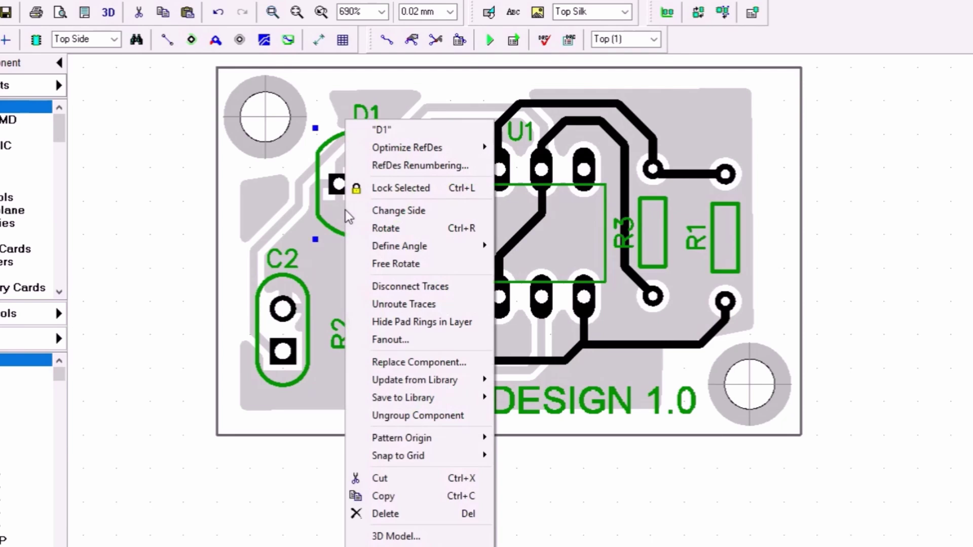
pyautogui.click(402, 536)
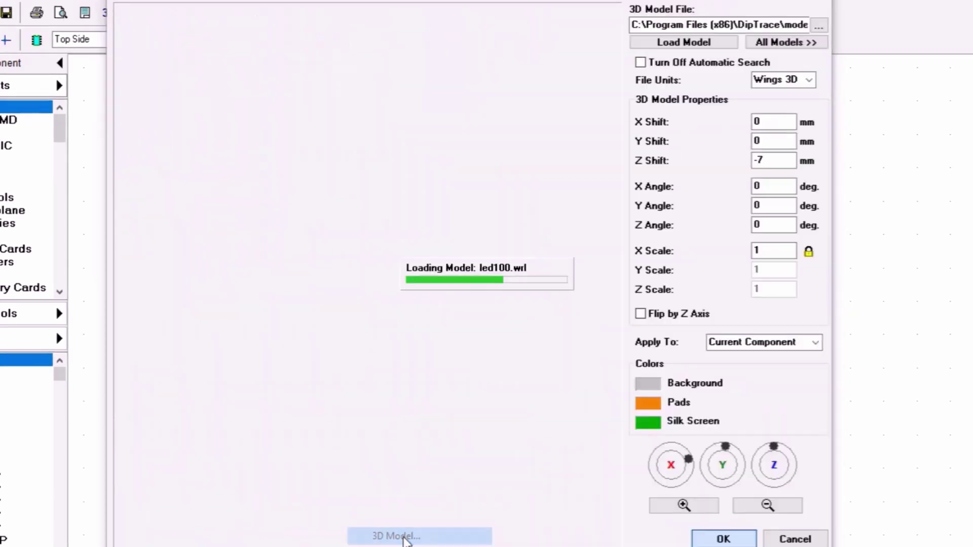
pyautogui.moveTo(371, 296); pyautogui.dragTo(366, 223)
pyautogui.write('-7')
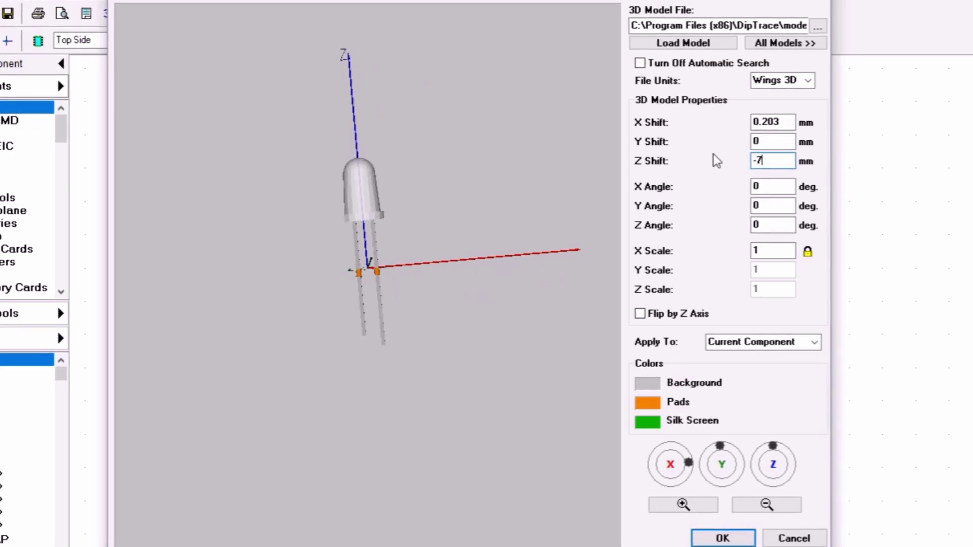
pyautogui.moveTo(502, 243); pyautogui.dragTo(506, 265)
pyautogui.press('BackSpace')
pyautogui.write('9')
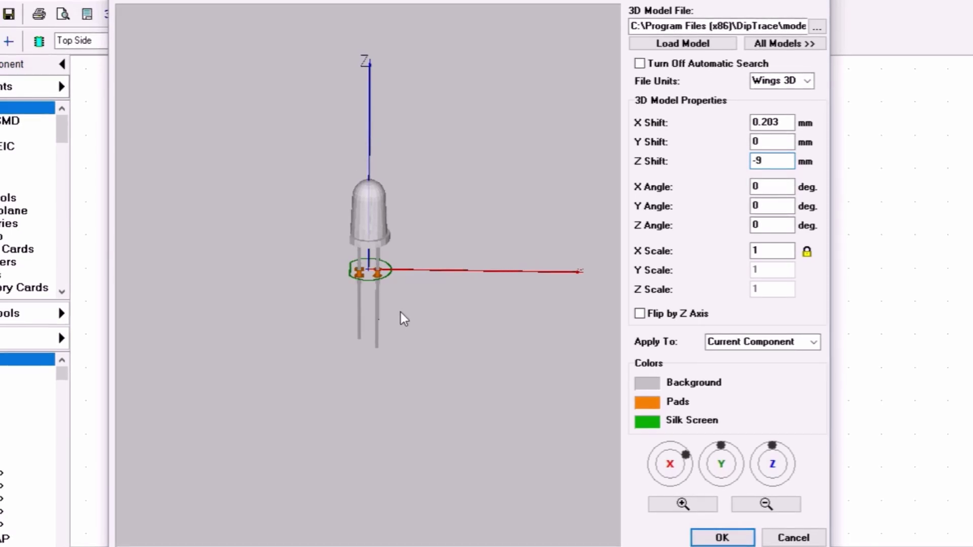
pyautogui.write('1')
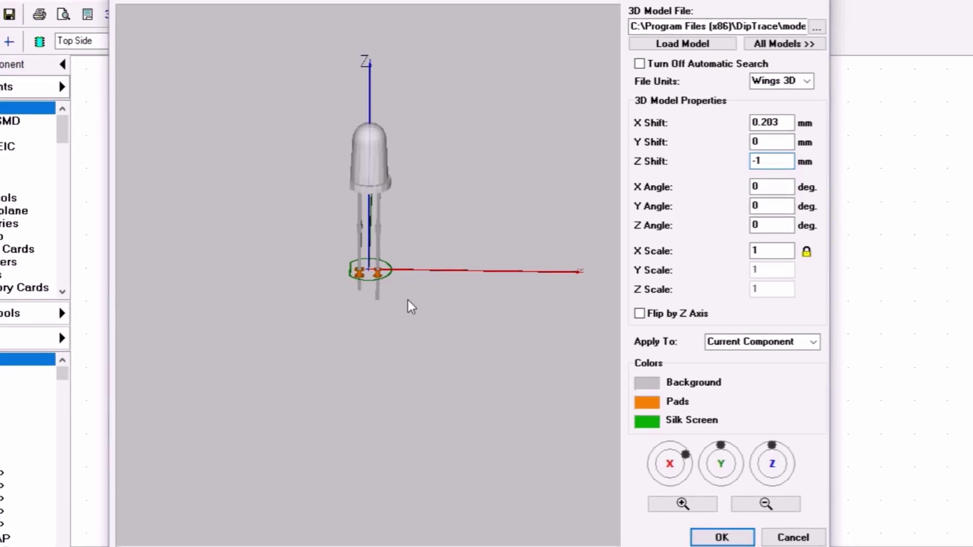
pyautogui.write('1')
pyautogui.moveTo(384, 315)
pyautogui.mouseDown()
pyautogui.moveTo(371, 284)
pyautogui.moveTo(347, 293)
pyautogui.moveTo(351, 306)
pyautogui.mouseUp()
pyautogui.press('BackSpace')
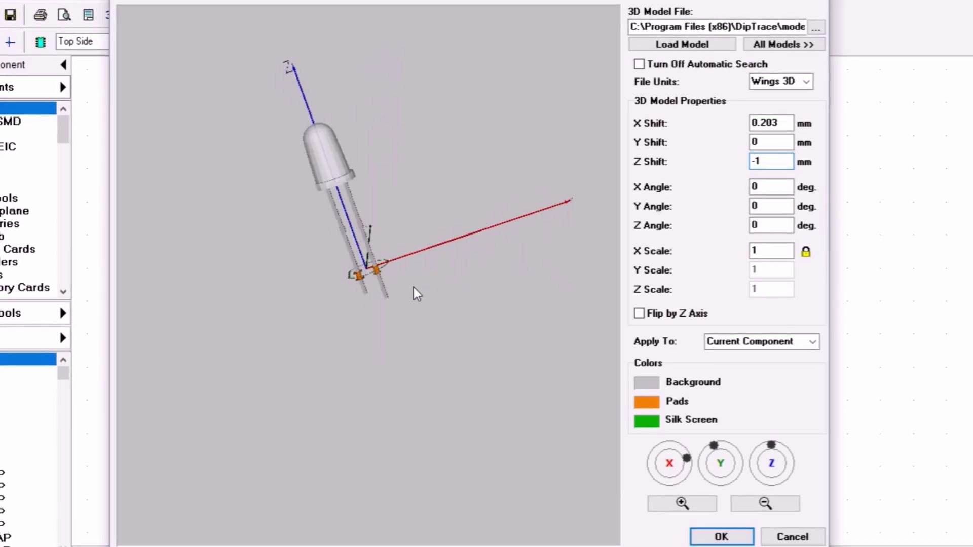
pyautogui.write('3')
pyautogui.moveTo(413, 288)
pyautogui.mouseDown()
pyautogui.moveTo(396, 278)
pyautogui.moveTo(408, 284)
pyautogui.mouseUp()
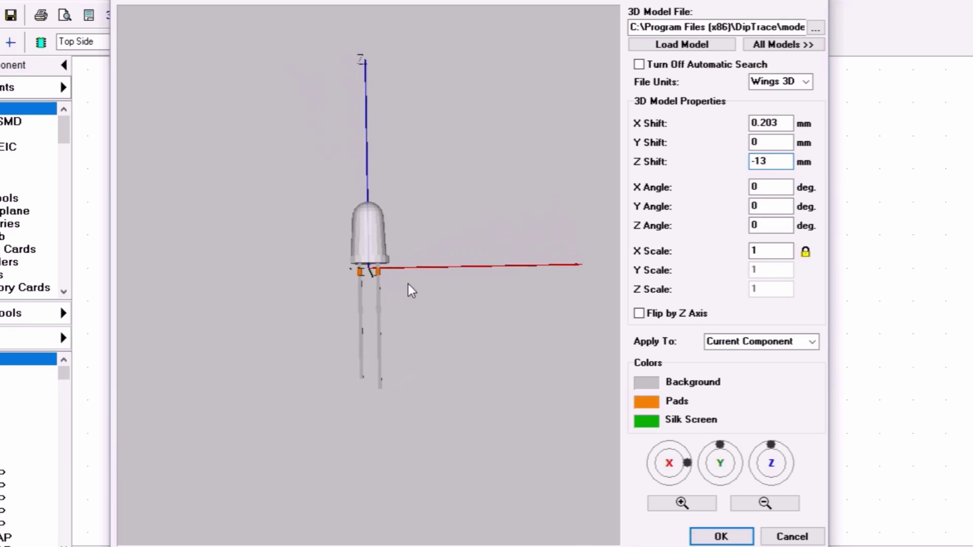
pyautogui.press('BackSpace')
pyautogui.write('2')
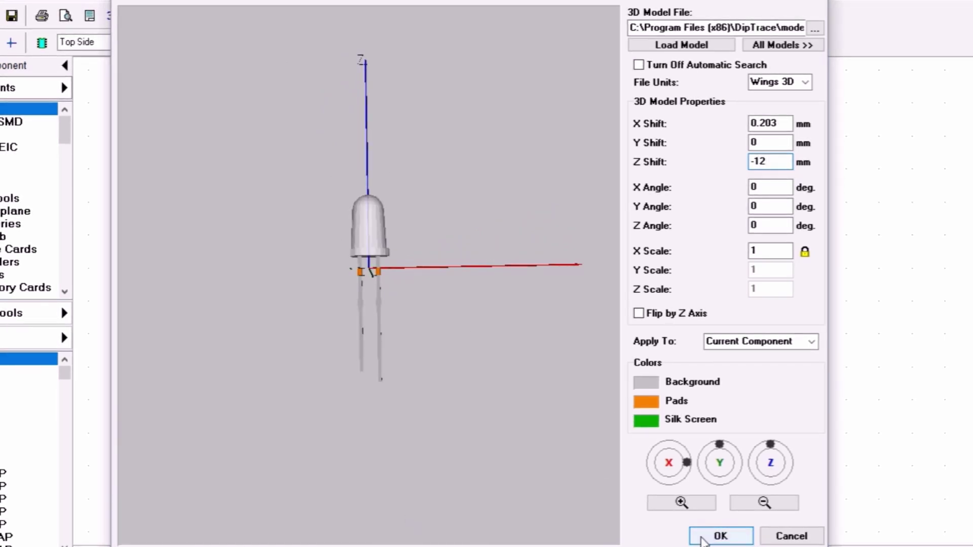
pyautogui.click(714, 533)
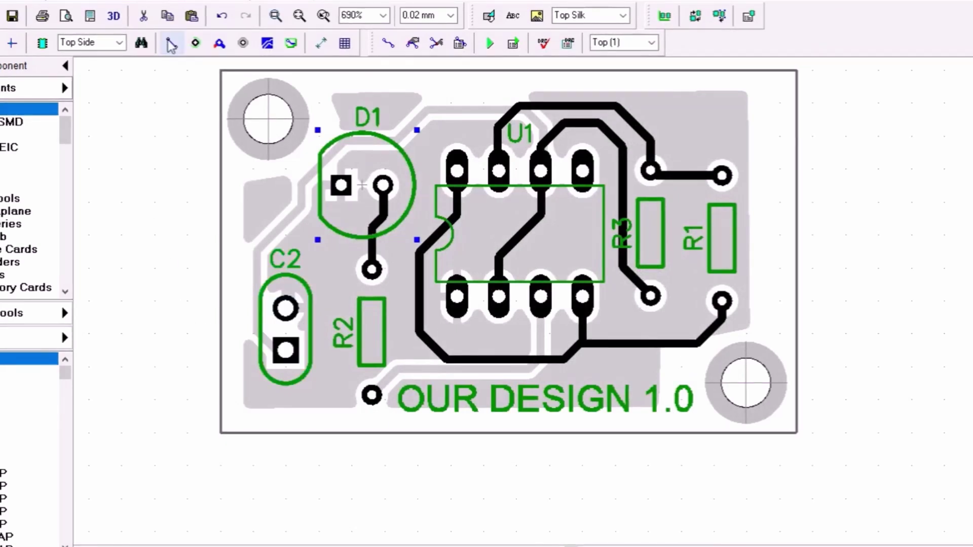
# Preview the board in 3D, inspect the seating of the LED and capacitor from tilted angles, and close the preview
pyautogui.click(114, 16)
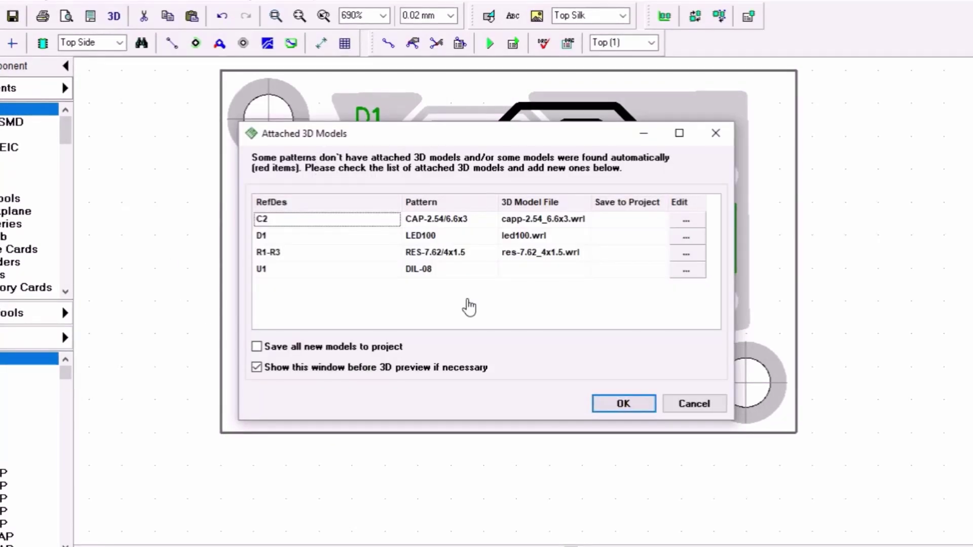
pyautogui.click(640, 406)
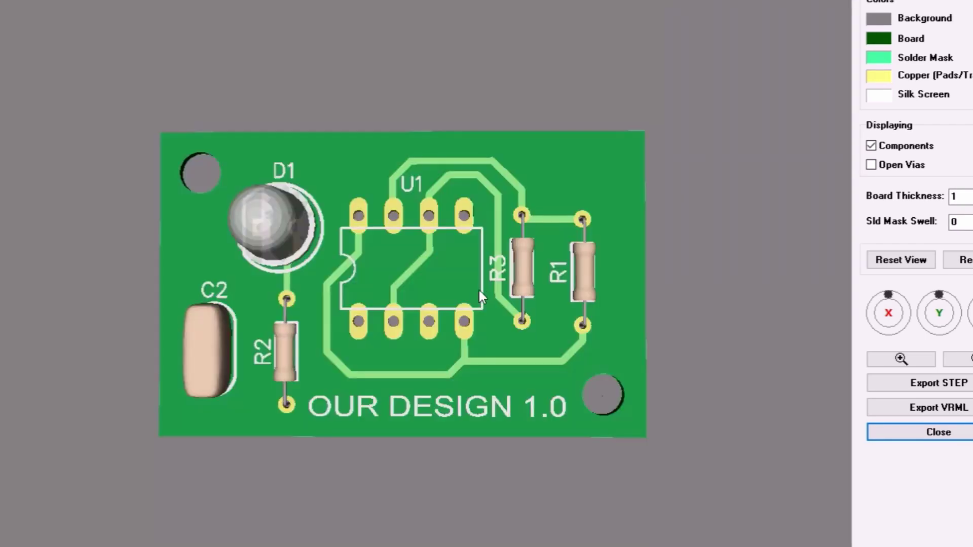
pyautogui.moveTo(479, 290); pyautogui.dragTo(314, 300)
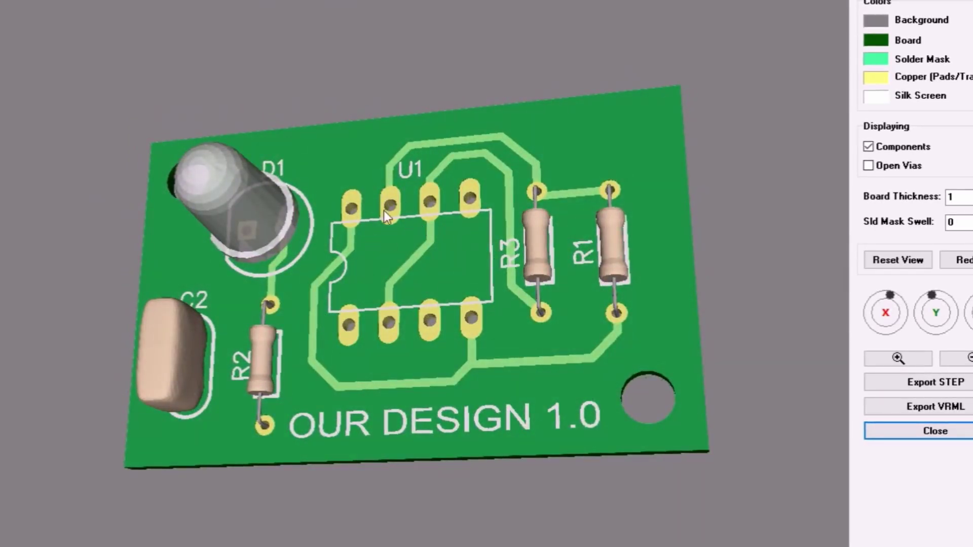
pyautogui.moveTo(352, 211); pyautogui.dragTo(373, 280)
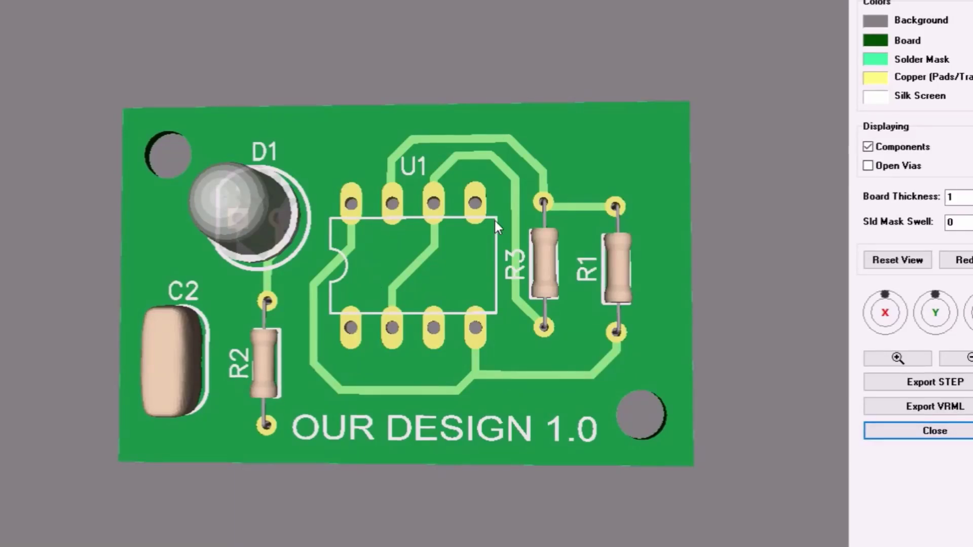
pyautogui.moveTo(384, 317); pyautogui.dragTo(376, 283)
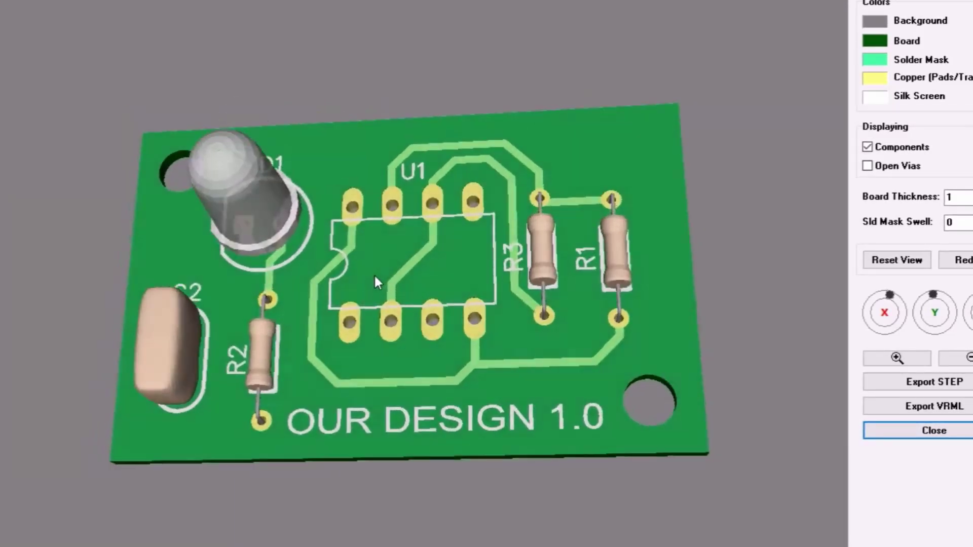
pyautogui.click(921, 431)
# Attach the 3D model dip-8.wrl from the list of available models to U1
pyautogui.rightClick(586, 237)
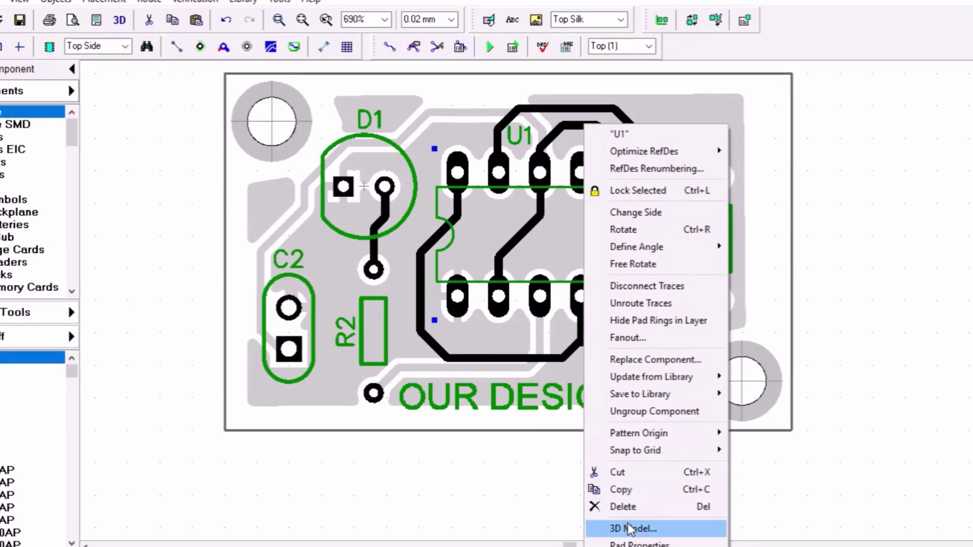
pyautogui.click(629, 528)
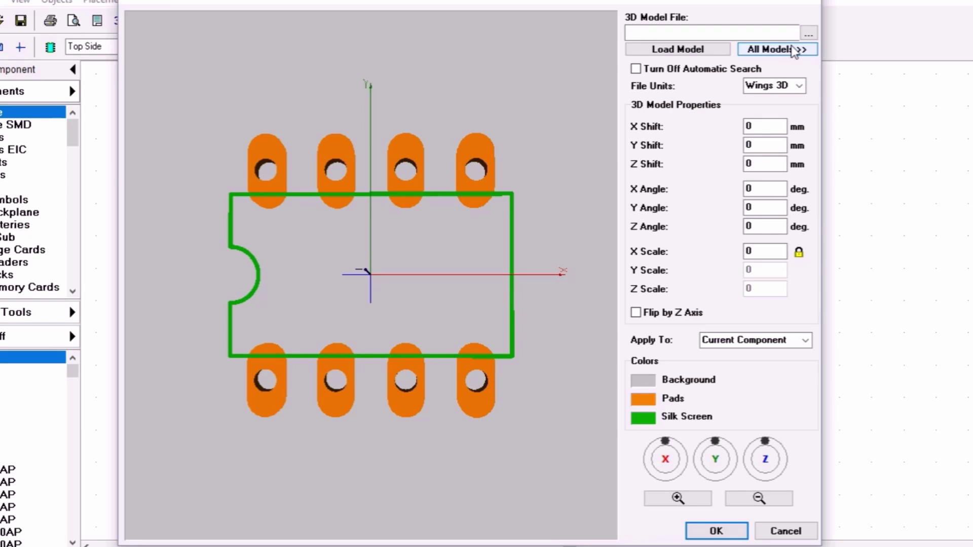
pyautogui.click(679, 51)
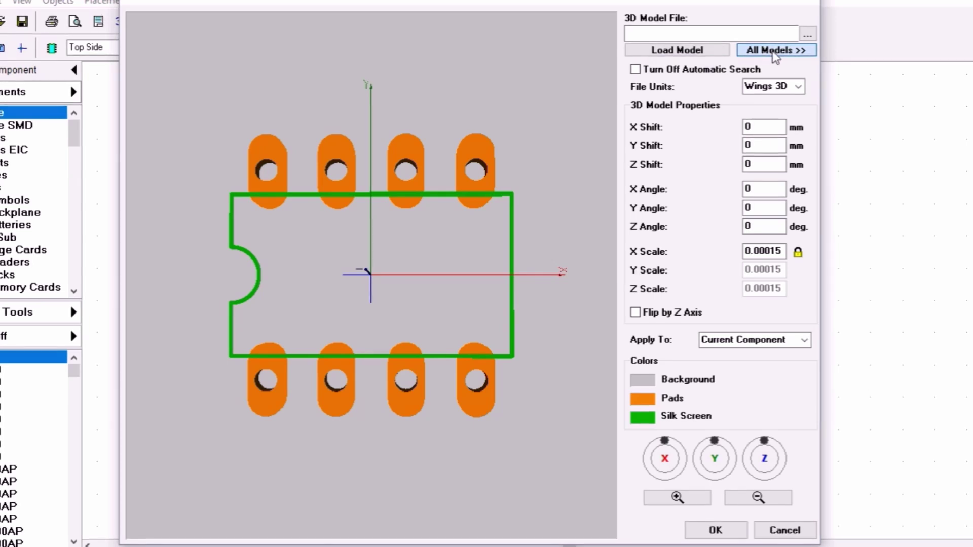
pyautogui.click(803, 49)
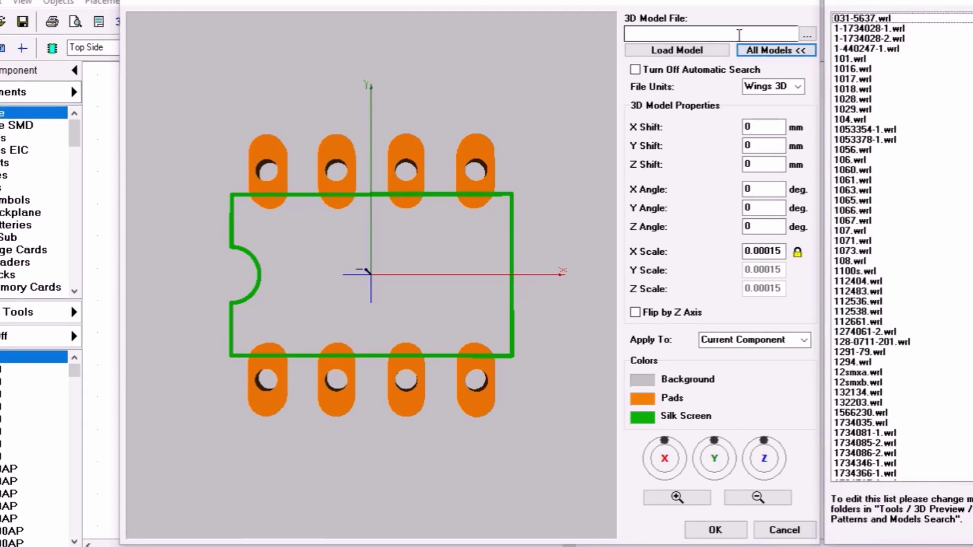
pyautogui.click(889, 91)
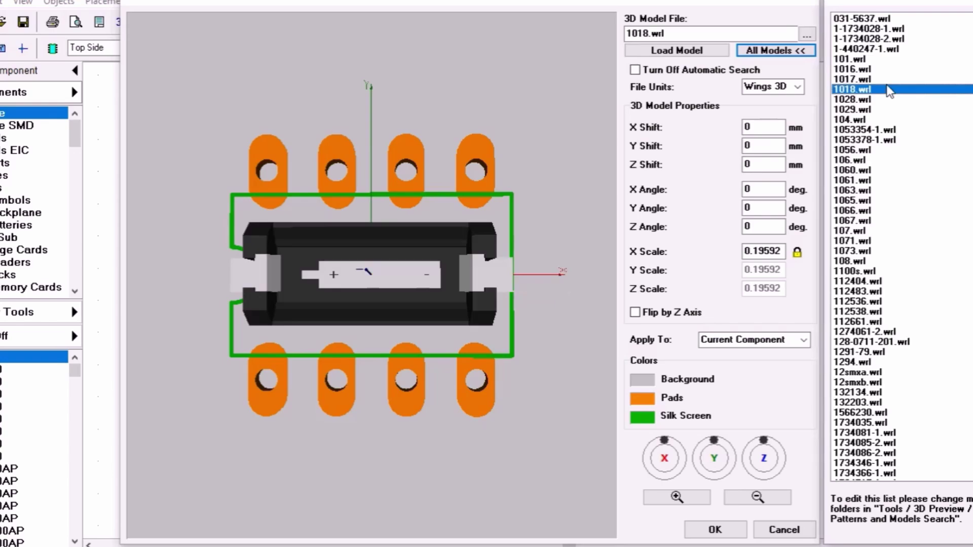
pyautogui.scroll(-20, 902, 246)
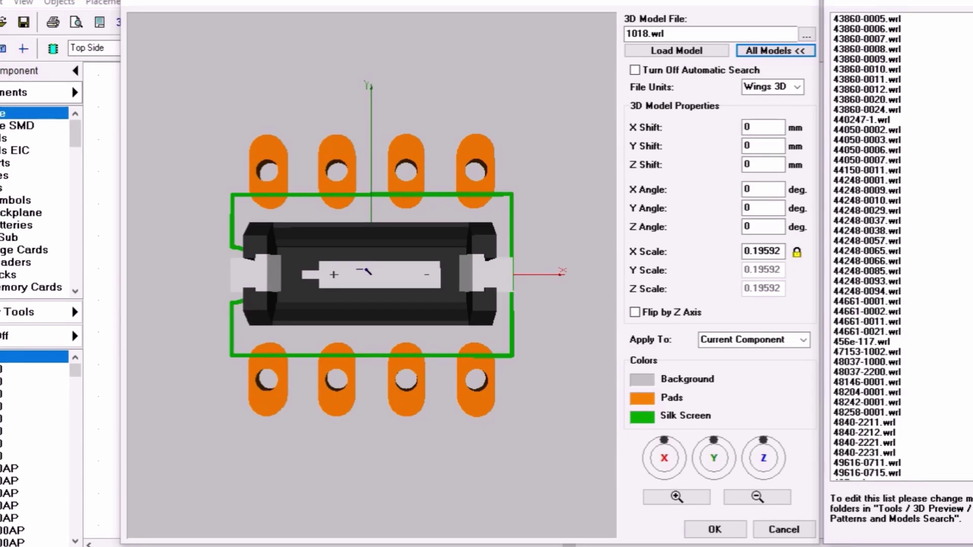
pyautogui.scroll(-20, 890, 247)
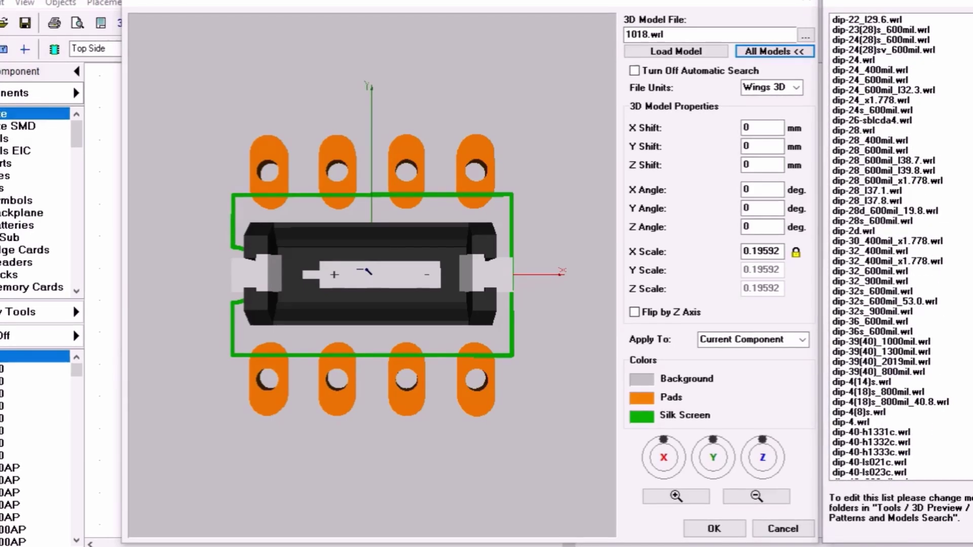
pyautogui.scroll(5, 889, 247)
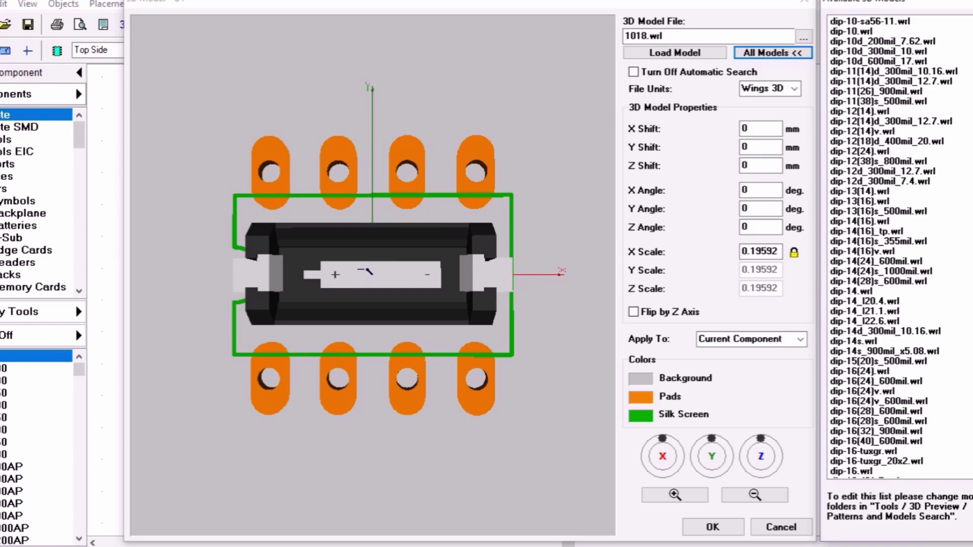
pyautogui.scroll(-20, 897, 248)
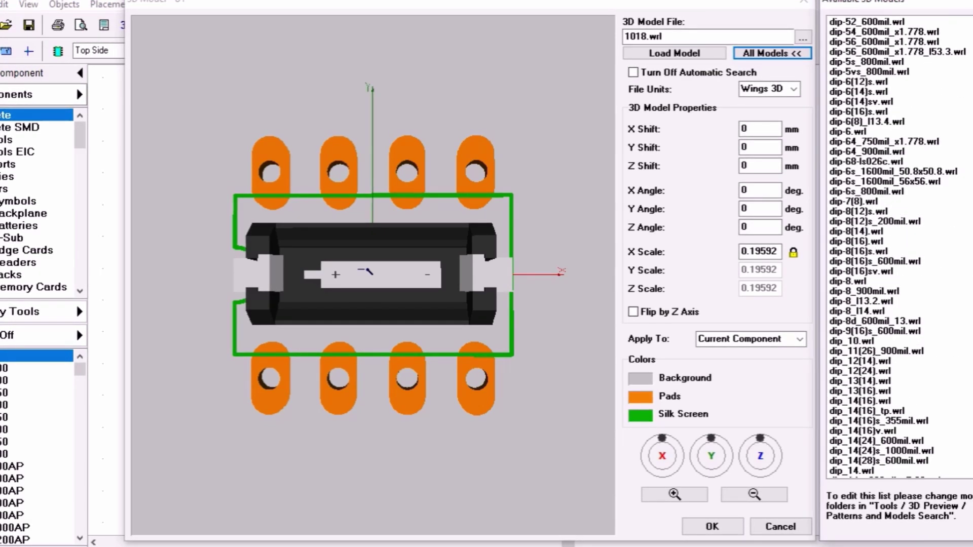
pyautogui.click(840, 281)
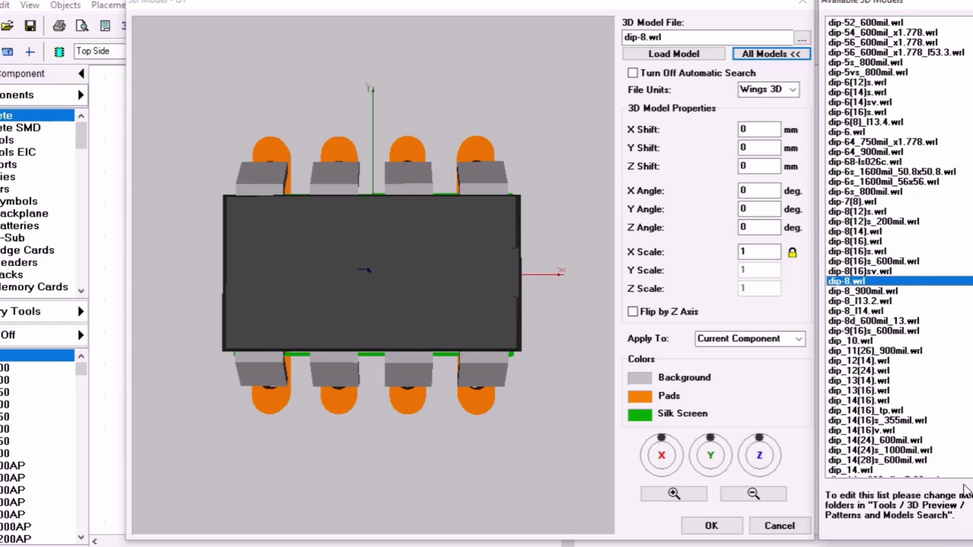
pyautogui.click(712, 525)
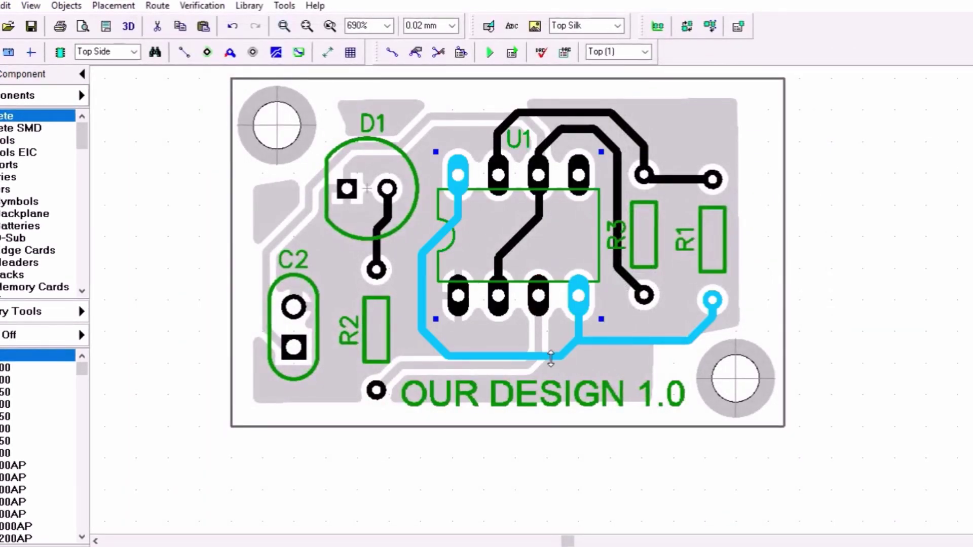
# Open the 3D model settings of U1 and examine from several angles how the chip's notch lines up with the footprint
pyautogui.rightClick(571, 233)
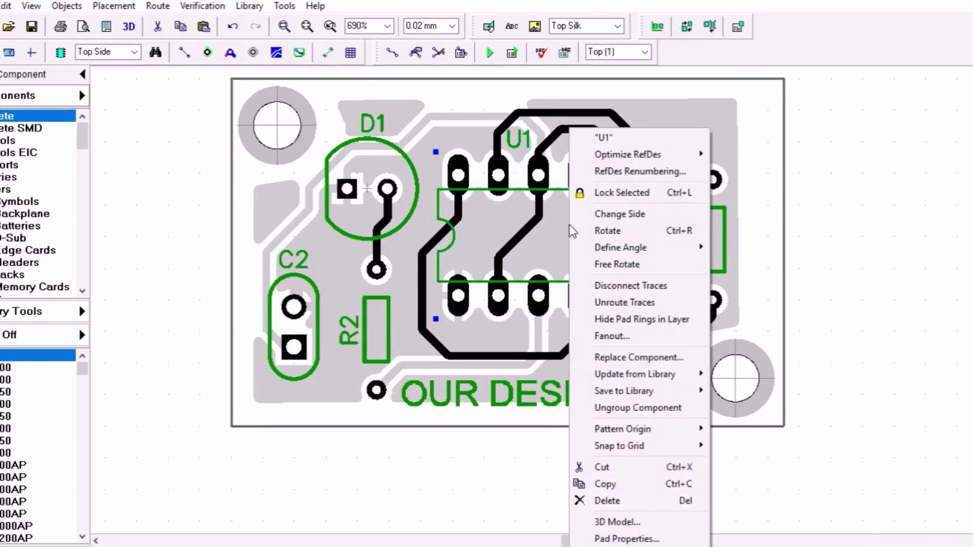
pyautogui.click(608, 522)
pyautogui.moveTo(451, 330); pyautogui.dragTo(480, 238)
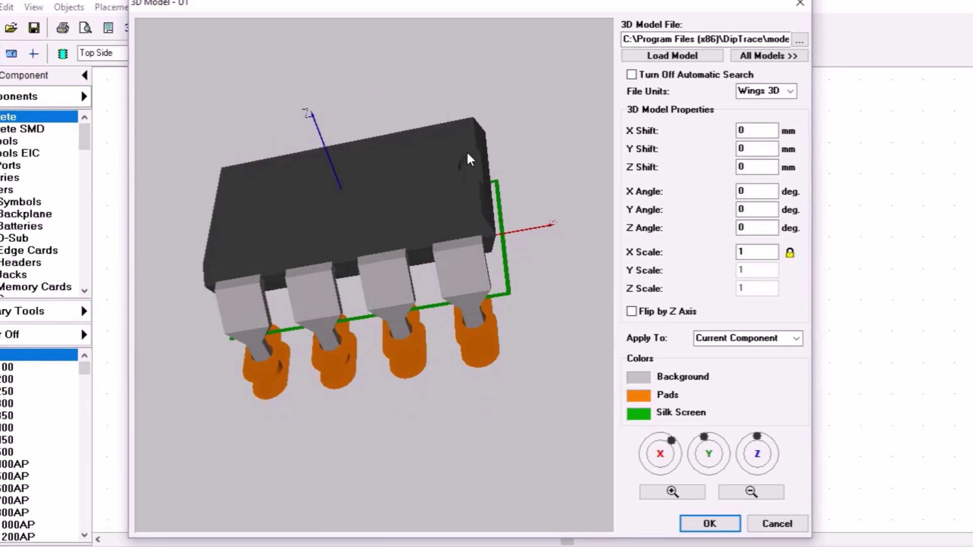
pyautogui.moveTo(450, 172); pyautogui.dragTo(495, 203)
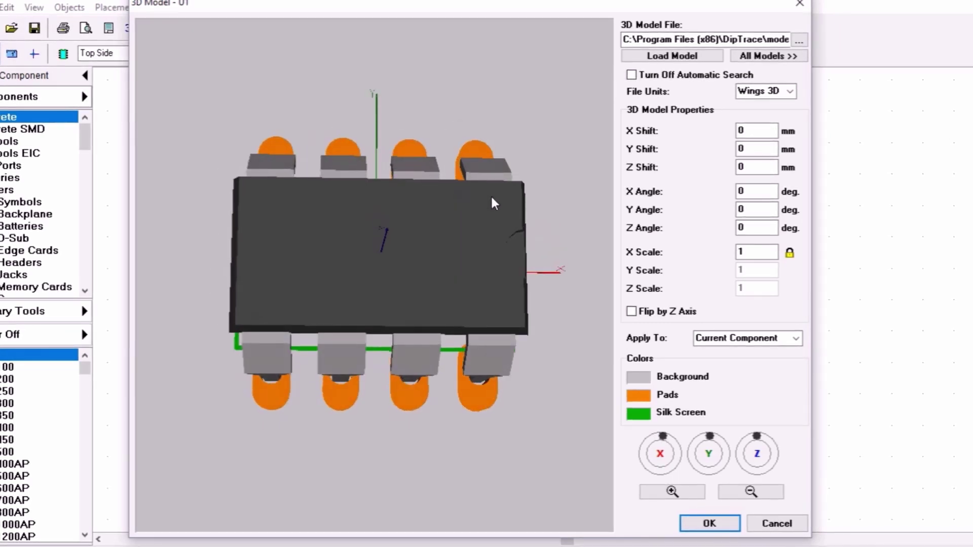
pyautogui.moveTo(494, 244); pyautogui.dragTo(476, 243)
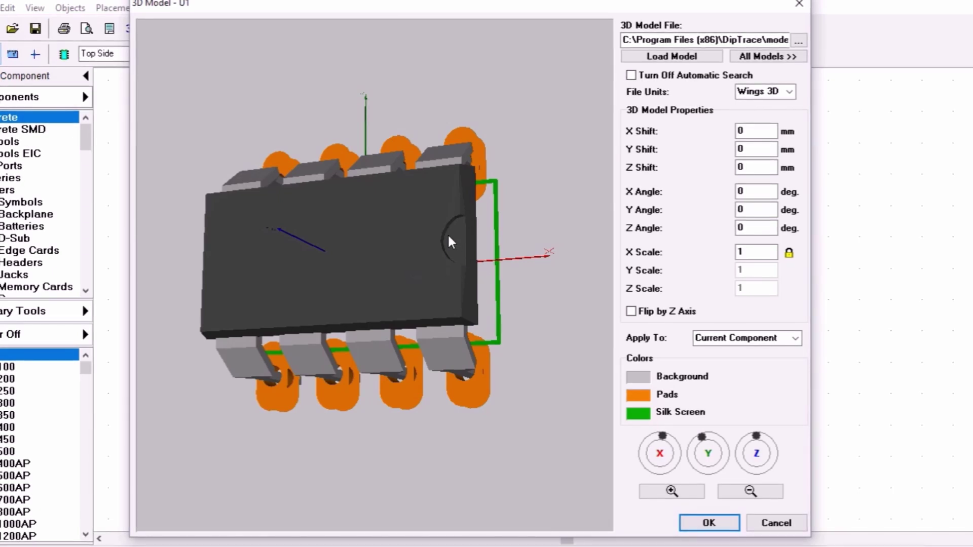
pyautogui.moveTo(375, 263); pyautogui.dragTo(416, 274)
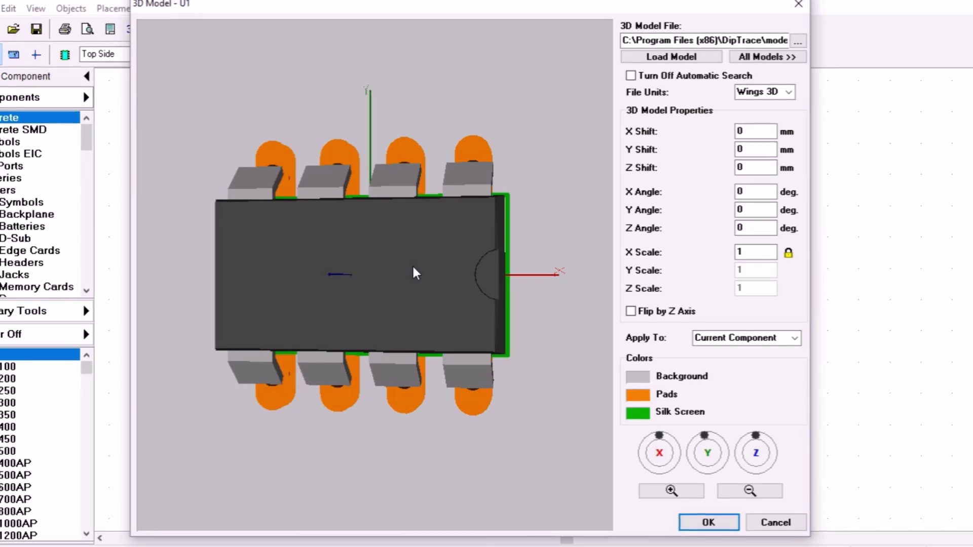
pyautogui.moveTo(415, 274); pyautogui.dragTo(417, 277)
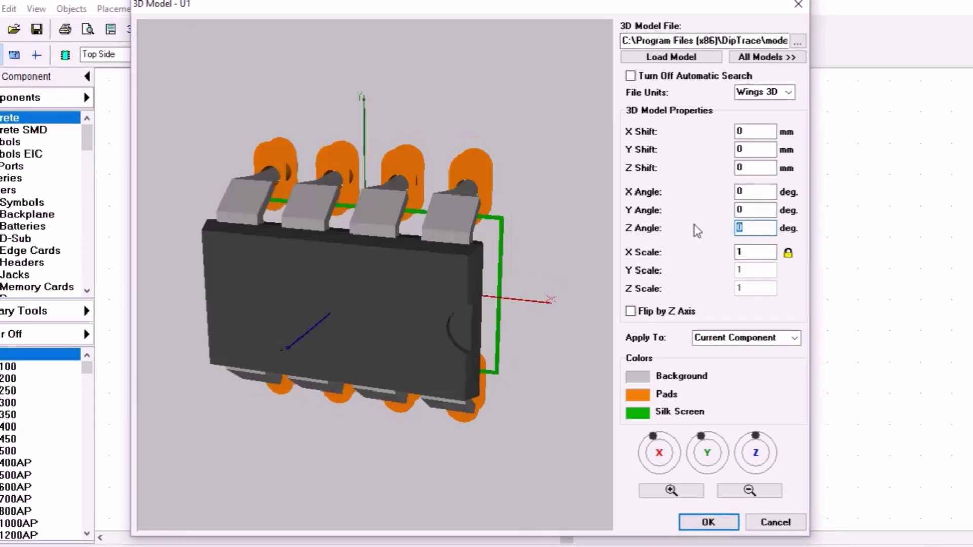
# Try Z angles of 90 and 180 degrees on U1's 3D model and apply a Z angle of 180 degrees
pyautogui.write('180')
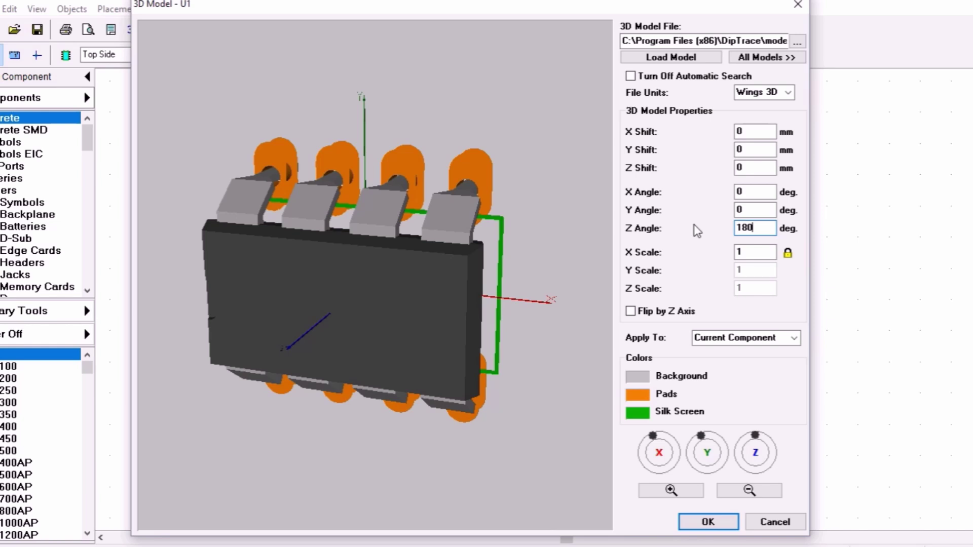
pyautogui.press('BackSpace')
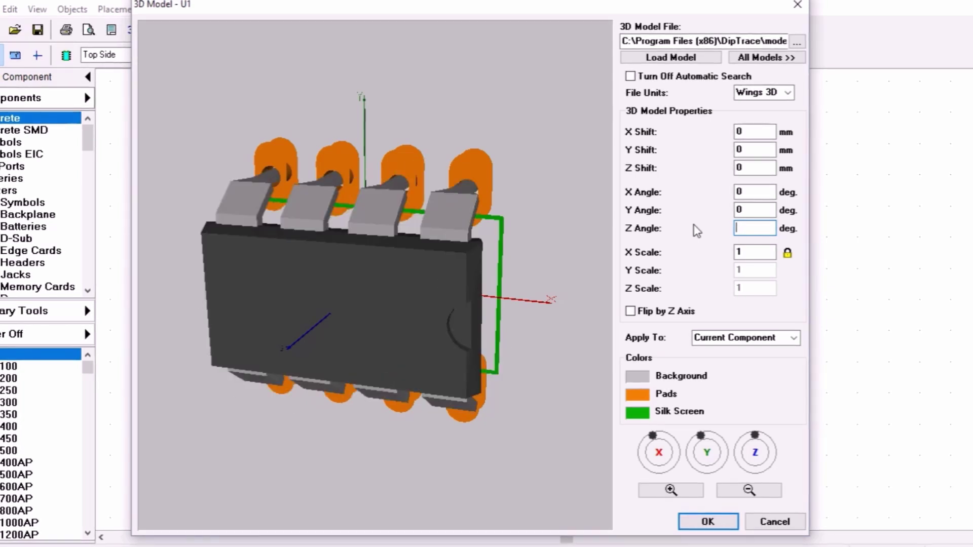
pyautogui.write('90')
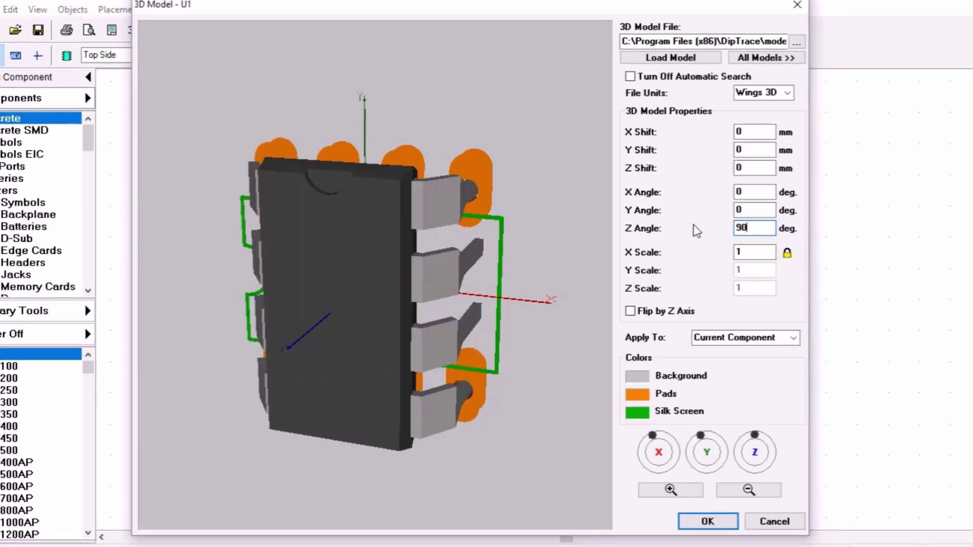
pyautogui.press('BackSpace')
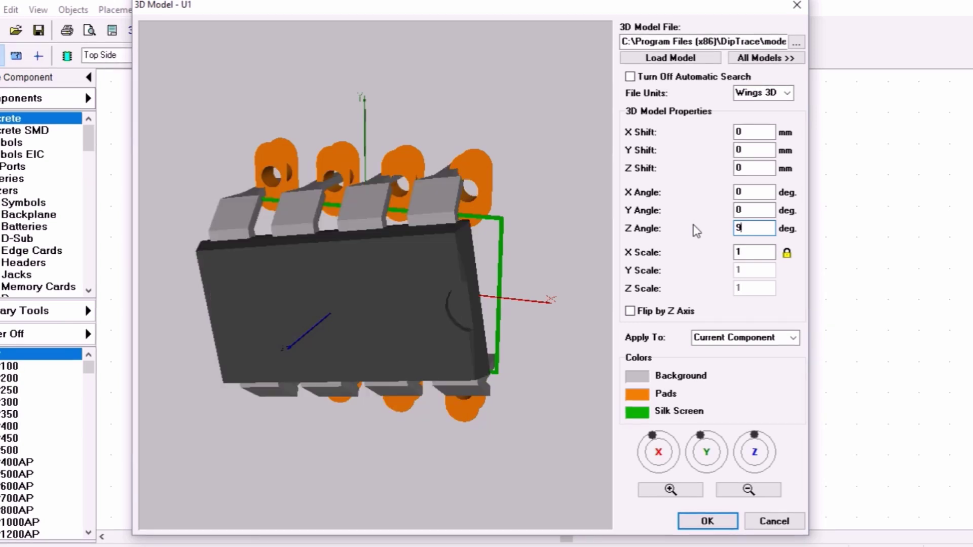
pyautogui.write('180')
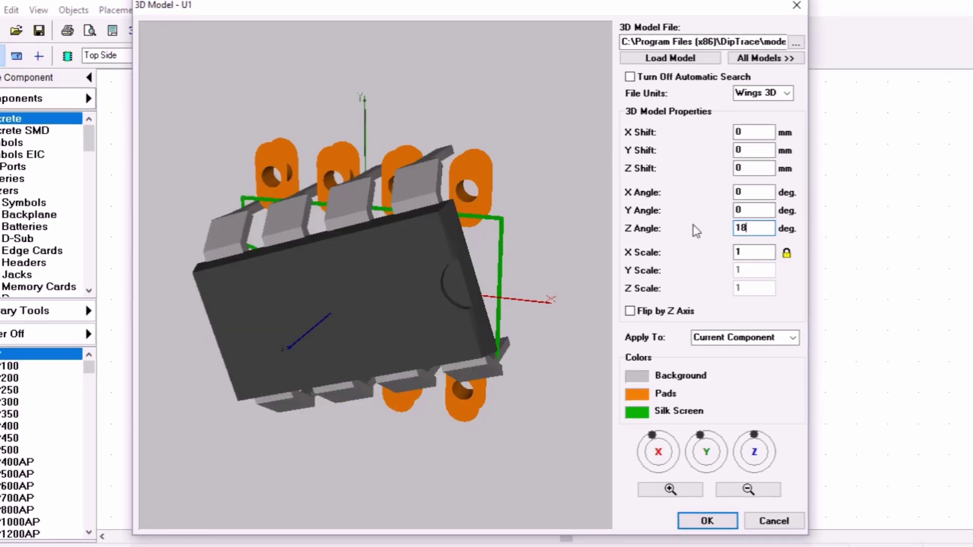
pyautogui.moveTo(384, 326); pyautogui.dragTo(367, 313)
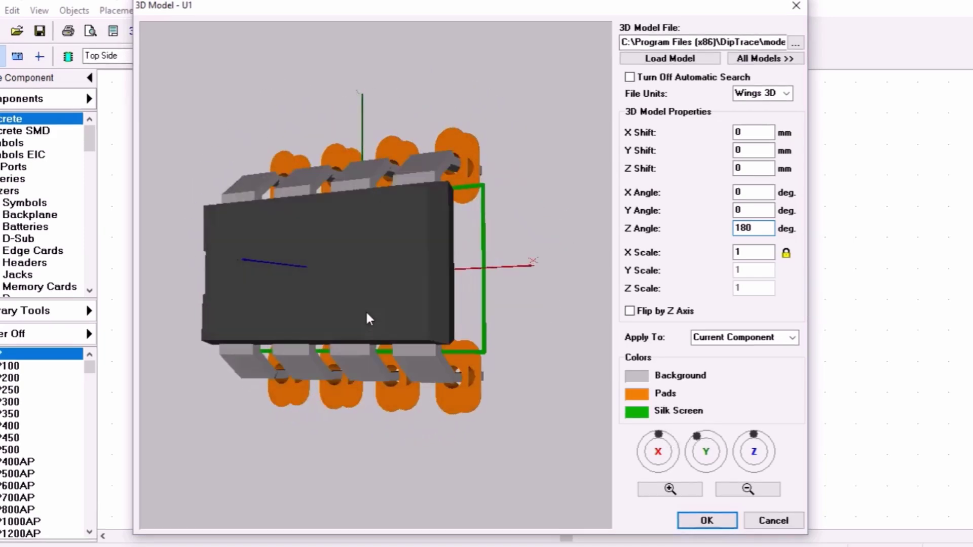
pyautogui.click(707, 520)
# Preview the whole board in 3D, inspect U1's orientation and the other parts from tilted angles, and close the preview
pyautogui.click(136, 31)
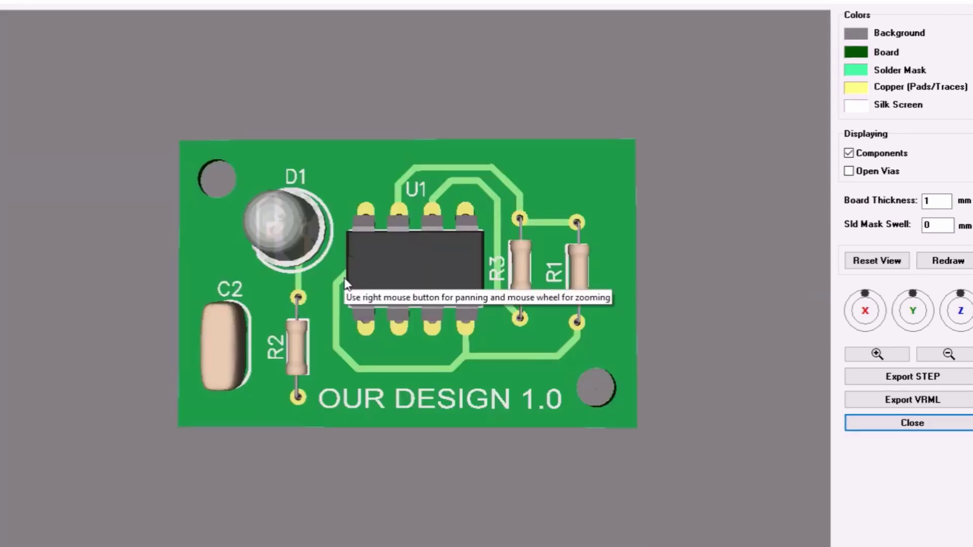
pyautogui.scroll(5, 384, 355)
pyautogui.scroll(-3, 383, 354)
pyautogui.moveTo(383, 354); pyautogui.dragTo(411, 344)
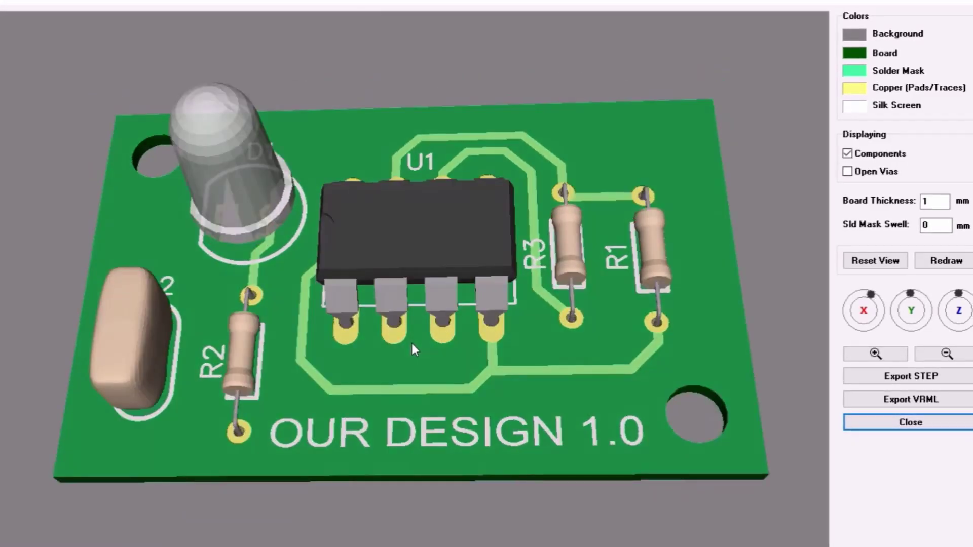
pyautogui.moveTo(303, 312); pyautogui.dragTo(372, 301)
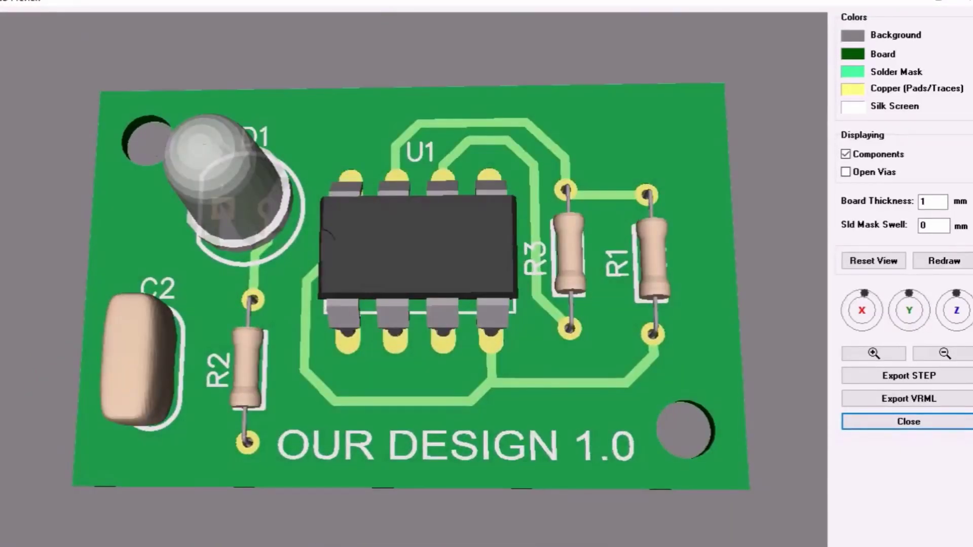
pyautogui.click(917, 423)
# Save the finished board layout to its existing file
pyautogui.click(4, 13)
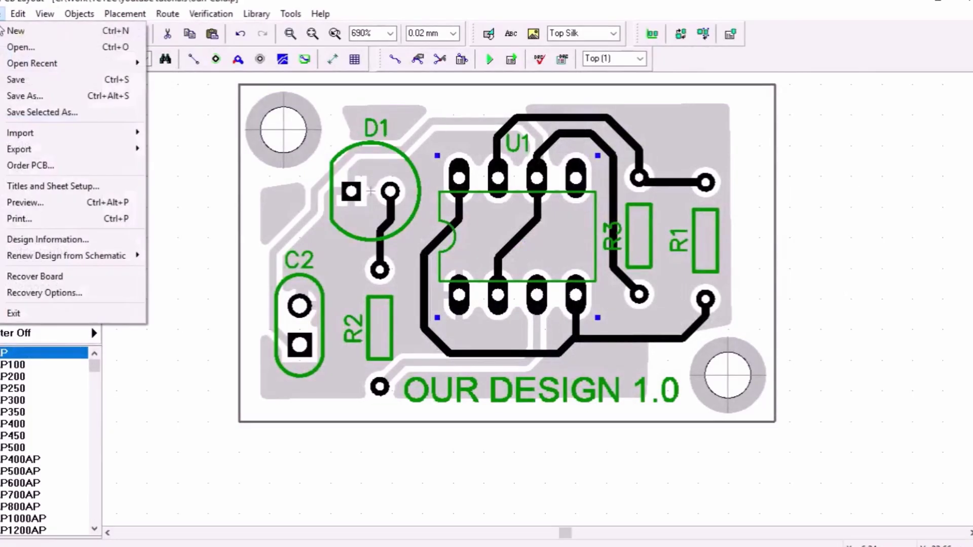
pyautogui.click(30, 80)
pyautogui.scroll(-2, 224, 152)
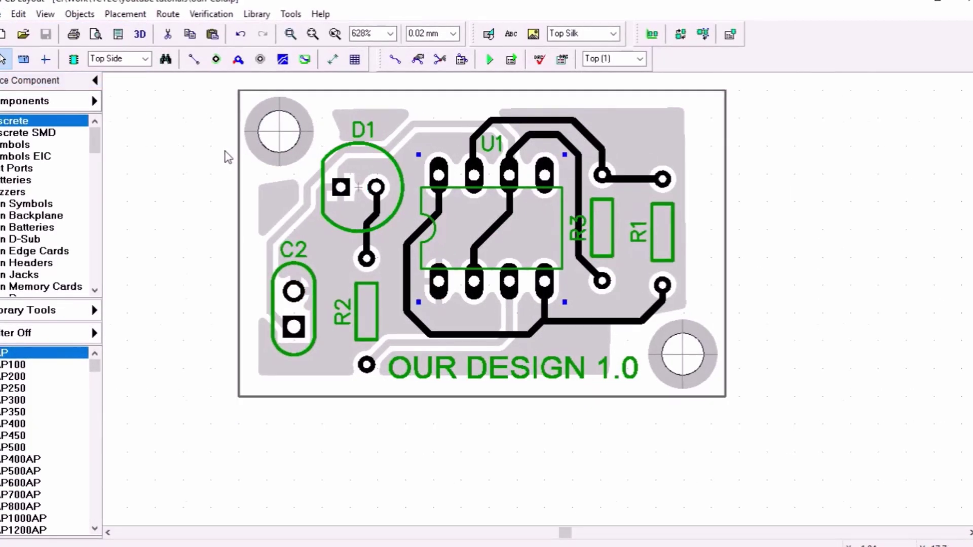
pyautogui.moveTo(180, 183); pyautogui.dragTo(213, 212, button='middle')
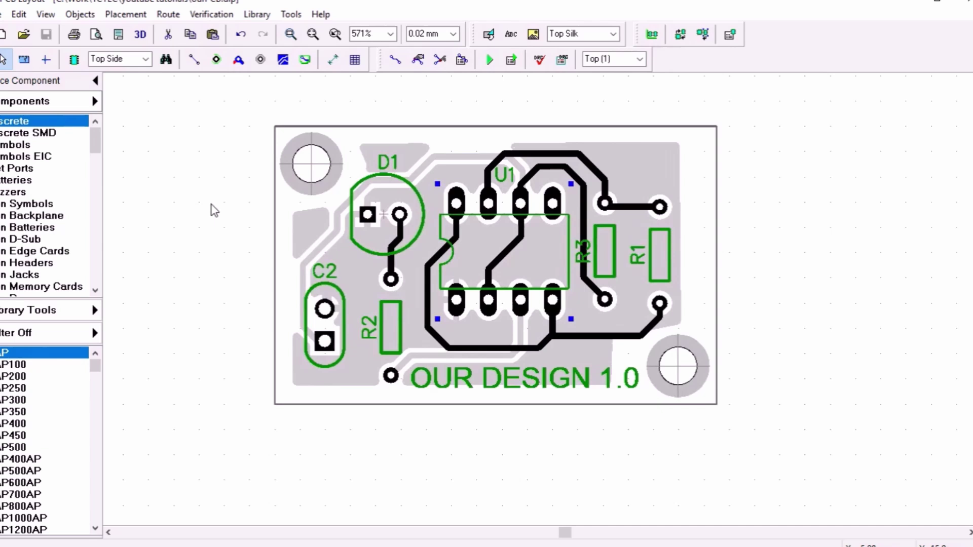
pyautogui.scroll(2, 205, 191)
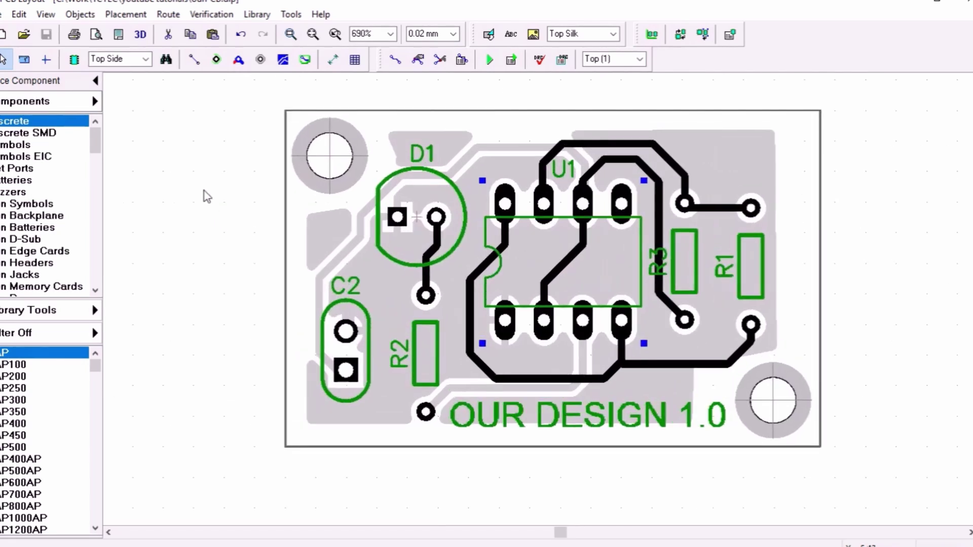
pyautogui.click(3, 15)
pyautogui.moveTo(56, 150)
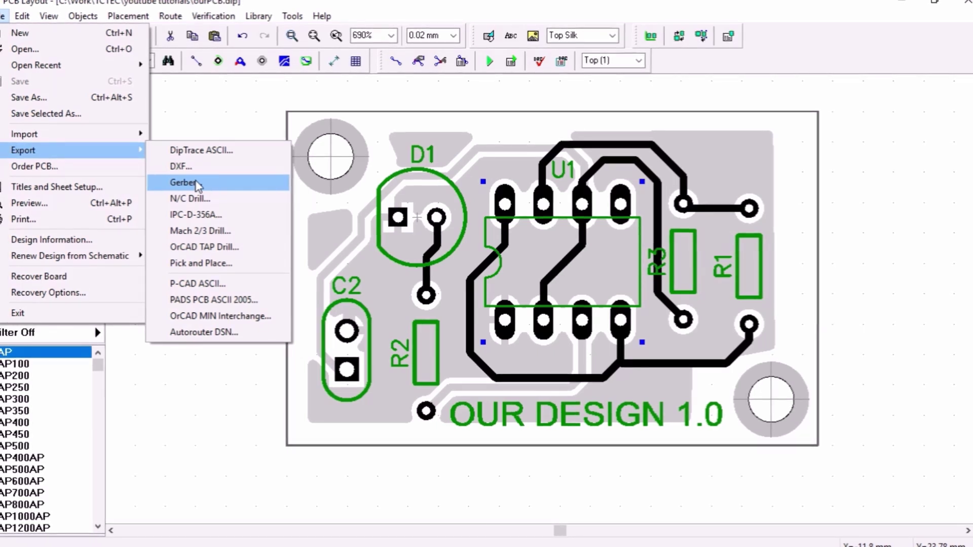
pyautogui.click(282, 98)
# Open the Gerber export settings, review the objects included for each layer from Top Assy to Bottom Dimension, and close them without exporting
pyautogui.click(4, 16)
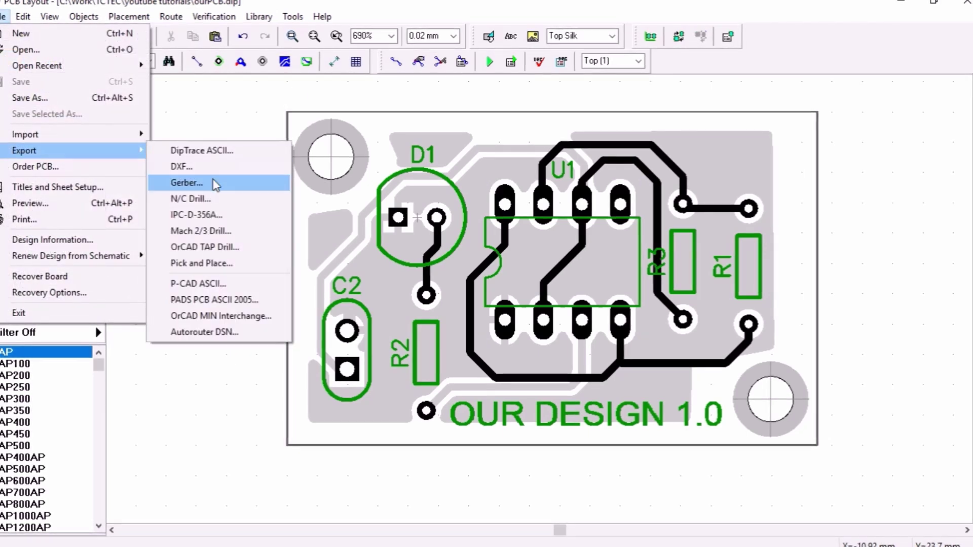
pyautogui.click(213, 183)
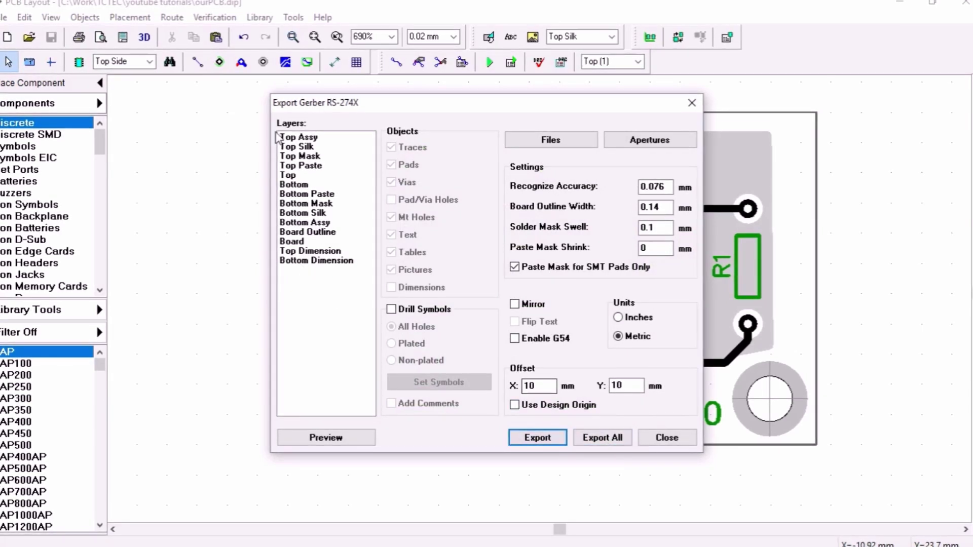
pyautogui.click(305, 141)
pyautogui.click(307, 155)
pyautogui.click(305, 150)
pyautogui.click(307, 156)
pyautogui.click(306, 166)
pyautogui.click(304, 175)
pyautogui.click(302, 185)
pyautogui.click(305, 194)
pyautogui.click(306, 203)
pyautogui.click(309, 213)
pyautogui.click(312, 223)
pyautogui.click(310, 232)
pyautogui.click(310, 242)
pyautogui.click(311, 252)
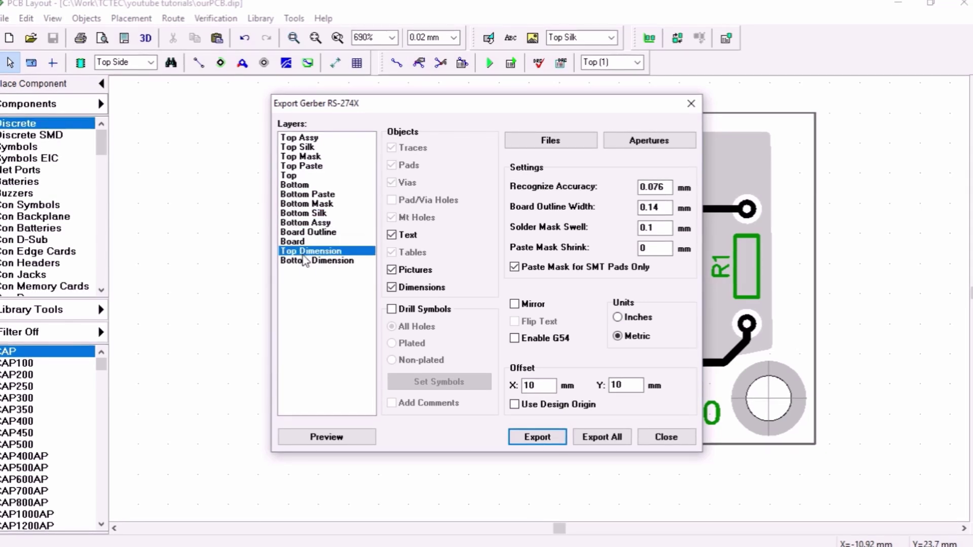
pyautogui.click(310, 261)
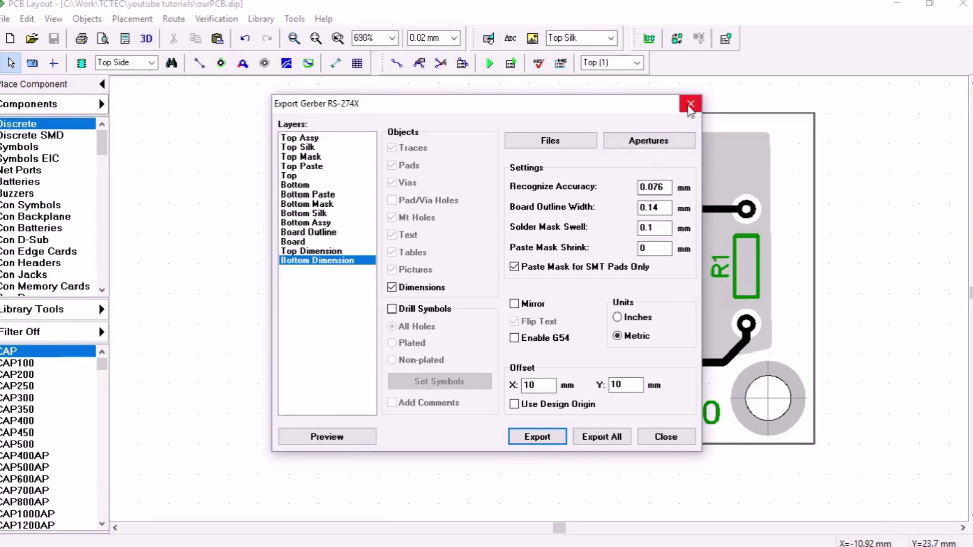
pyautogui.click(667, 438)
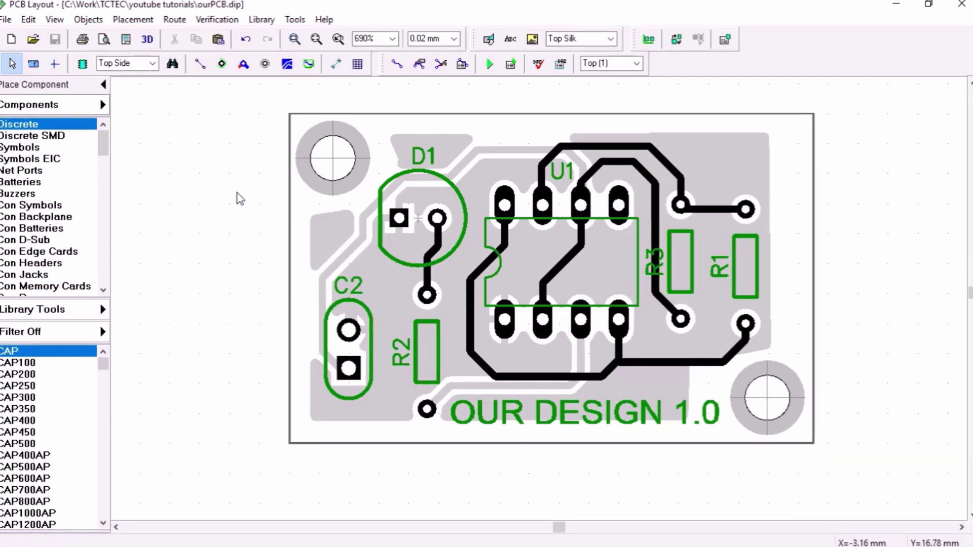
# Review the hole diameters from 3 mm to 0.559 mm in the N/C Drill export, assign their tool numbers automatically, and close the export settings
pyautogui.click(6, 20)
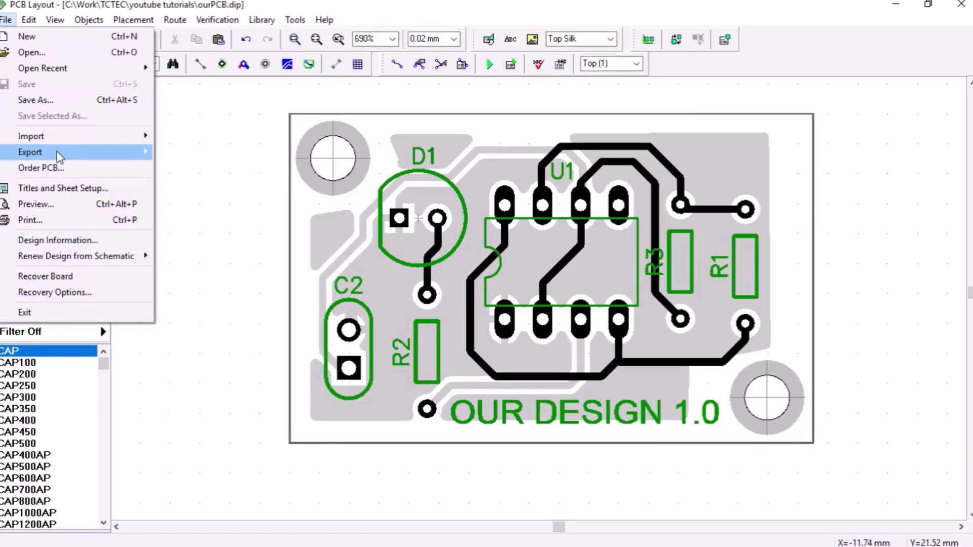
pyautogui.moveTo(58, 155)
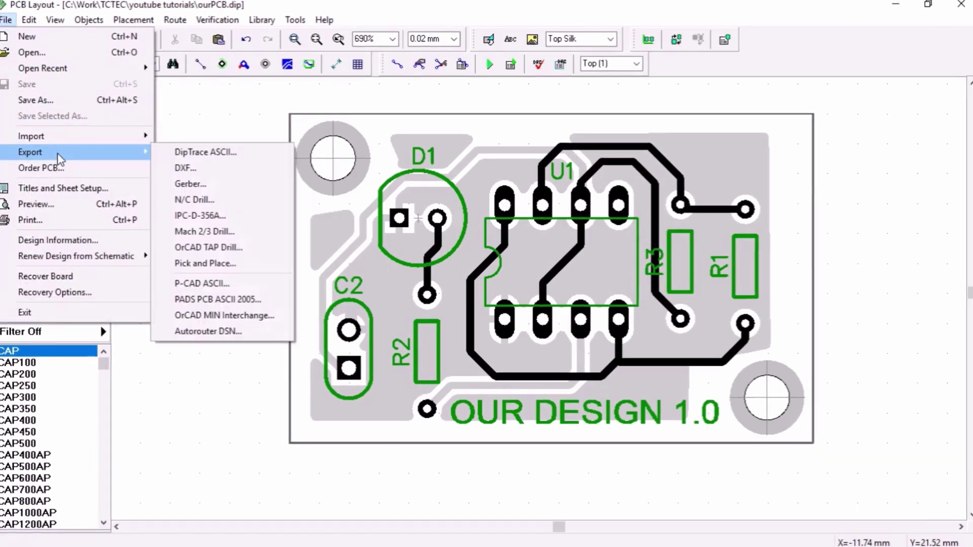
pyautogui.click(222, 201)
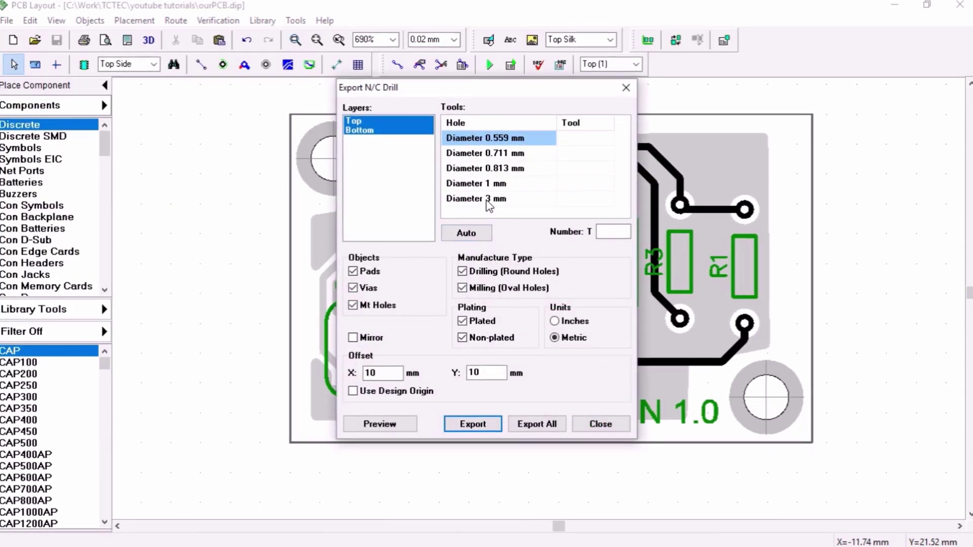
pyautogui.click(486, 200)
pyautogui.click(486, 186)
pyautogui.click(487, 173)
pyautogui.click(492, 154)
pyautogui.click(491, 142)
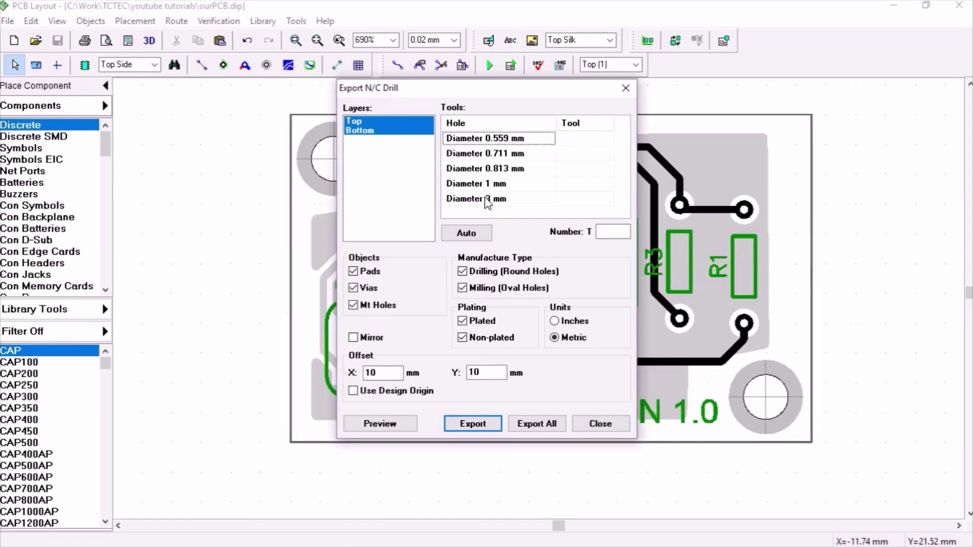
pyautogui.click(468, 234)
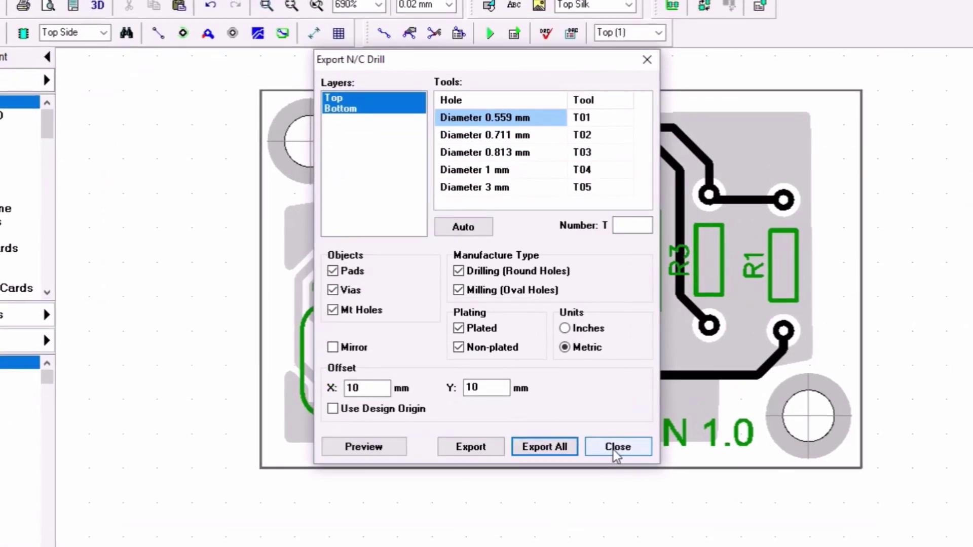
pyautogui.click(614, 445)
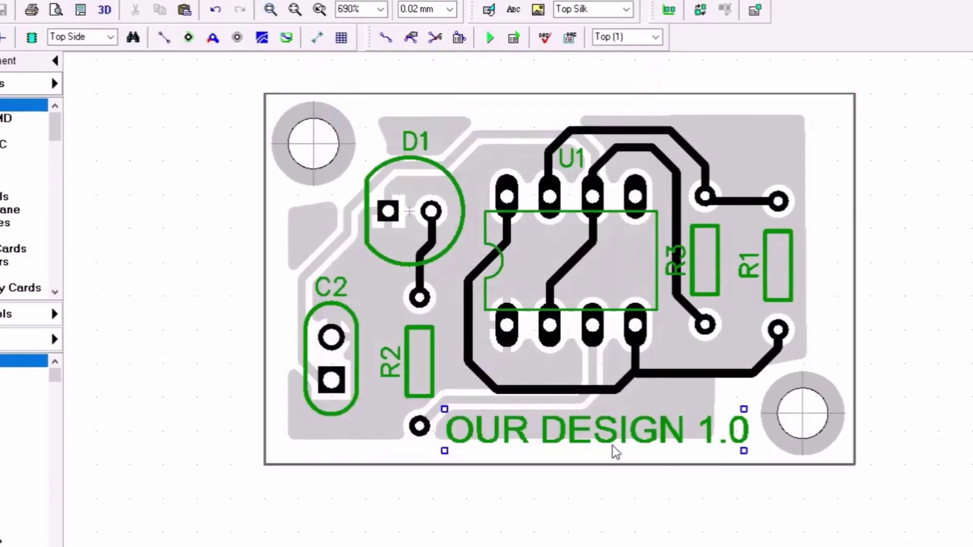